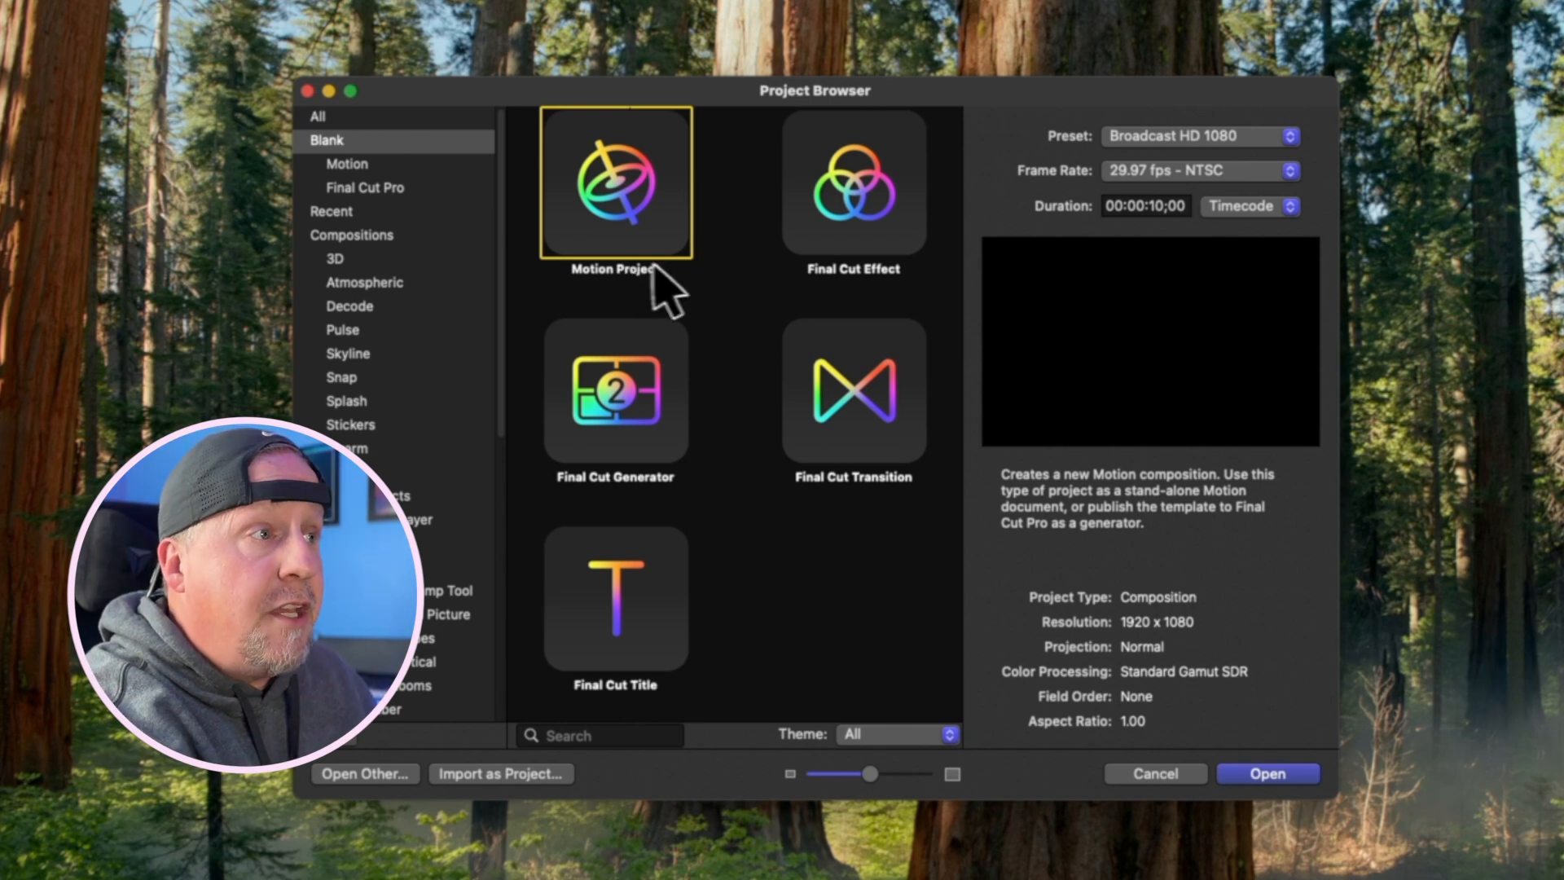
Step: Create a blank Final Cut Title project with the Broadcast HD 1080 preset
click(864, 208)
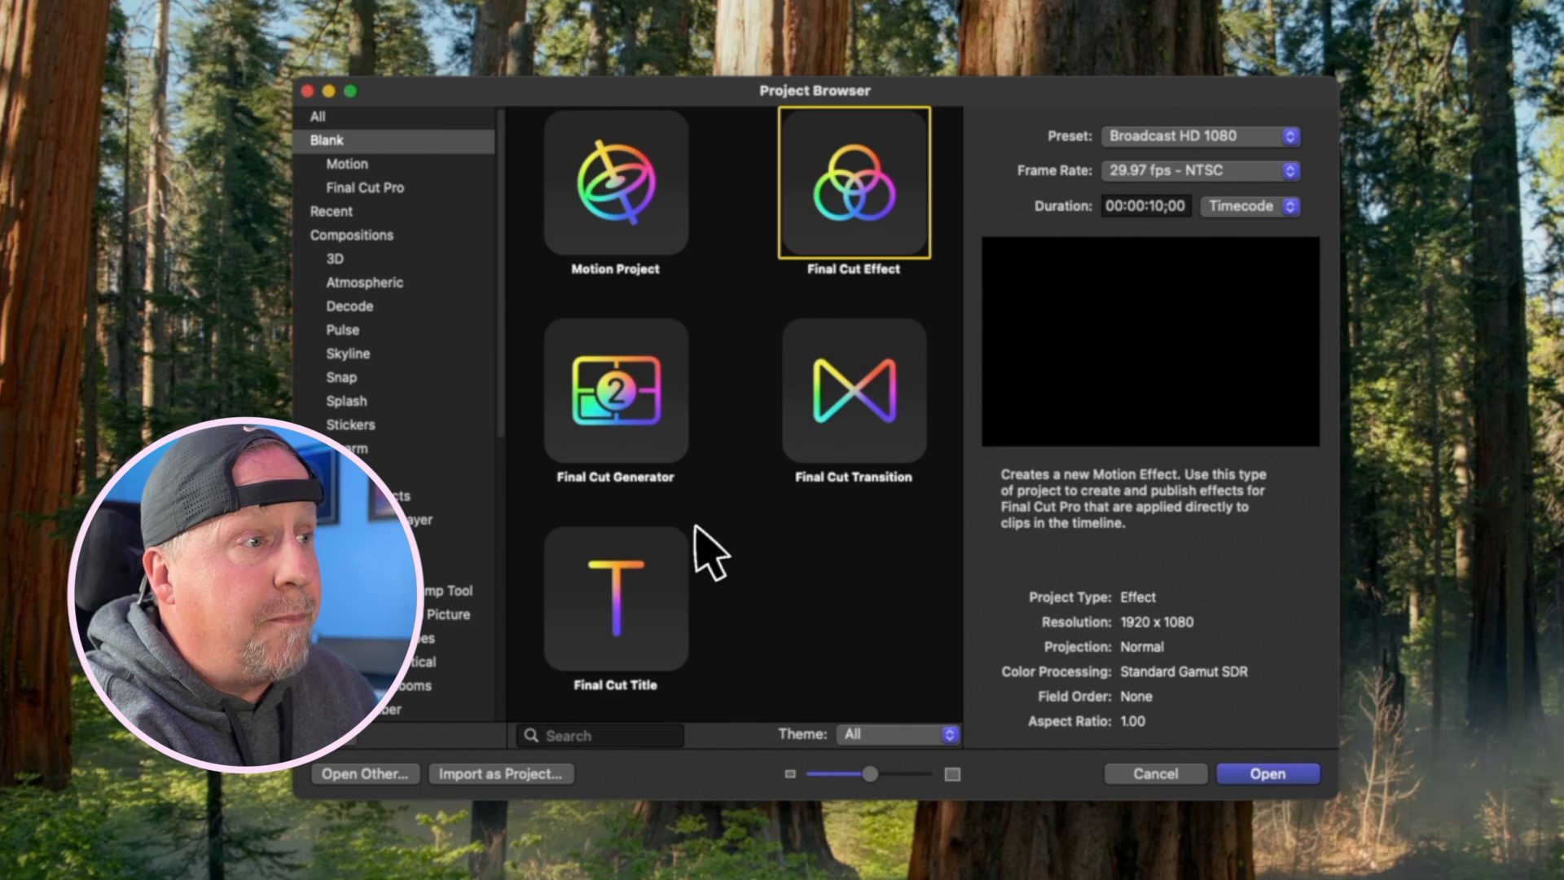
click(642, 579)
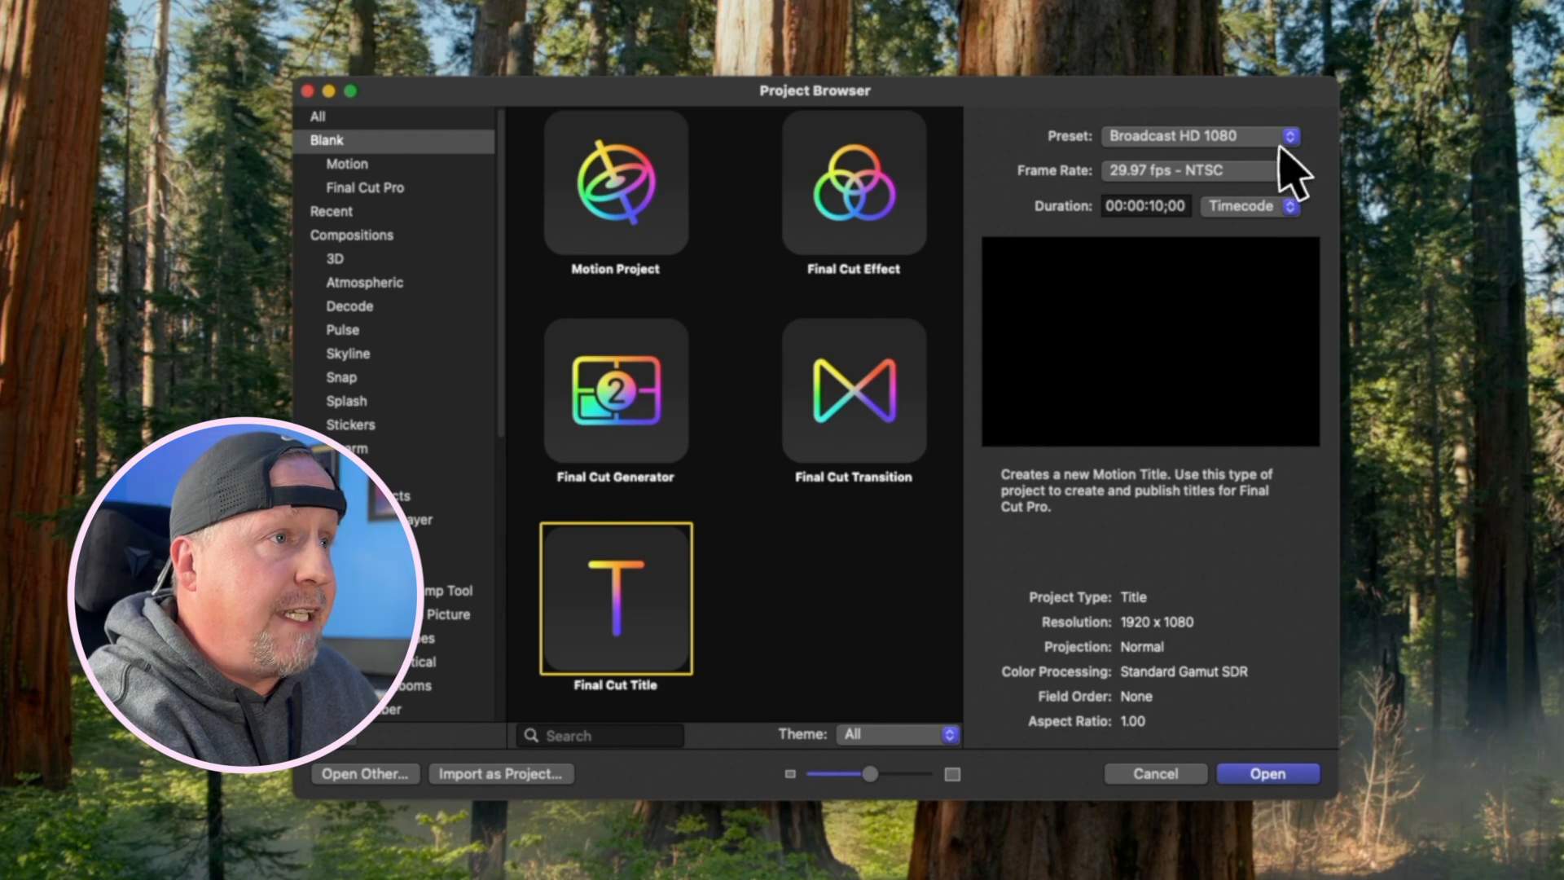
click(1152, 135)
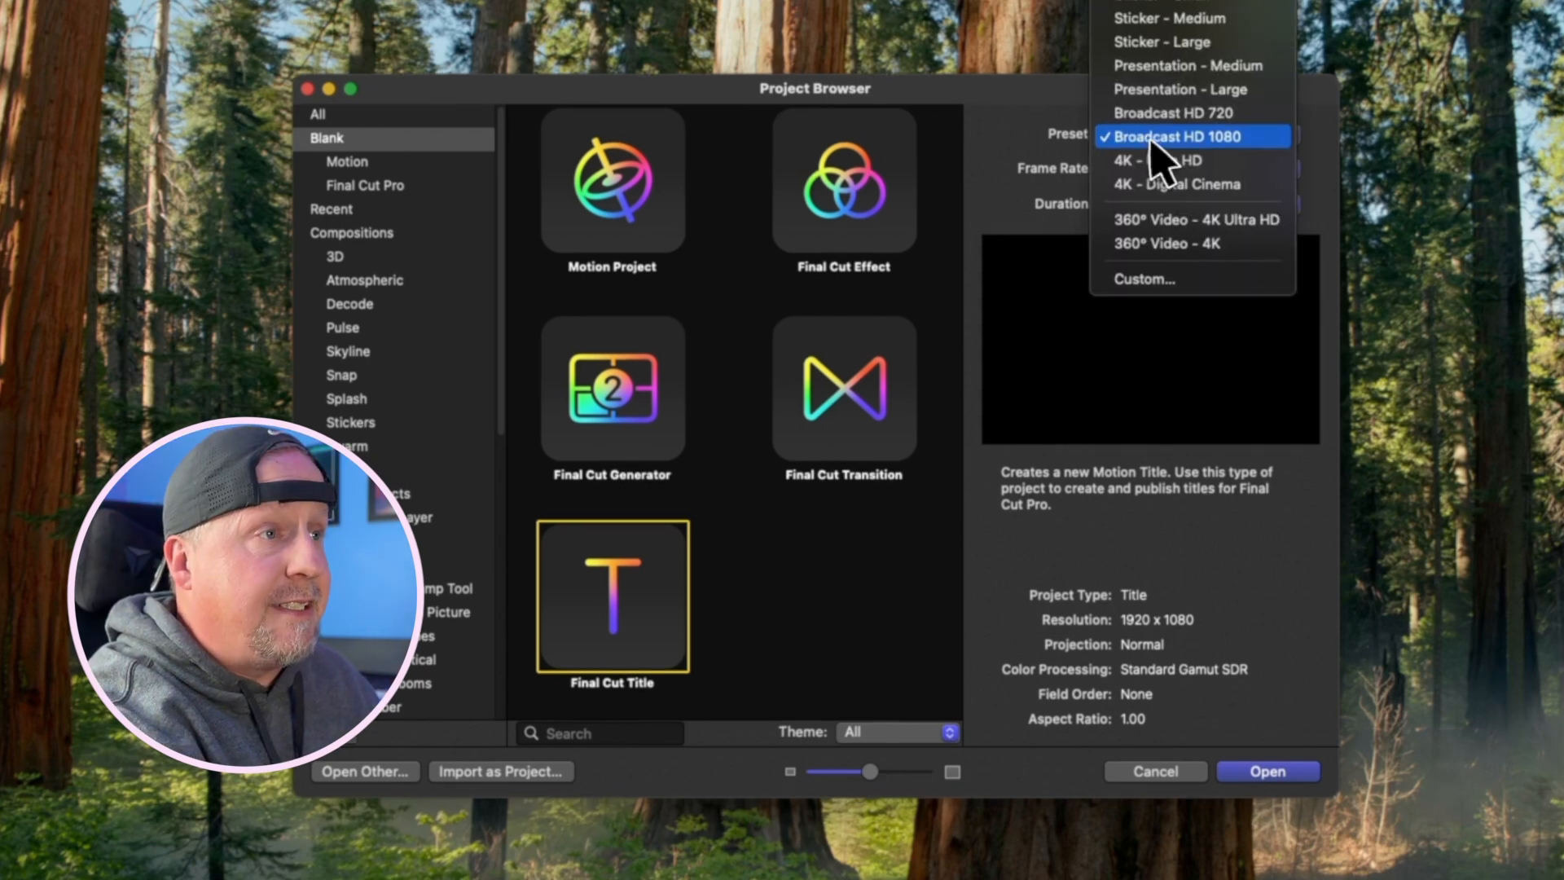
click(1154, 139)
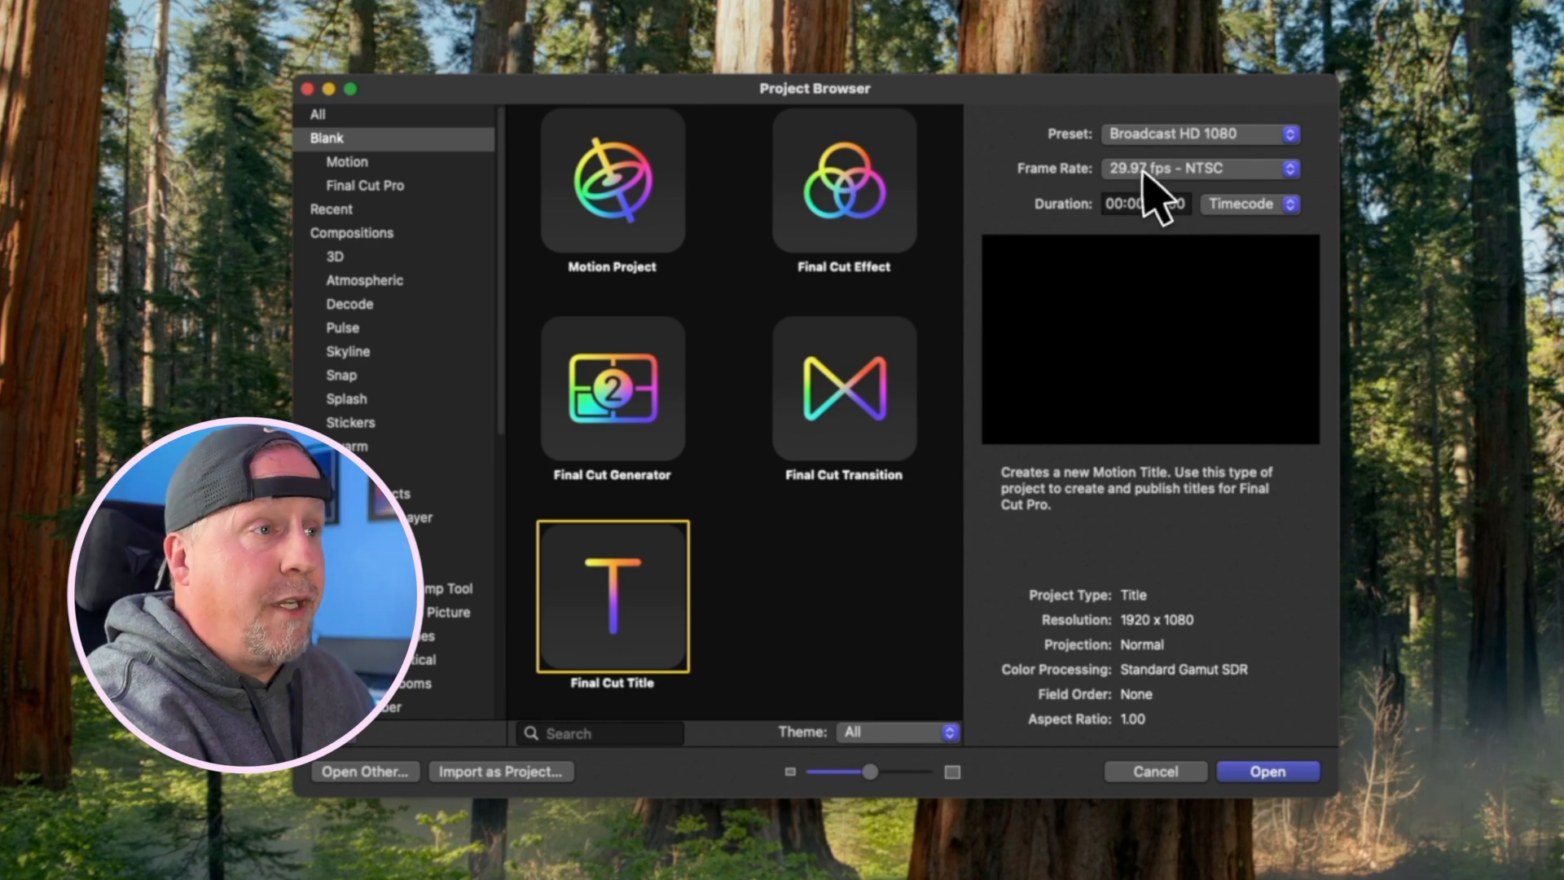
drag(1152, 204, 1187, 204)
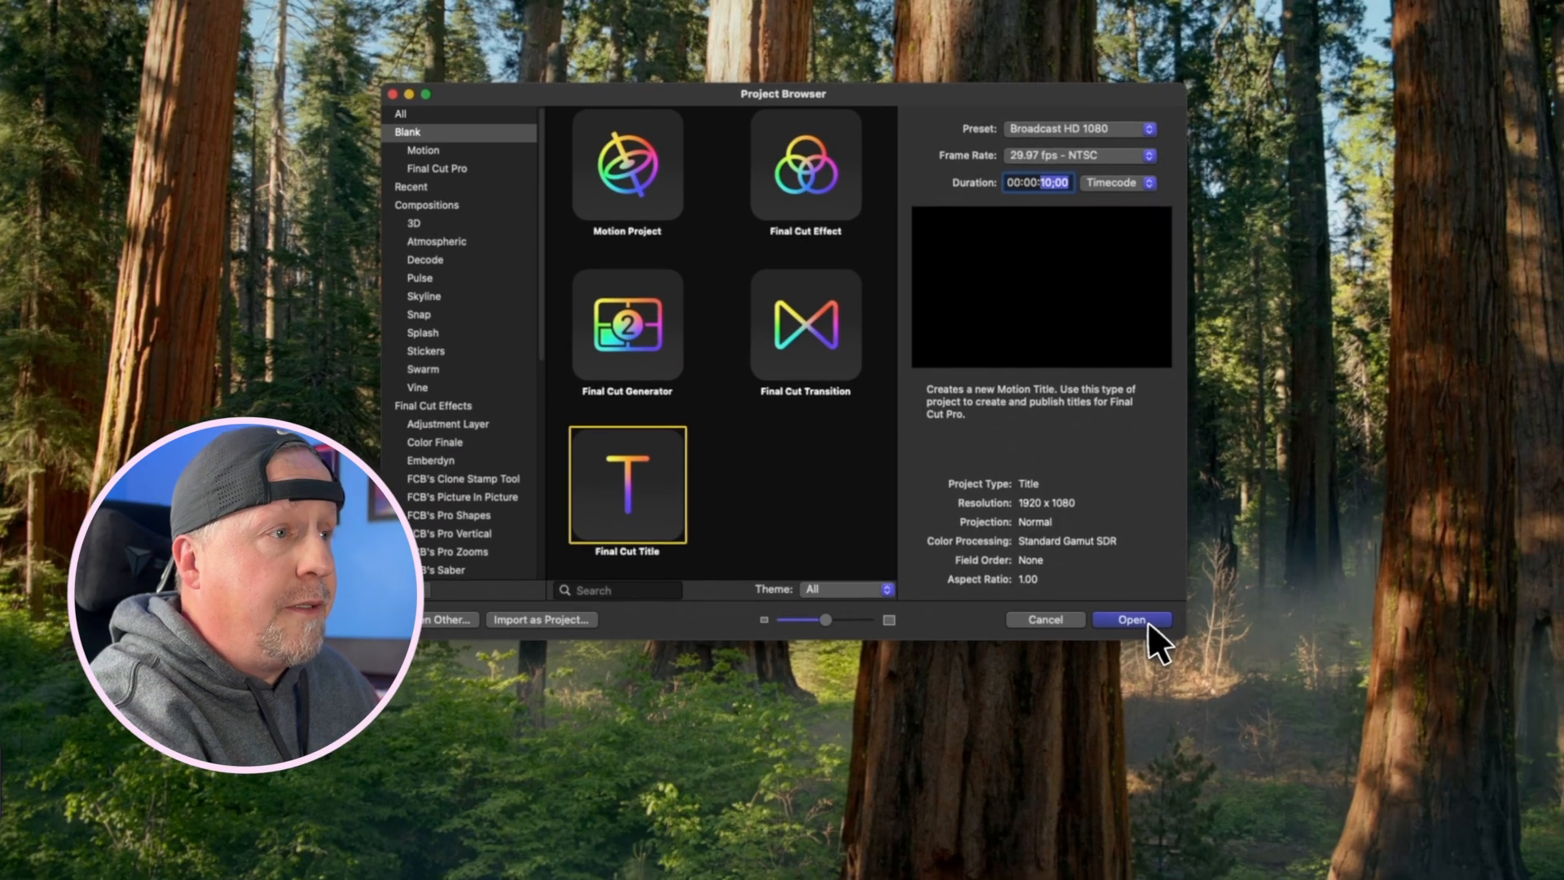
click(1146, 620)
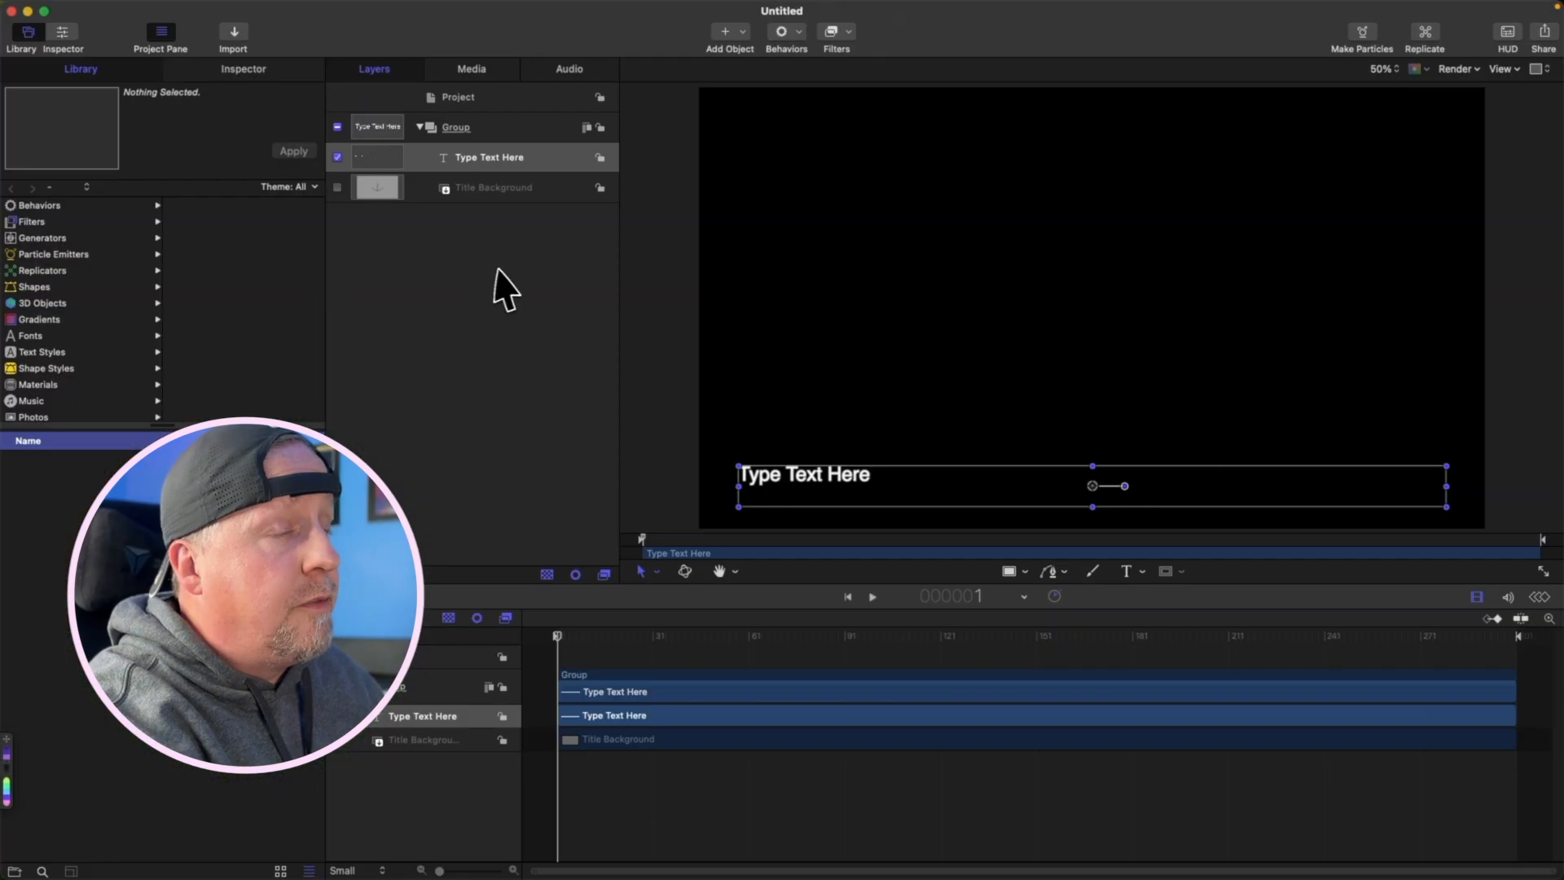
Step: Delete the default group together with its text and title background layers
click(457, 248)
click(497, 185)
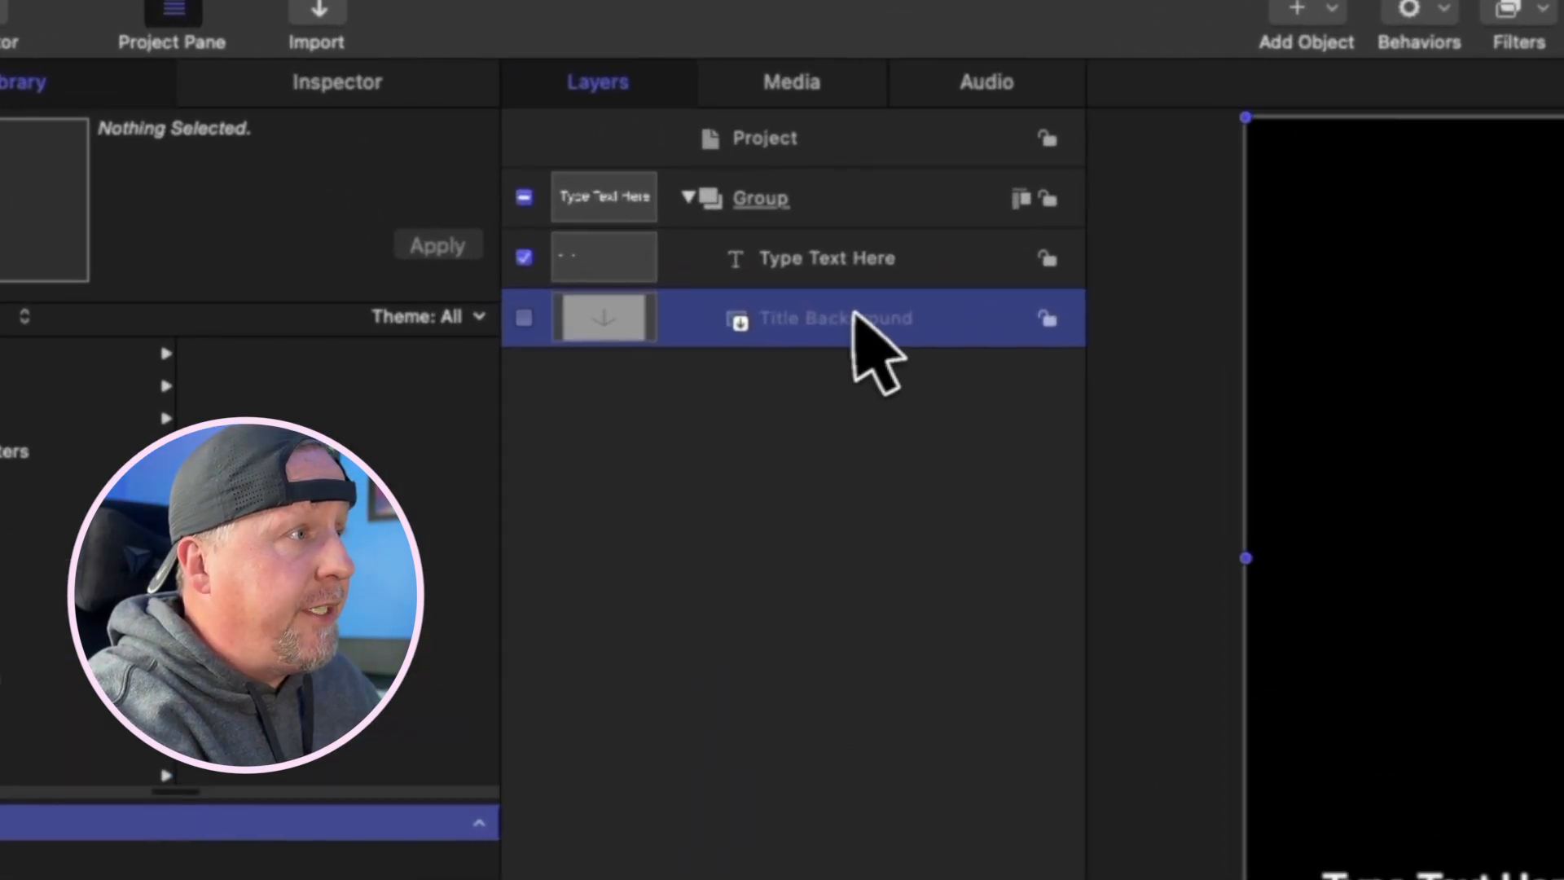
click(821, 259)
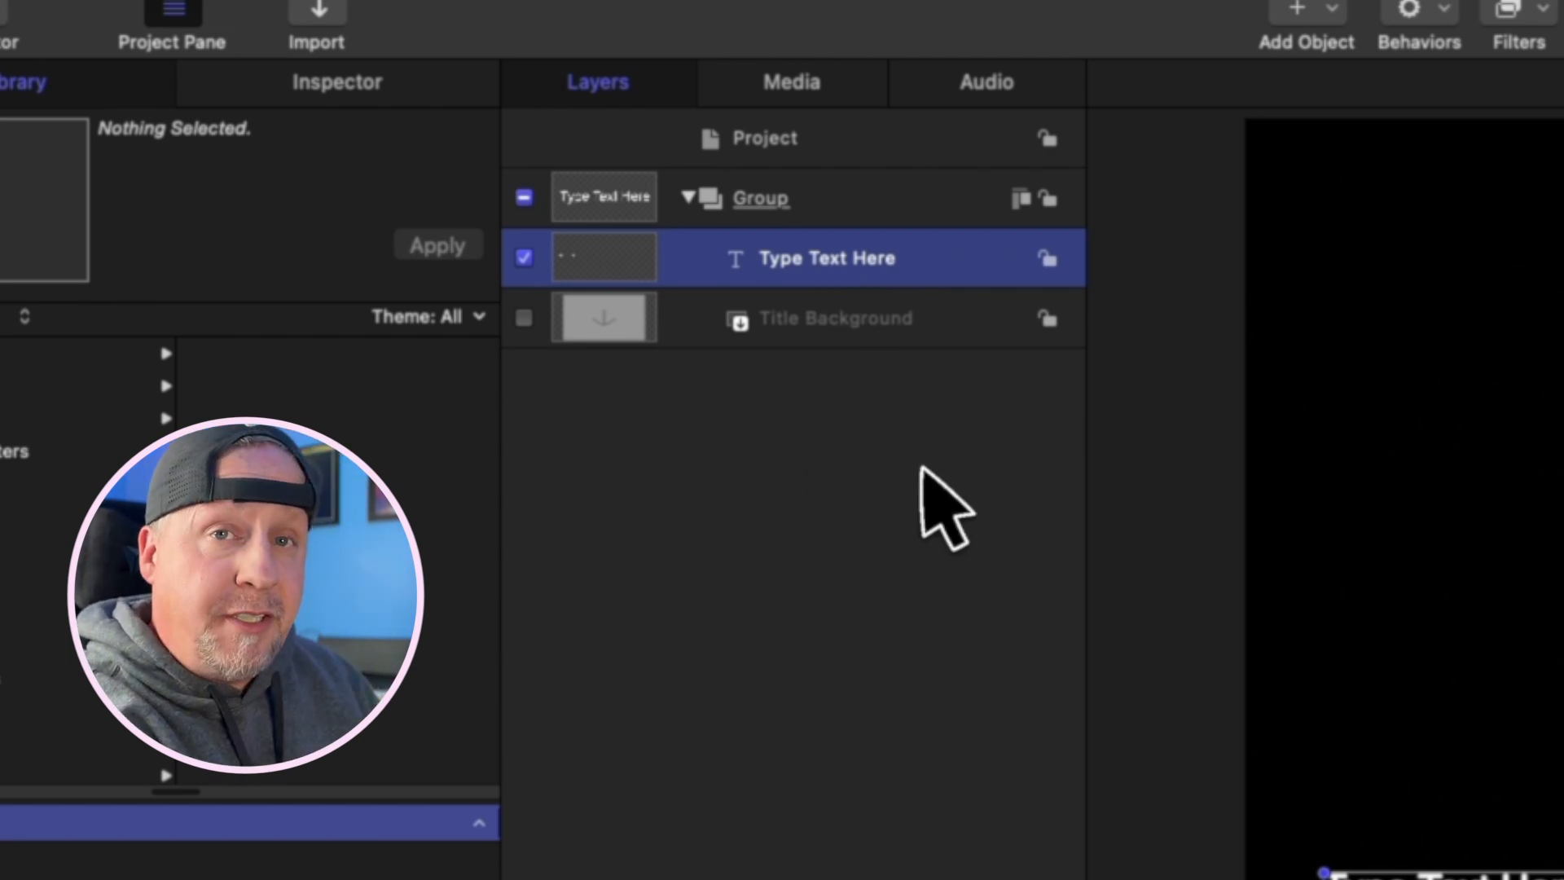
click(783, 205)
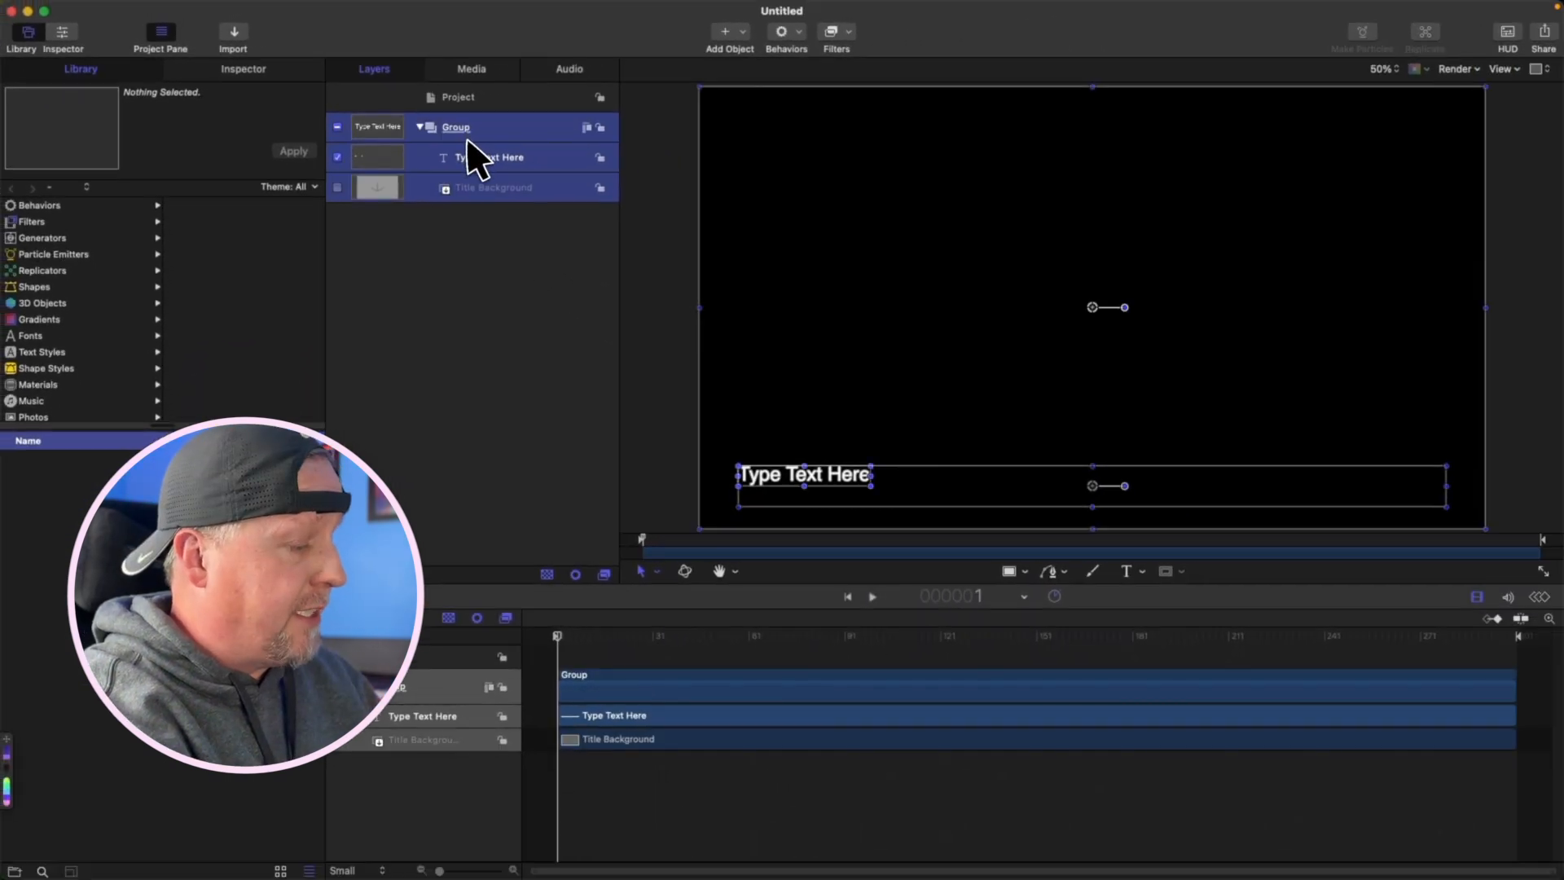
key(BackSpace)
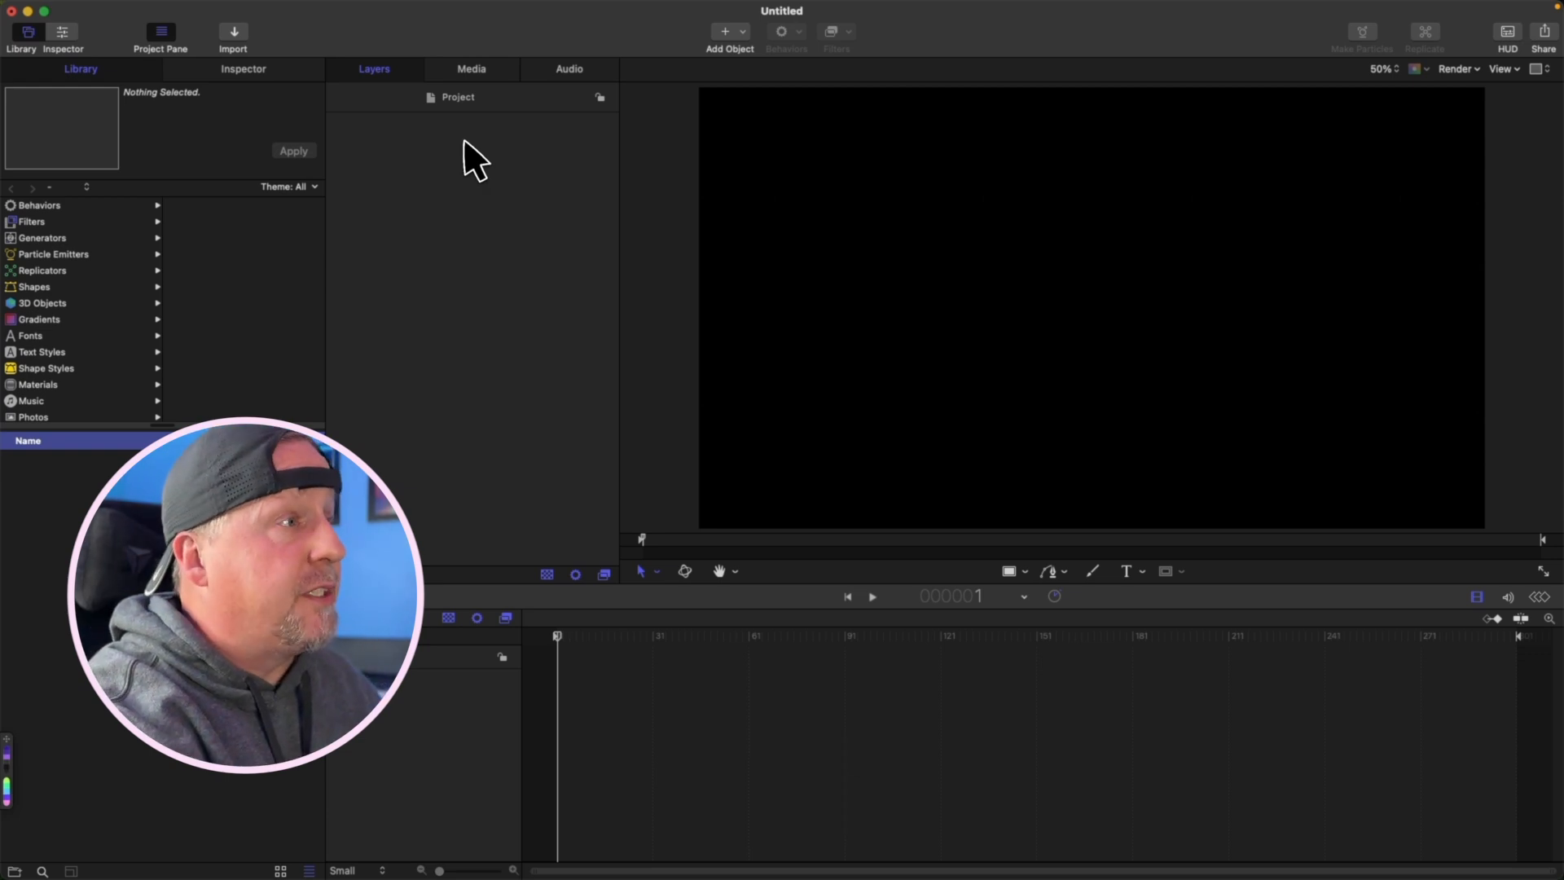
Step: Add a new empty group to the project's layers
right_click(418, 132)
click(375, 141)
right_click(441, 132)
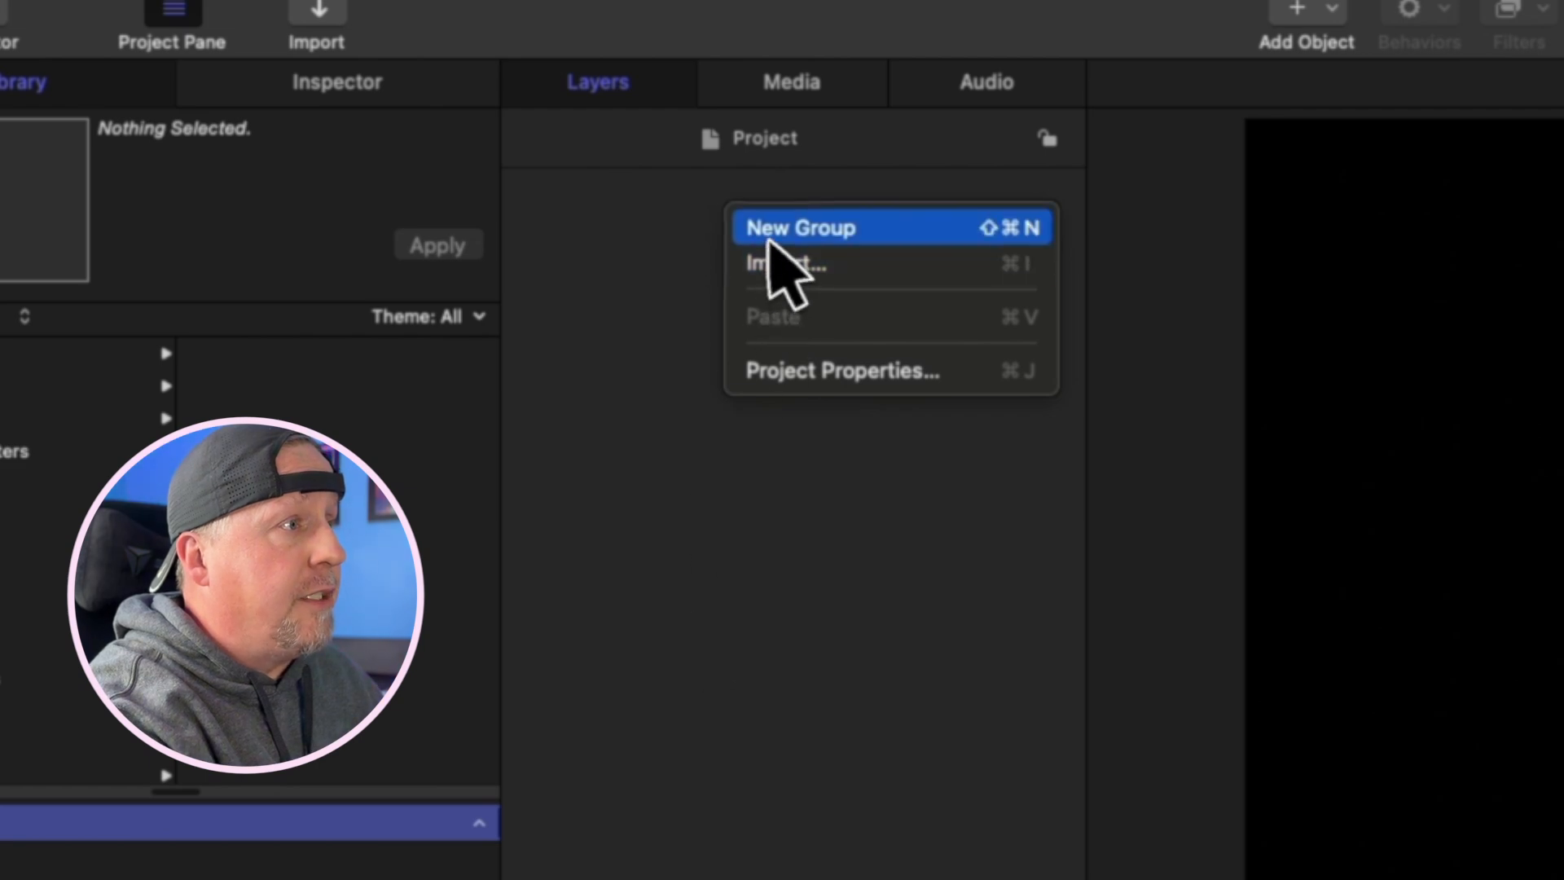
click(769, 236)
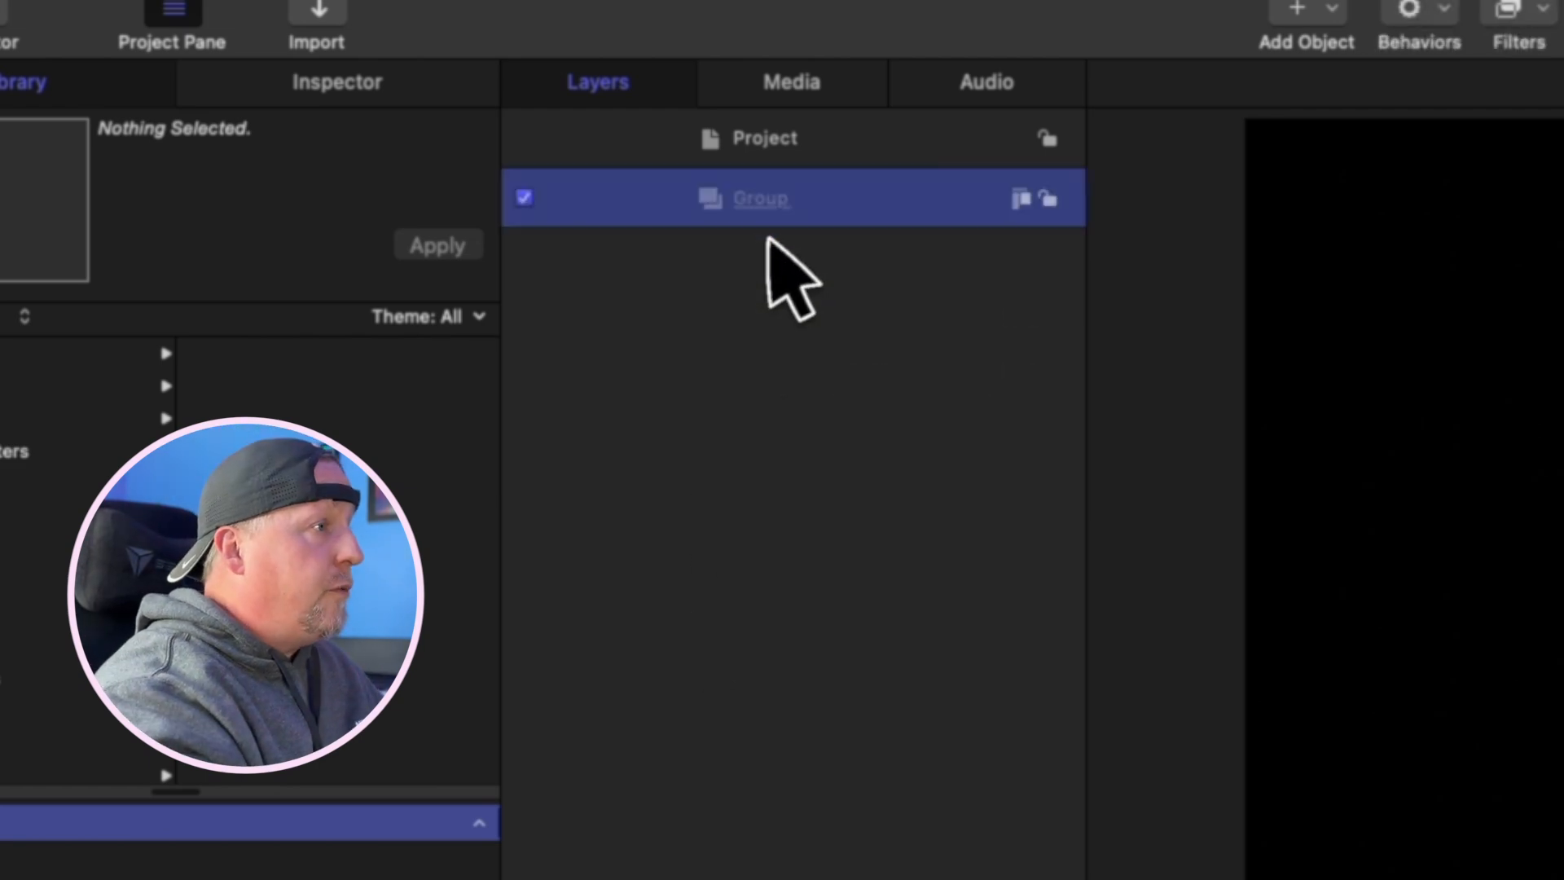
Step: Rename the empty group as Adjustment Layer
double_click(766, 199)
double_click(789, 199)
key(BackSpace)
text(A)
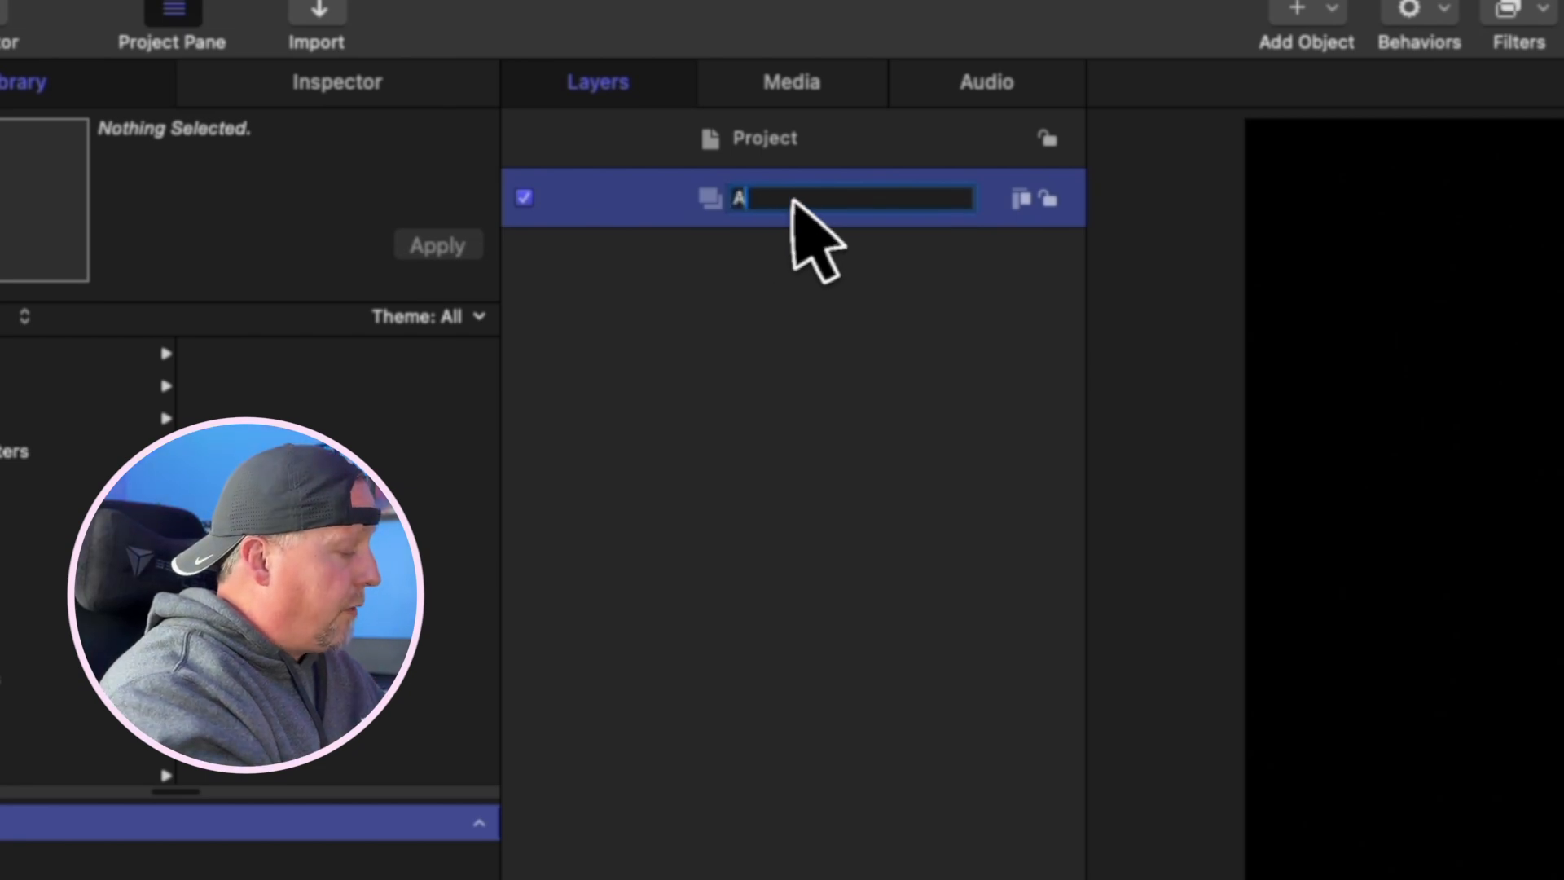
text(djustment Layer)
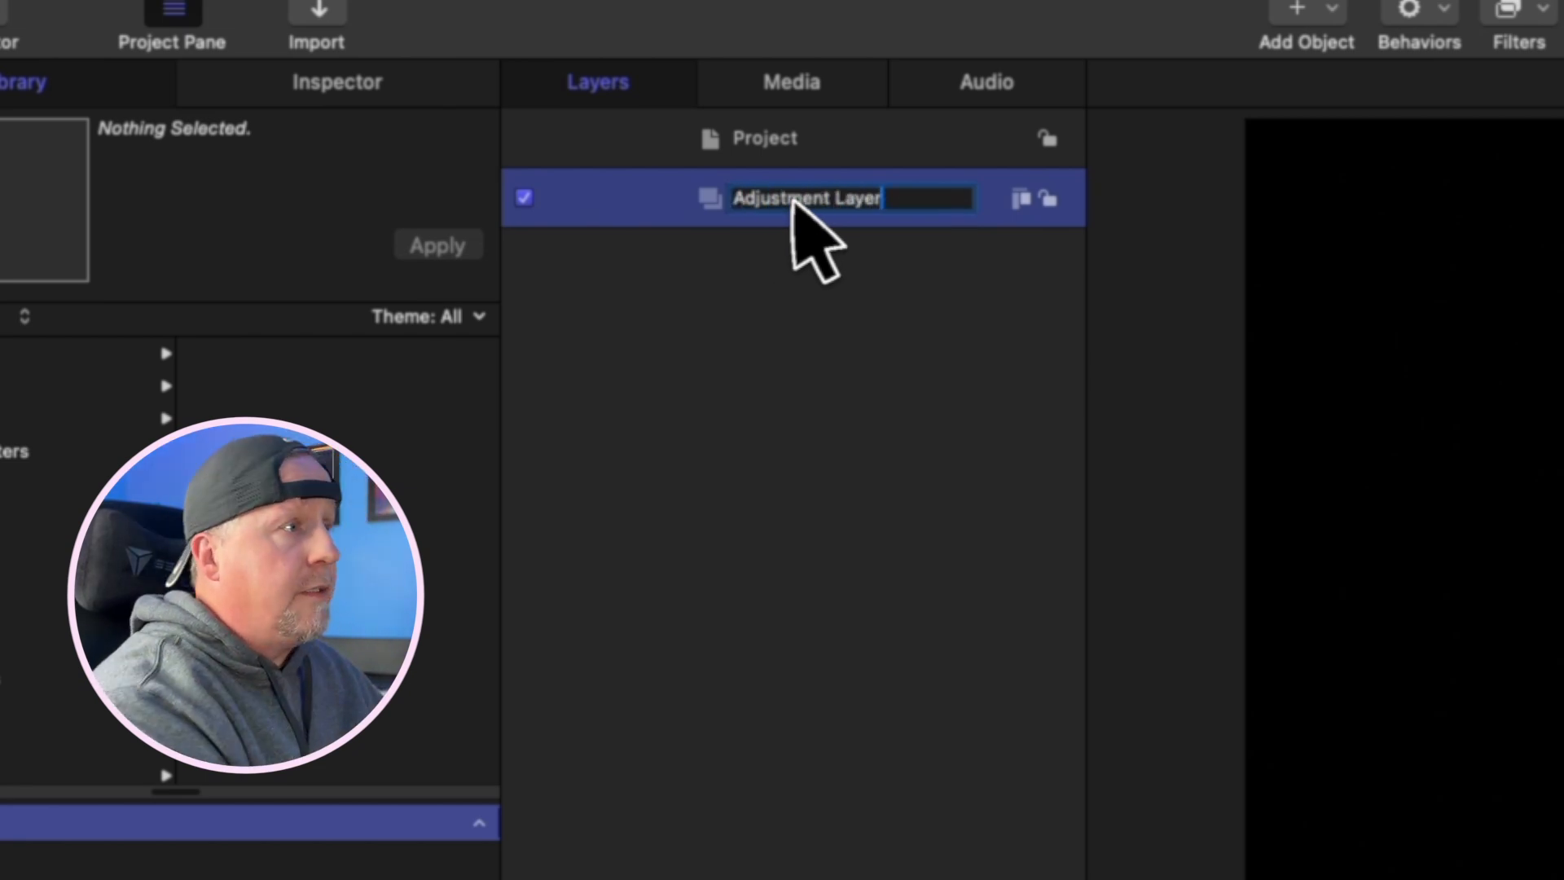
key(Return)
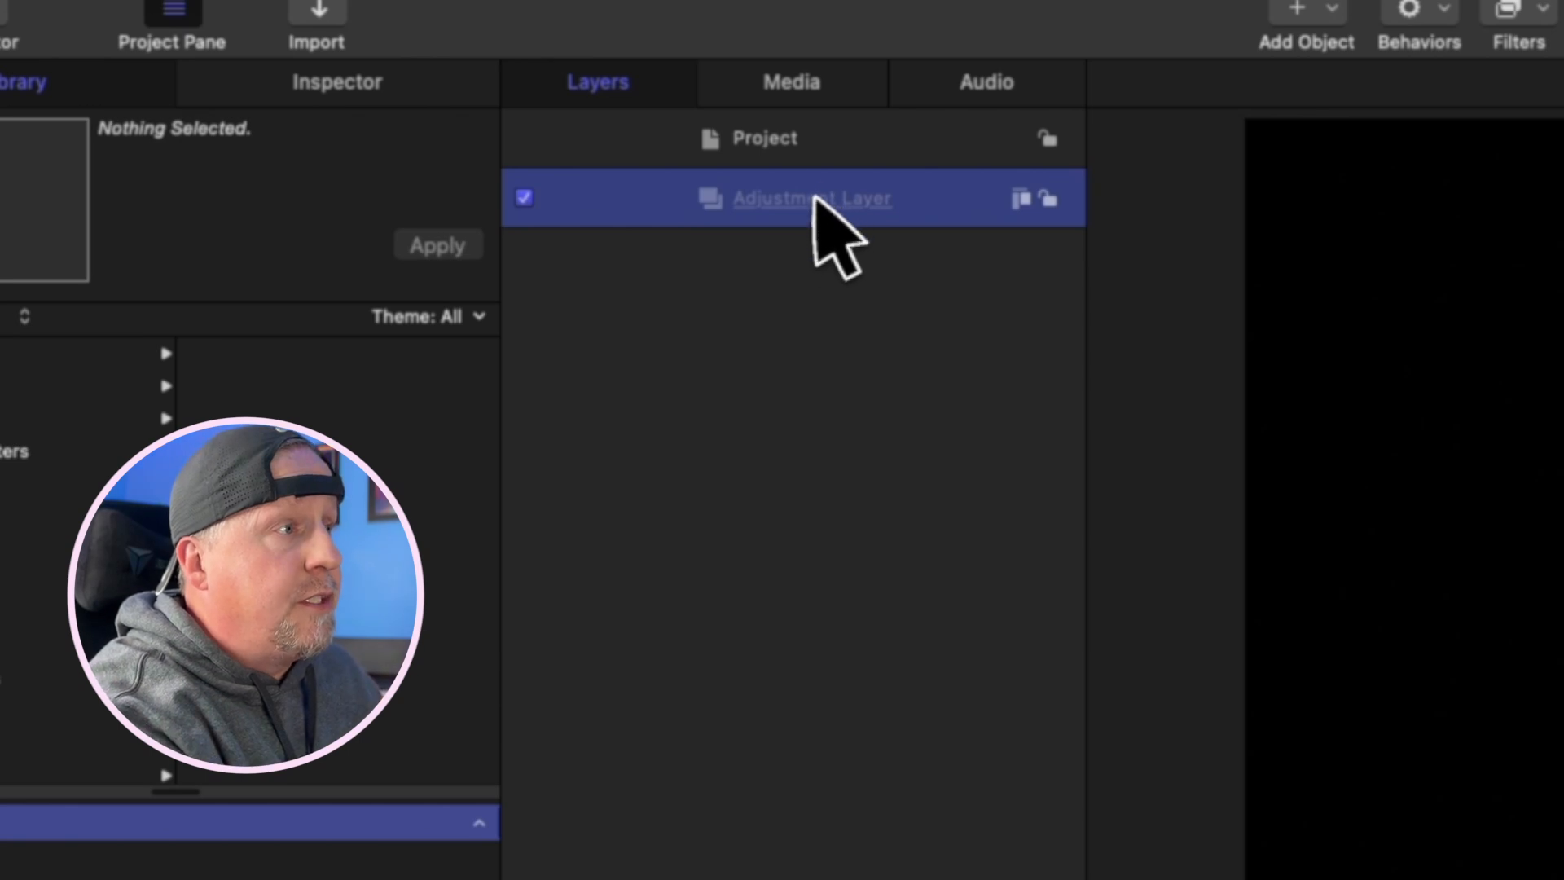
Step: Add a drop zone to the Adjustment Layer group and set its type to Title Background
click(1330, 8)
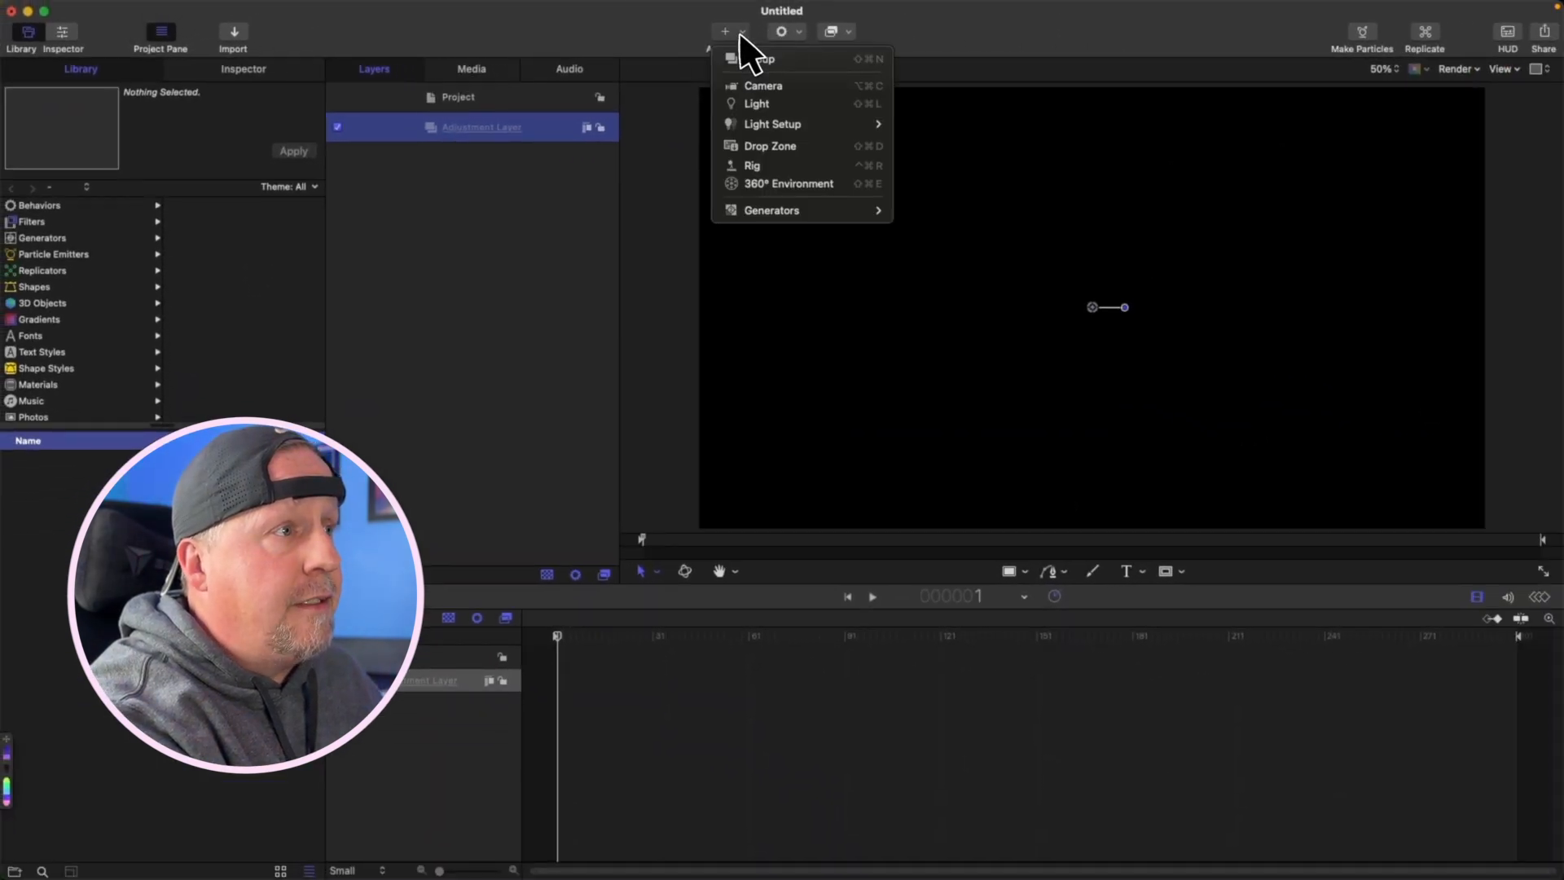
click(778, 148)
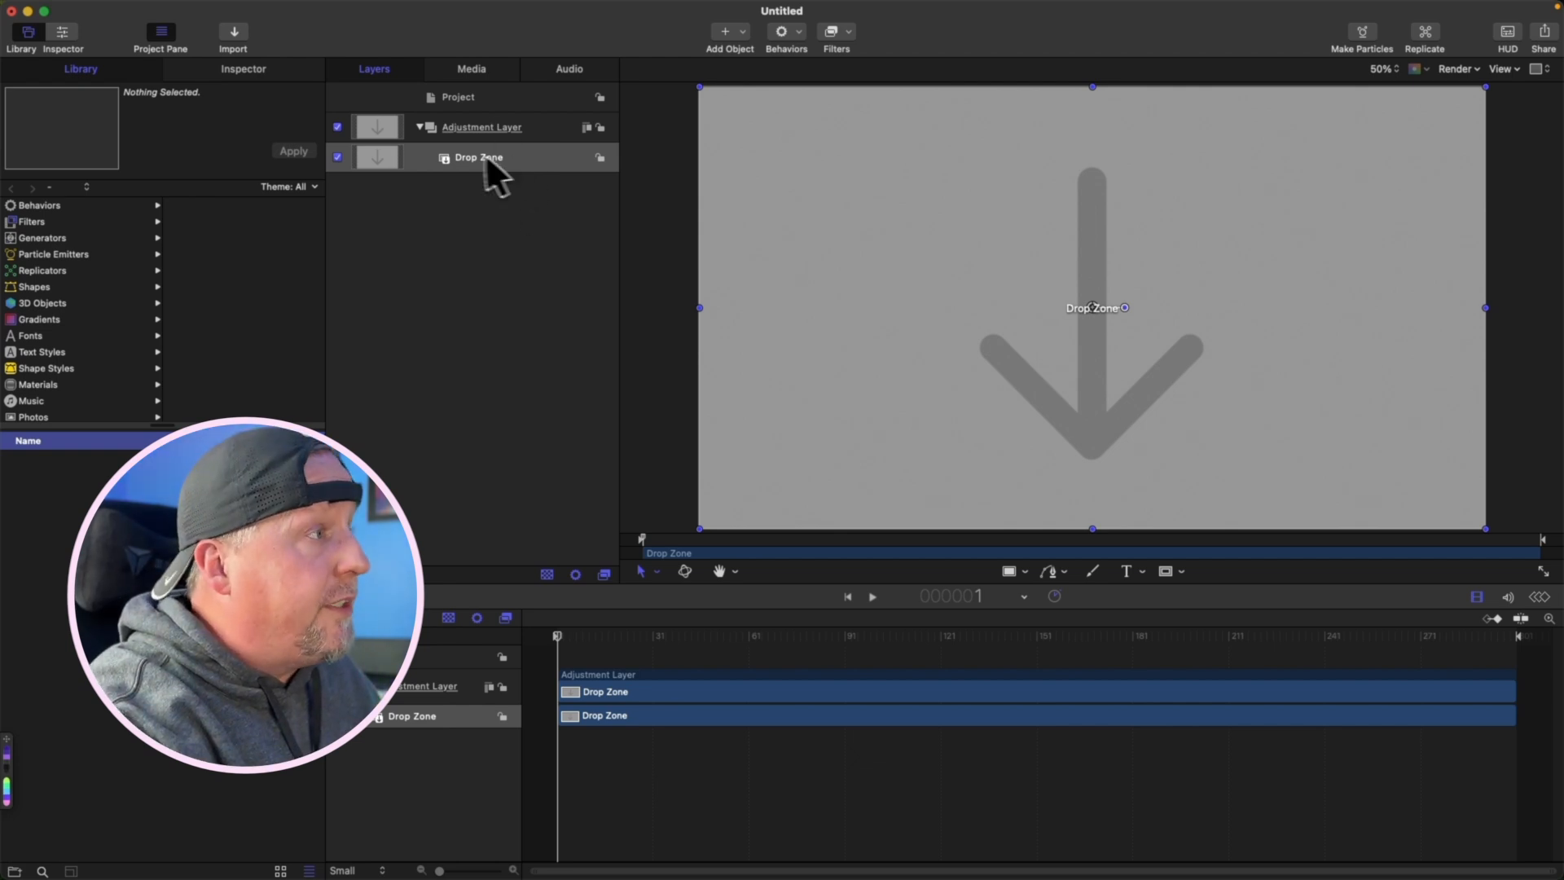
click(538, 154)
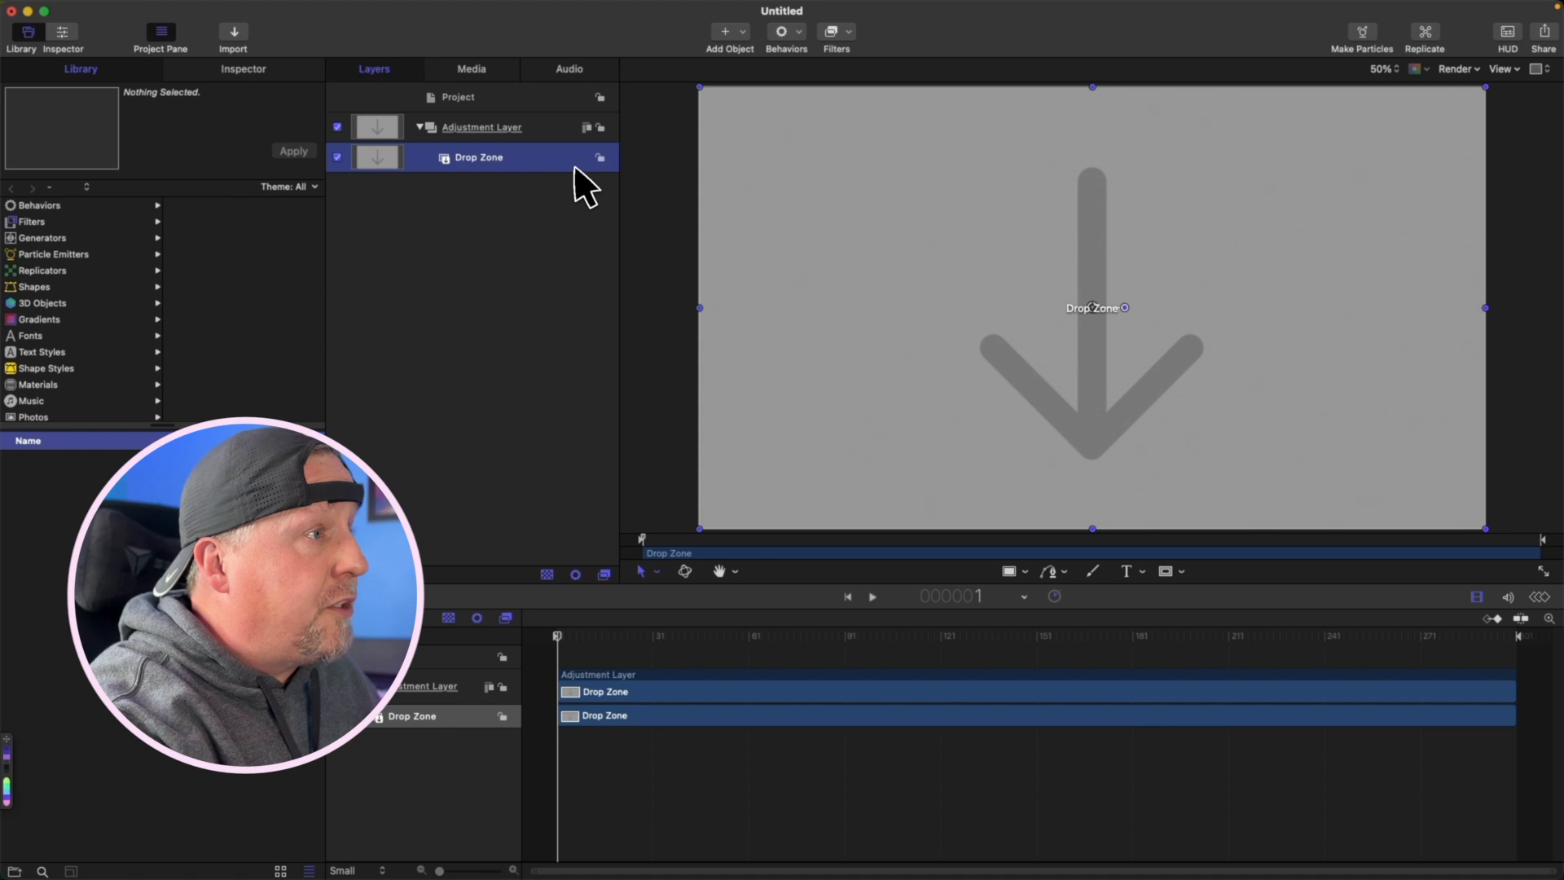
click(262, 68)
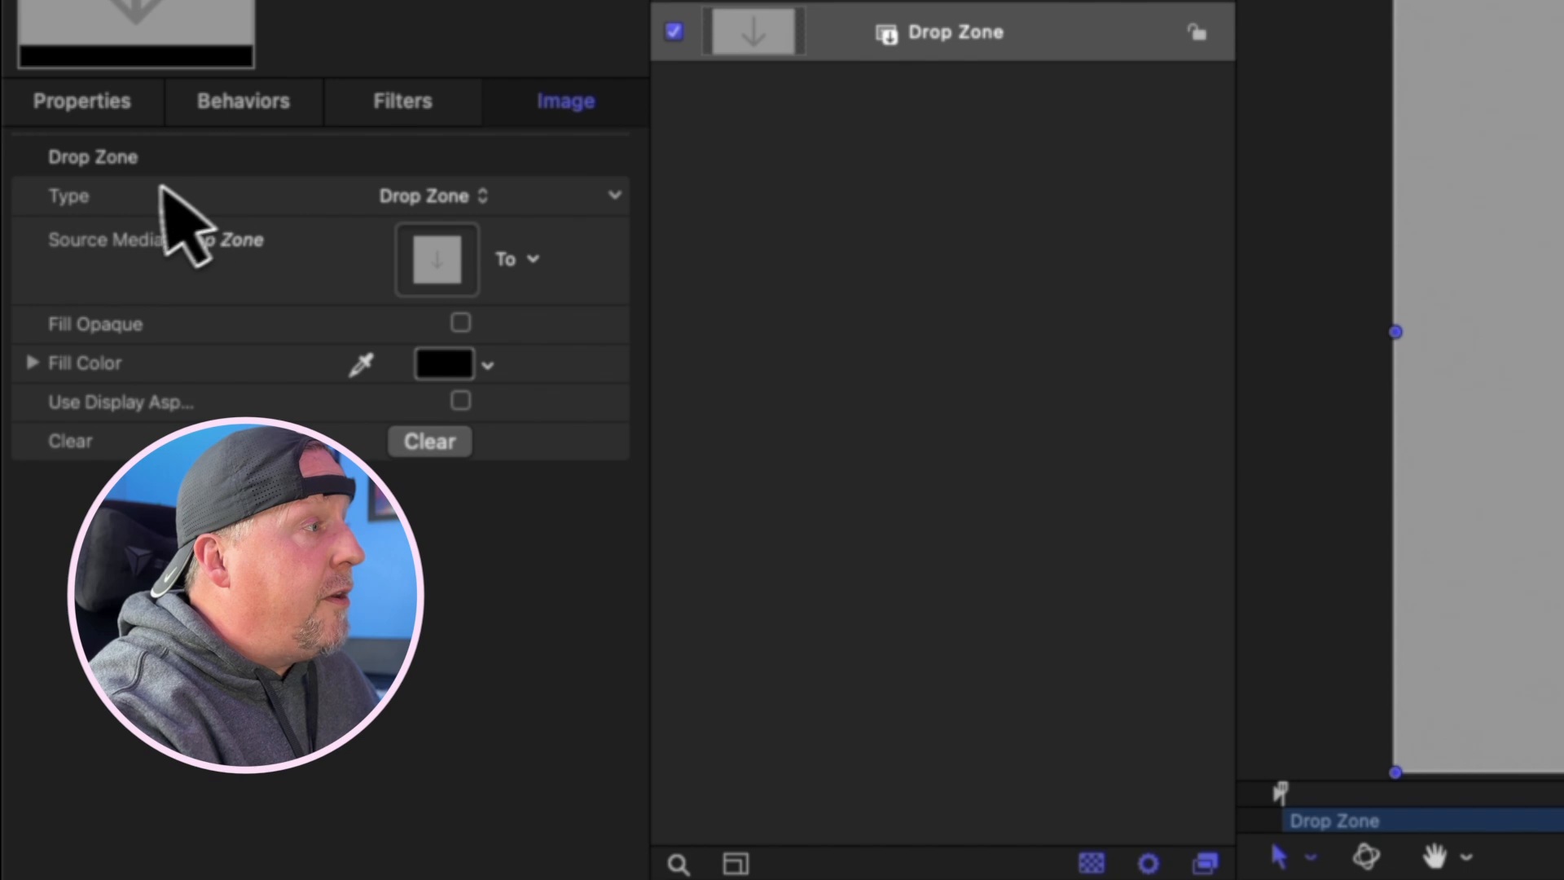
click(451, 198)
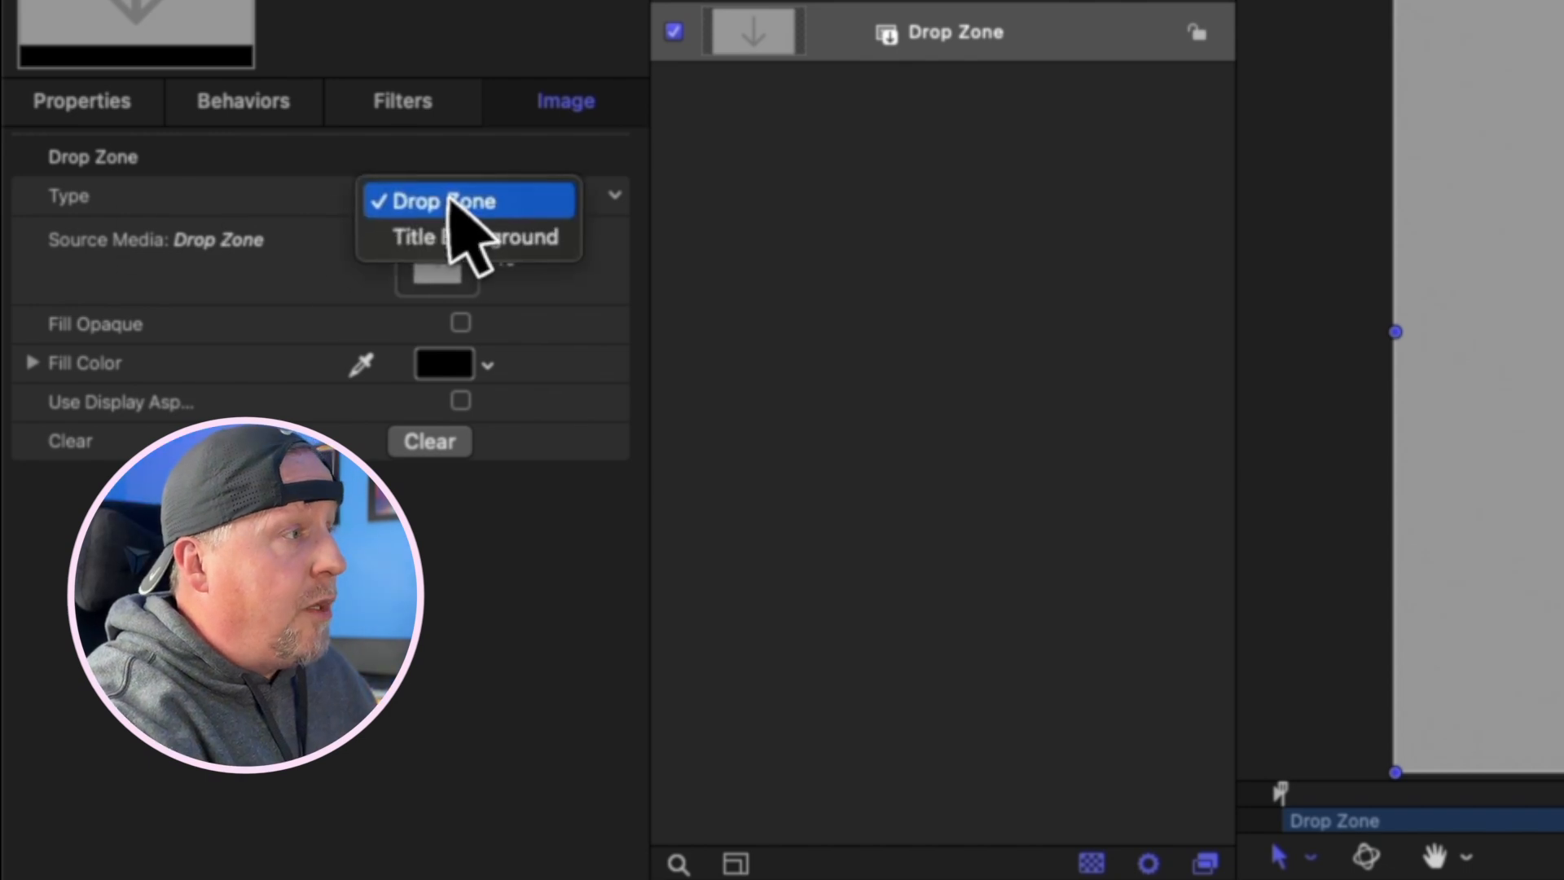
click(448, 238)
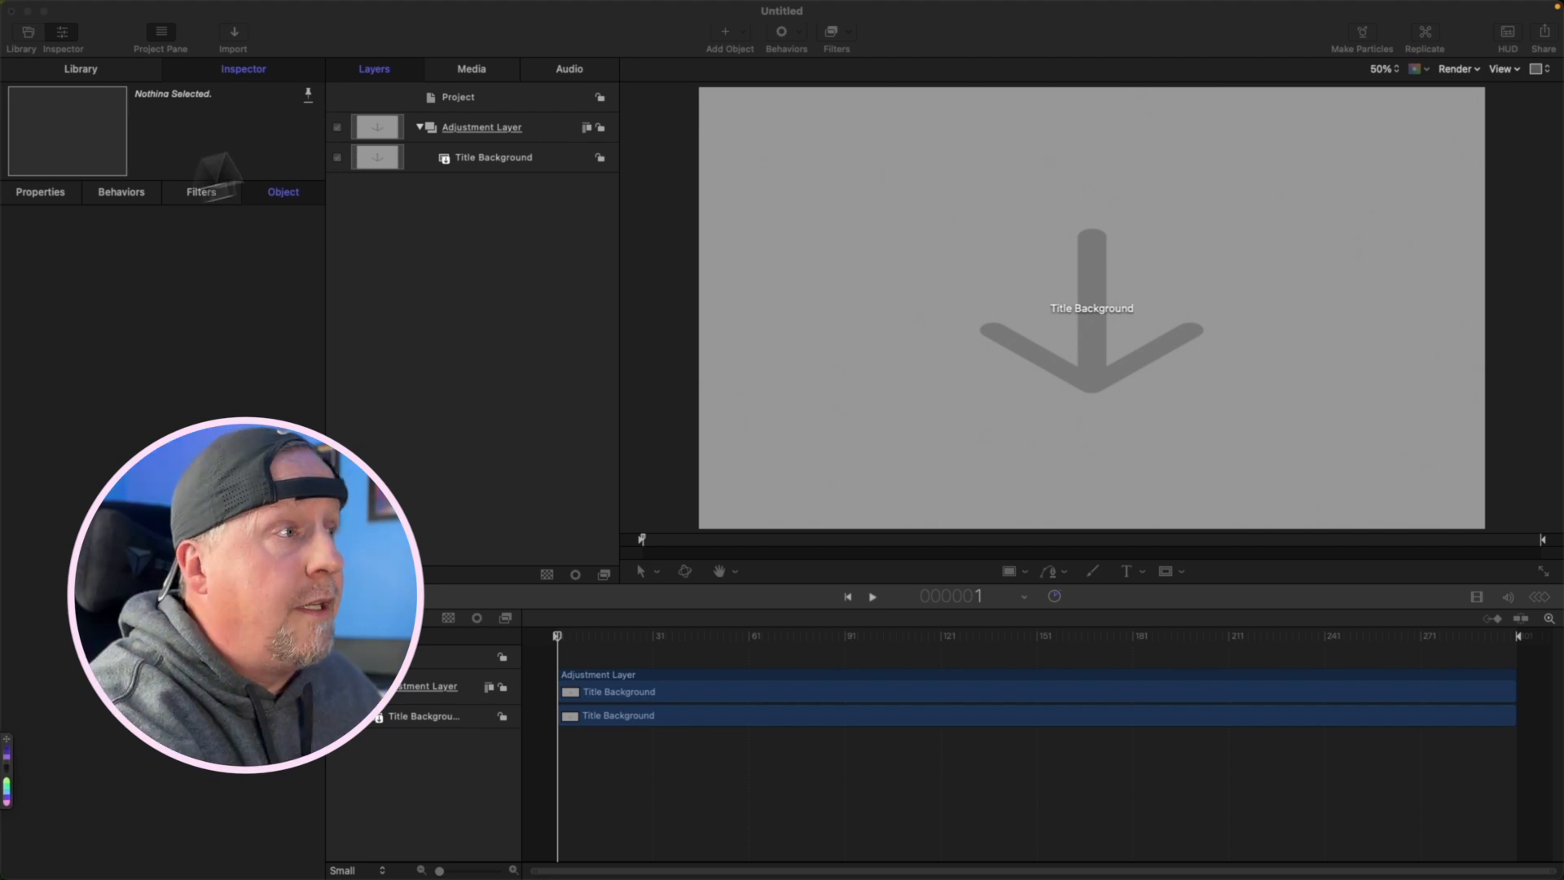
Step: Start saving the project as a title template and create a new category named Learn Motion for it
click(105, 9)
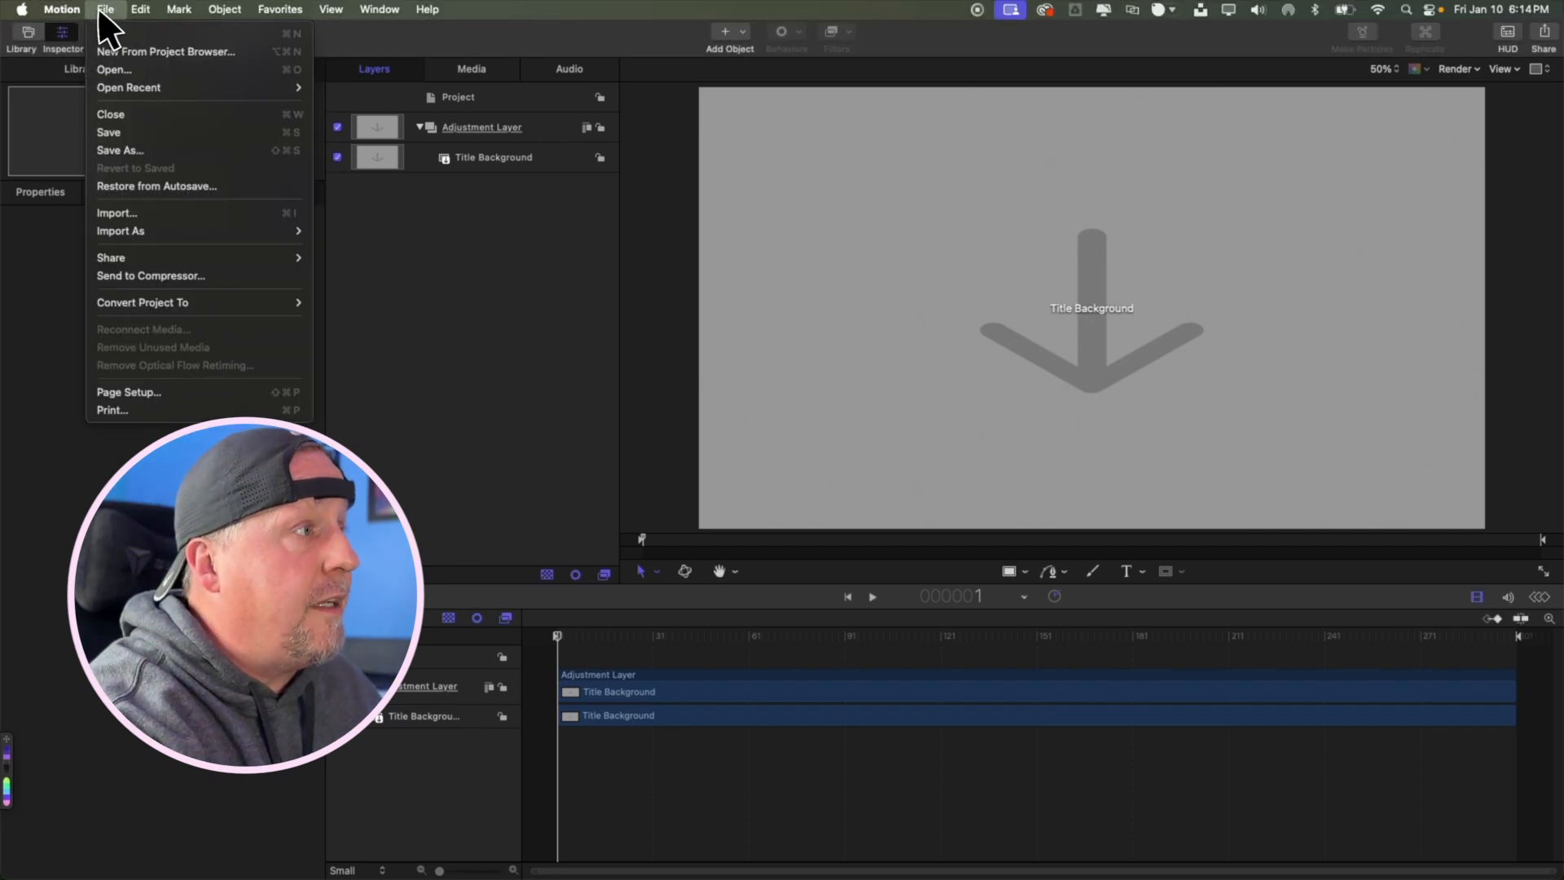
click(155, 151)
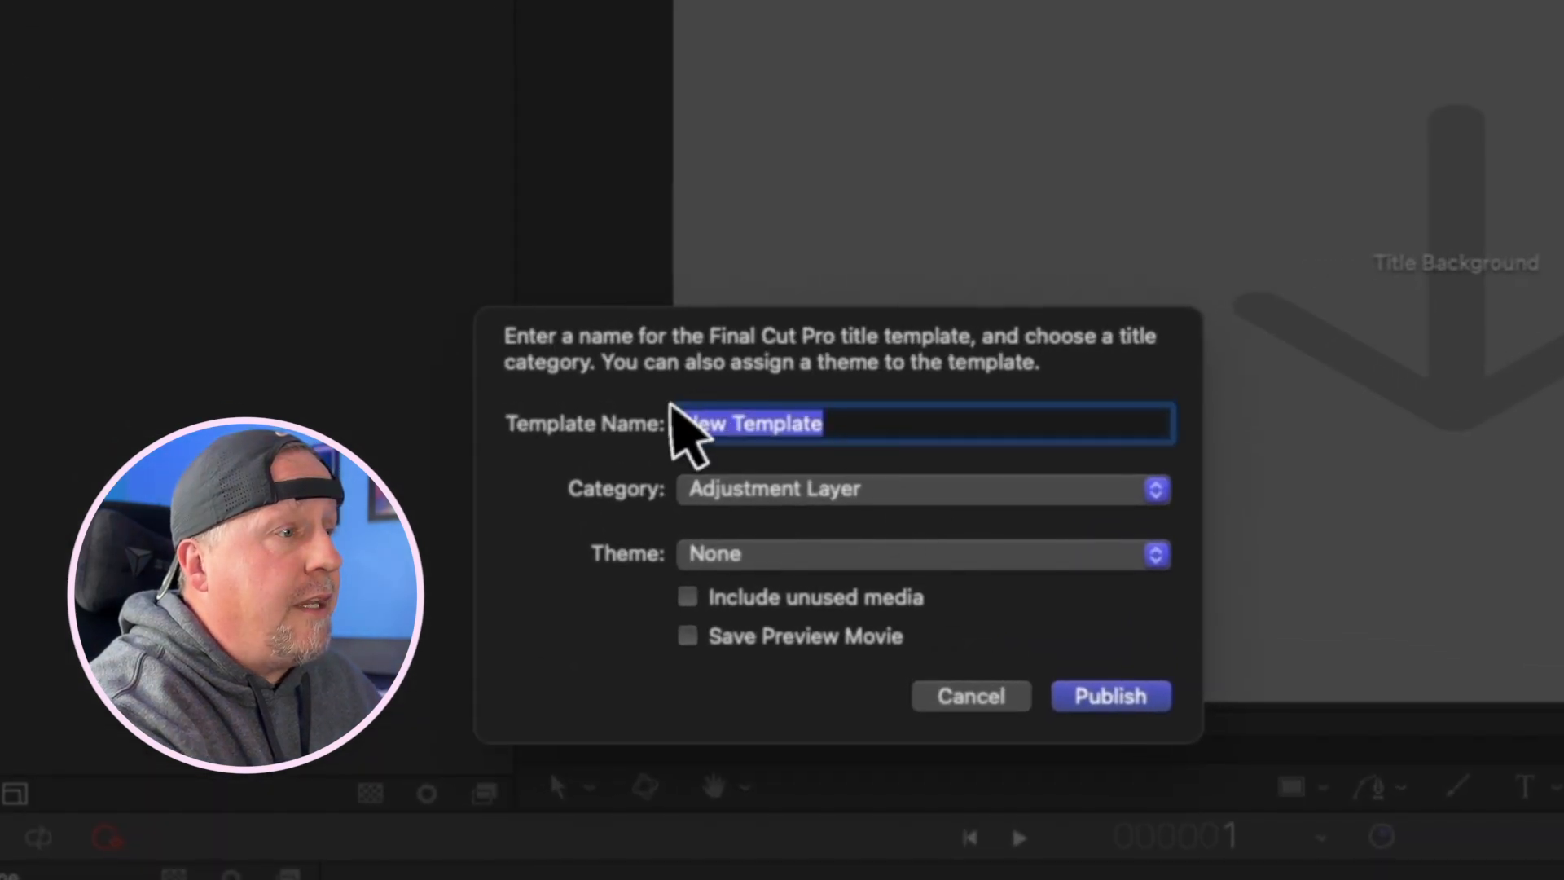
click(780, 491)
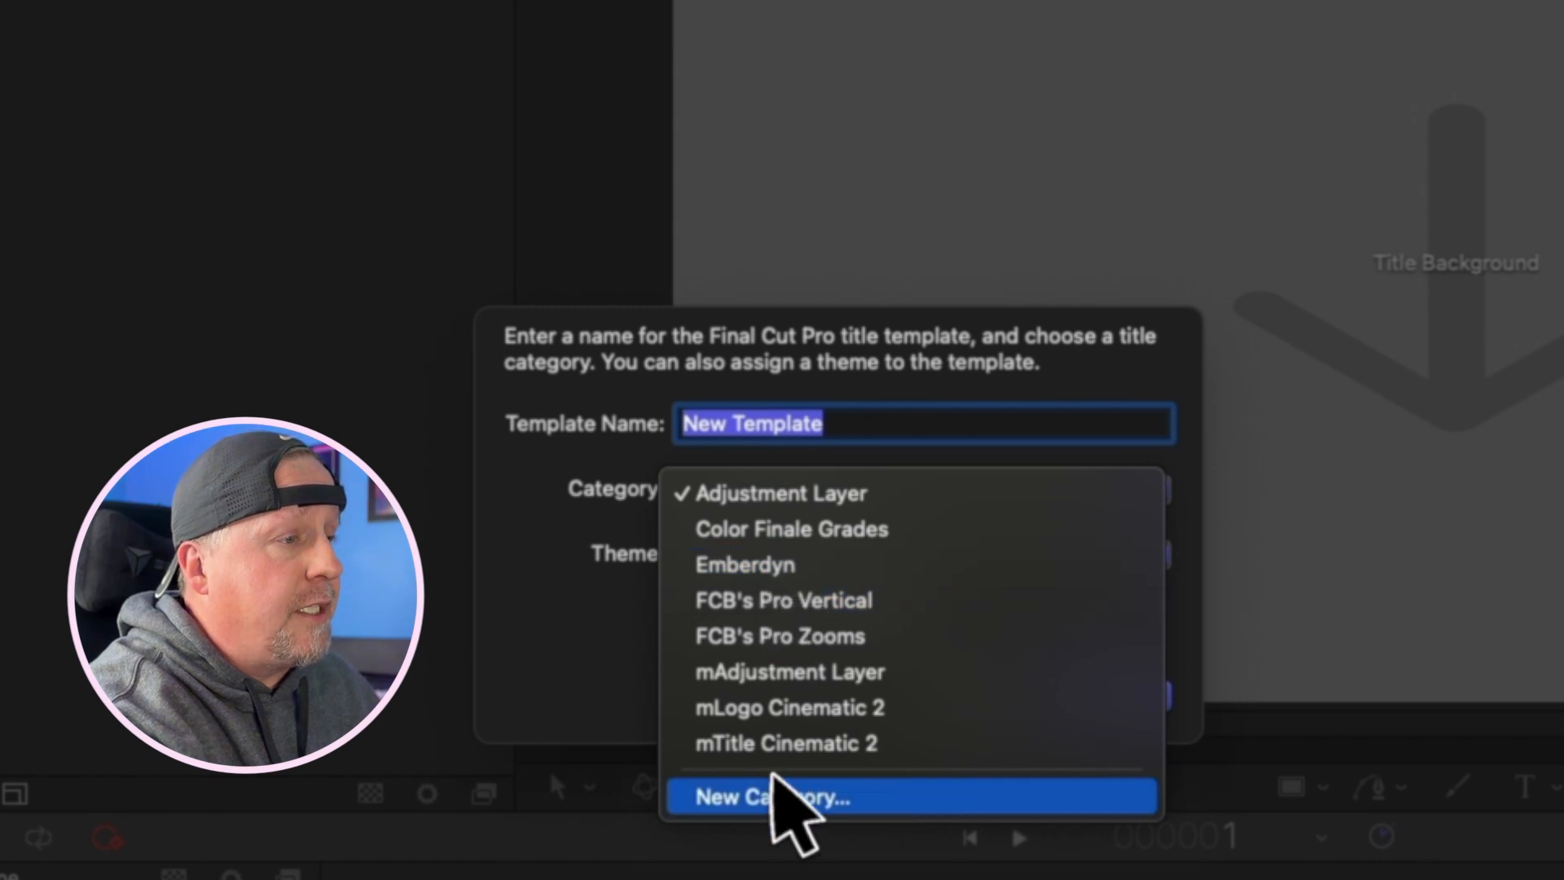
click(772, 794)
double_click(846, 148)
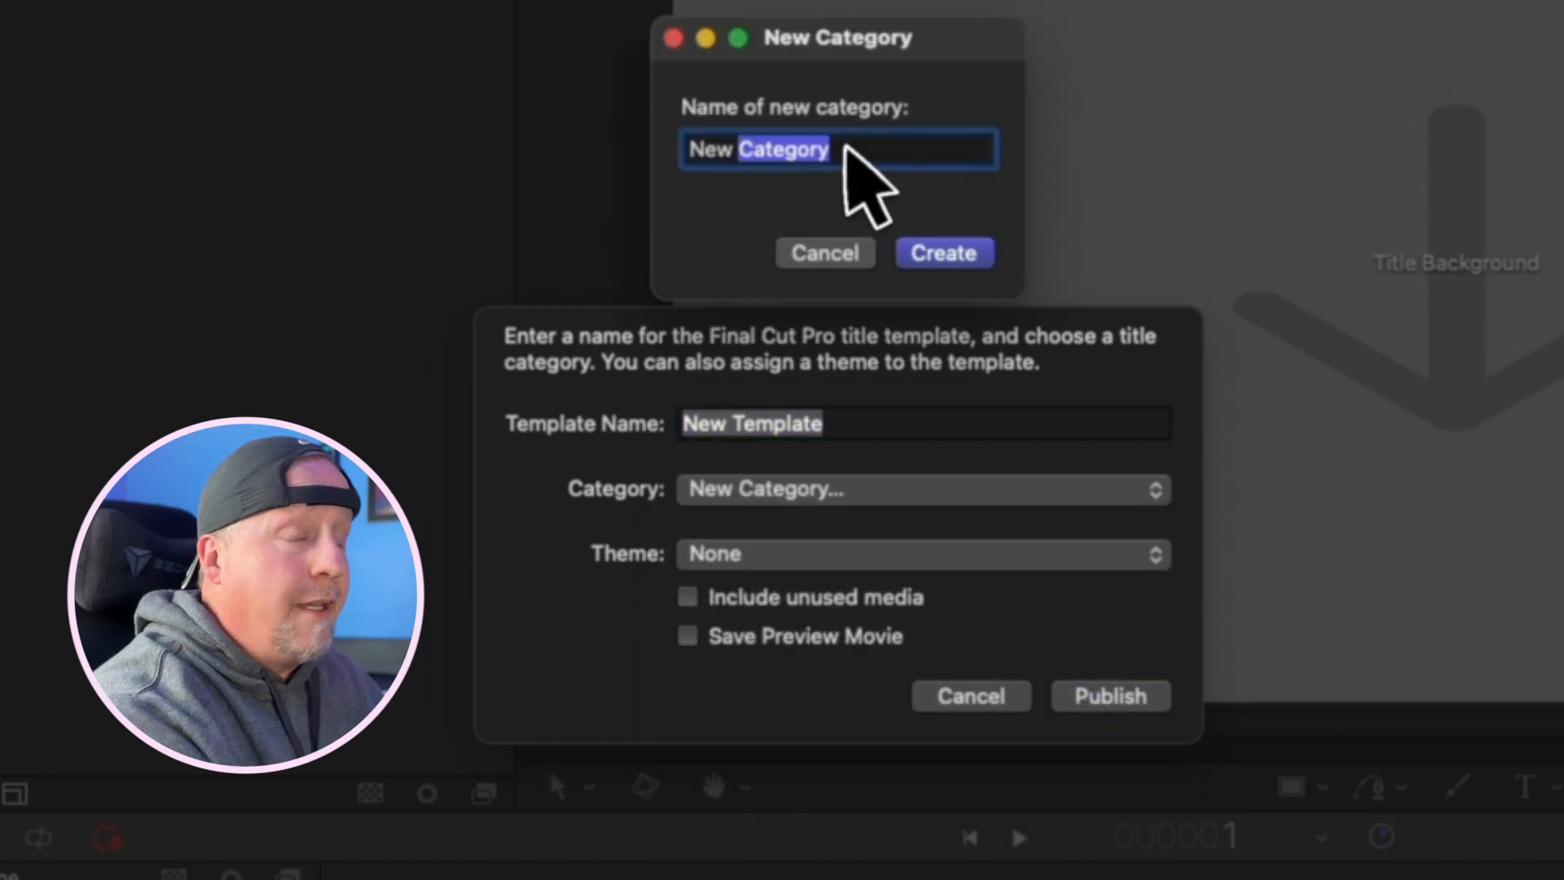
click(831, 149)
double_click(848, 151)
drag(849, 151, 670, 149)
key(BackSpace)
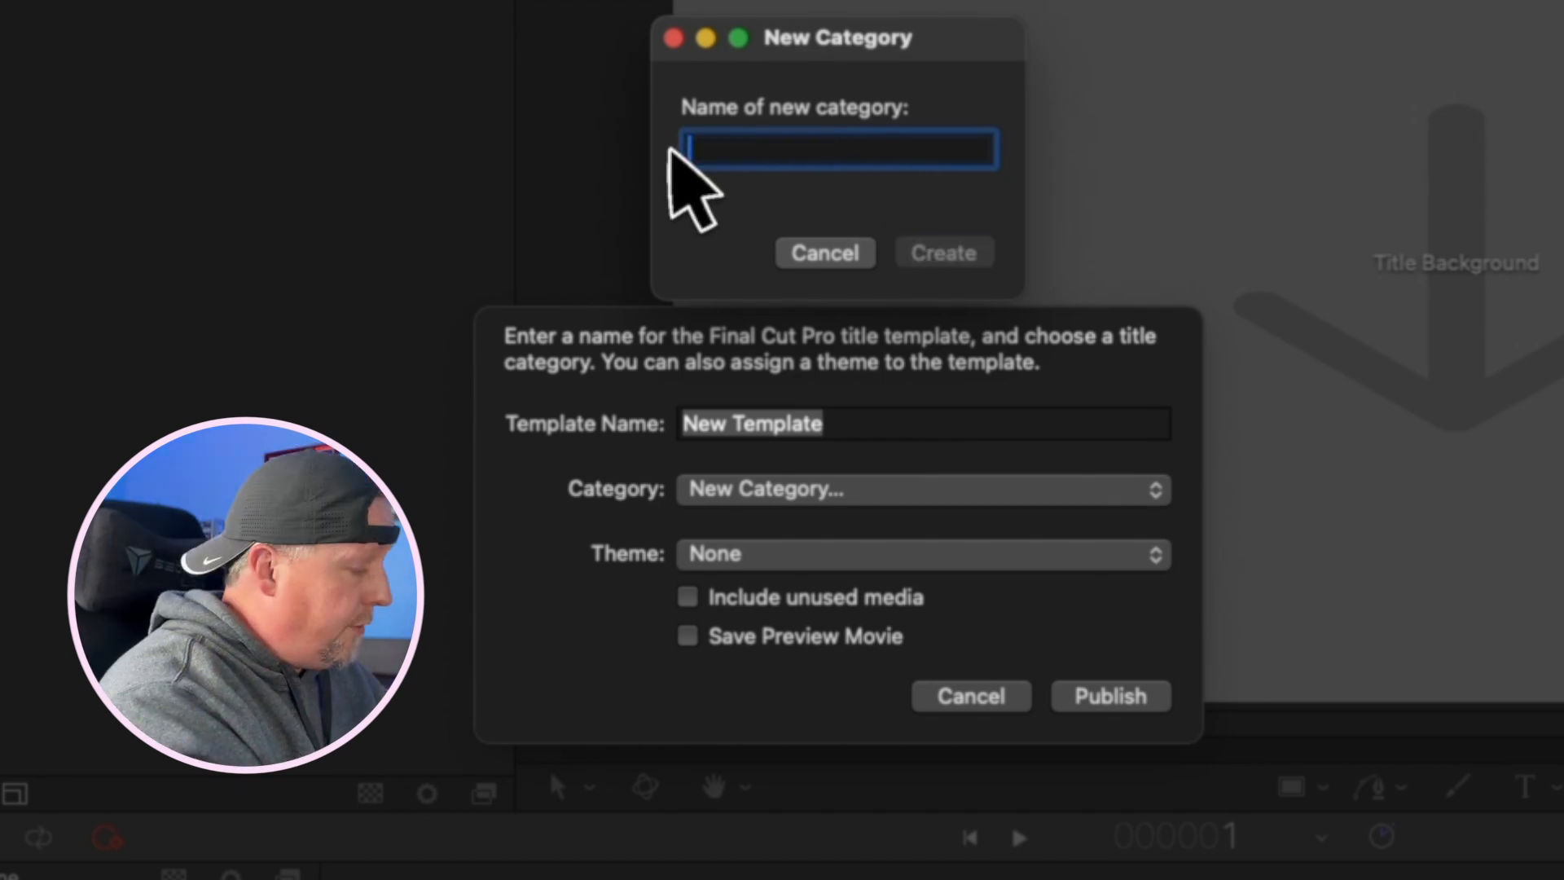
text(Learn Motion)
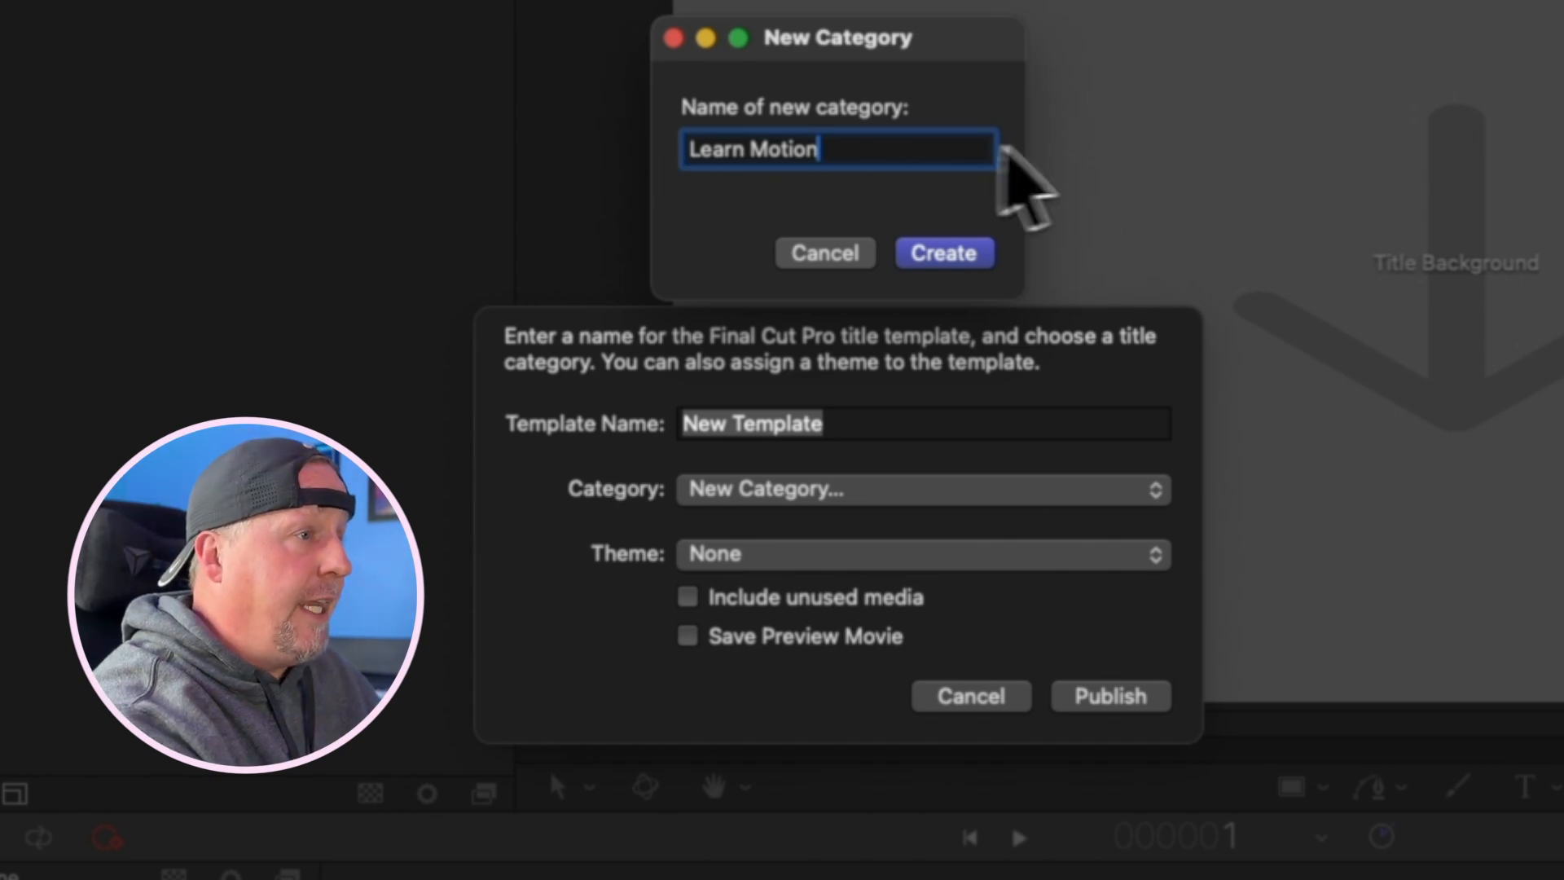
click(982, 249)
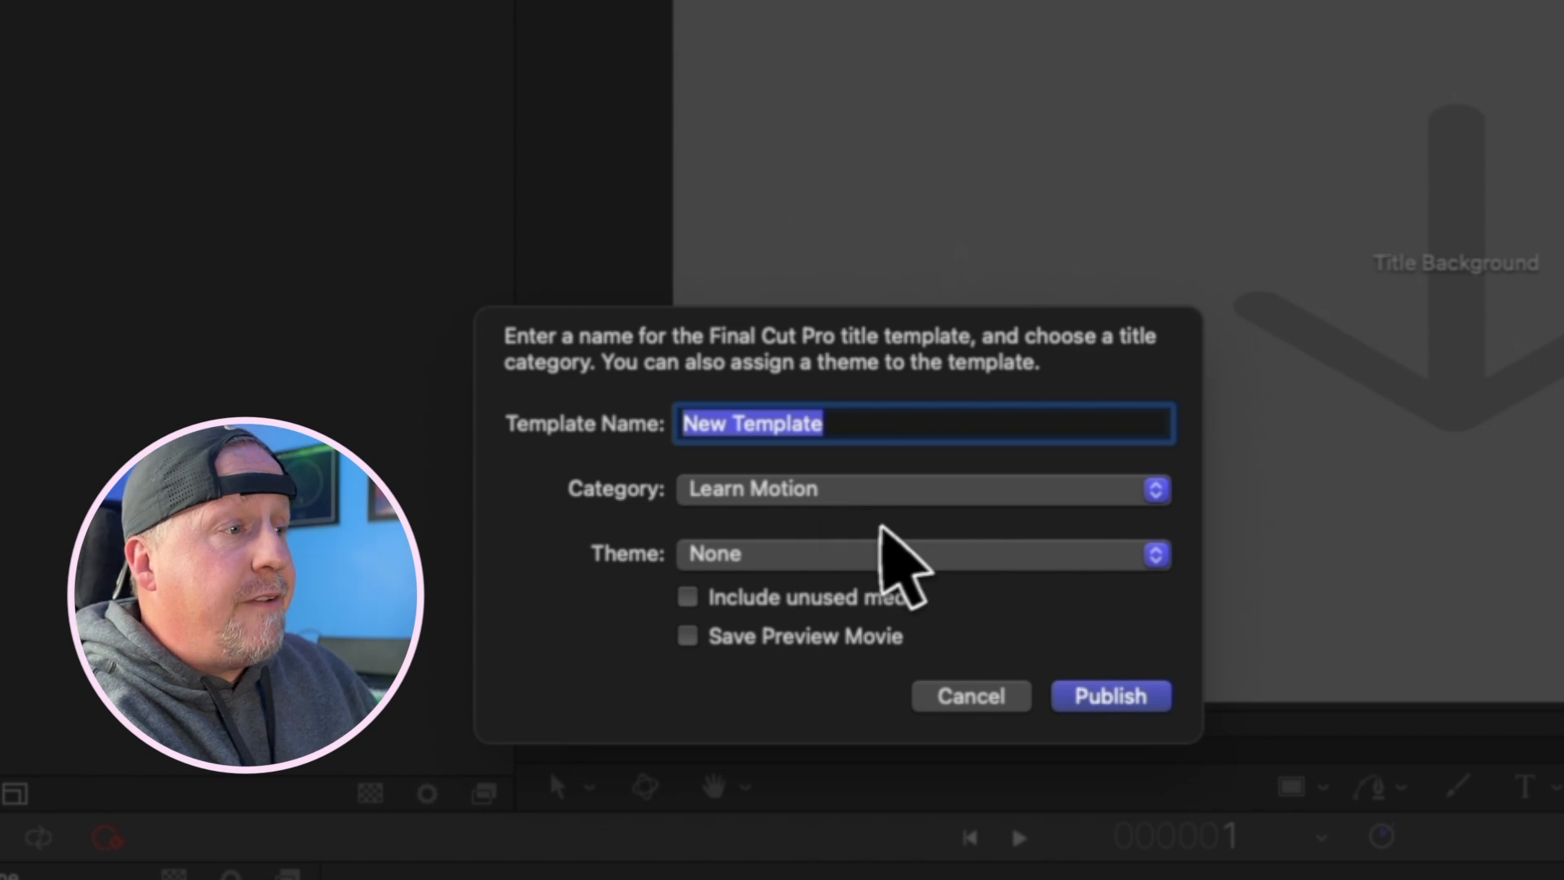
Step: Name the template Adjustment Layer and publish it
click(882, 421)
drag(881, 421, 634, 409)
key(BackSpace)
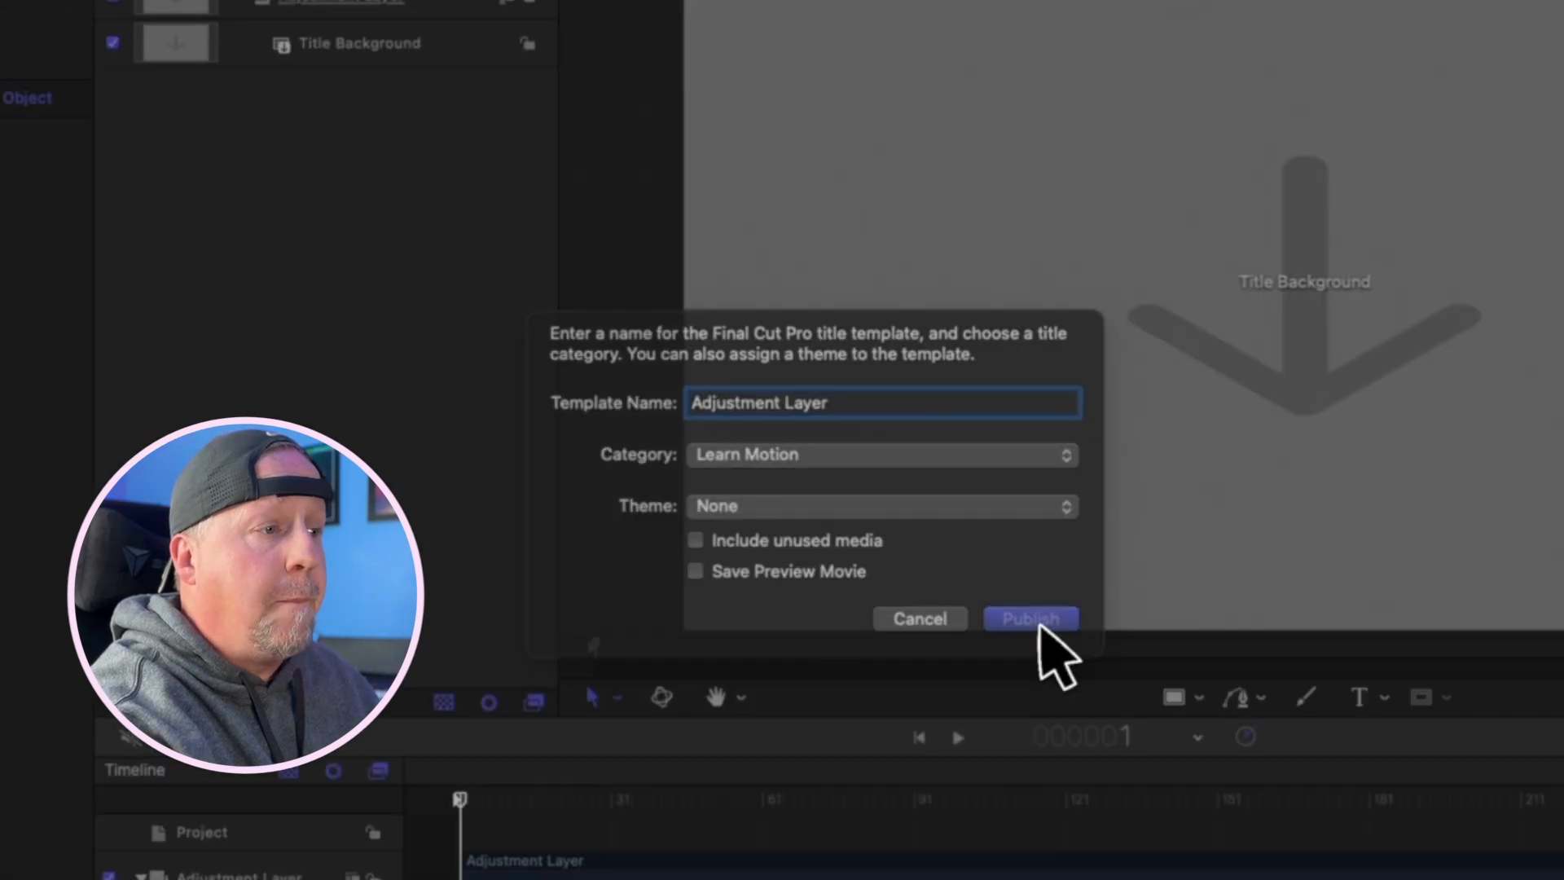
click(1128, 702)
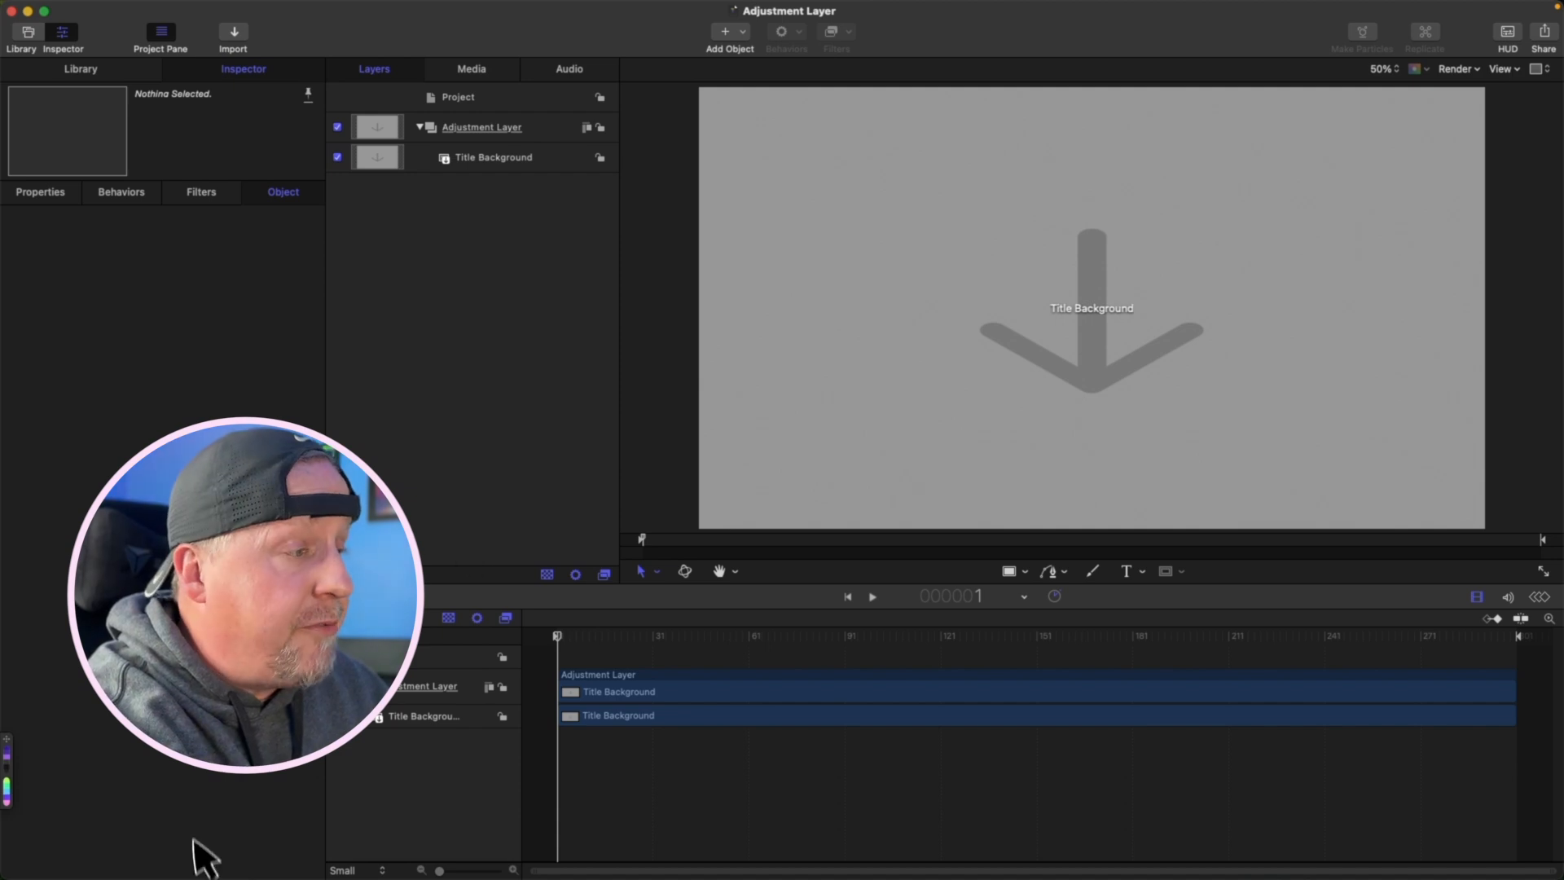
Step: Switch to Finder and open the Learn Motion folder under Movies, Motion Templates, Titles in the home folder
click(349, 844)
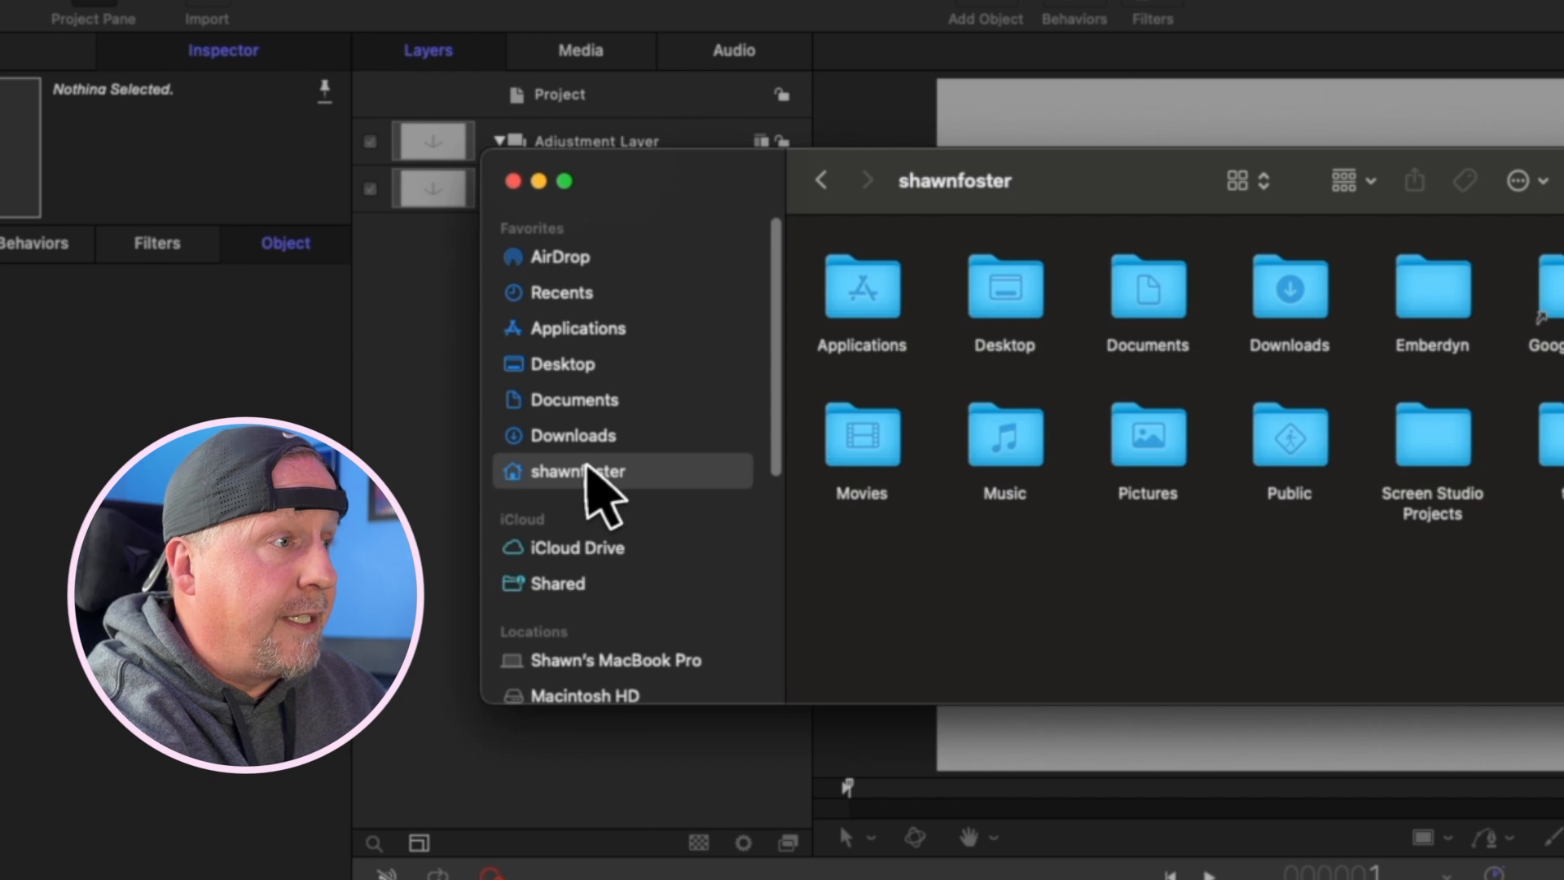
double_click(874, 444)
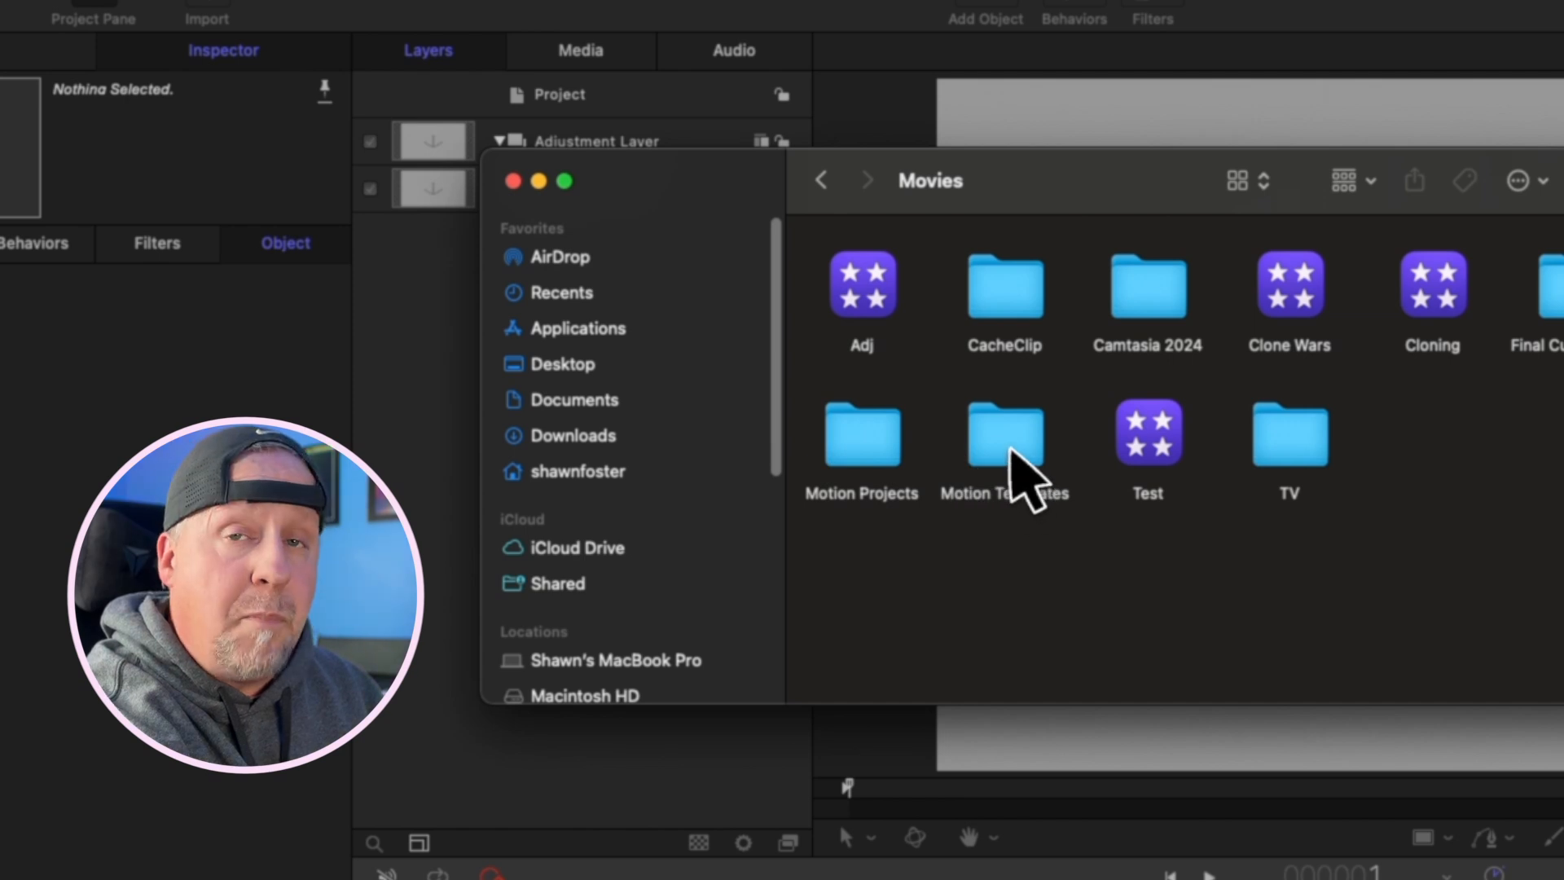
double_click(1007, 448)
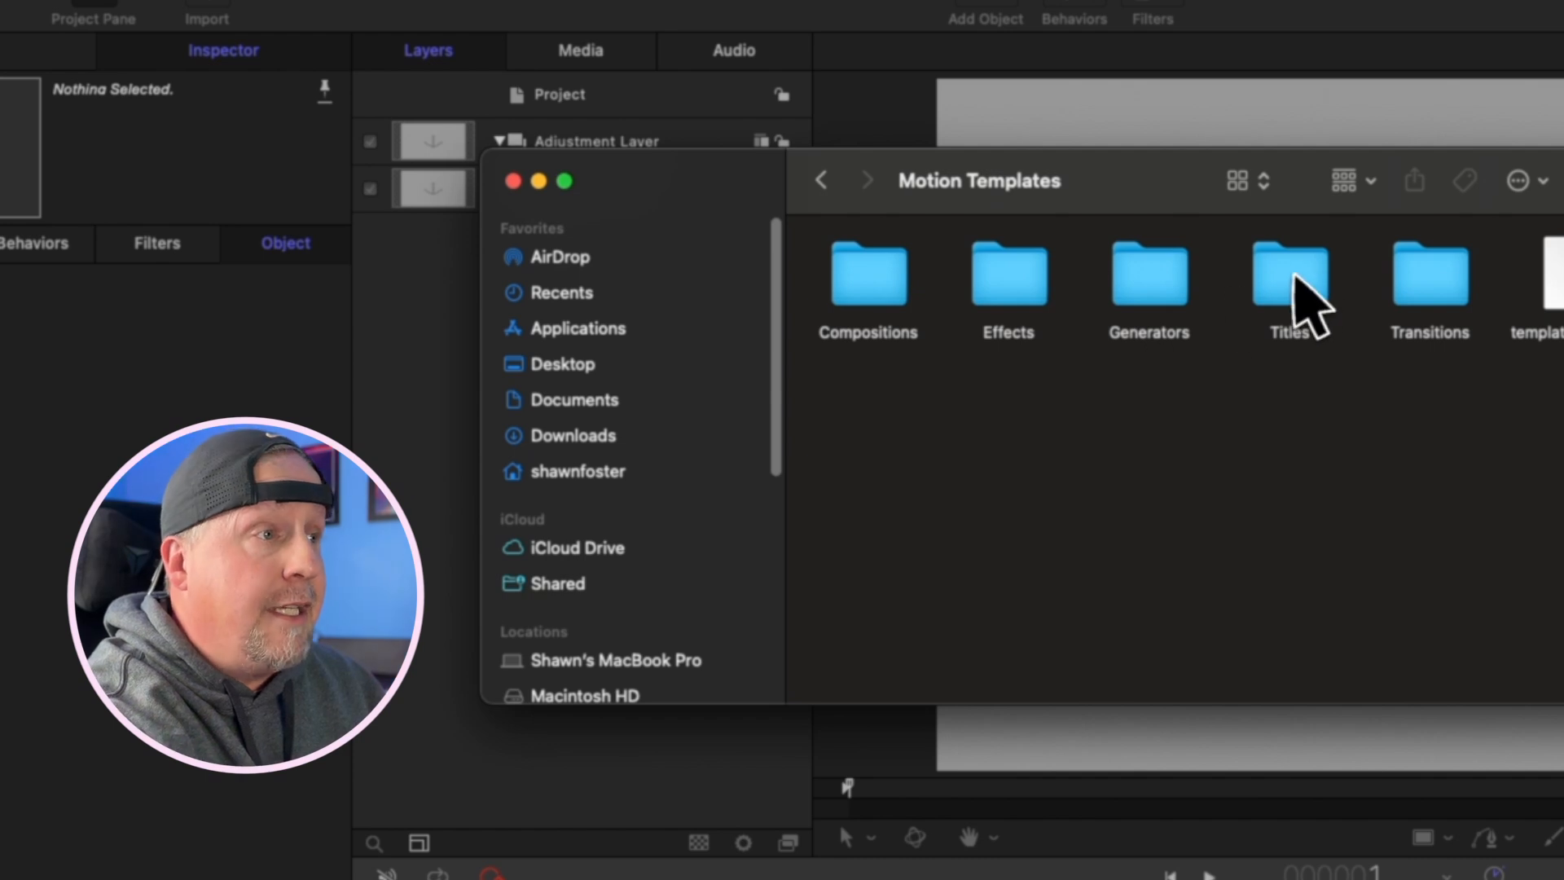
double_click(1295, 286)
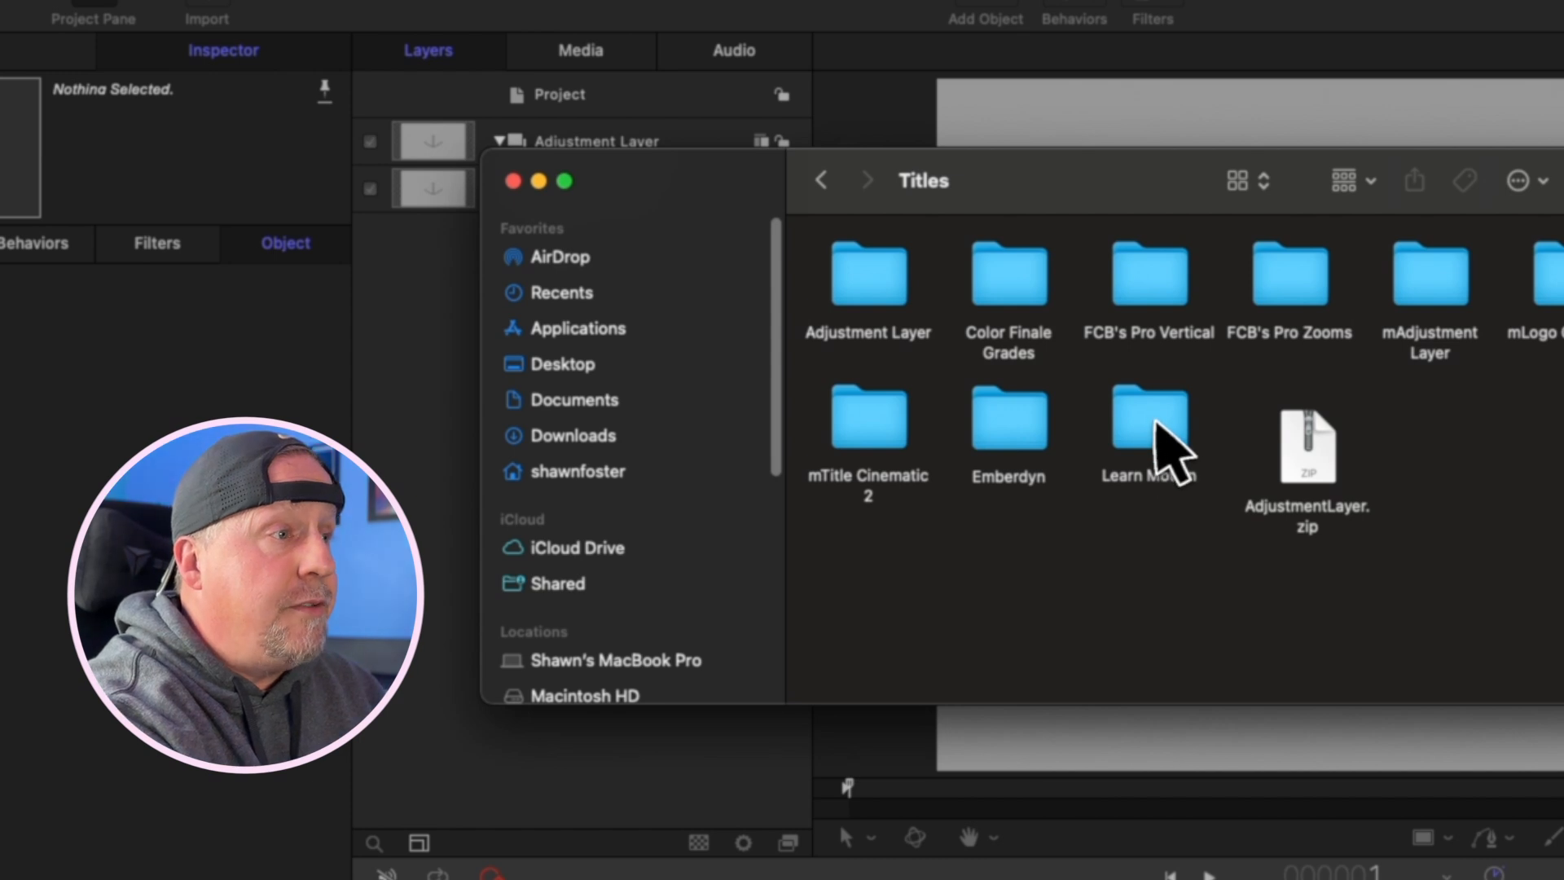
double_click(1163, 440)
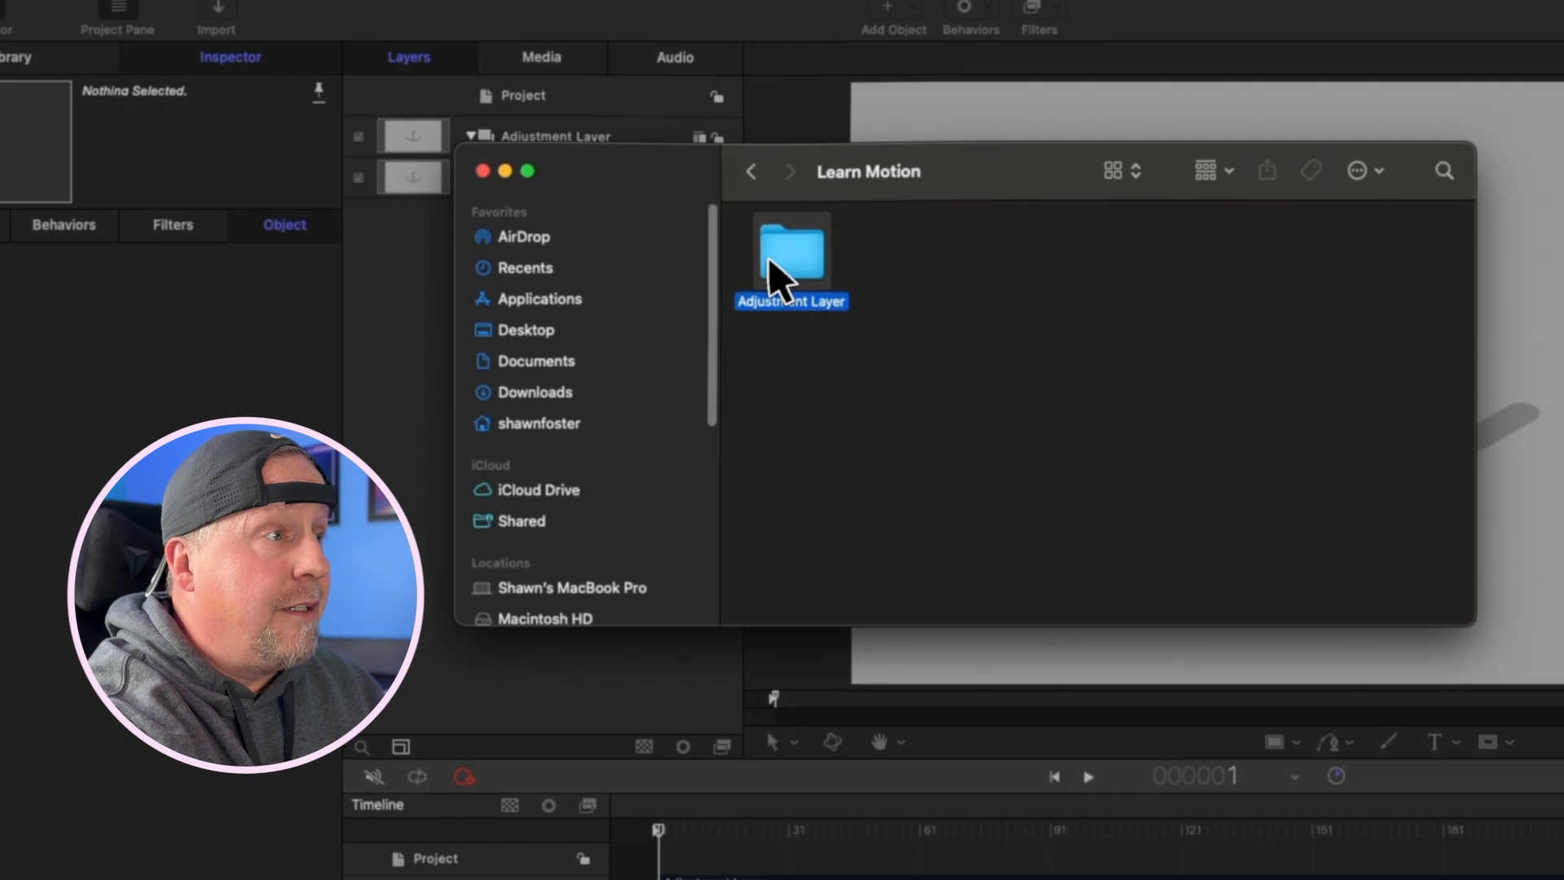
Step: Open the Adjustment Layer folder to examine the template's saved files, and close the Finder window
double_click(909, 285)
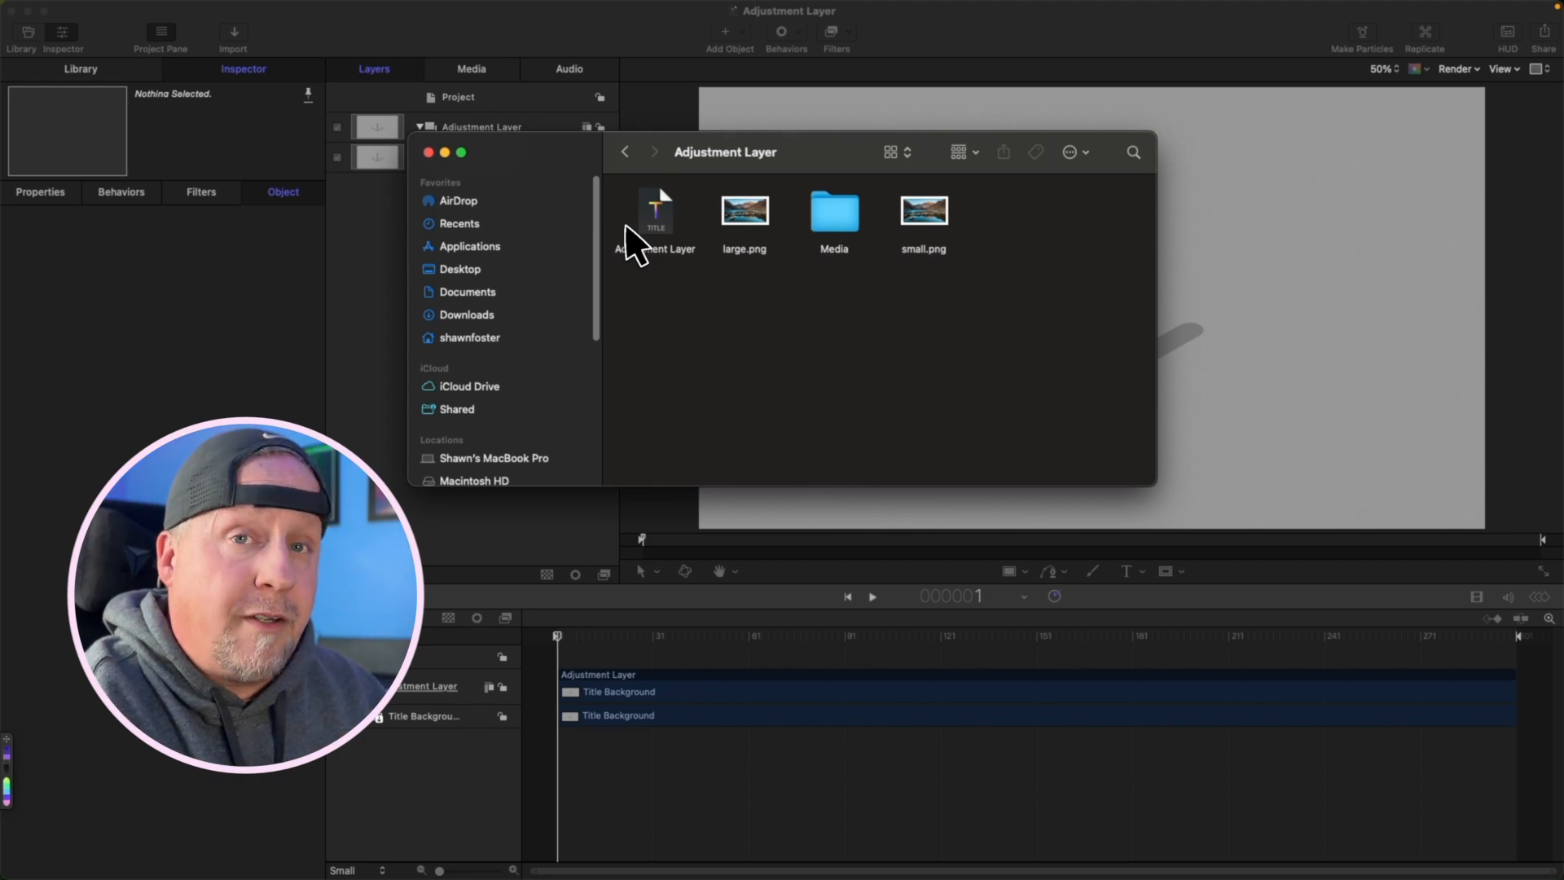
click(430, 152)
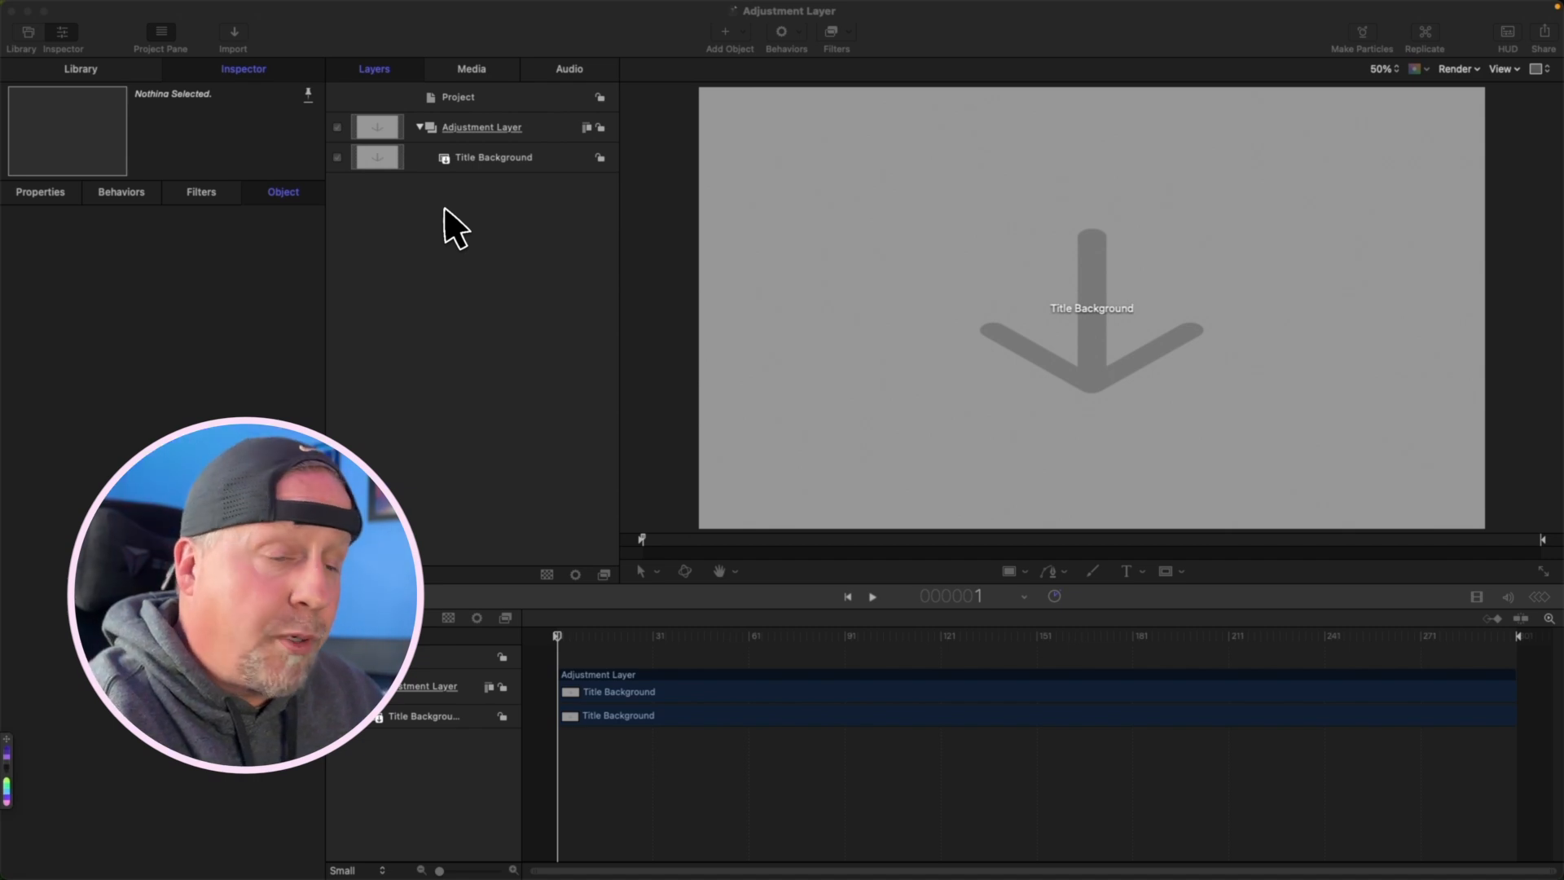
Step: Switch to Final Cut Pro and import the Lion Sunset Grassland Kenya clip into the 1-10-25 event
mouse_move(387, 868)
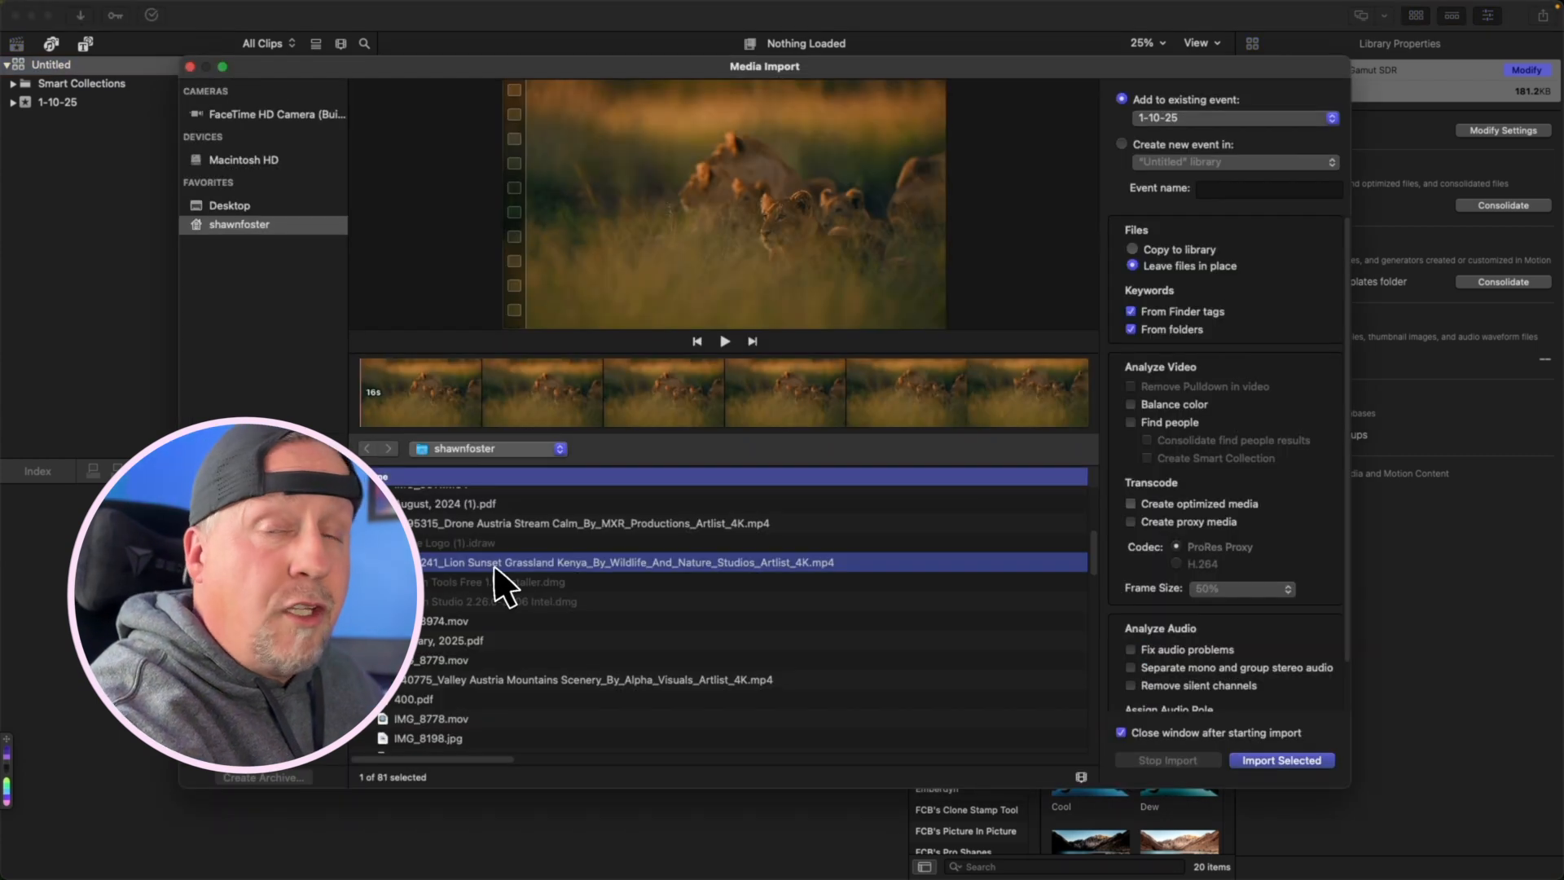
click(1287, 762)
click(259, 148)
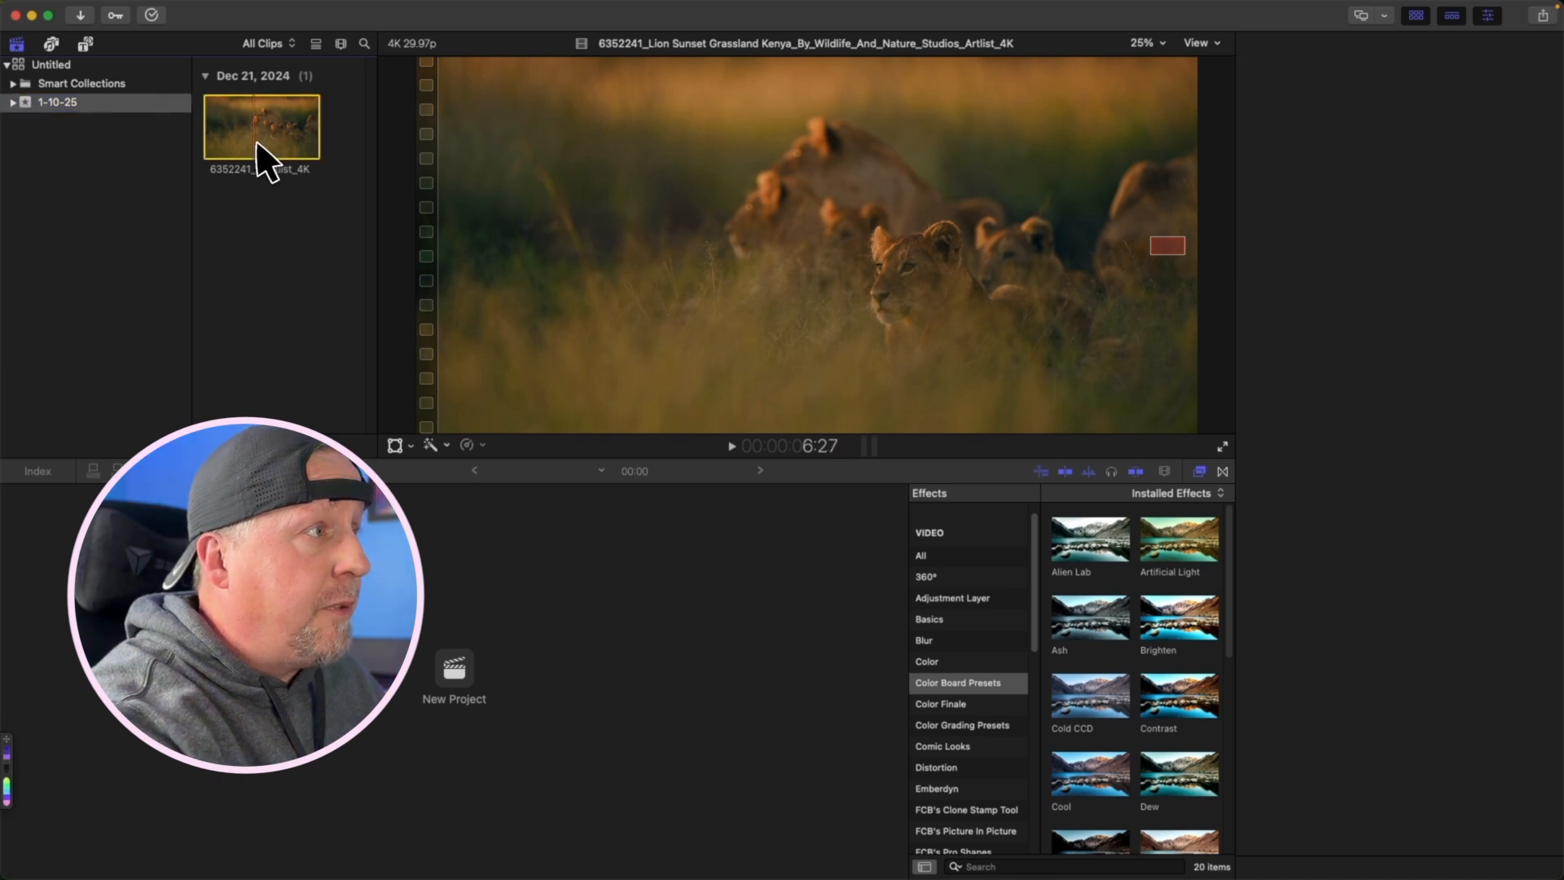
Step: Create a project named Timeline and place the lion clip at its start
click(459, 678)
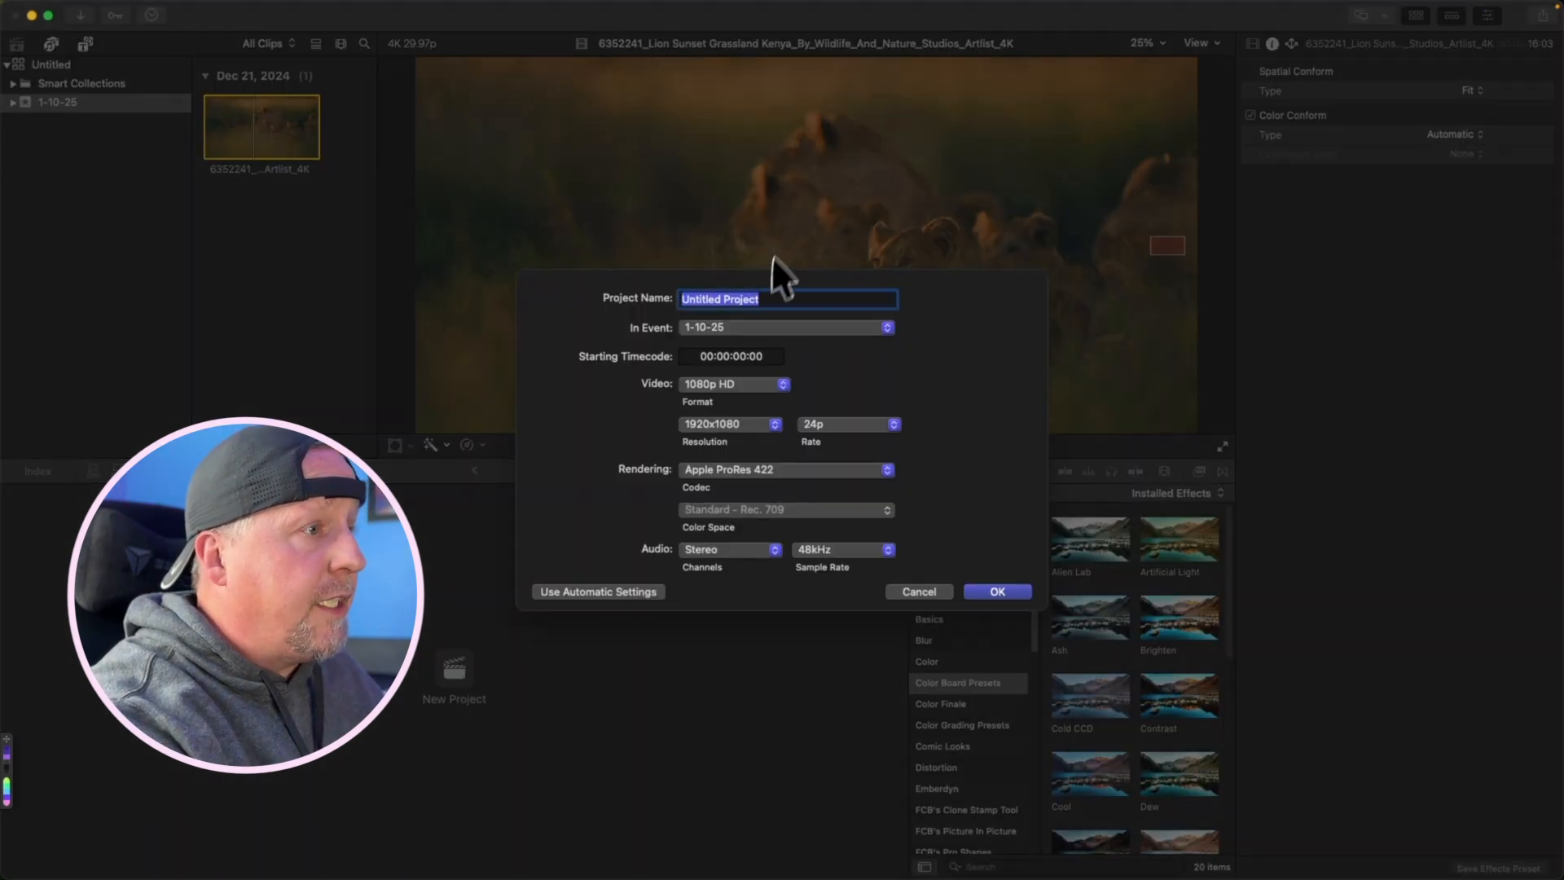
text(Timeline)
key(Return)
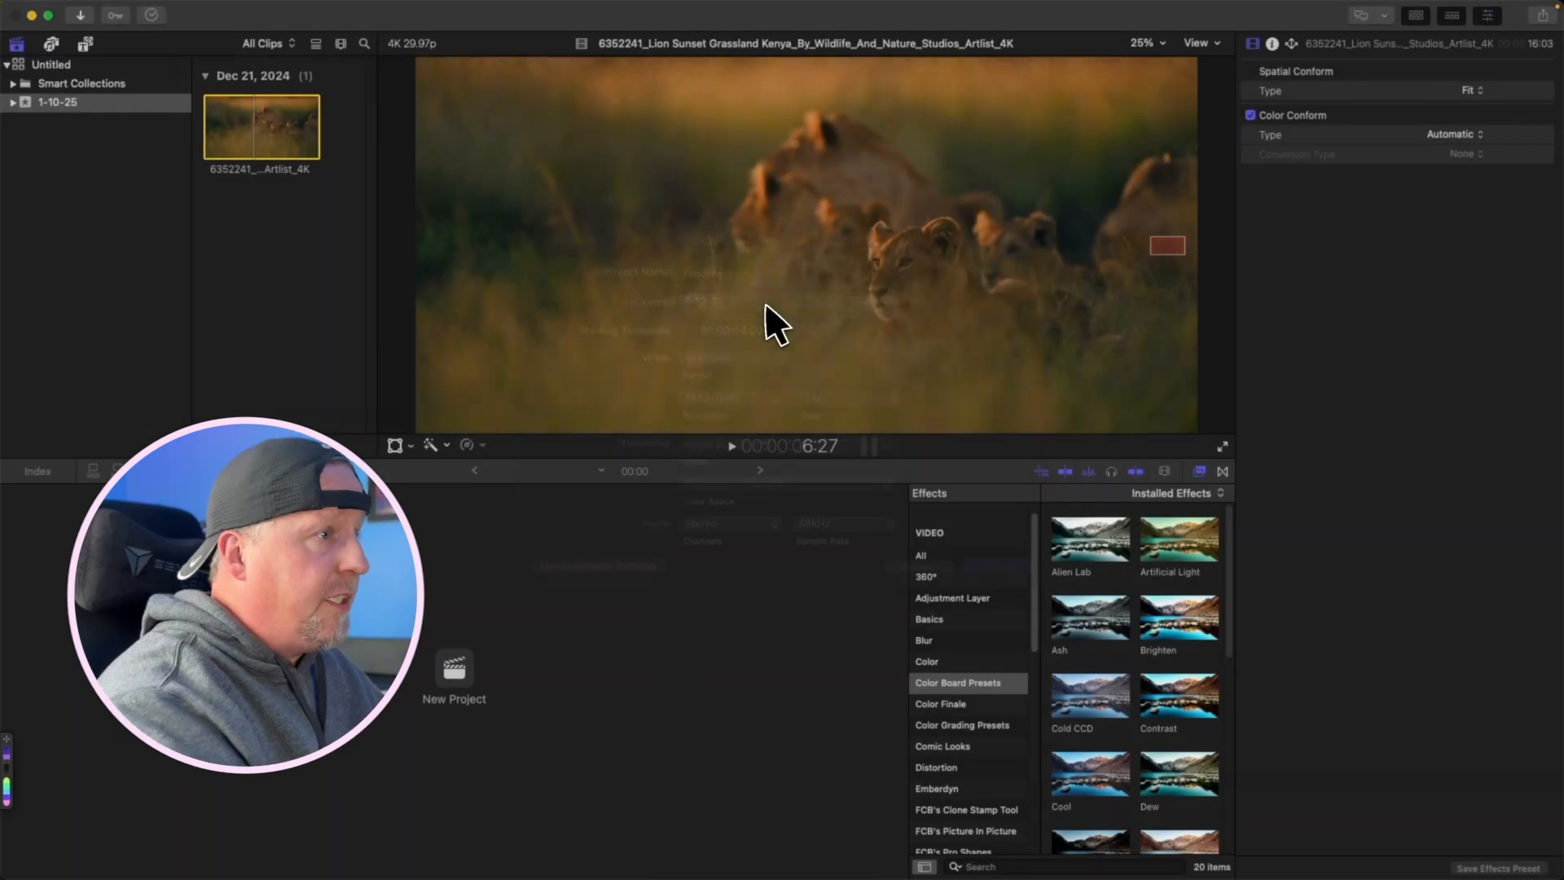
click(280, 290)
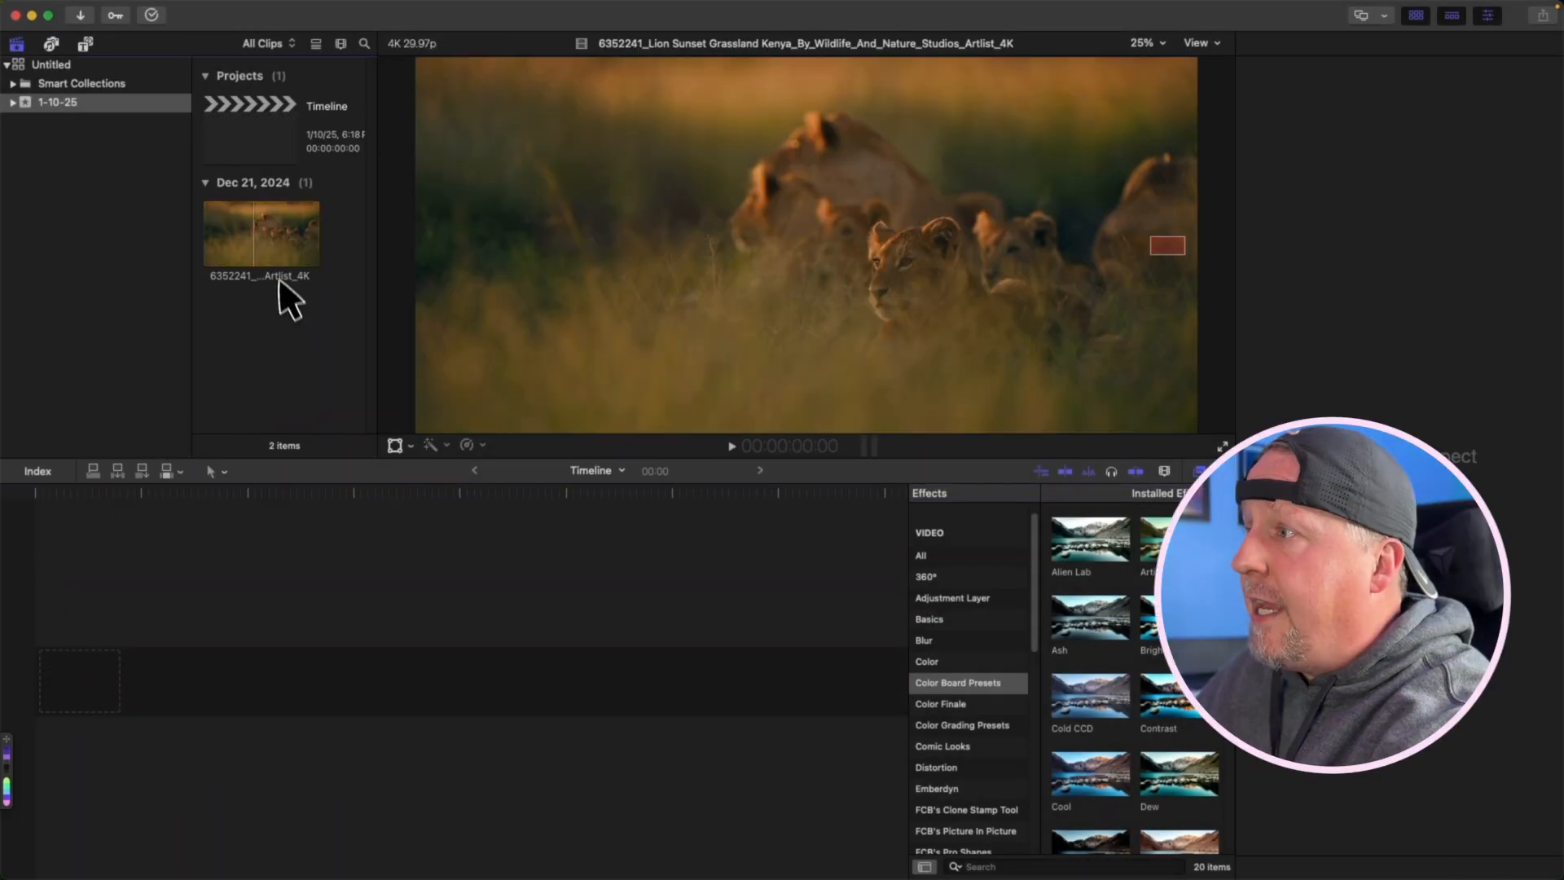
drag(270, 240, 33, 686)
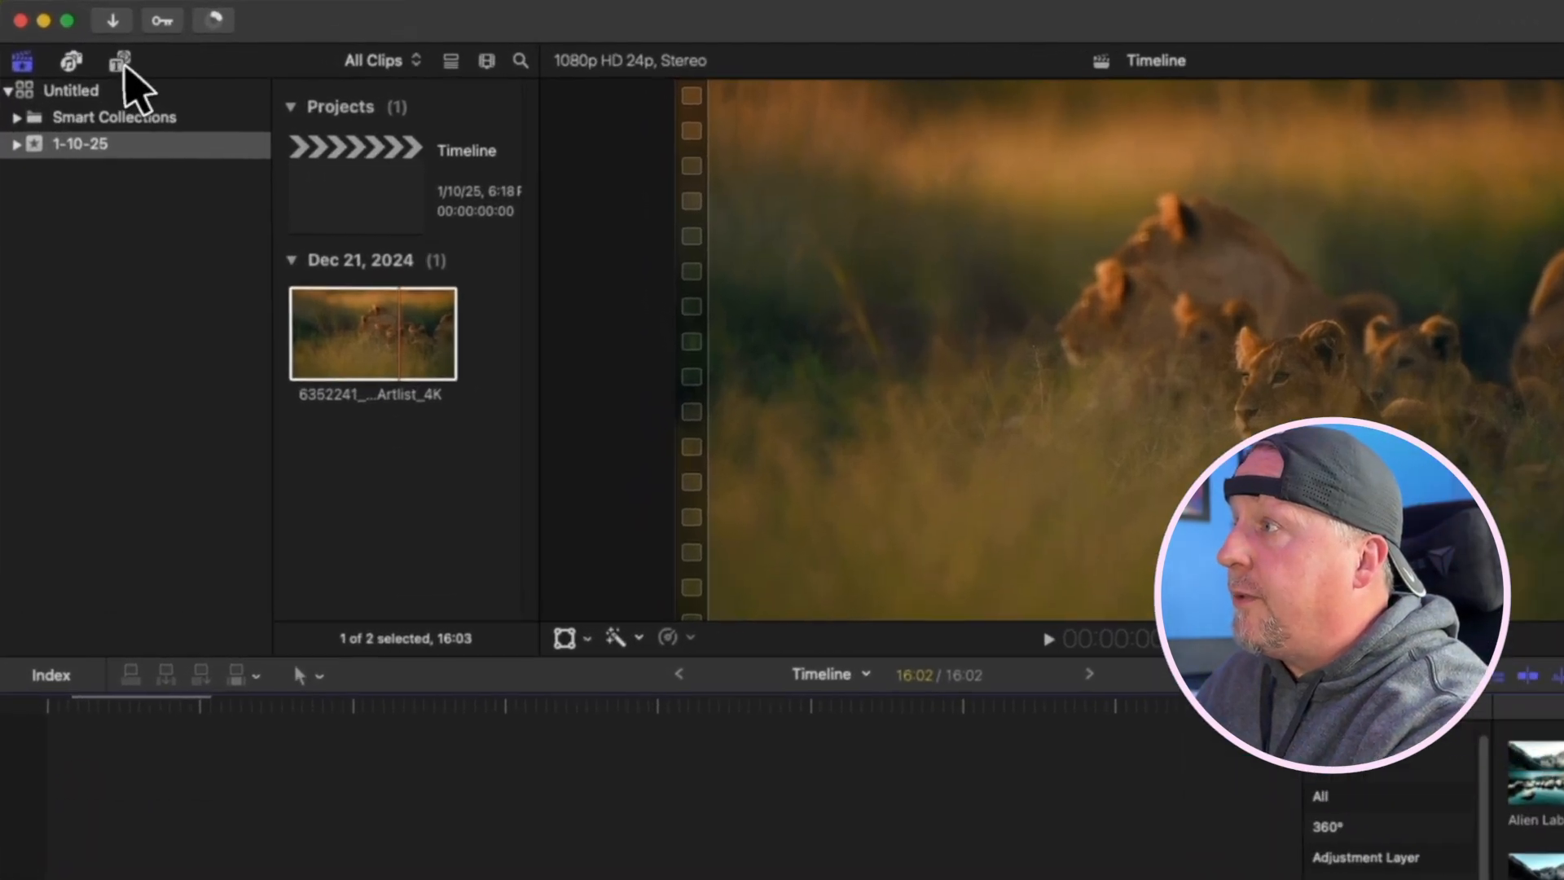
Step: Place the Adjustment Layer title from the Learn Motion category above the lion clip and stretch it to the clip's full length
click(85, 45)
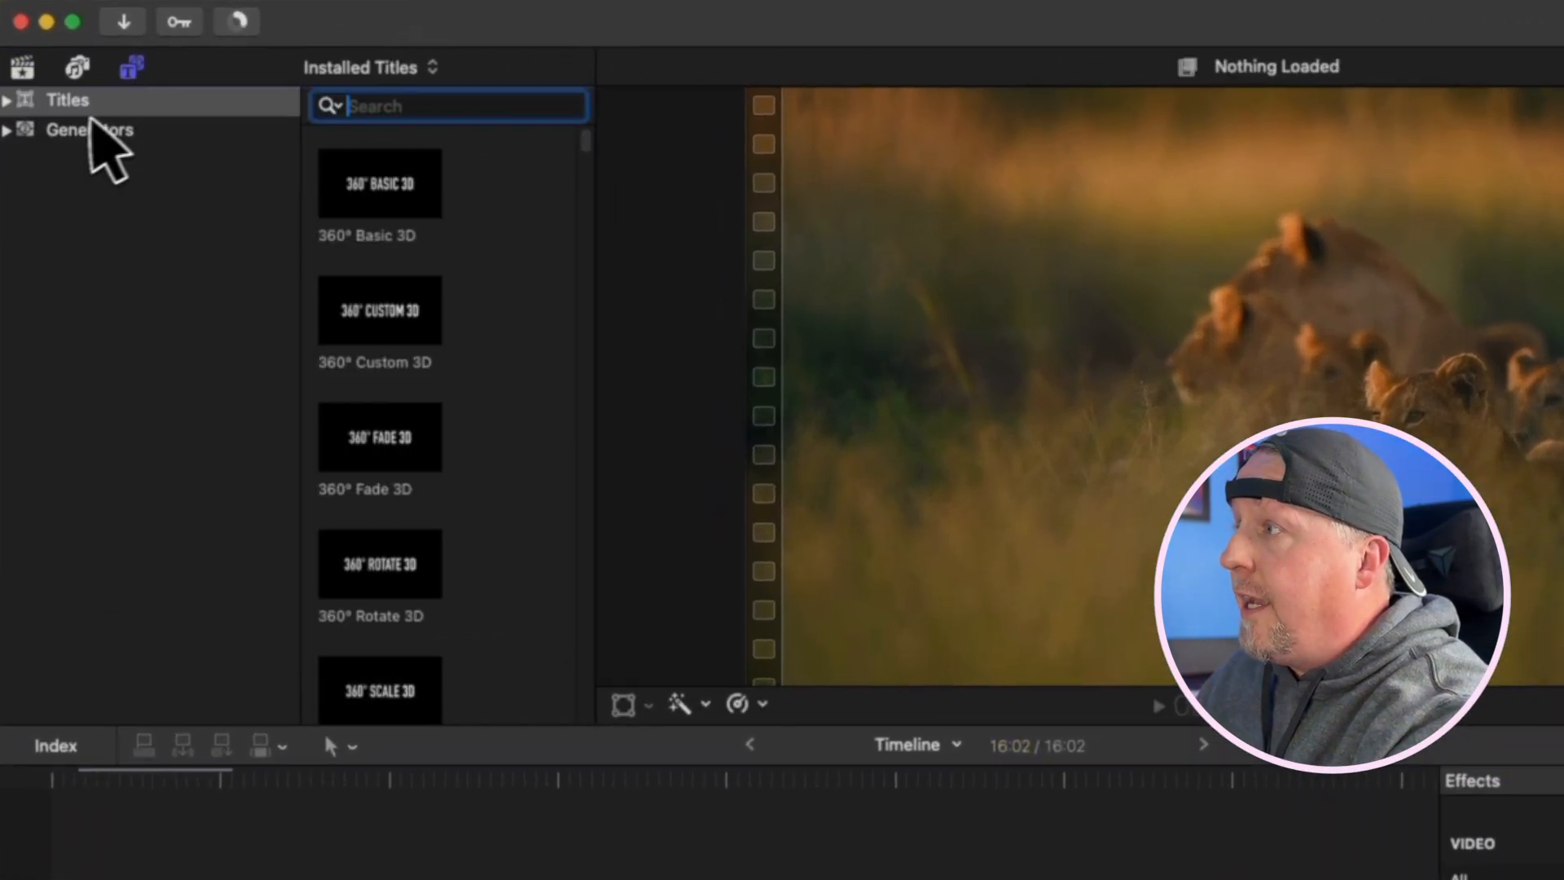
click(8, 100)
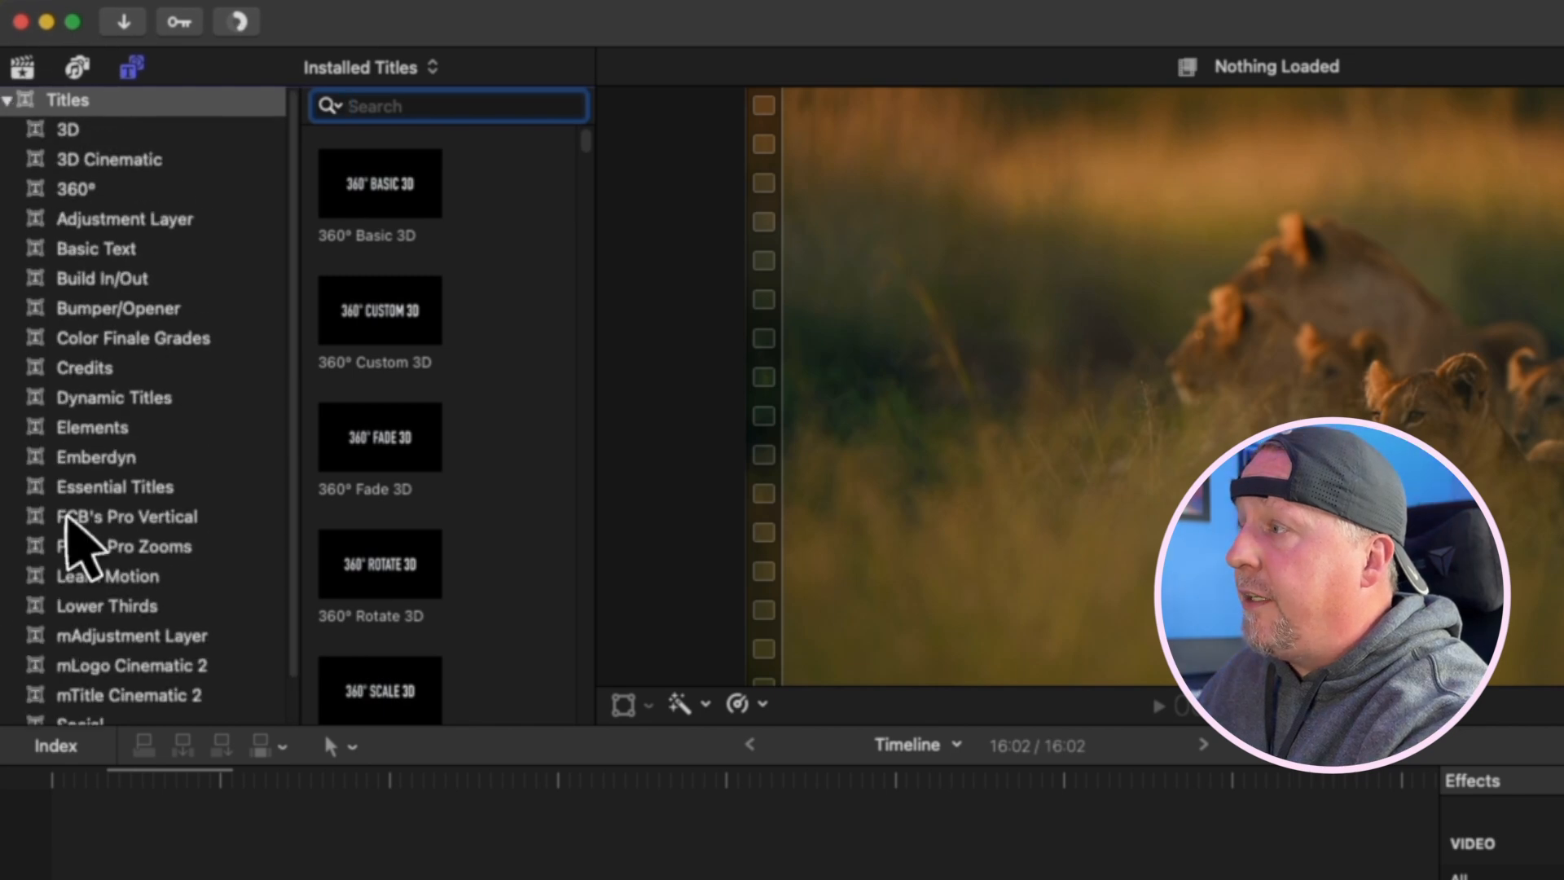
scroll(85, 460, down, 1)
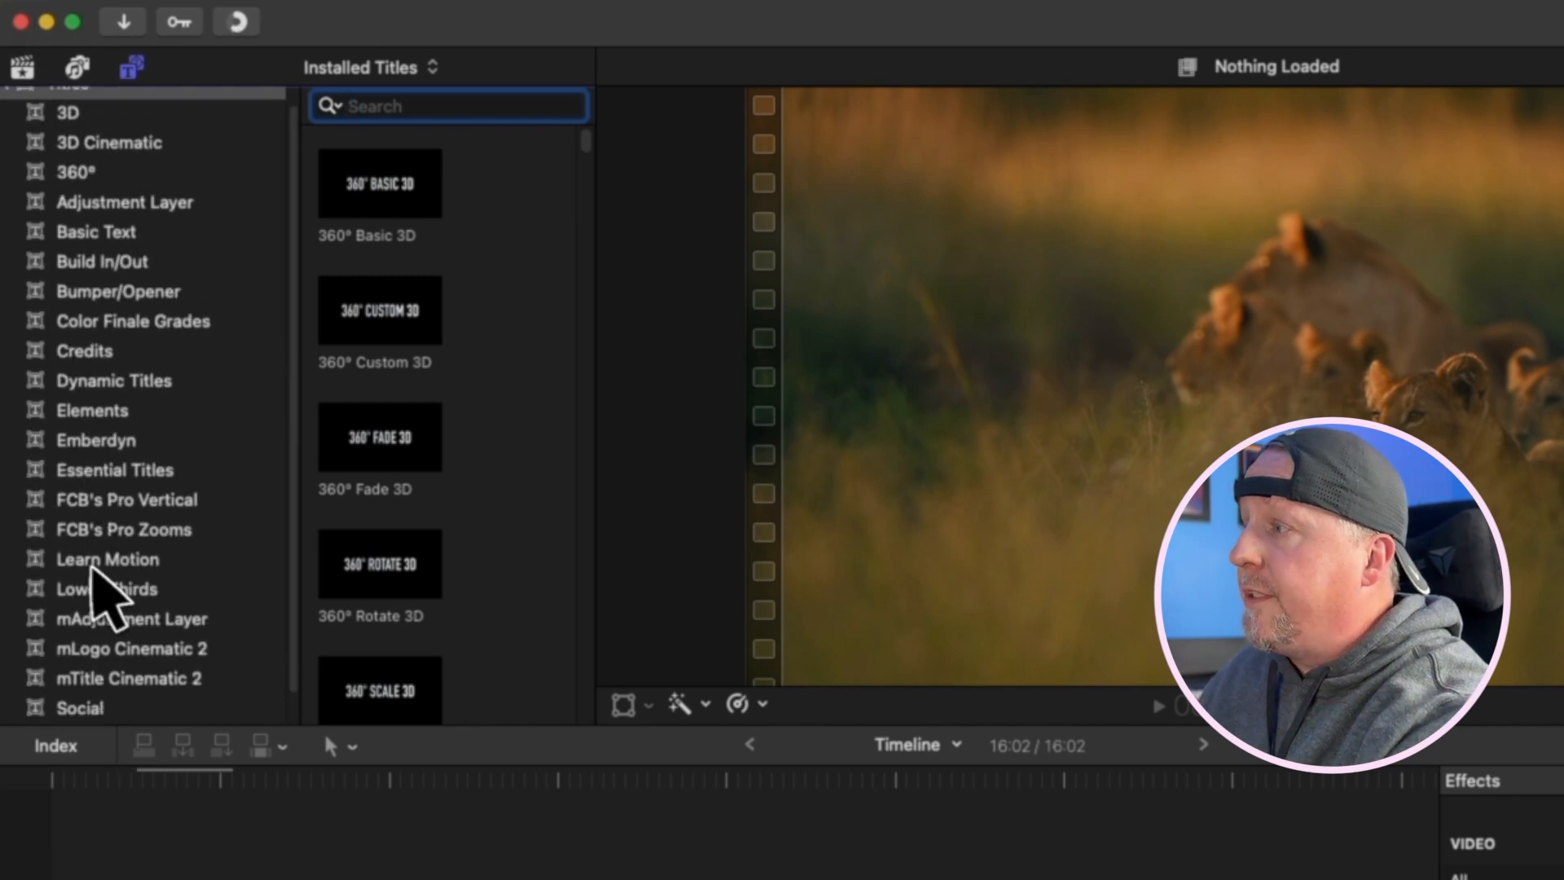
click(88, 564)
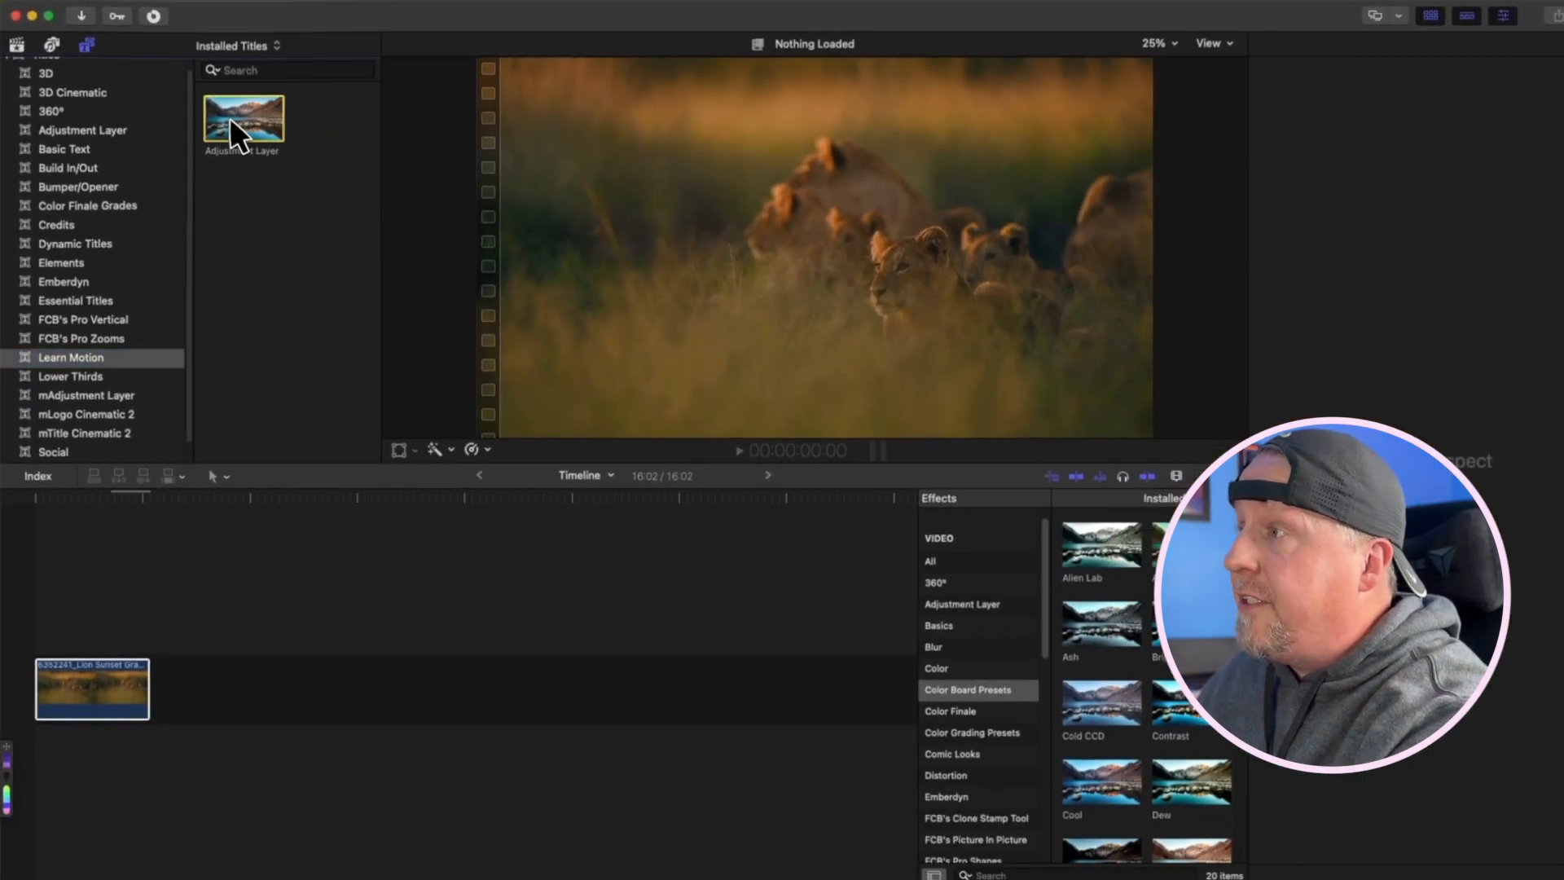
click(362, 183)
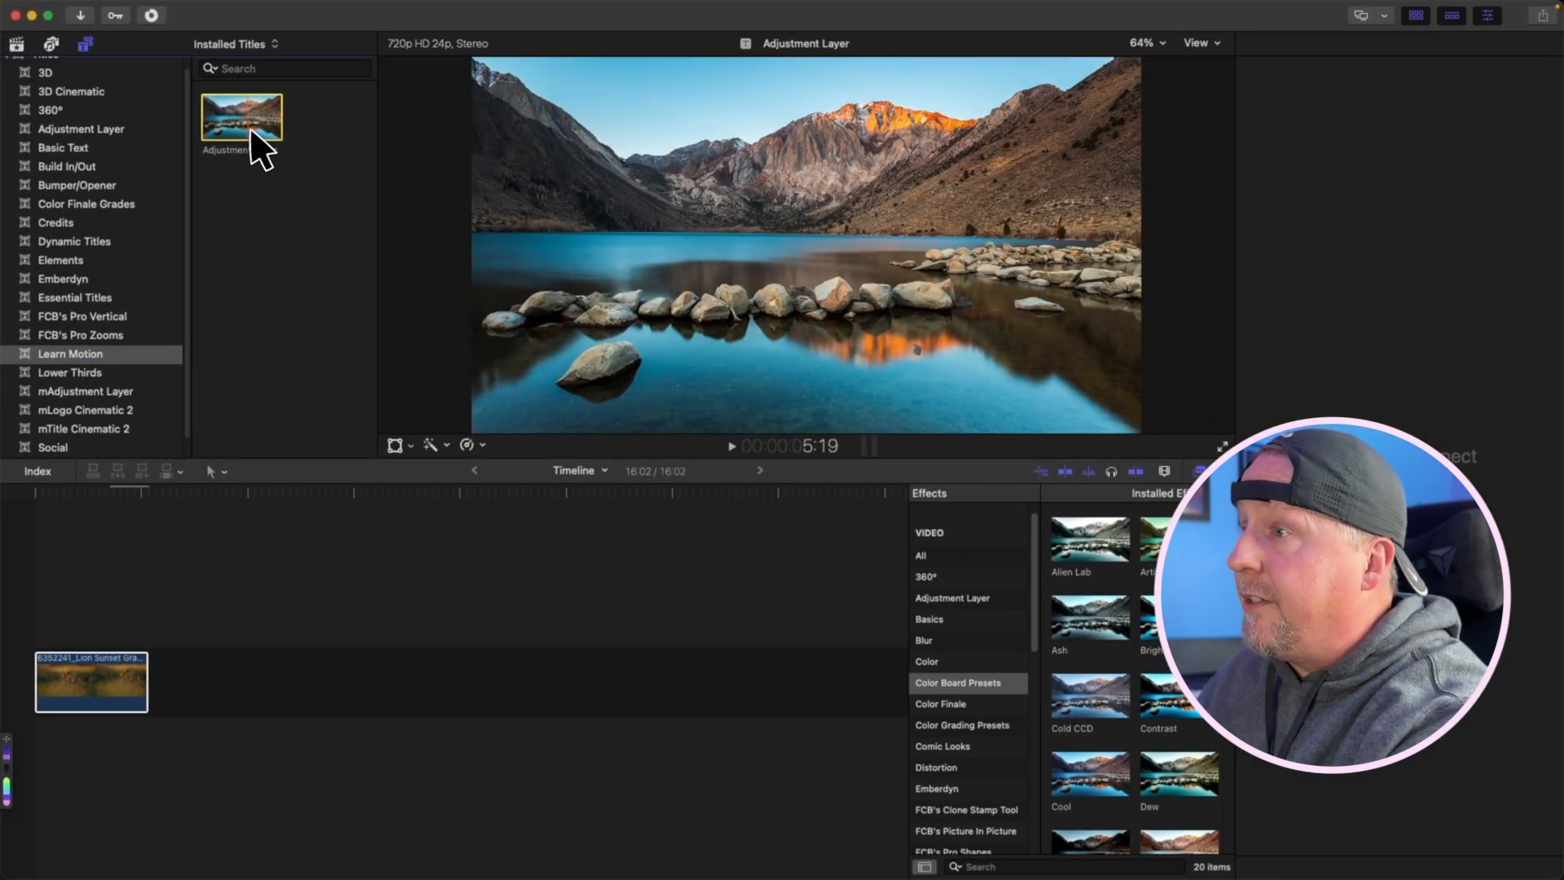
drag(277, 143, 62, 616)
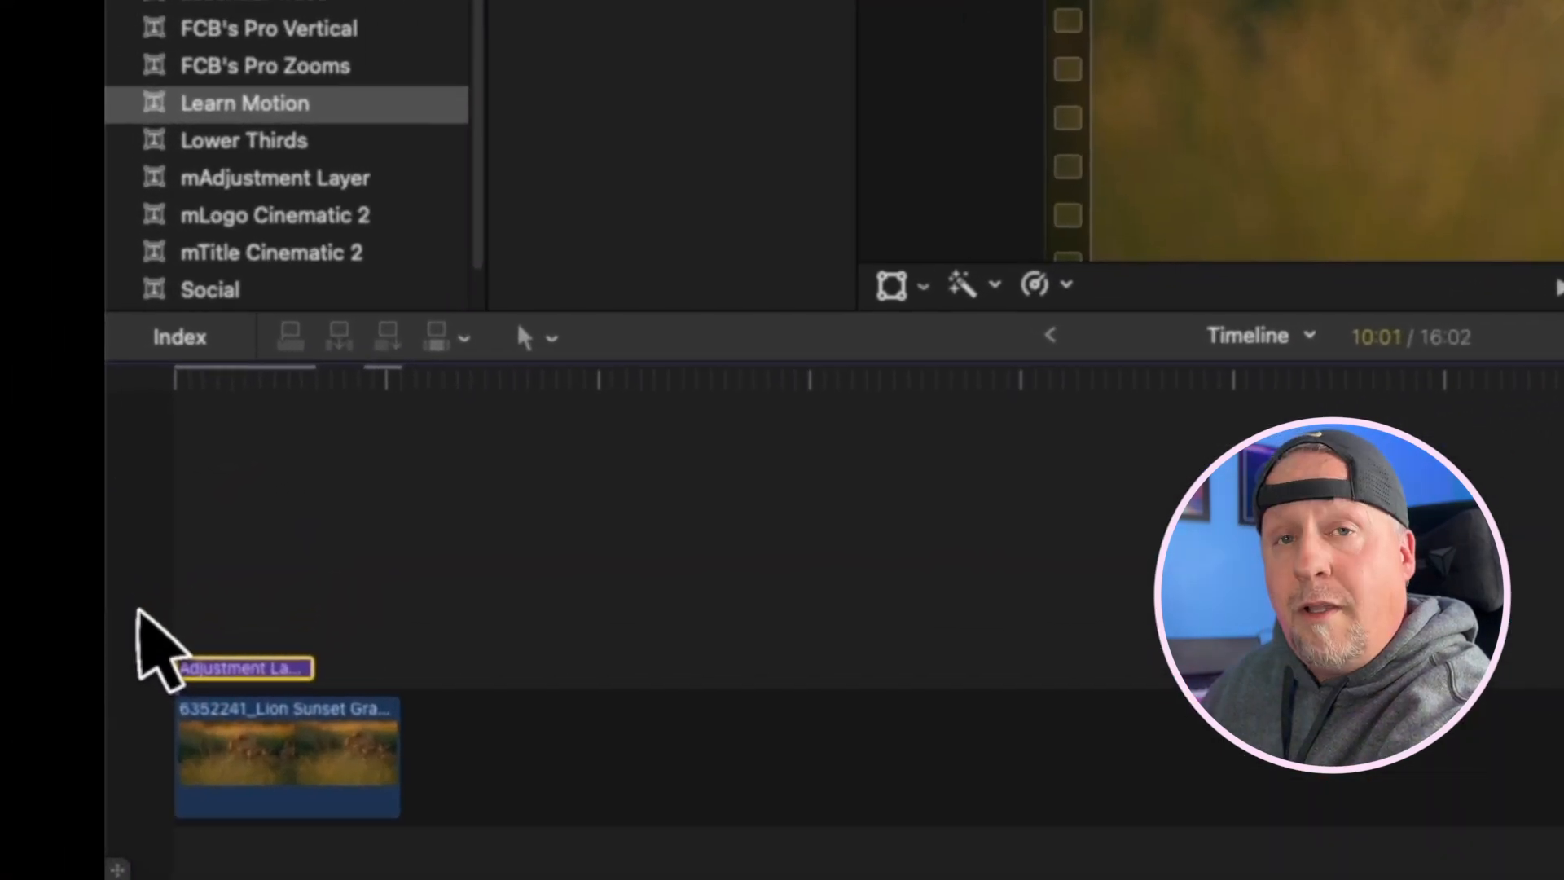
drag(318, 670, 413, 666)
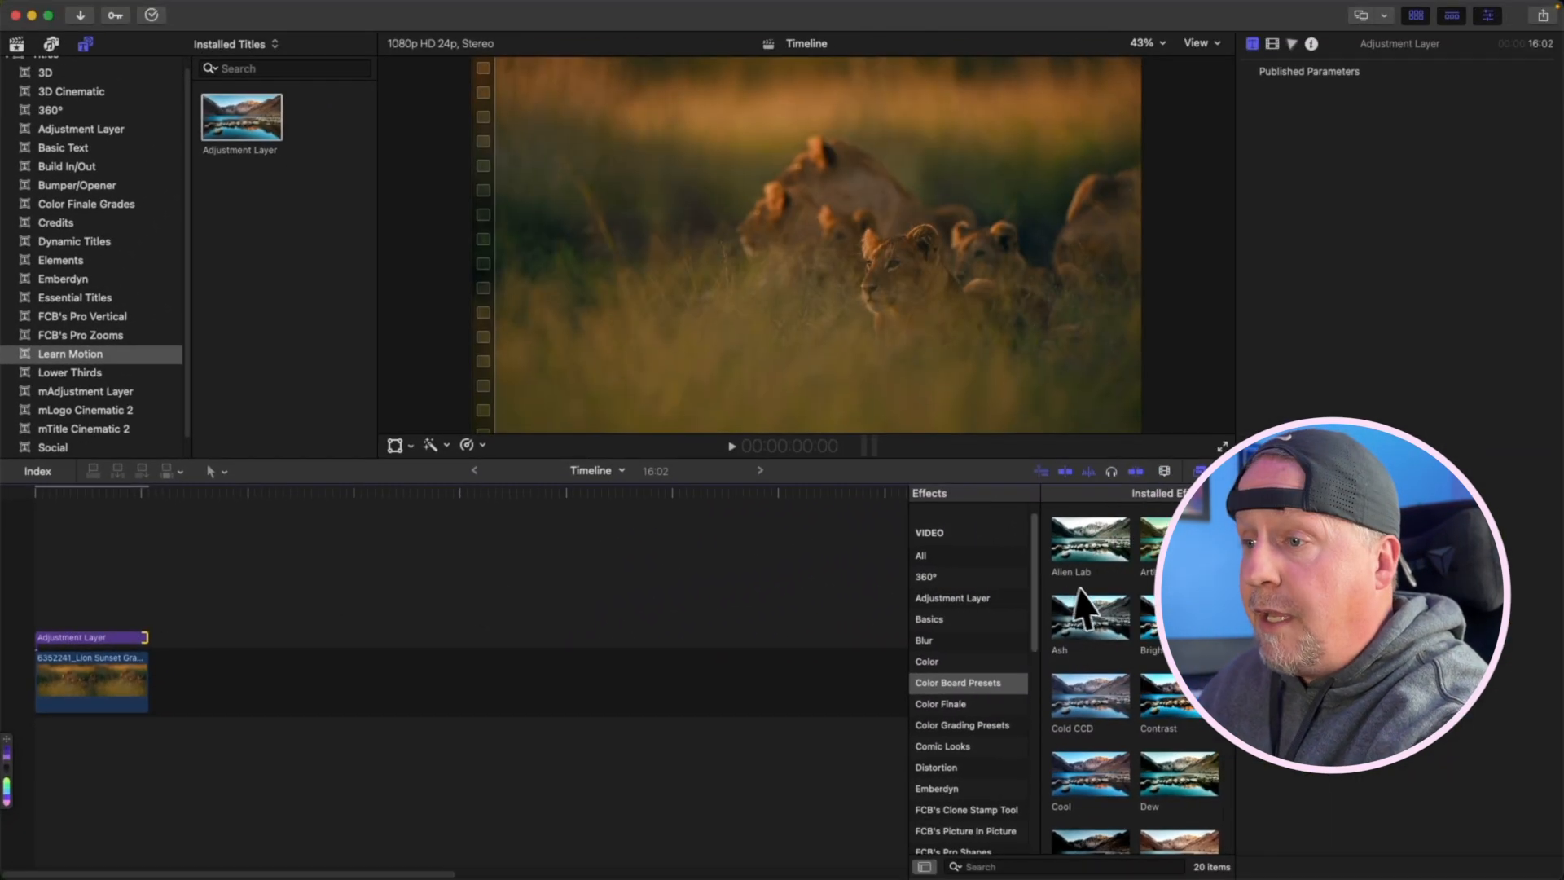
Step: Apply the Colorize effect to the adjustment layer and extend the layer well past the lion clip, to about 1:33:16
click(941, 660)
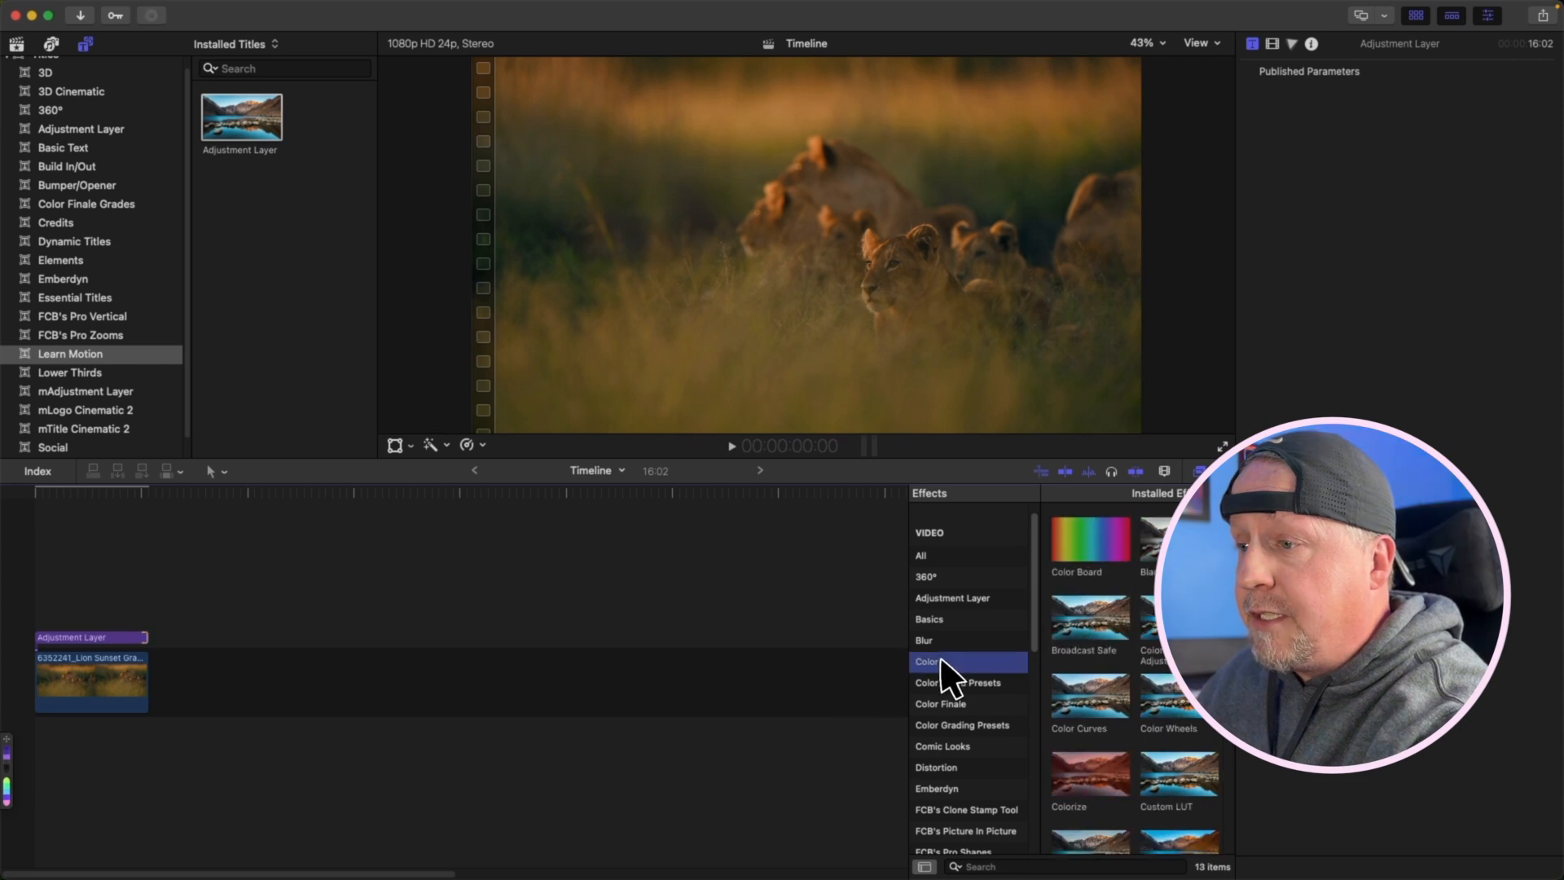
drag(1092, 776, 130, 656)
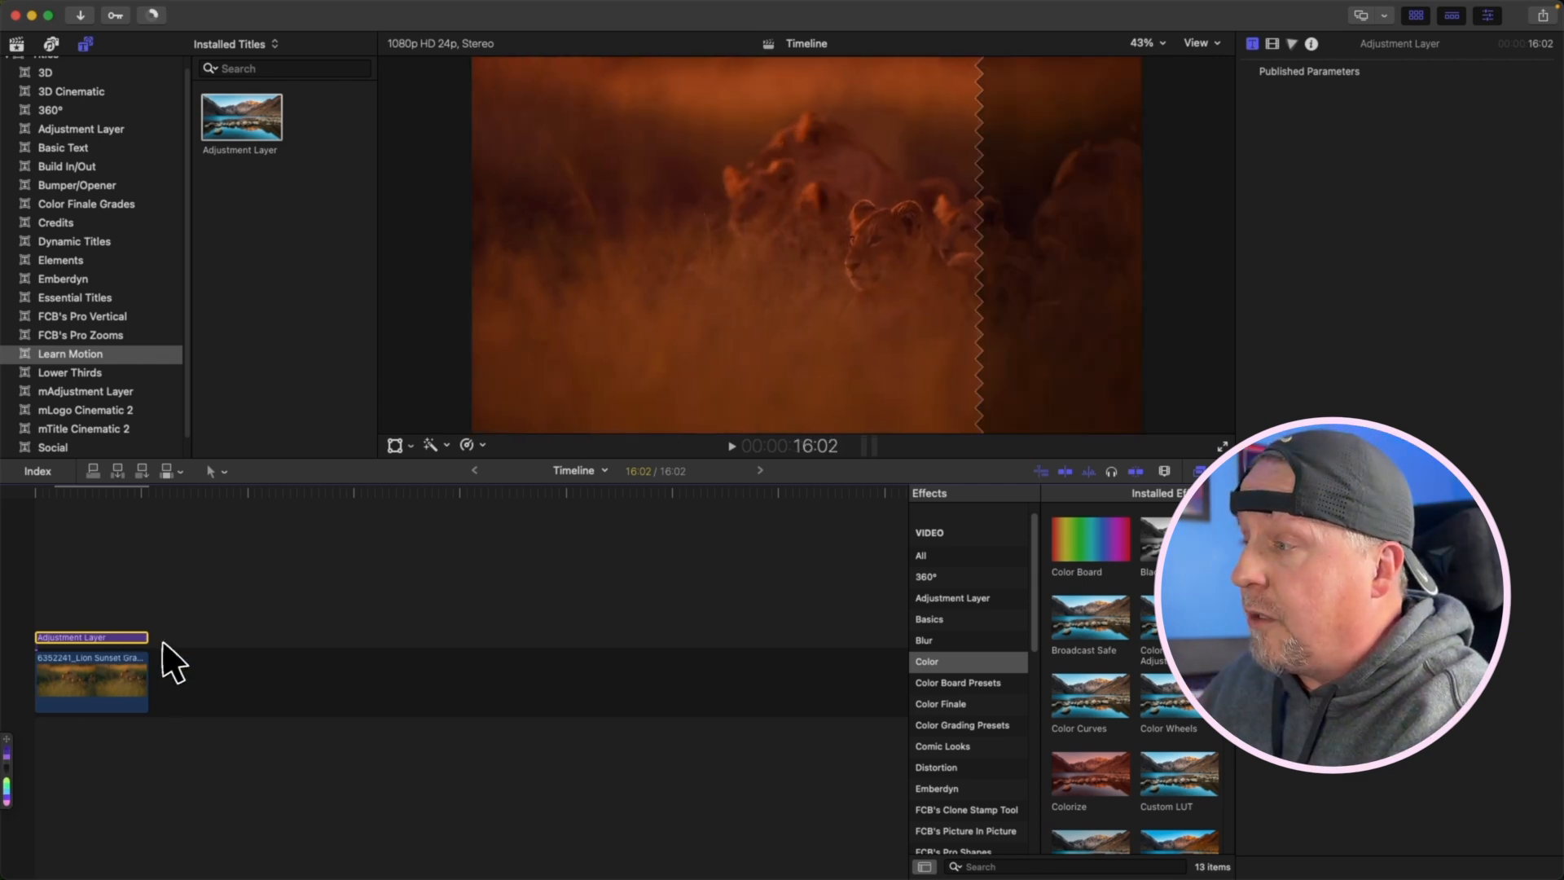
drag(148, 638, 700, 611)
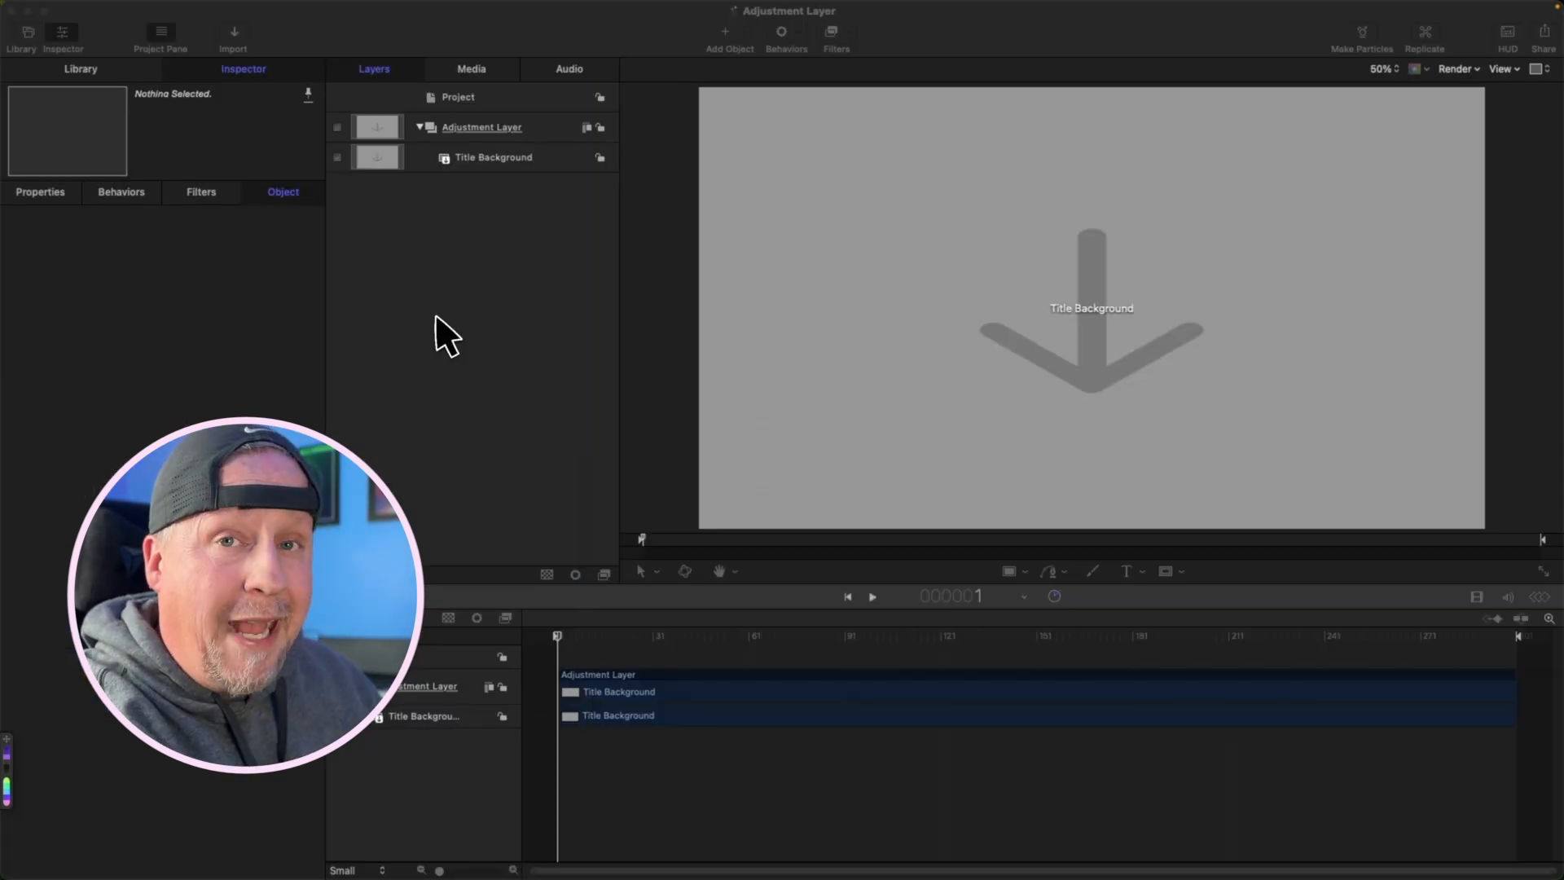
Step: Switch to Motion and add a Brightness filter from the Color category to the Title Background drop zone
click(492, 170)
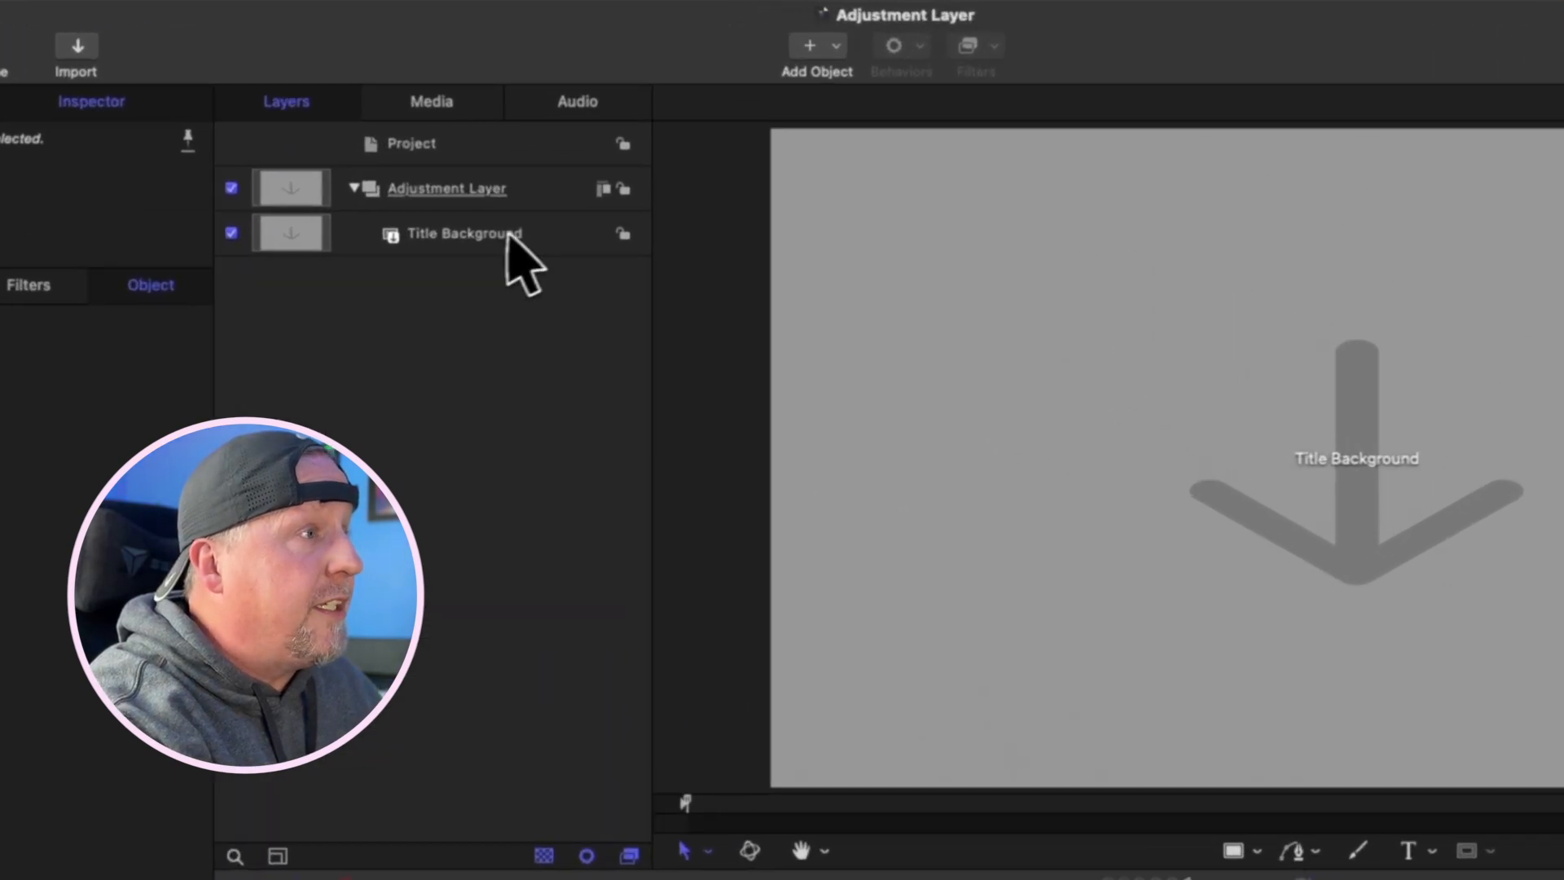
click(507, 234)
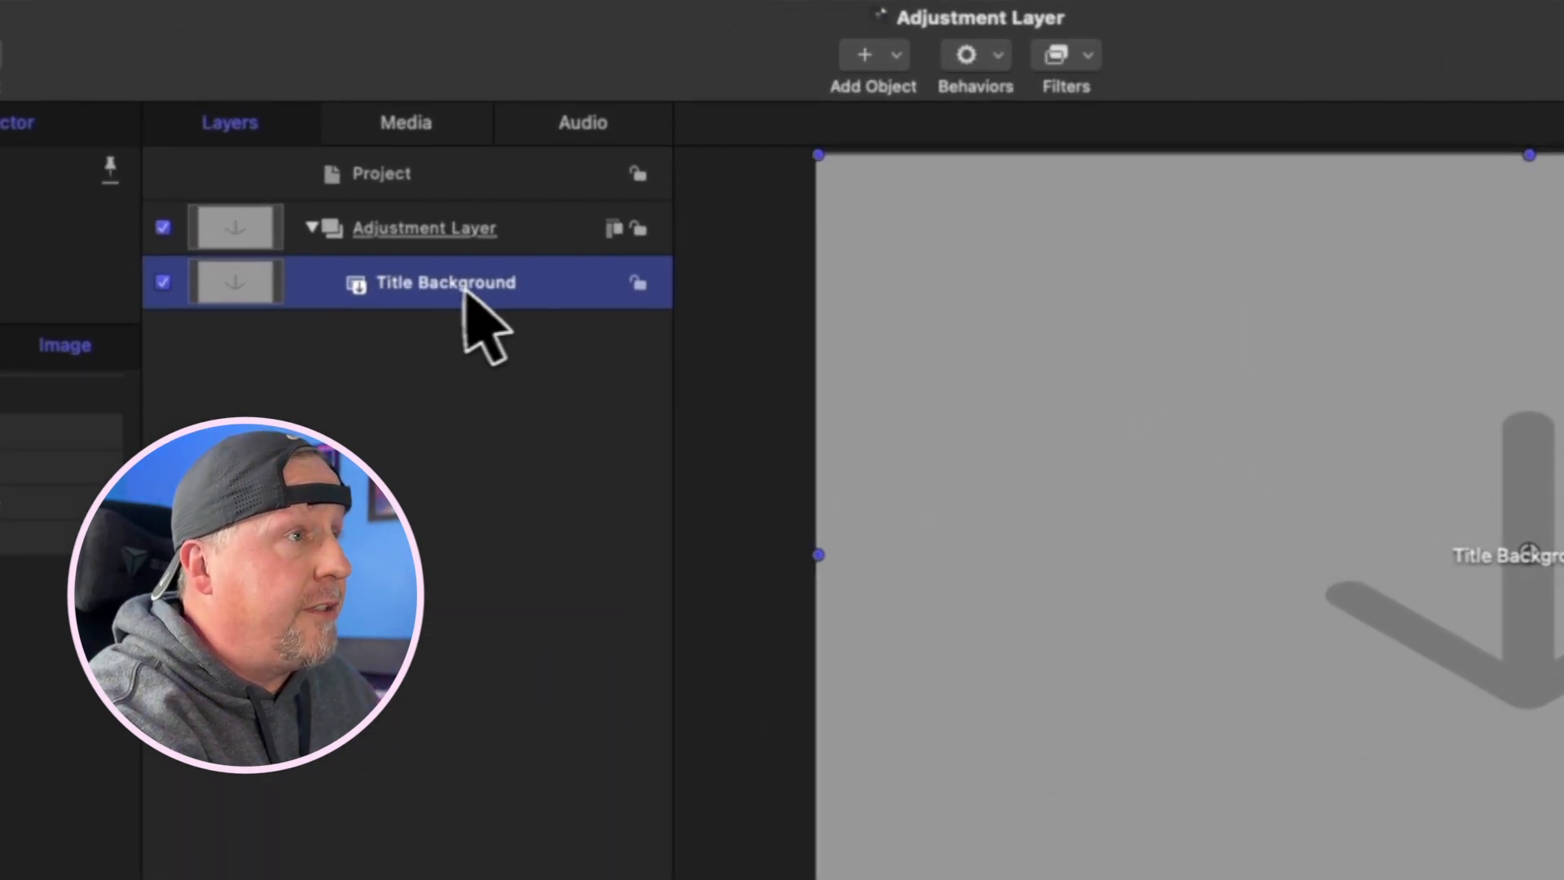
click(1090, 57)
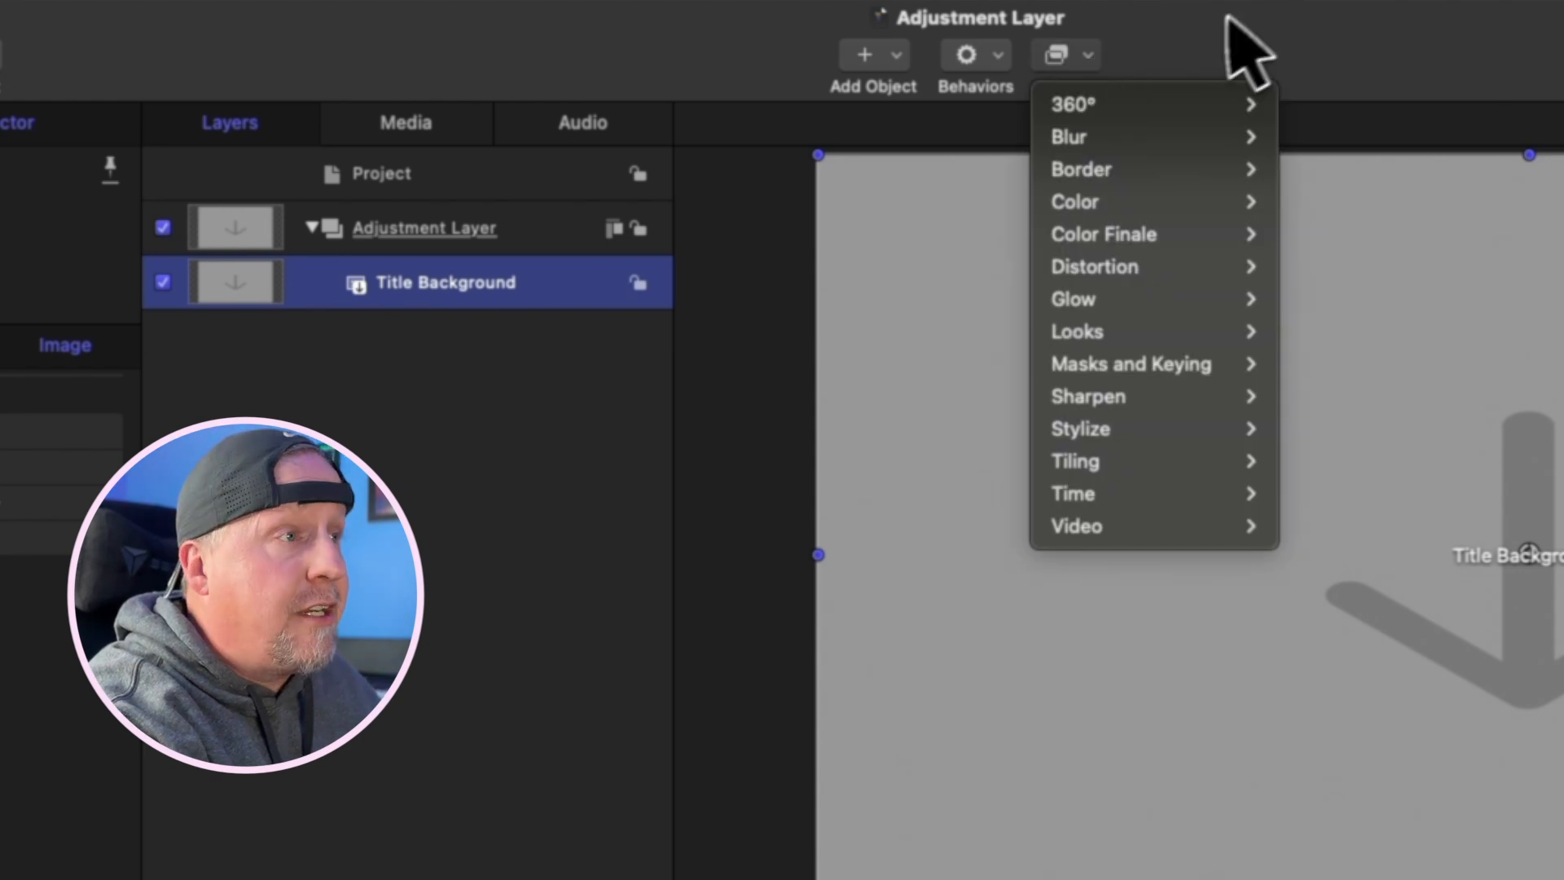
mouse_move(1198, 200)
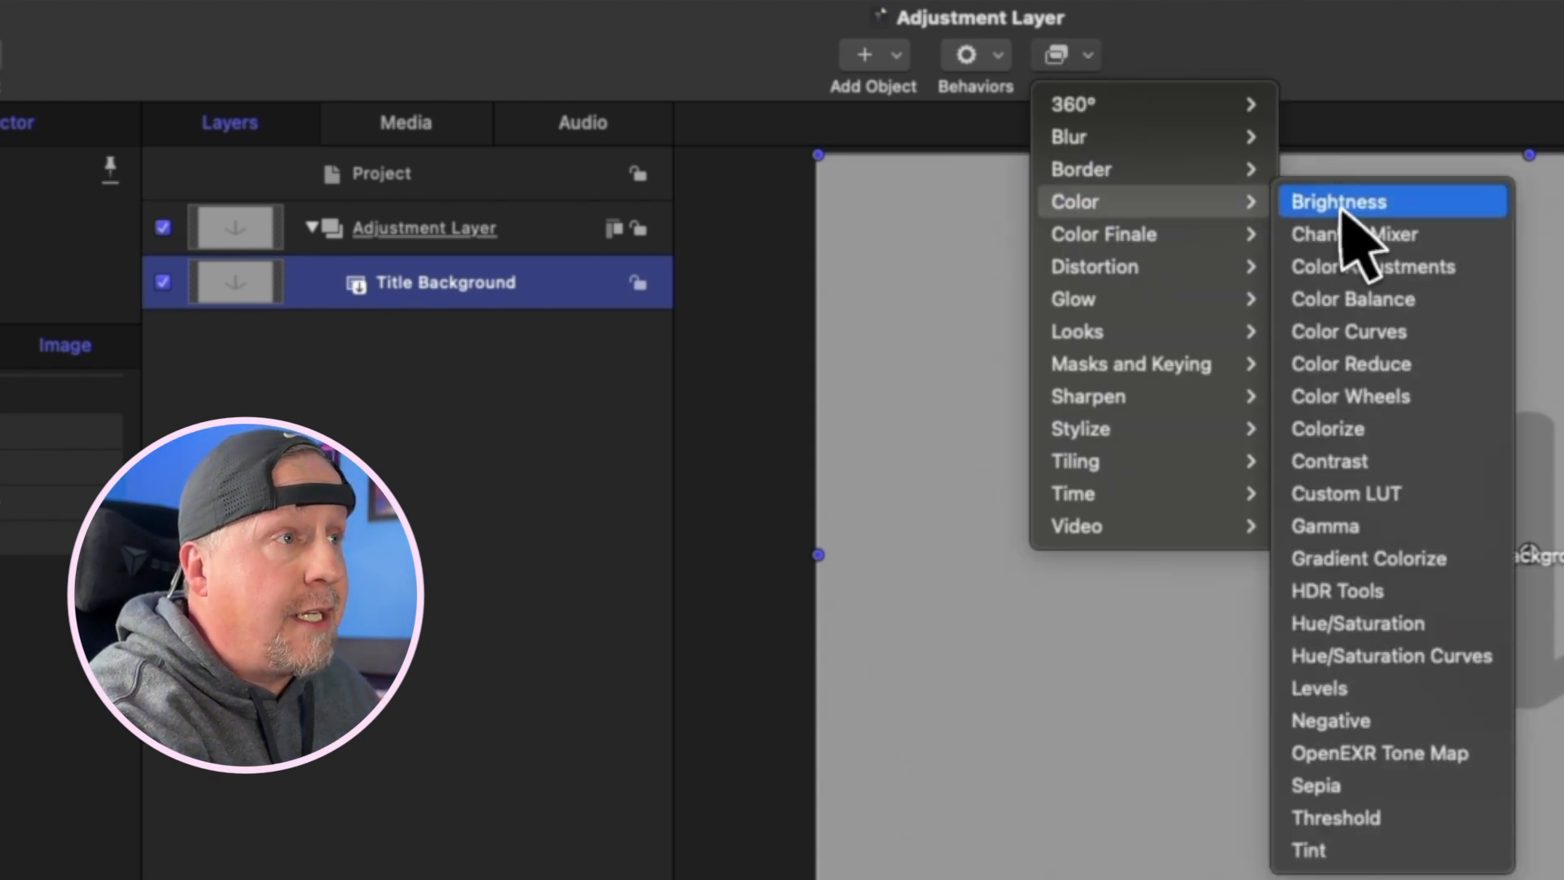
click(1340, 203)
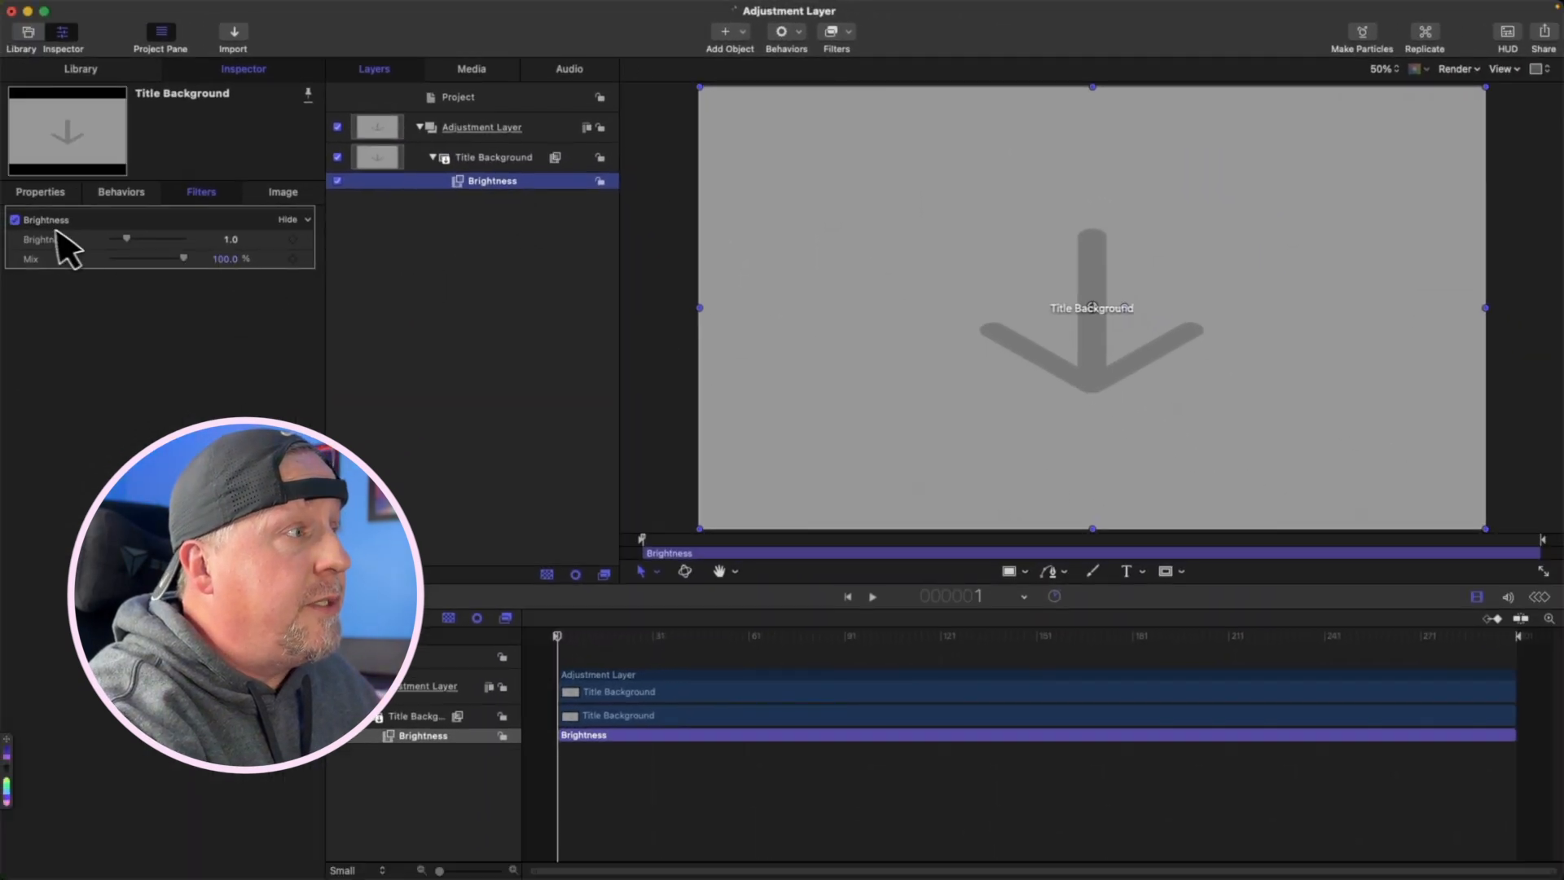
Step: Test the filter by raising Brightness to about 3.25, returning it to 1.0, and toggling the filter off and on
mouse_move(133, 238)
mouse_down()
mouse_move(180, 245)
mouse_move(135, 245)
mouse_move(162, 244)
mouse_up()
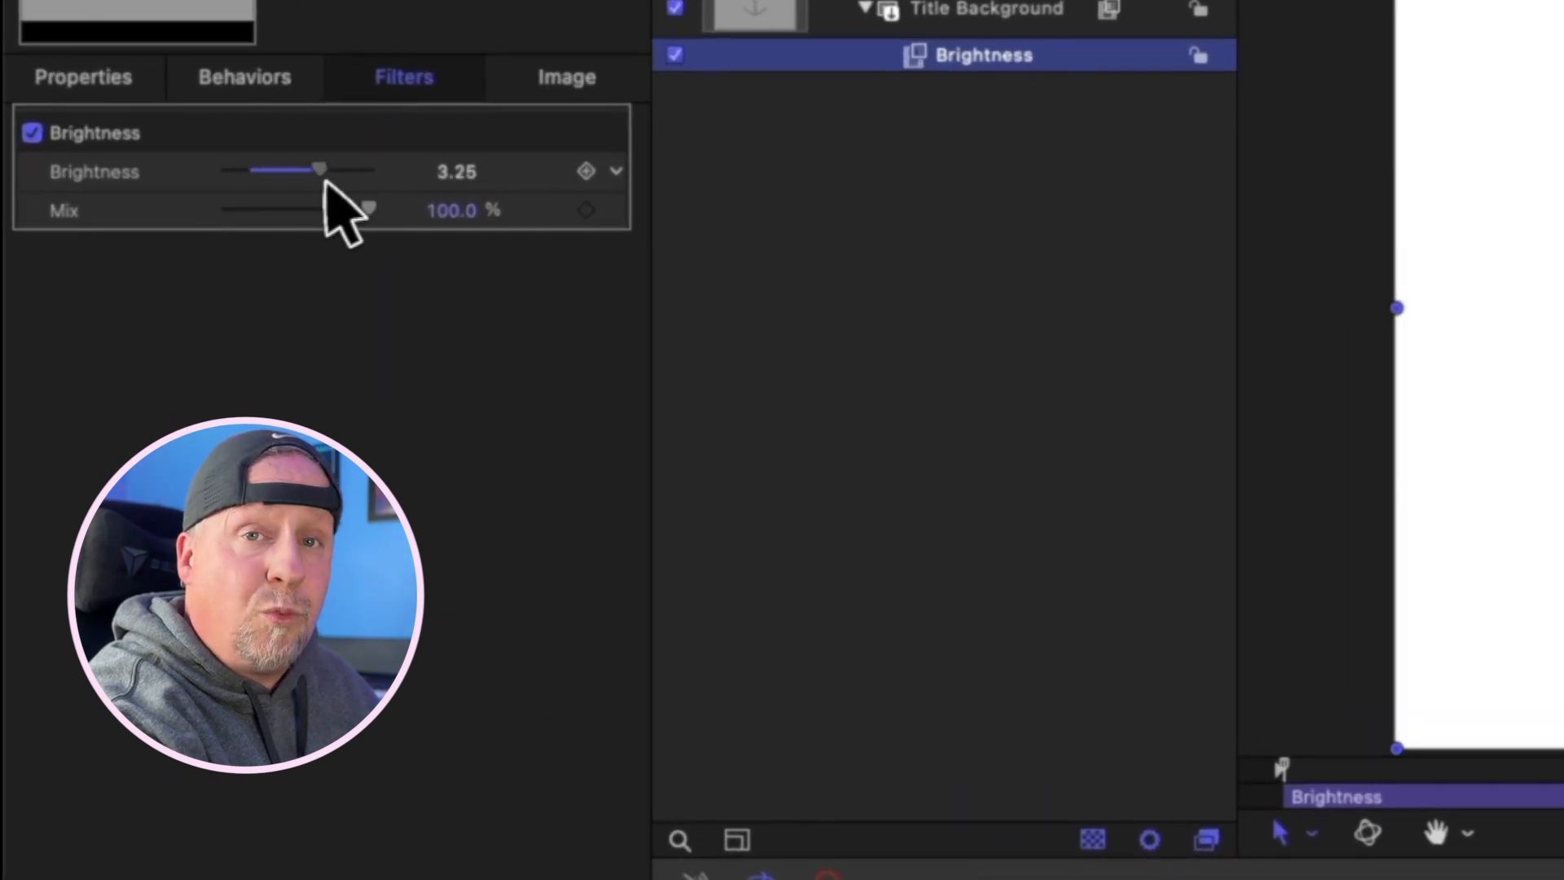
mouse_move(326, 181)
mouse_down()
mouse_move(203, 171)
mouse_move(325, 165)
mouse_up()
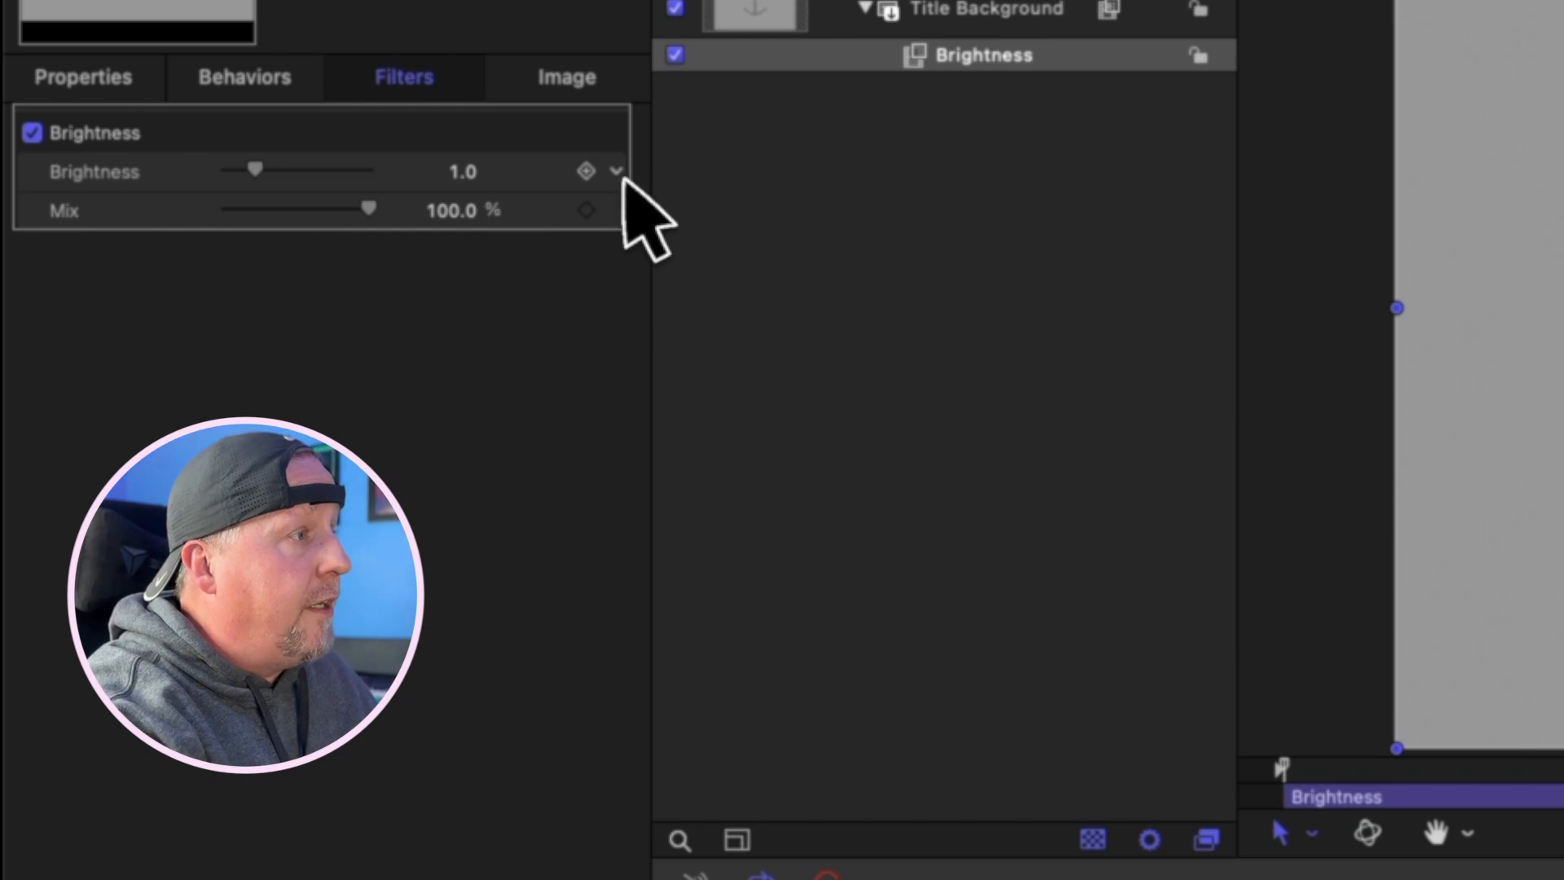
click(617, 133)
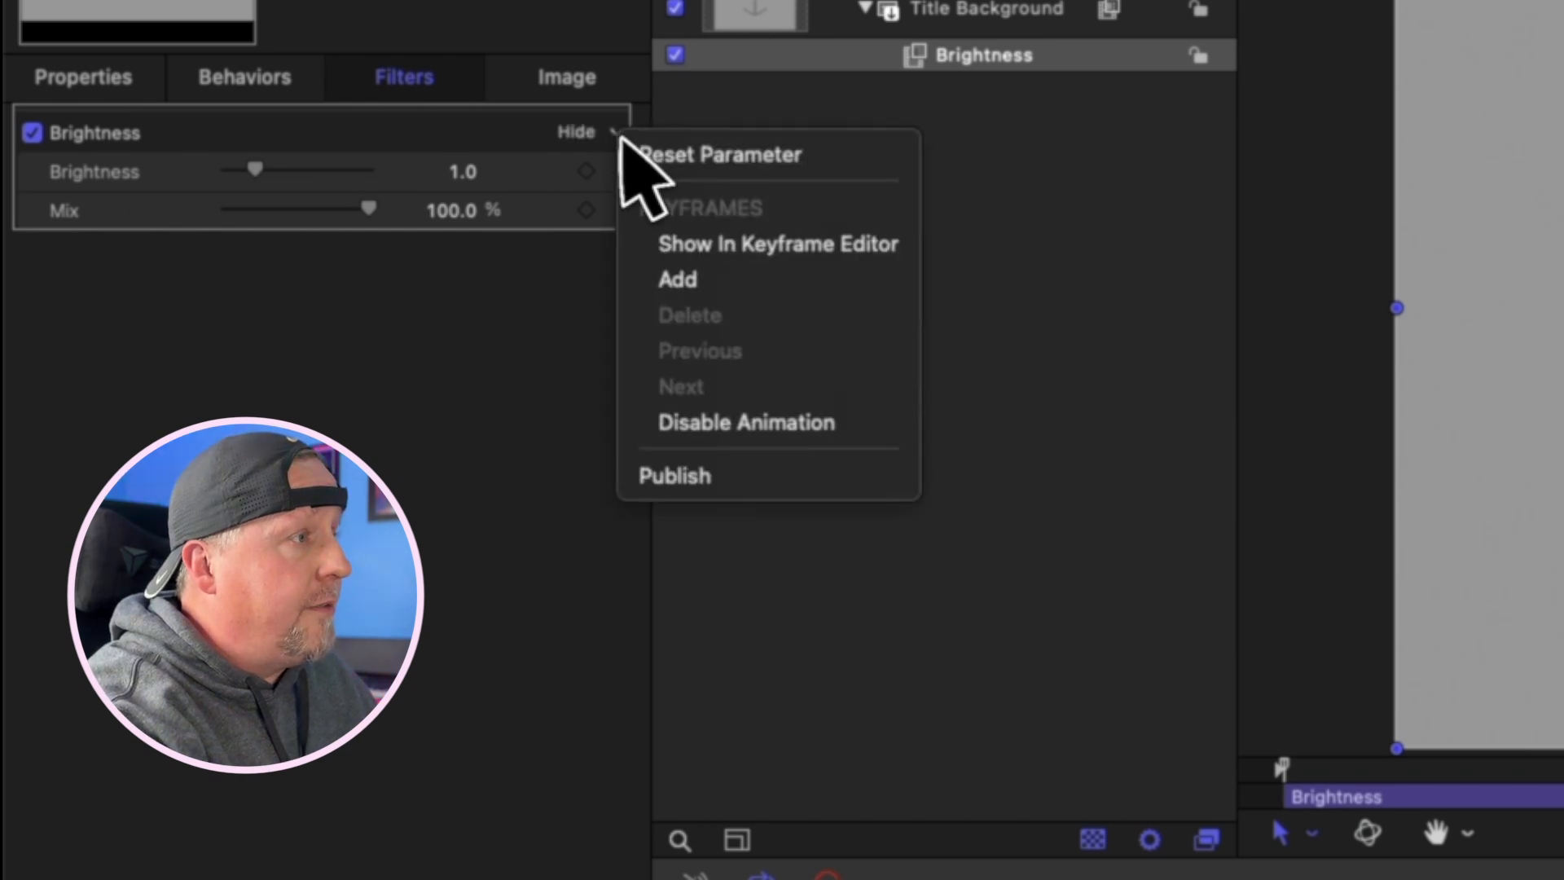
click(131, 144)
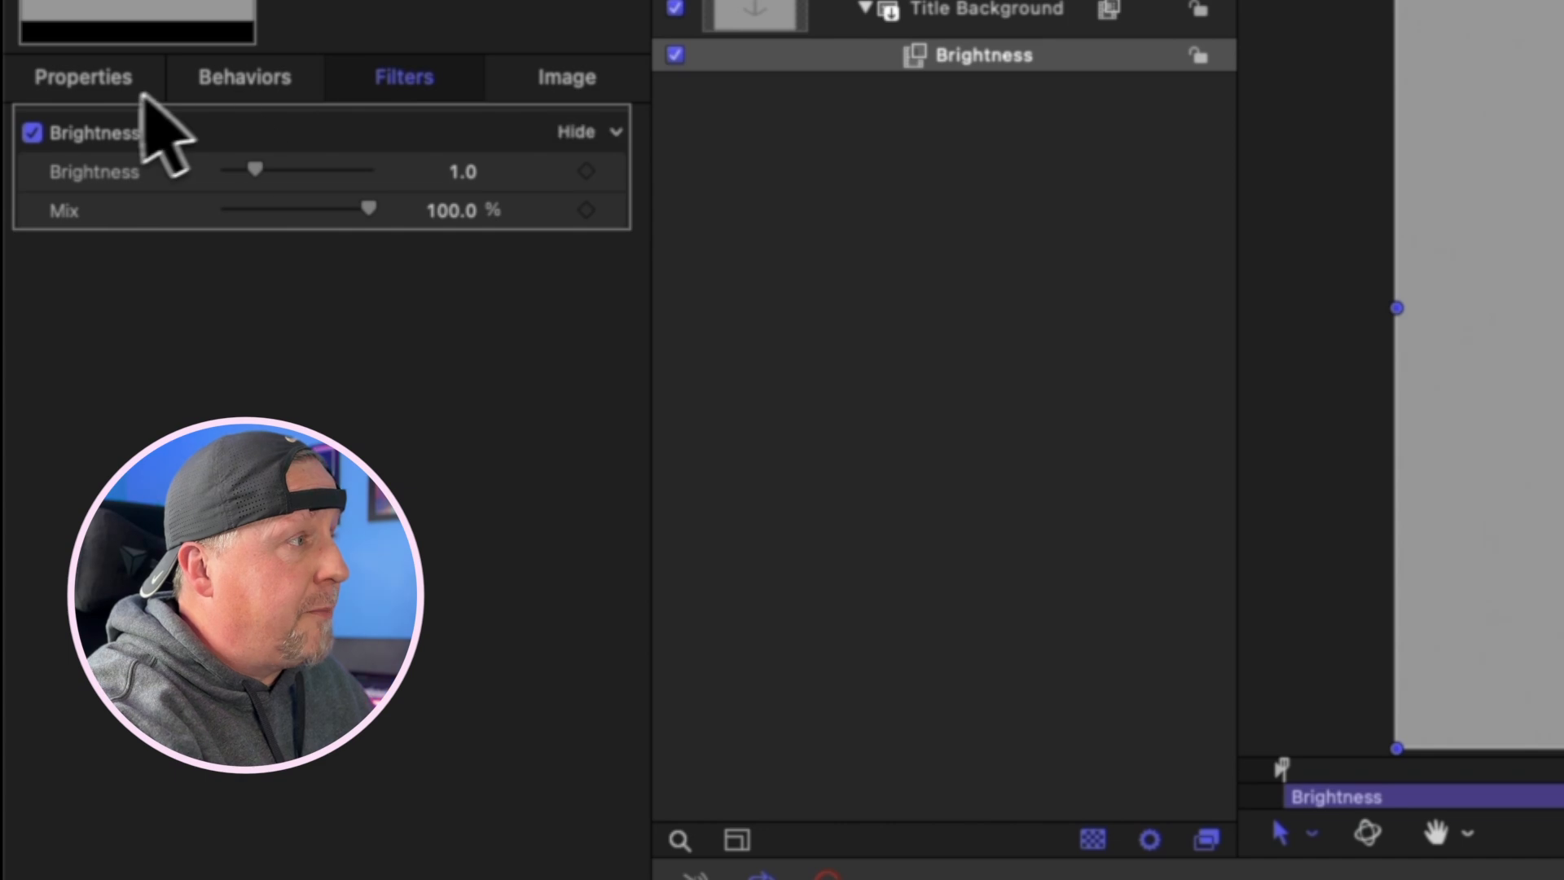
click(33, 133)
click(33, 133)
click(33, 134)
click(34, 133)
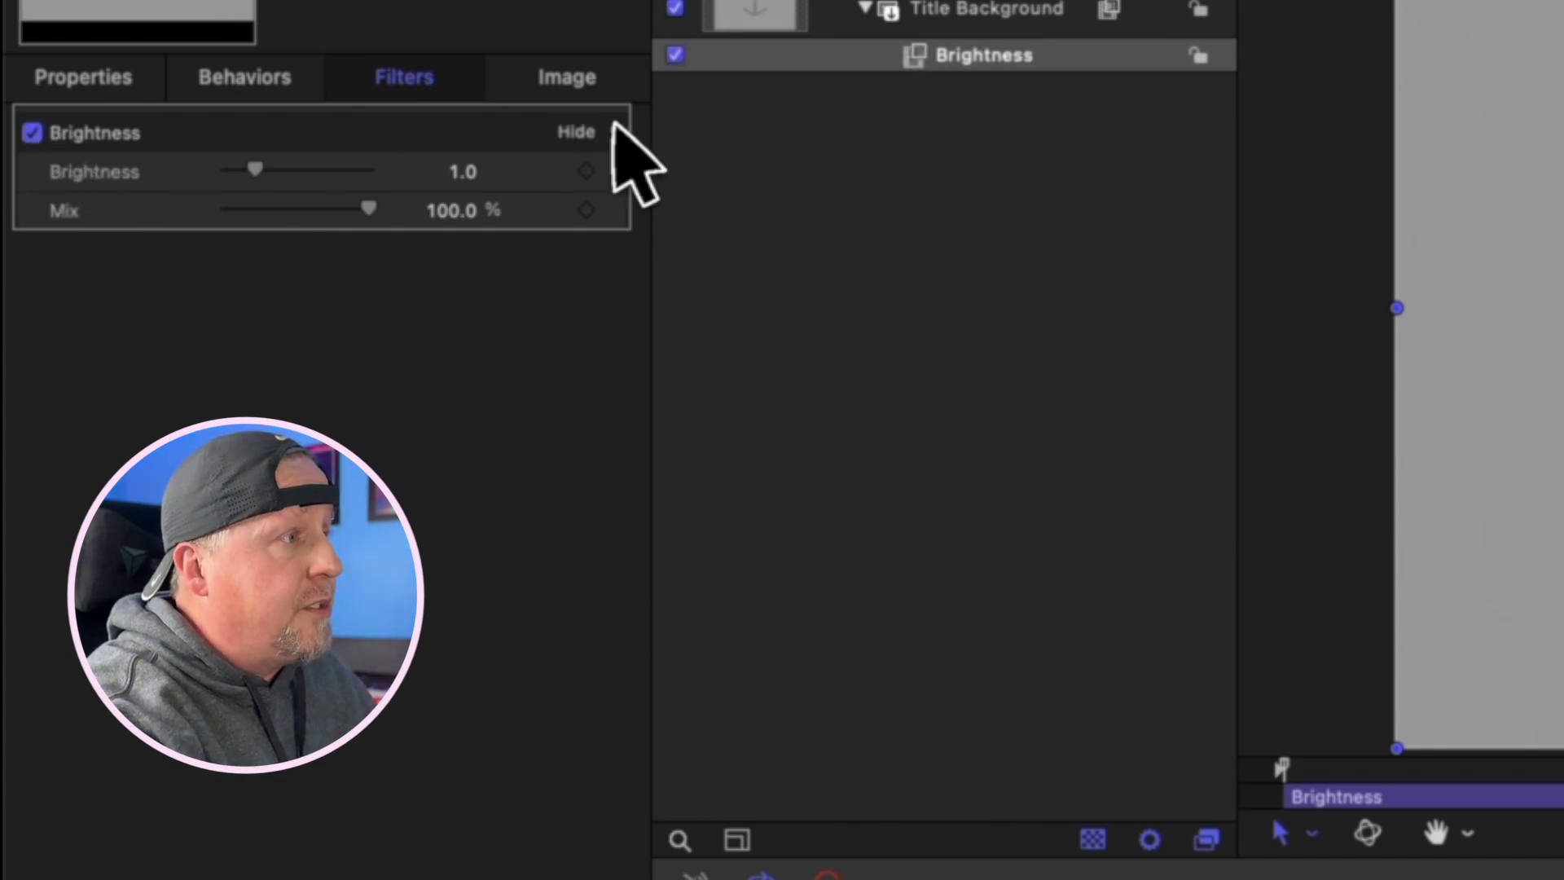
Step: Publish the Brightness filter's on/off switch plus its Brightness and Mix parameters, and save the template
click(618, 133)
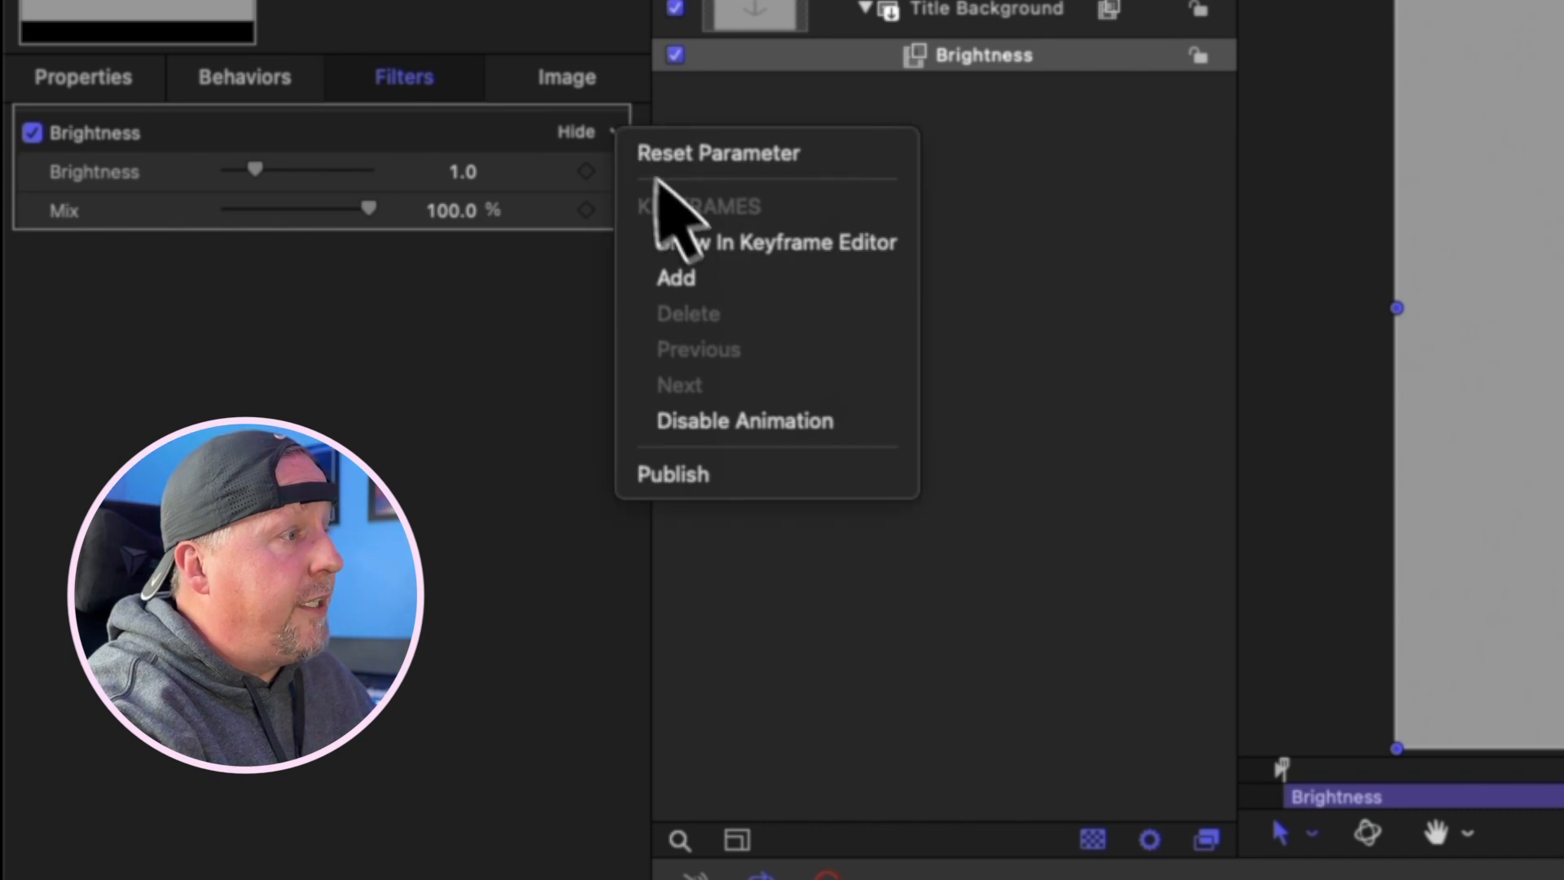
click(743, 487)
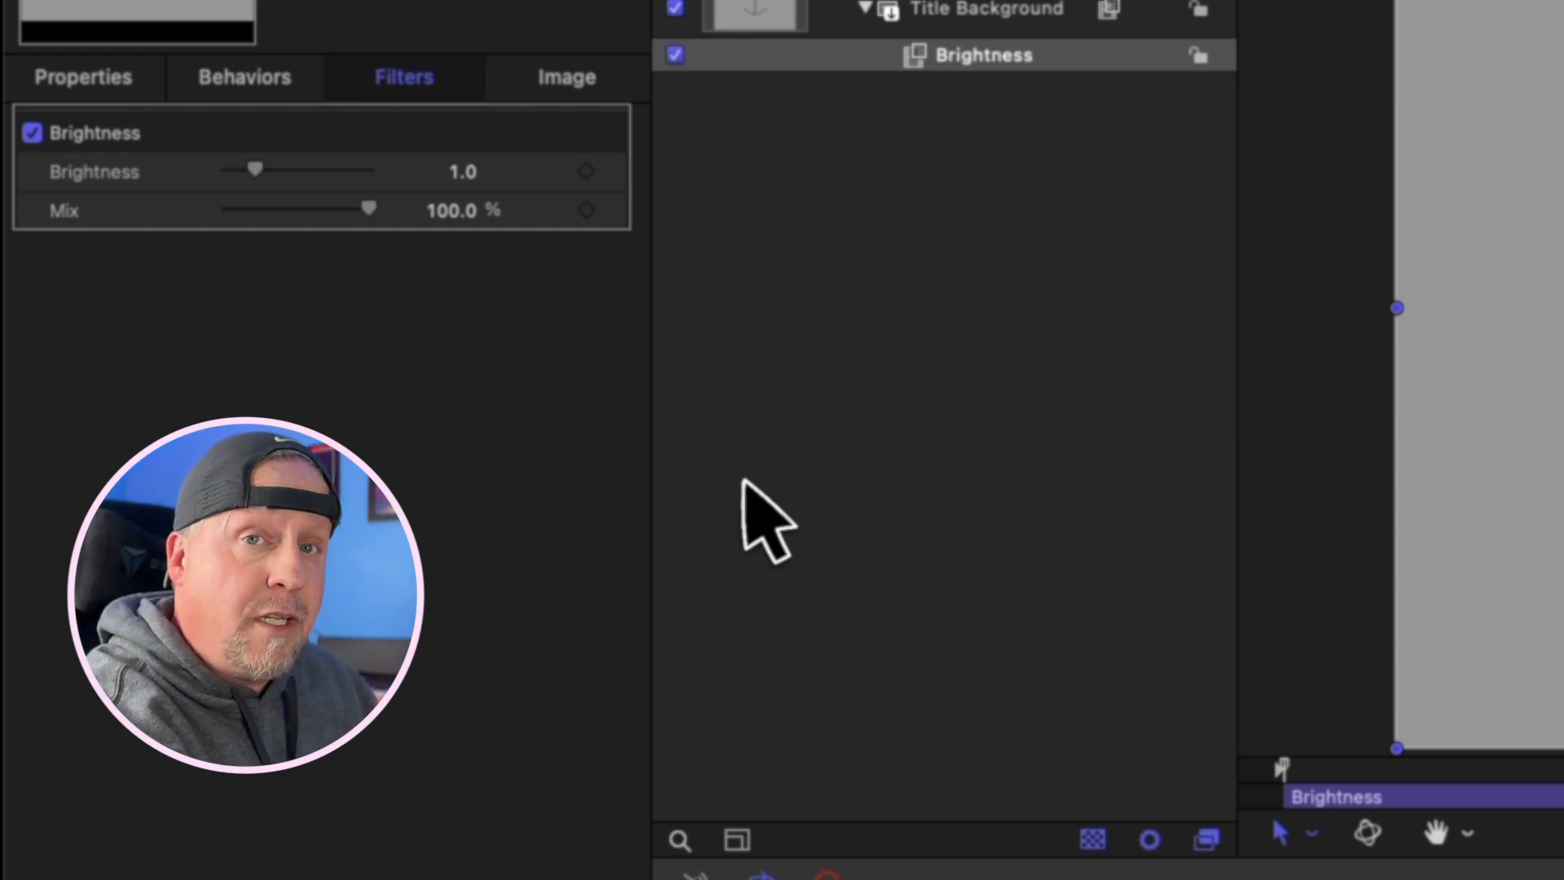
click(615, 172)
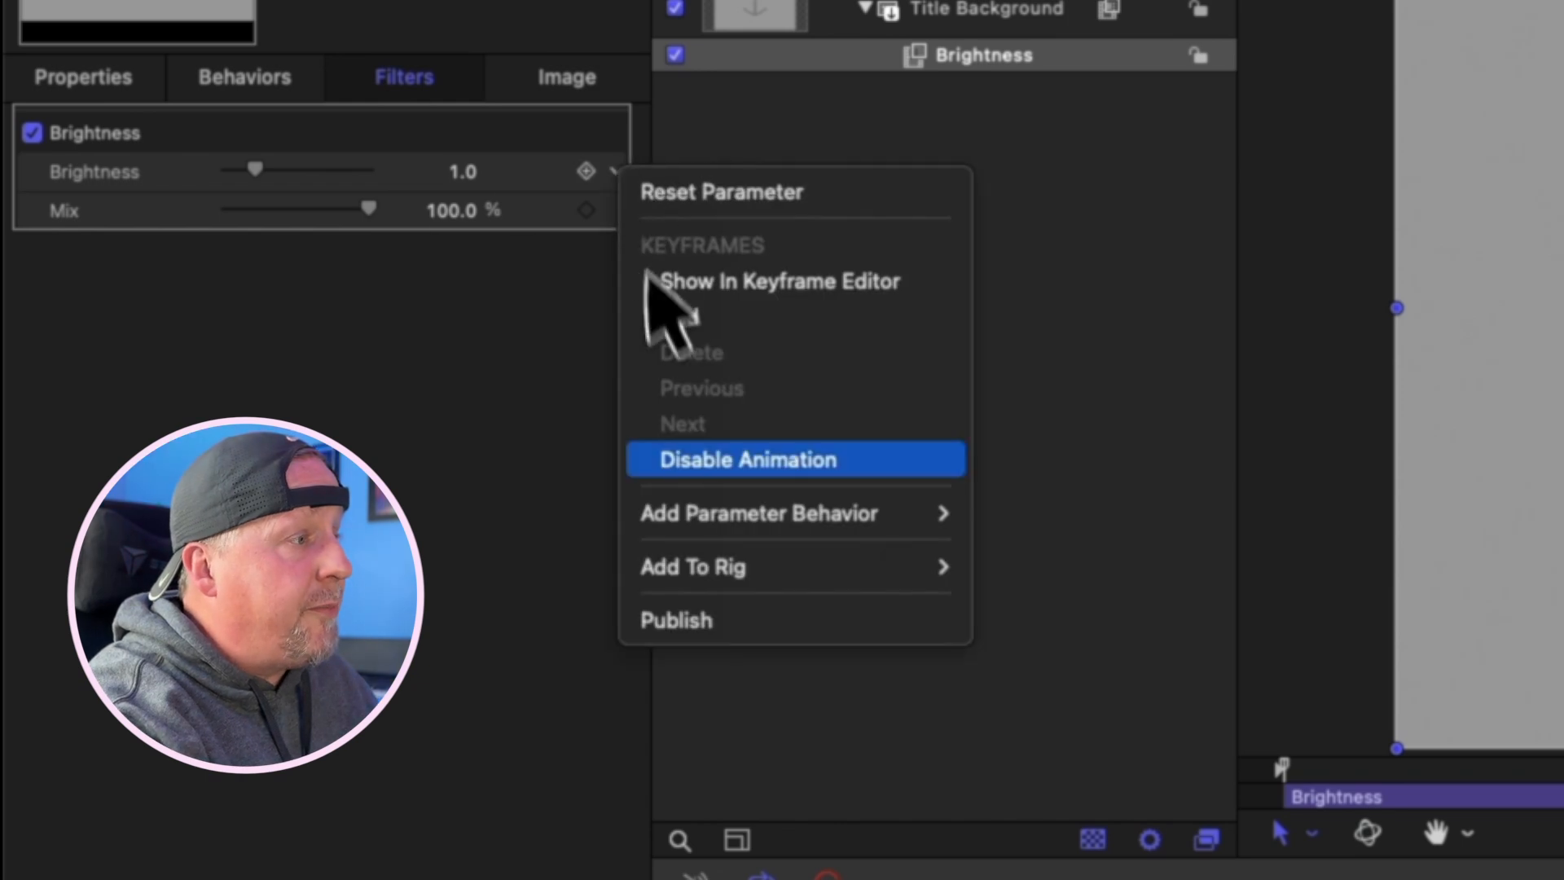
click(688, 622)
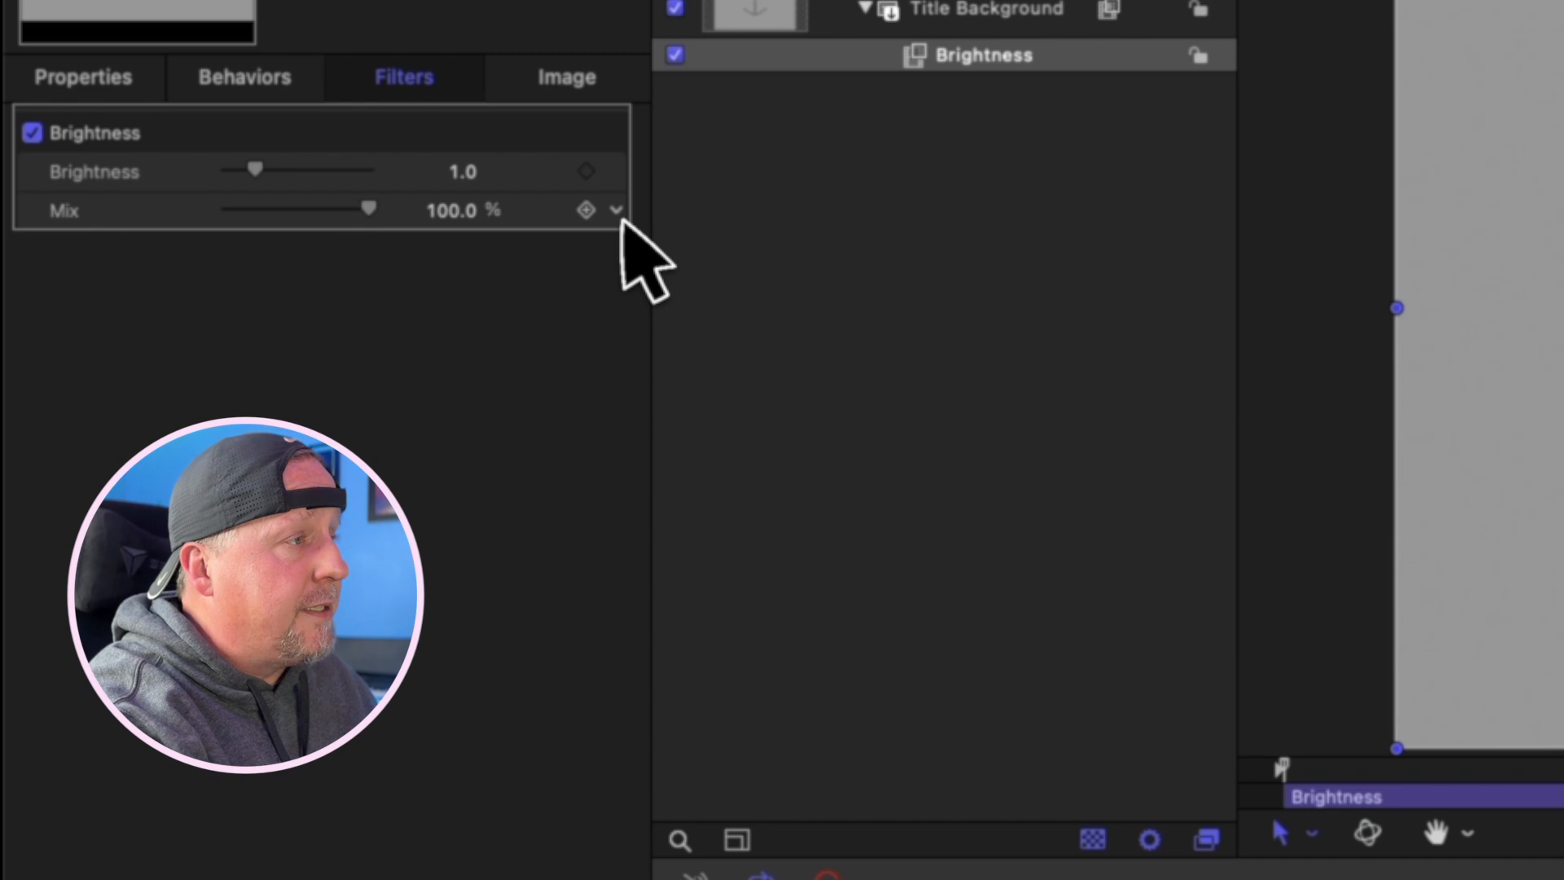
click(617, 211)
click(698, 661)
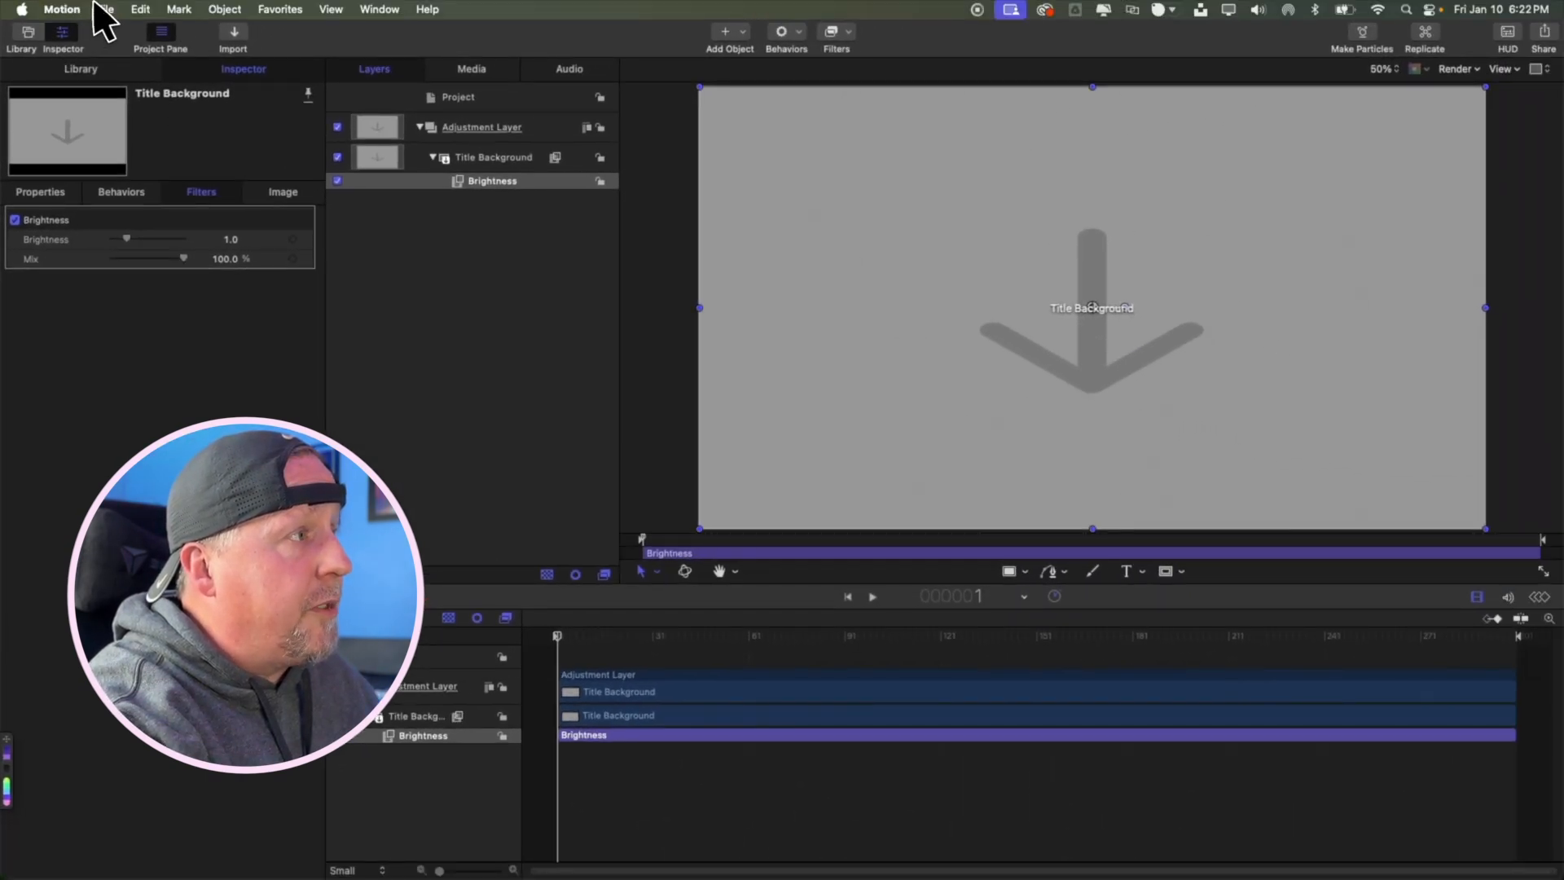
click(106, 9)
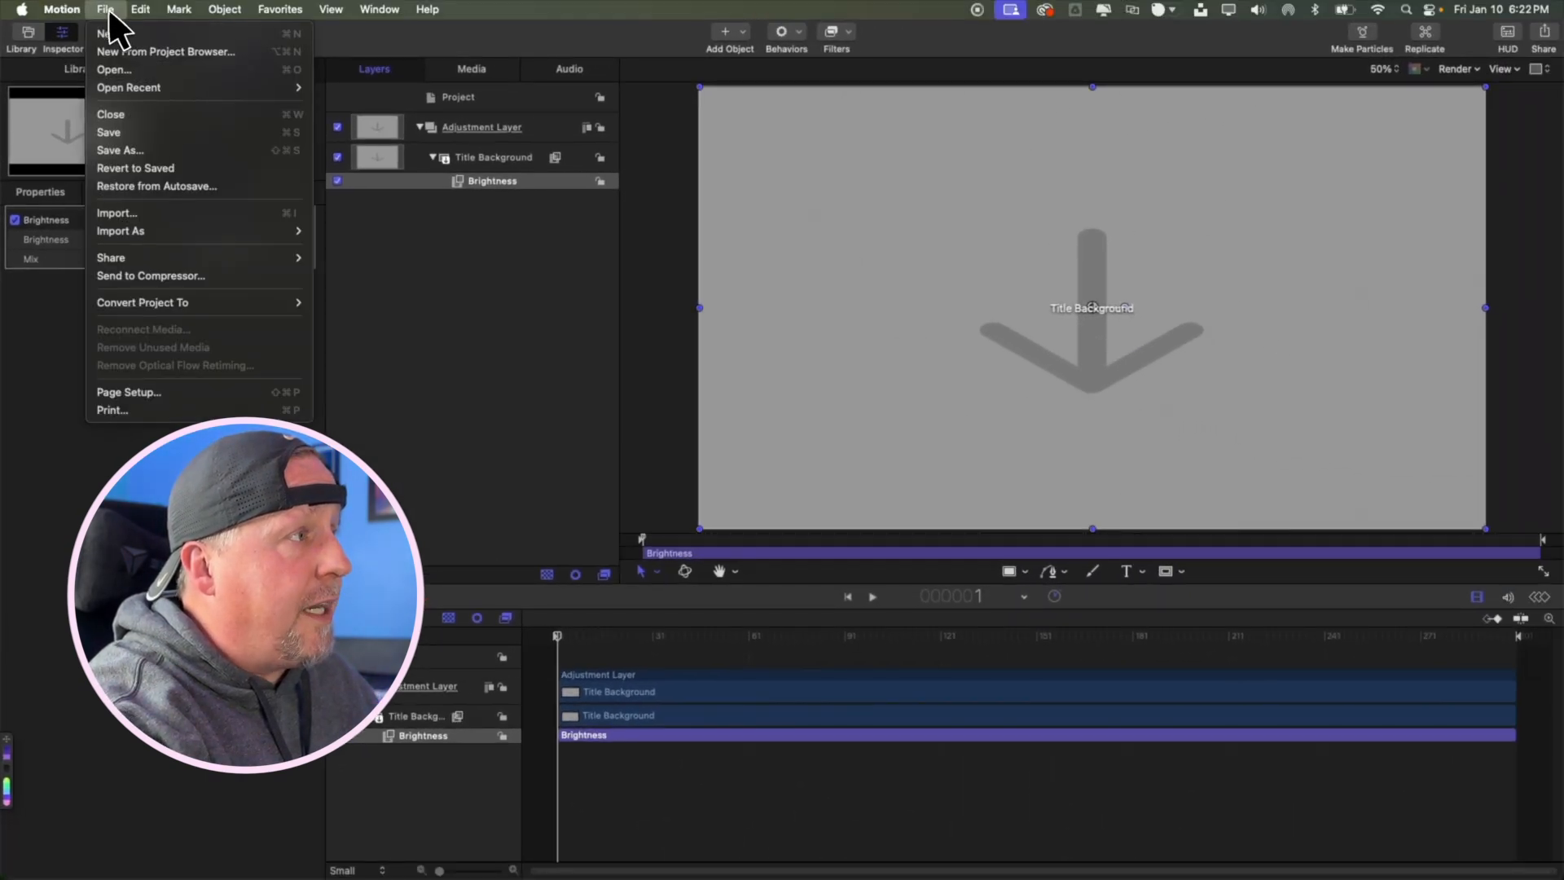
click(114, 132)
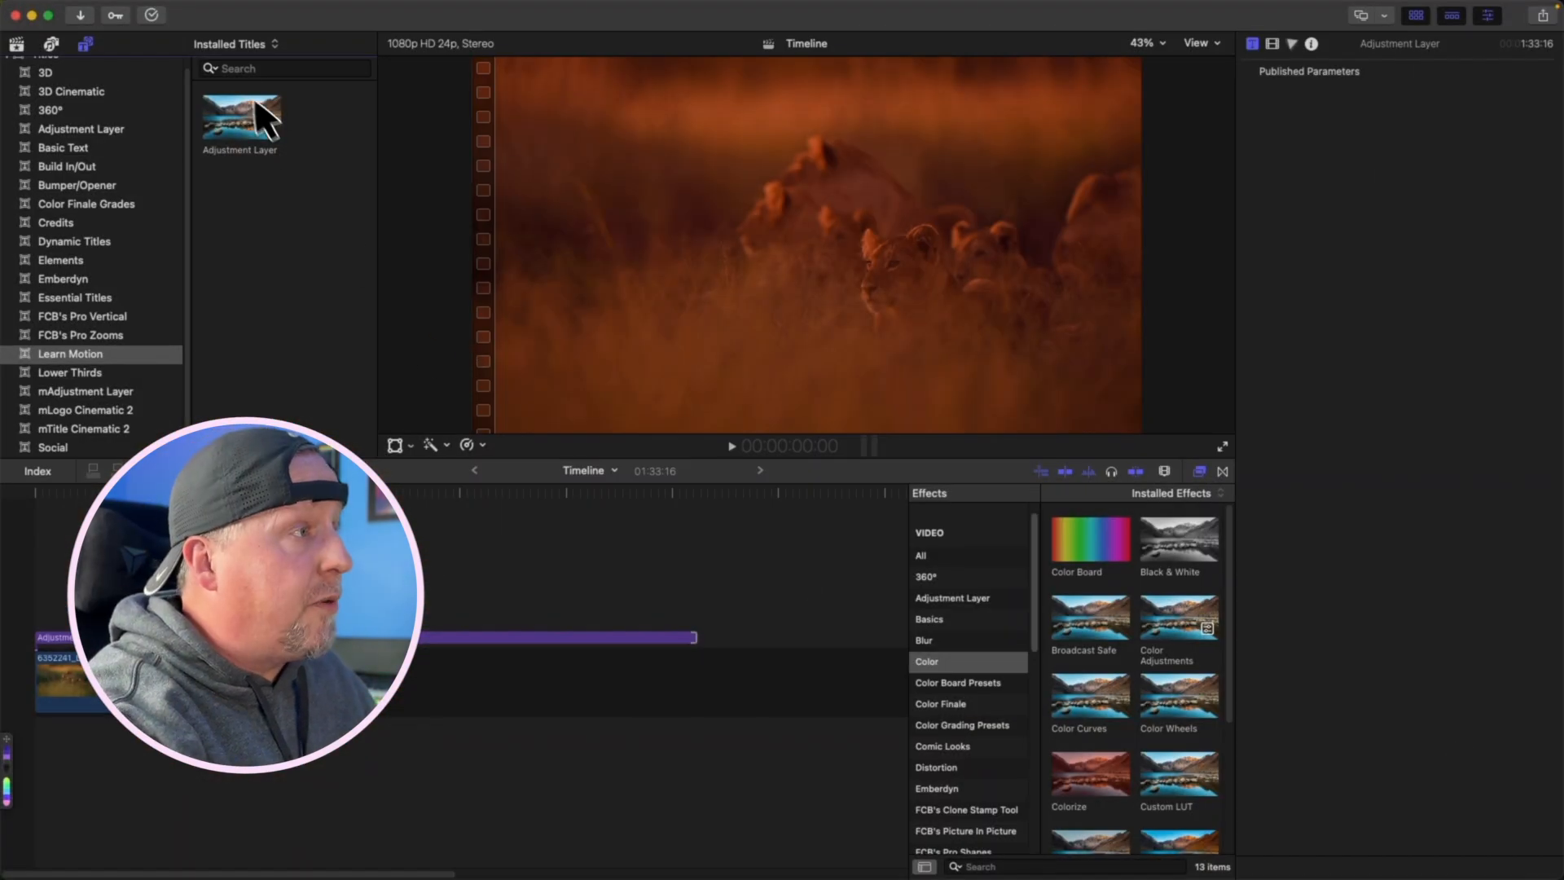
Step: In Final Cut Pro, replace the adjustment layer above the lion clip with the updated title and try Brightness 3.66 and Mix 84.46%
click(192, 638)
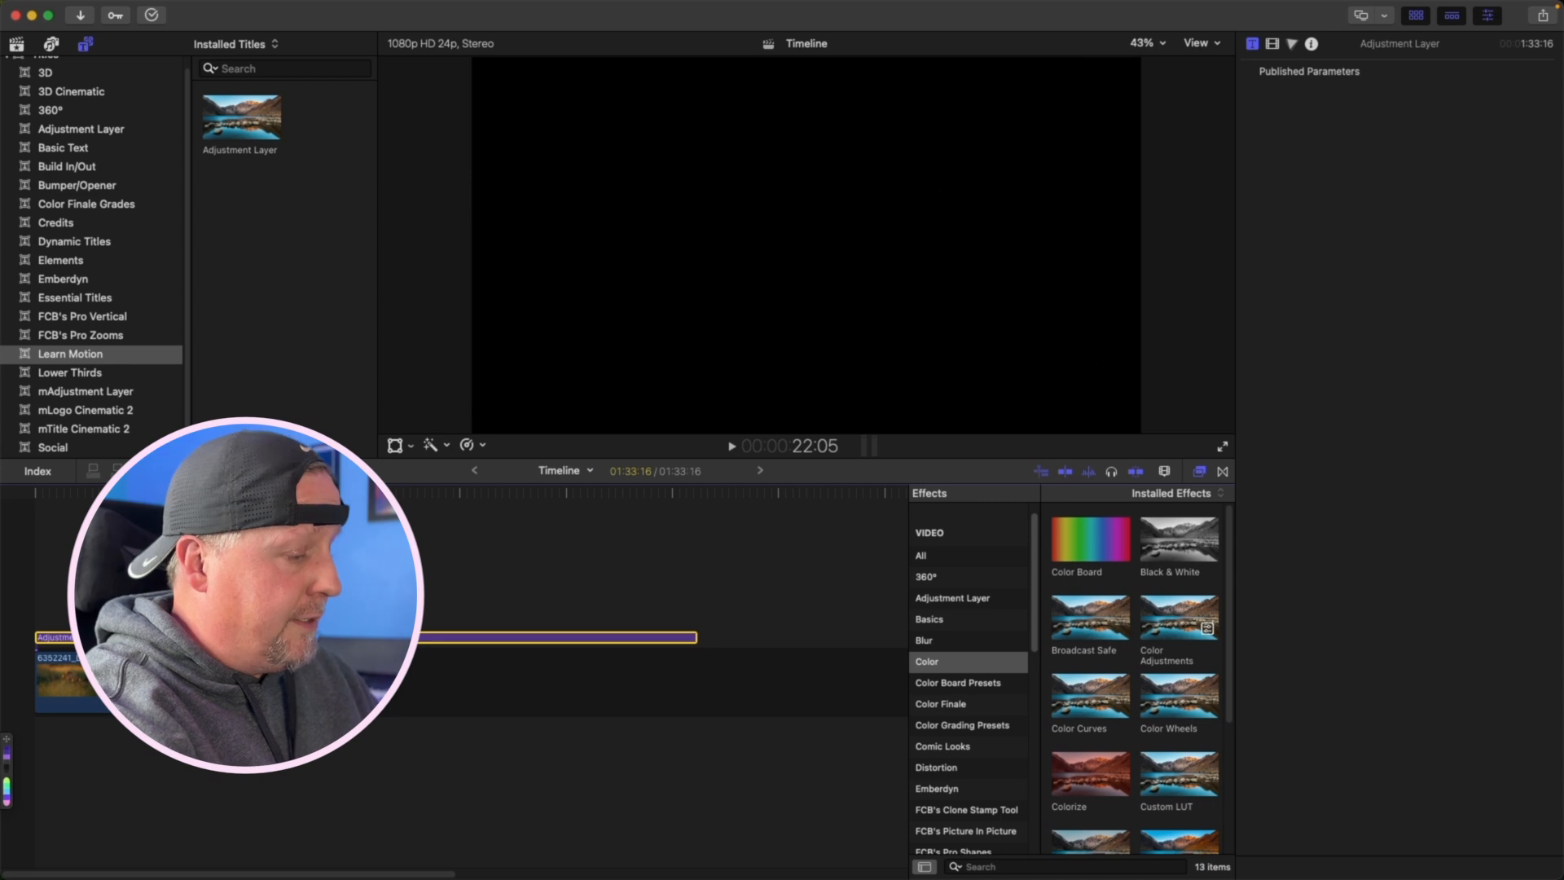
key(BackSpace)
drag(255, 128, 150, 638)
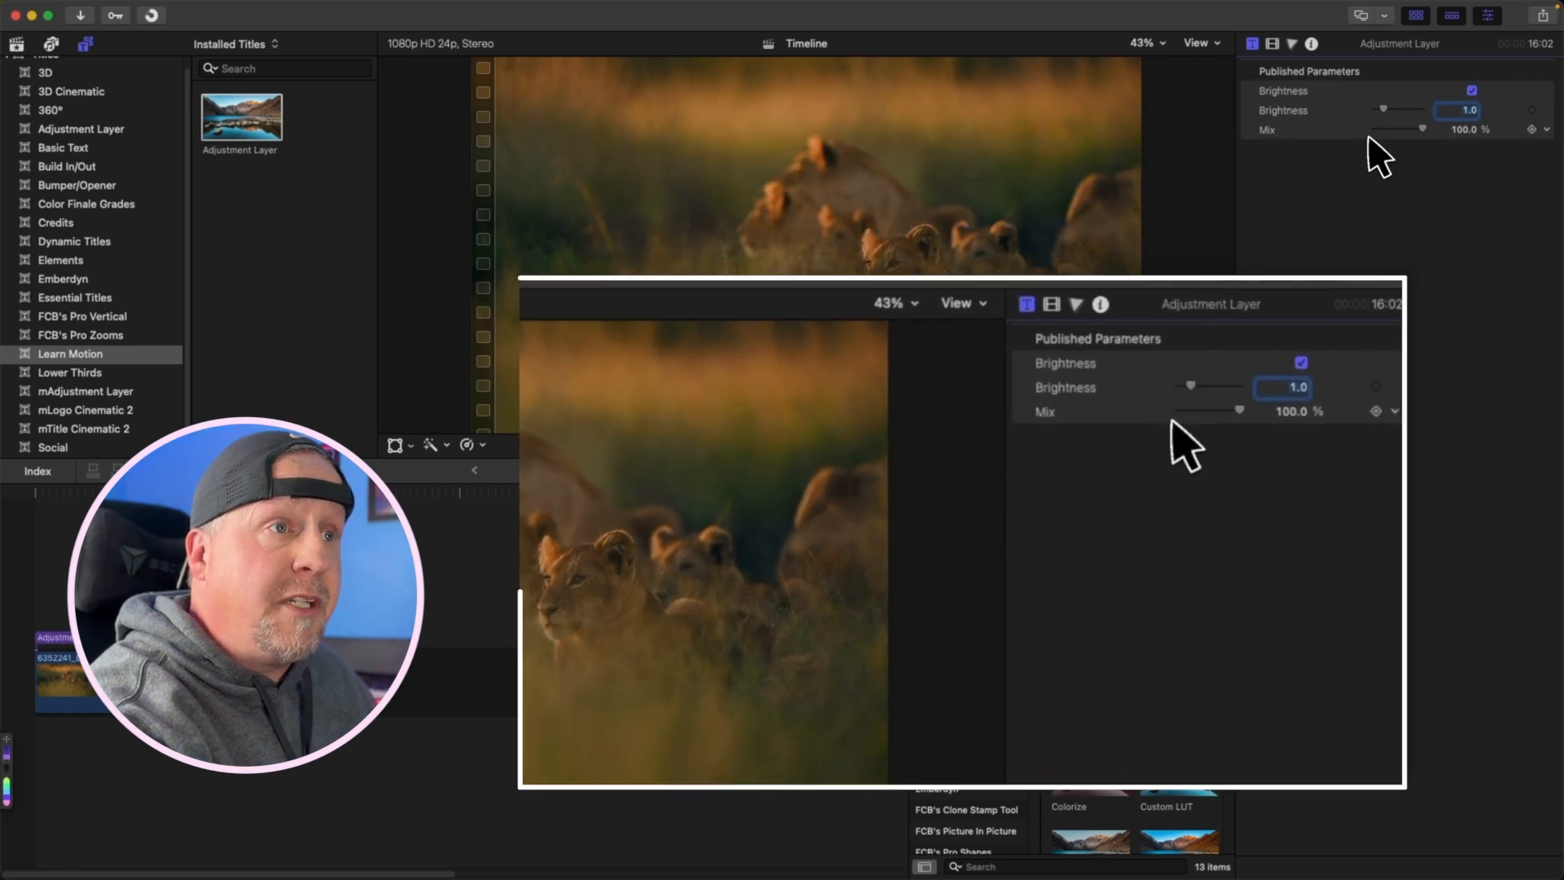
drag(1385, 109, 1419, 137)
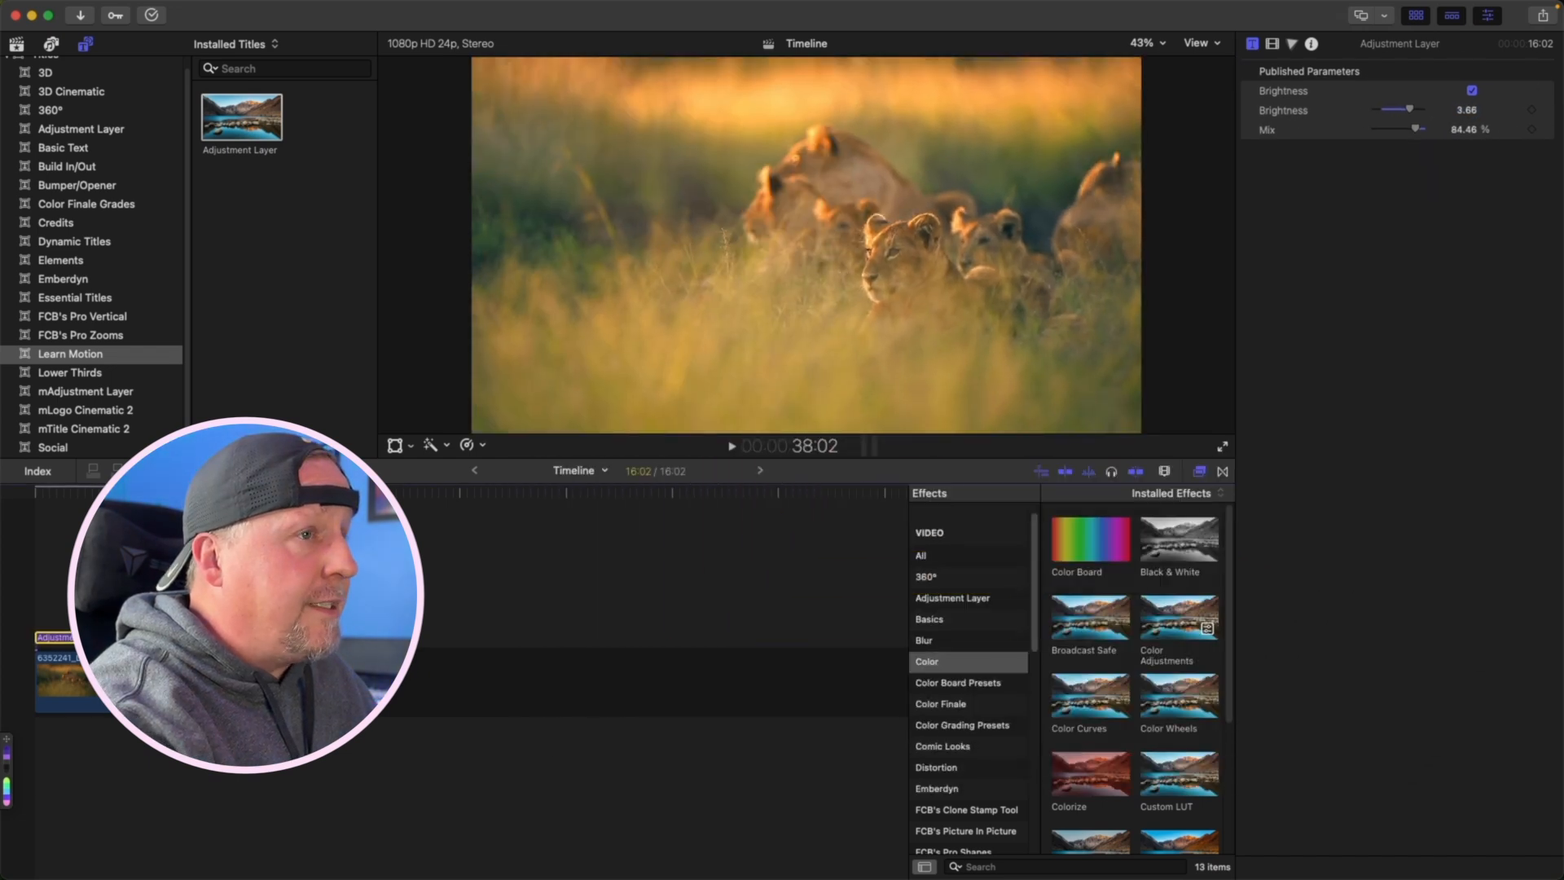
mouse_move(1410, 109)
mouse_down()
mouse_move(1386, 115)
mouse_move(1427, 116)
mouse_move(1408, 117)
mouse_up()
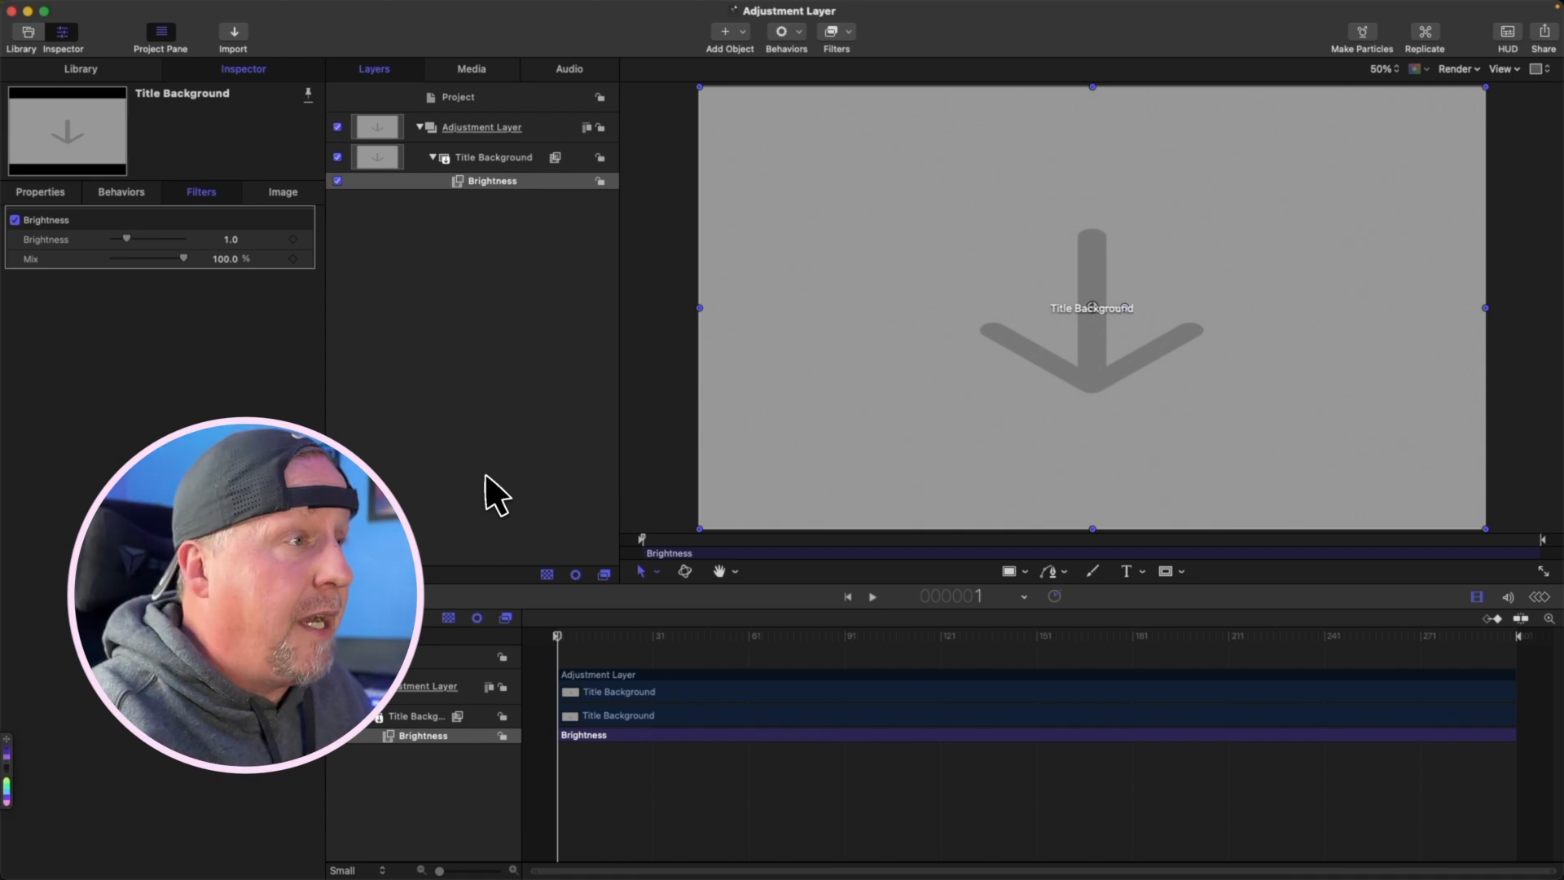
Step: Switch to Motion and add a Widescreen filter from the Border category to the Title Background drop zone
click(508, 158)
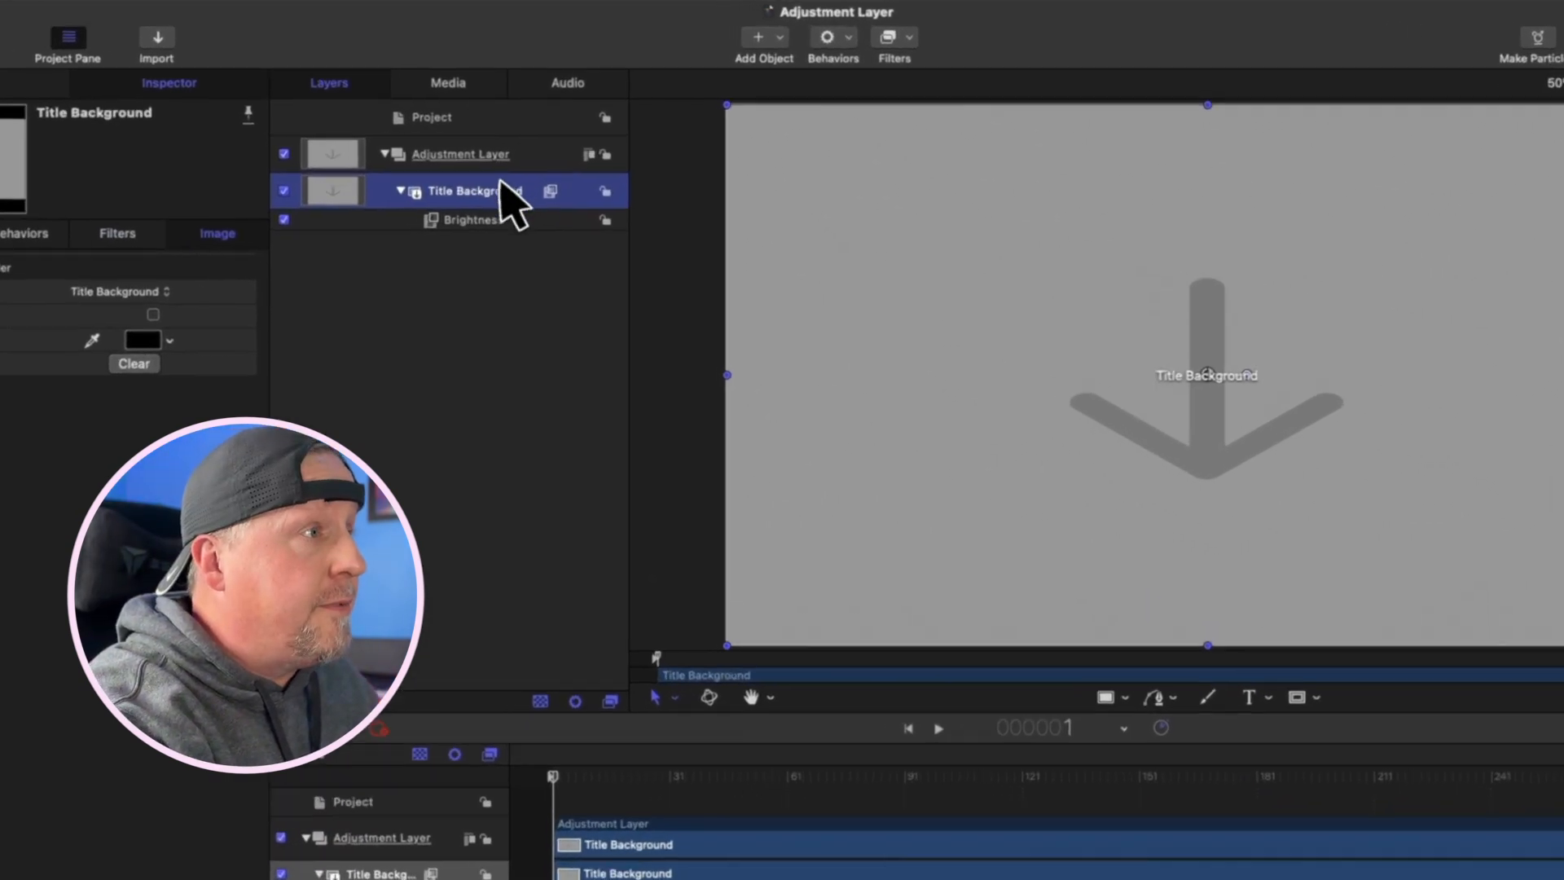
double_click(496, 166)
click(472, 412)
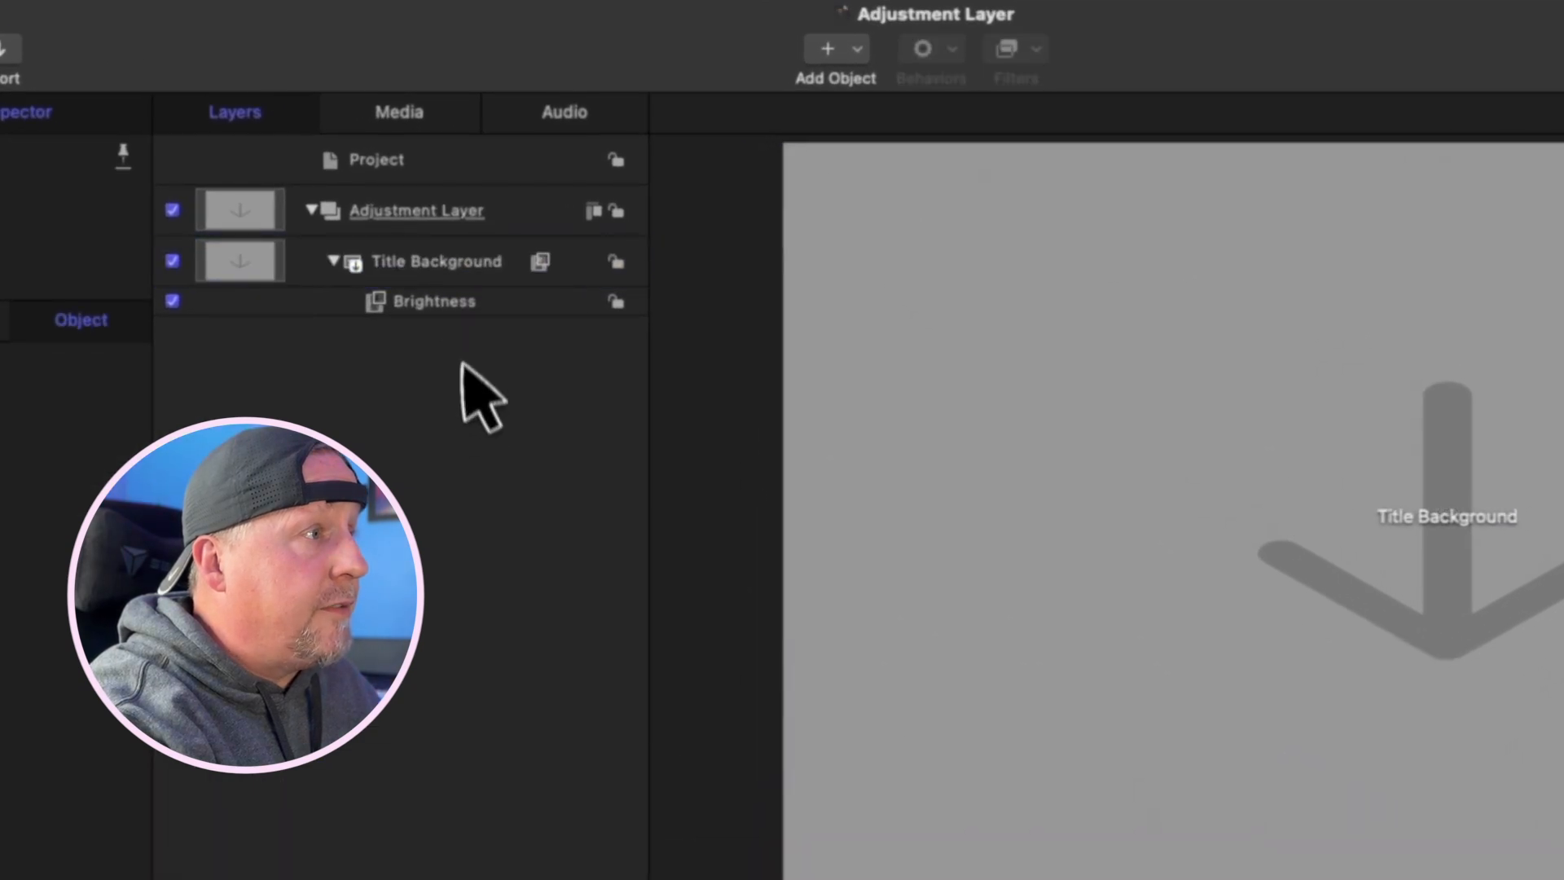
click(1014, 51)
mouse_move(1140, 155)
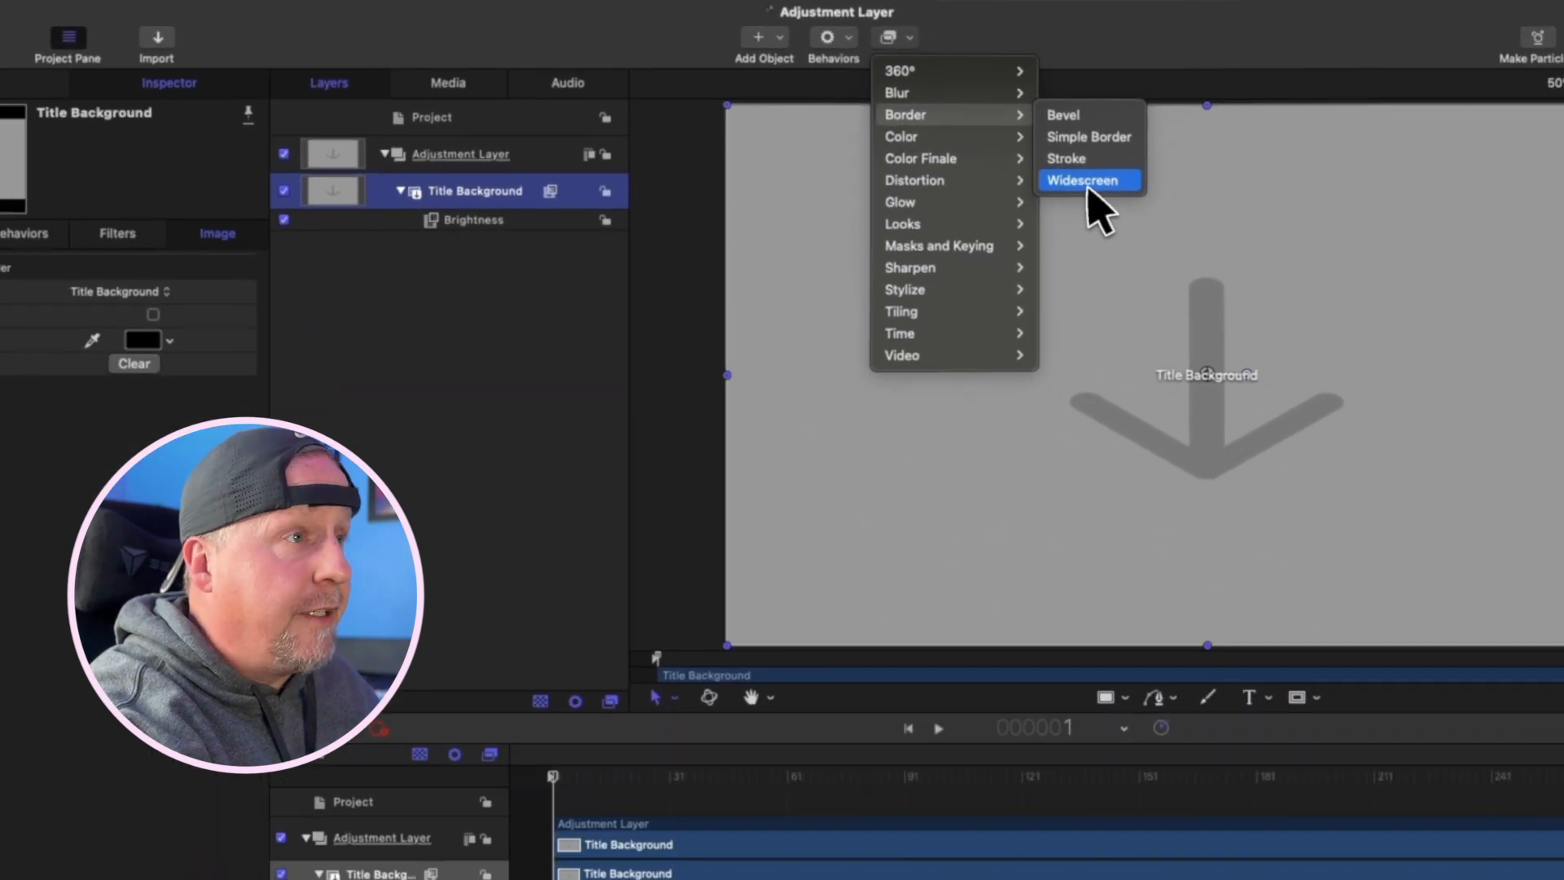
click(1283, 248)
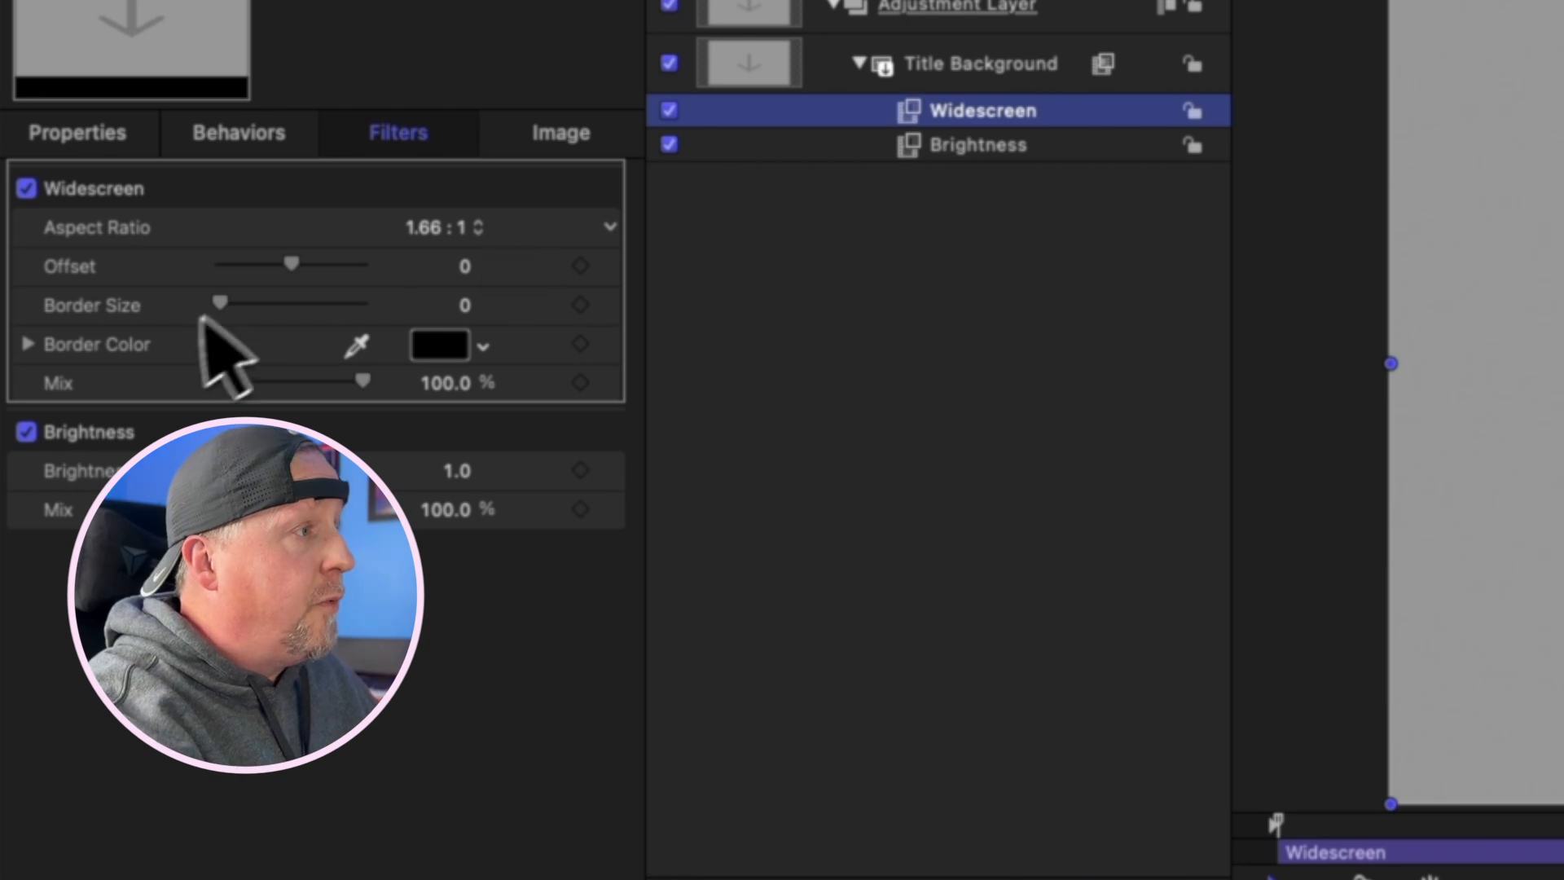
Step: Try the Widescreen filter's aspect ratio at 2.55:1, 2.35:1 and 1.78:1, and return it to 1.66:1
click(477, 232)
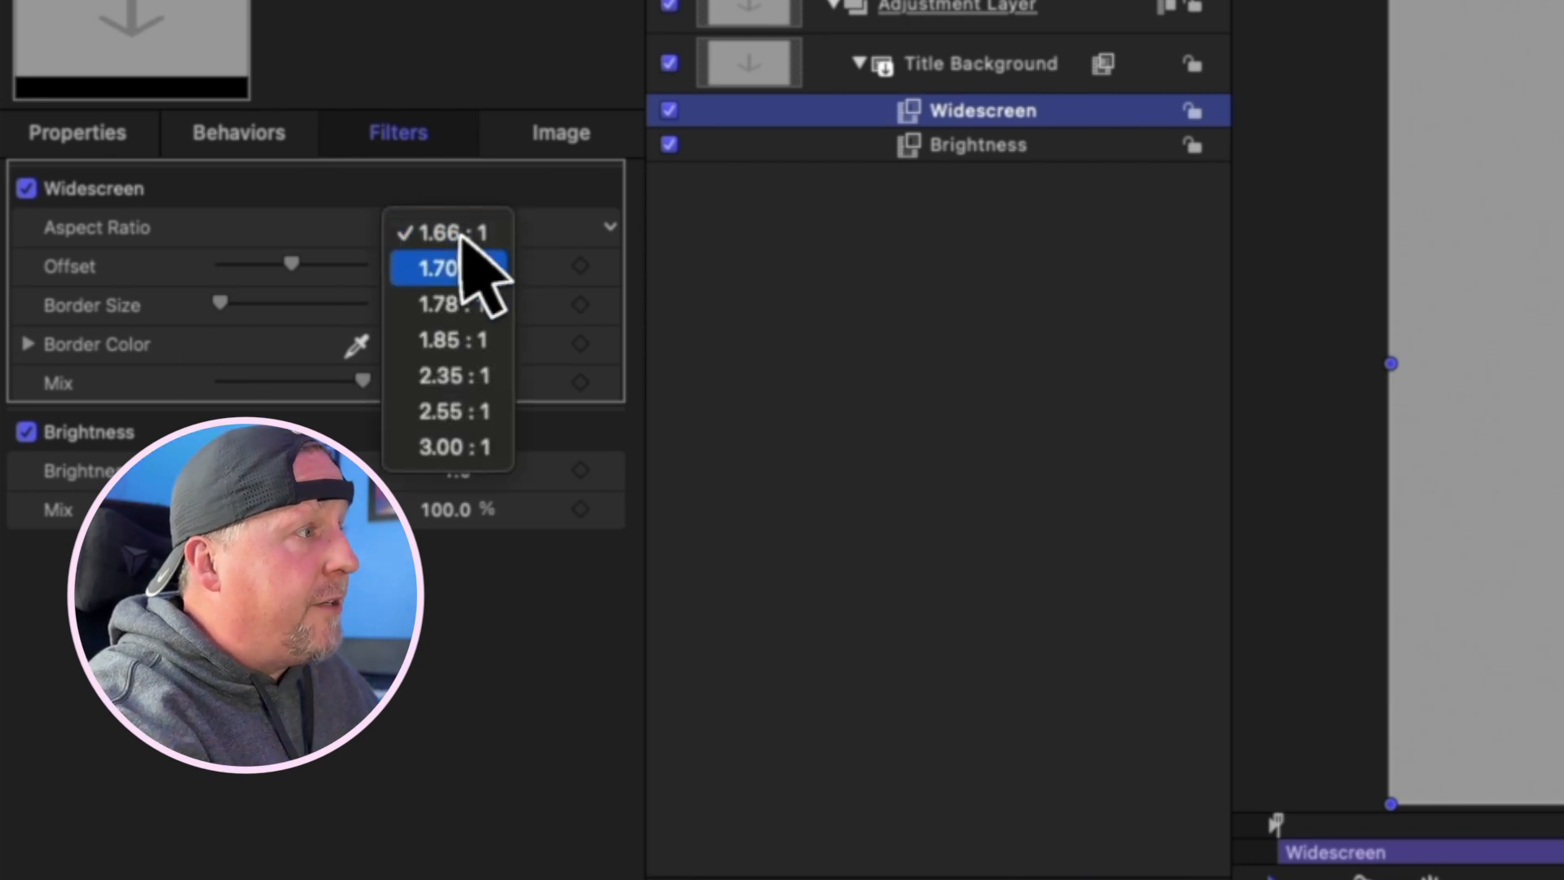
click(454, 405)
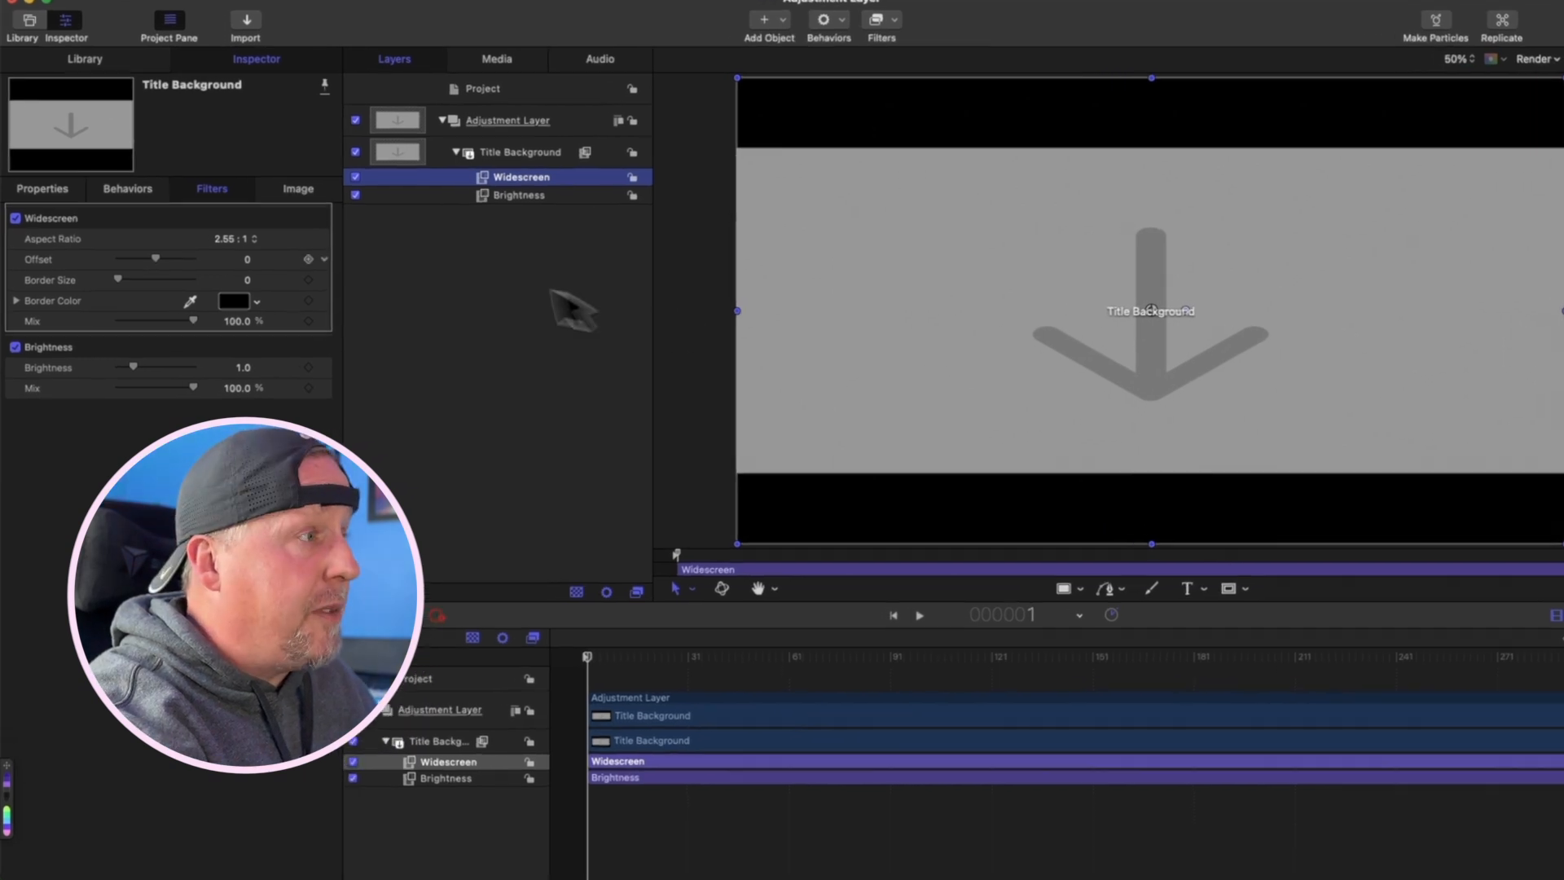
click(228, 240)
click(221, 220)
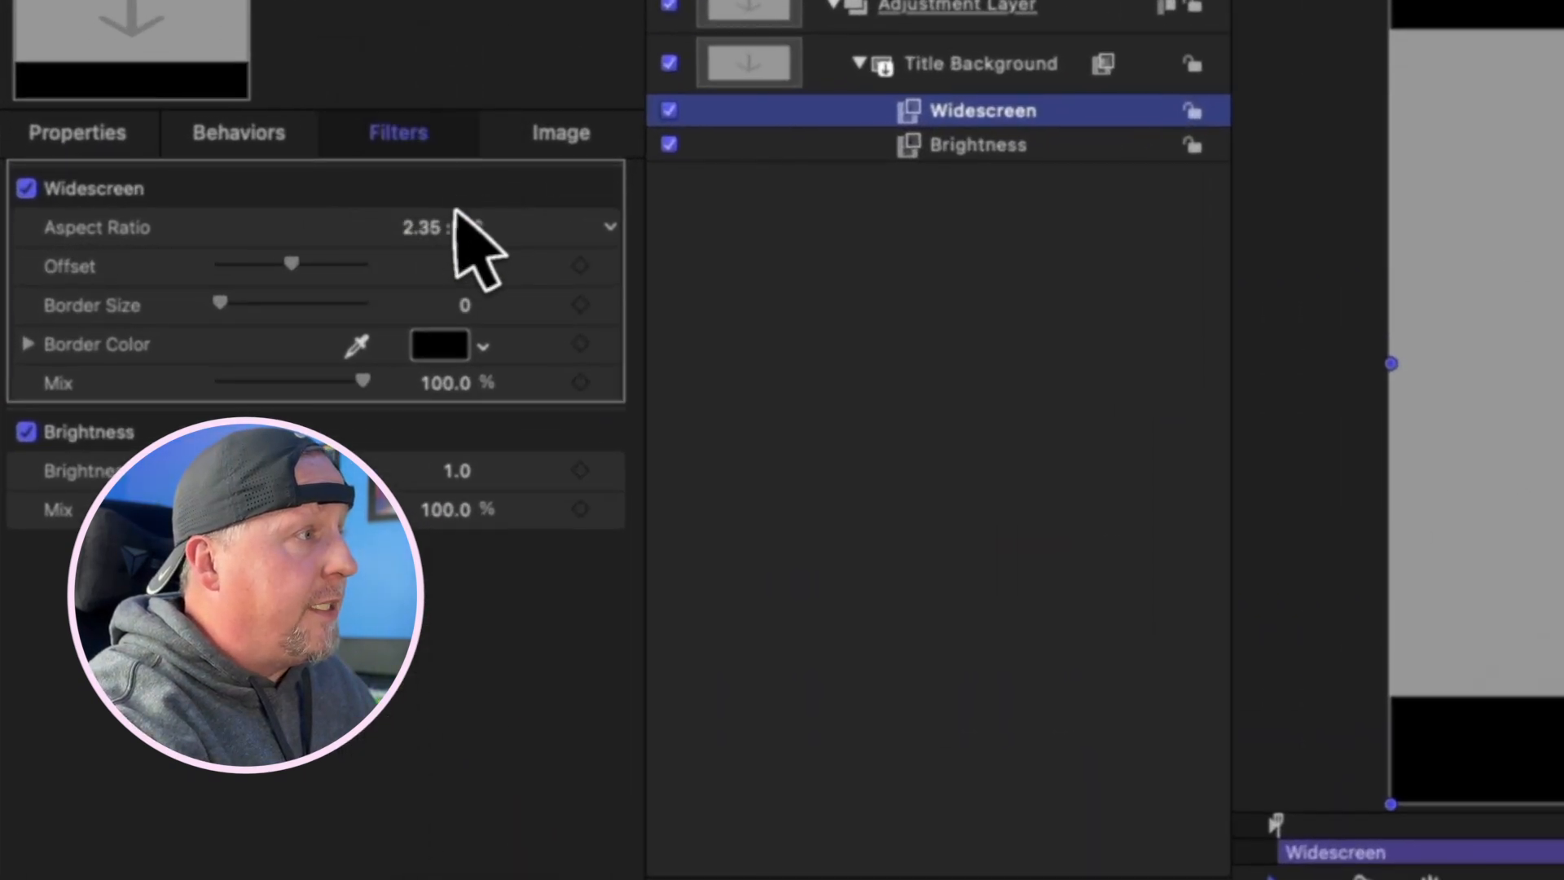
click(444, 237)
click(441, 238)
click(453, 148)
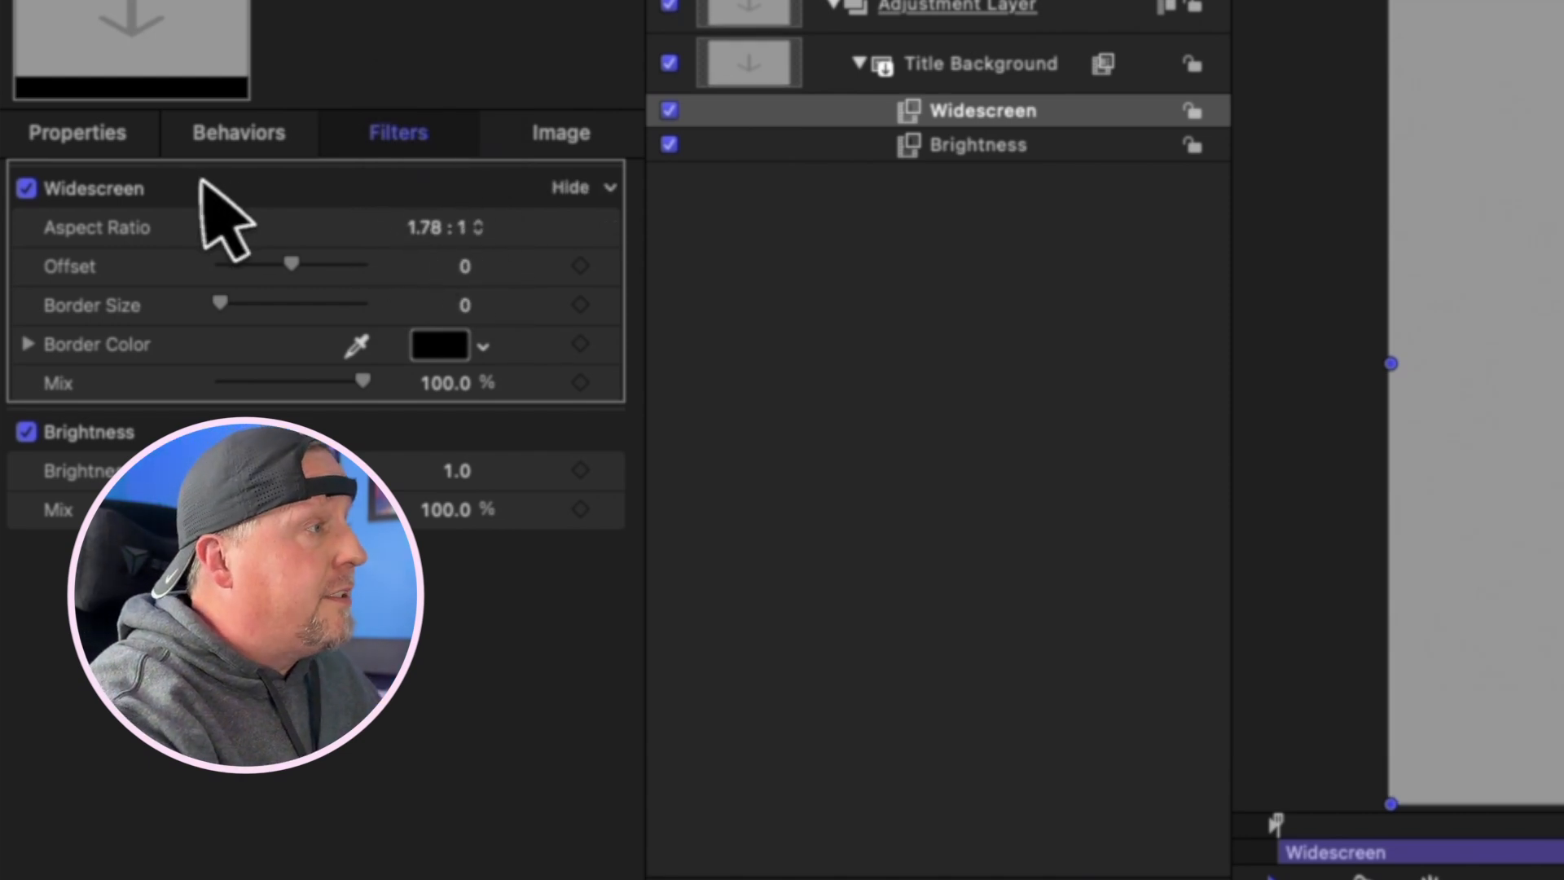
click(449, 230)
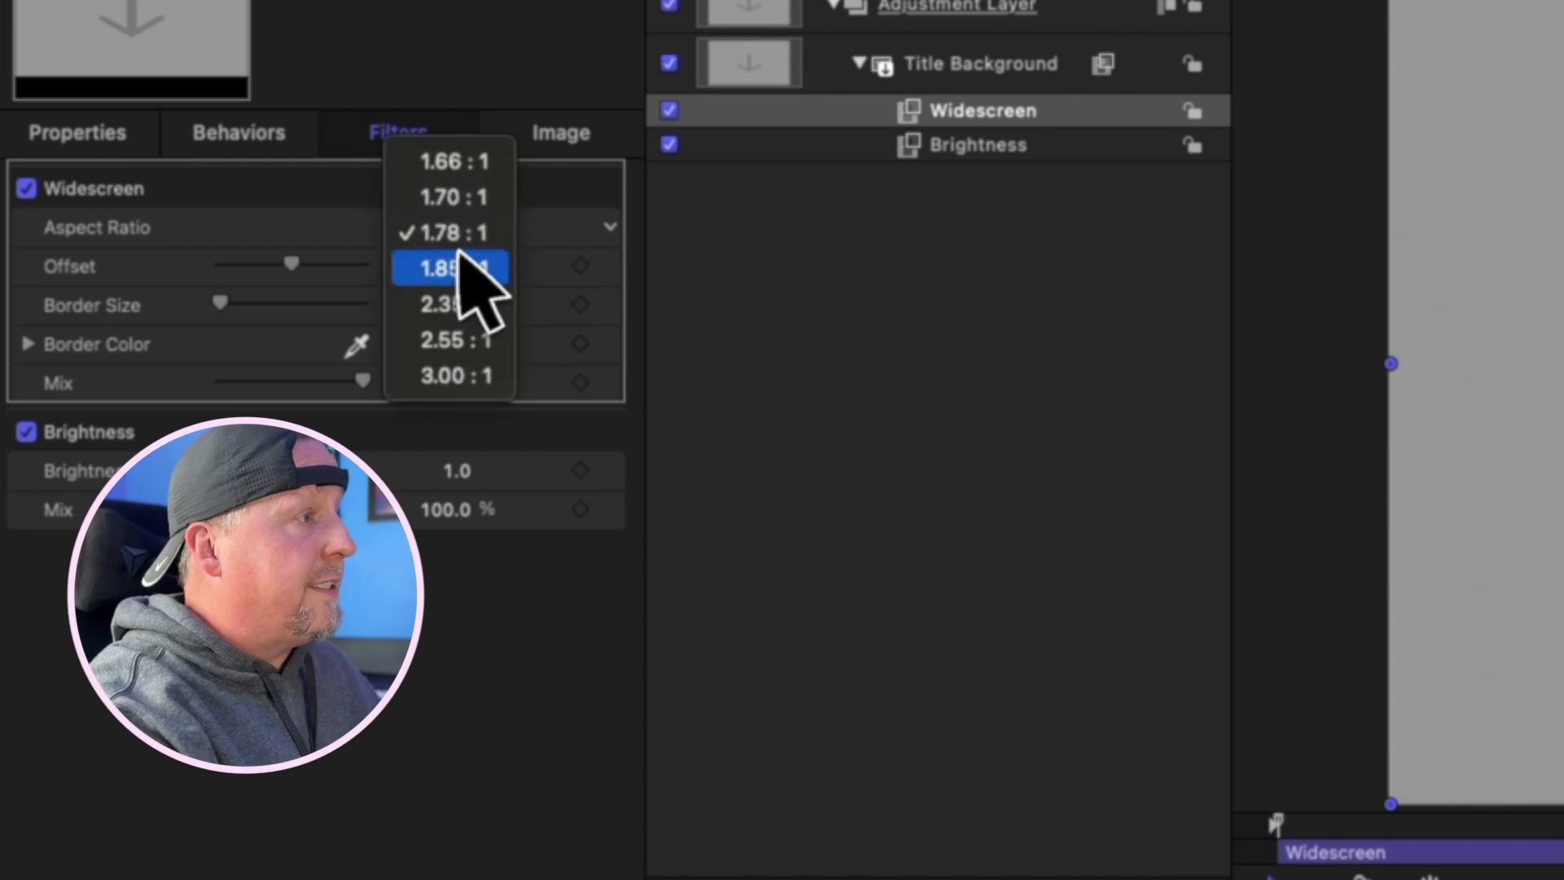
click(453, 162)
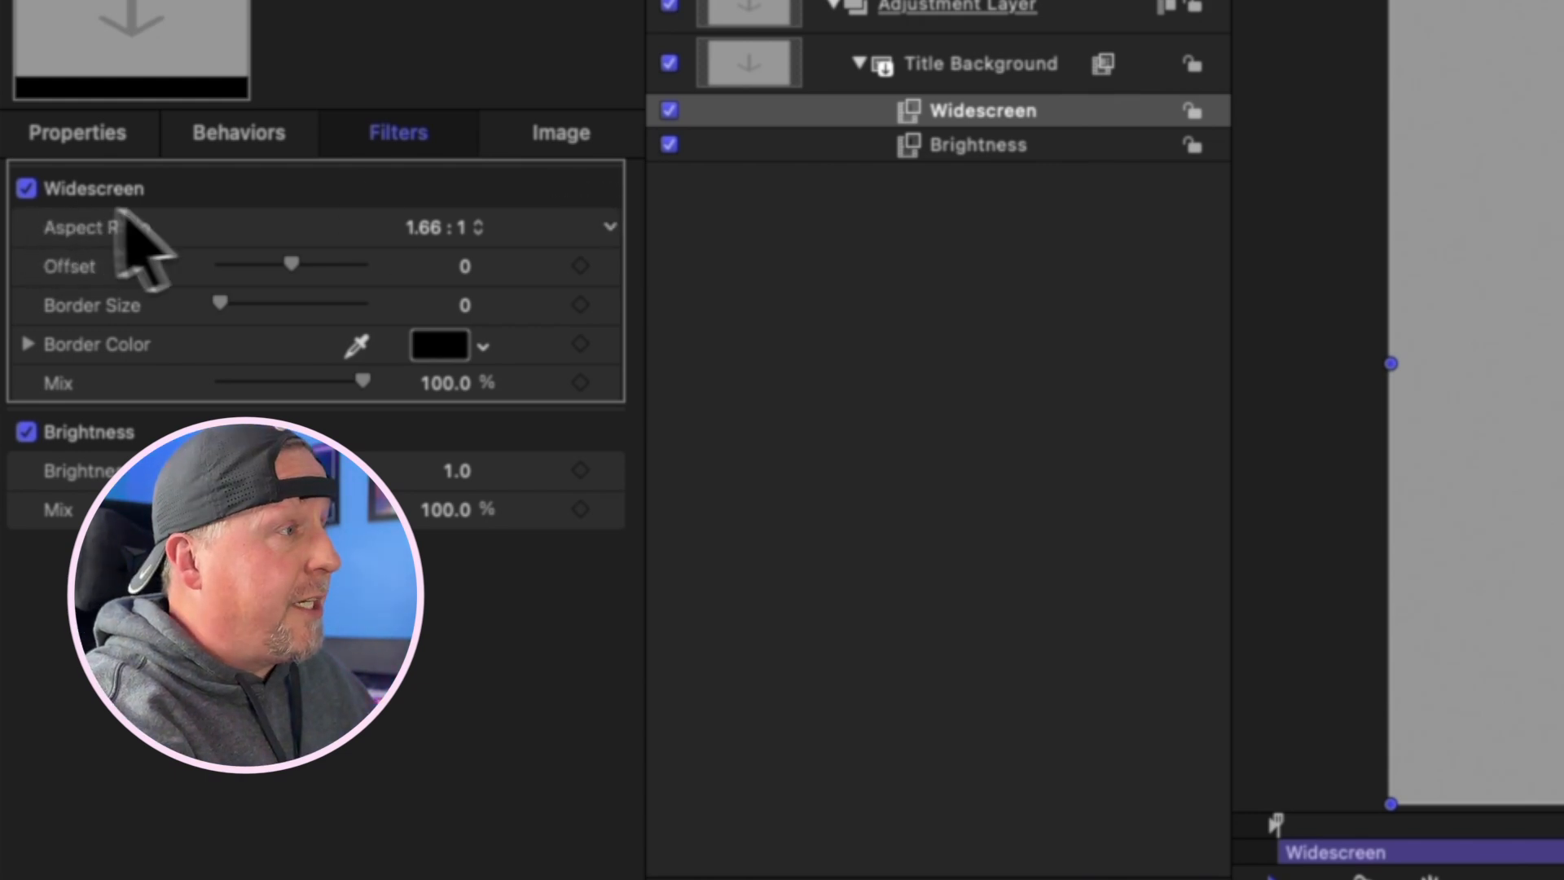
Step: Publish the Widescreen filter's on/off switch, Aspect Ratio, Offset, Border Size, Border Color and Mix, and save the template
click(611, 192)
click(689, 525)
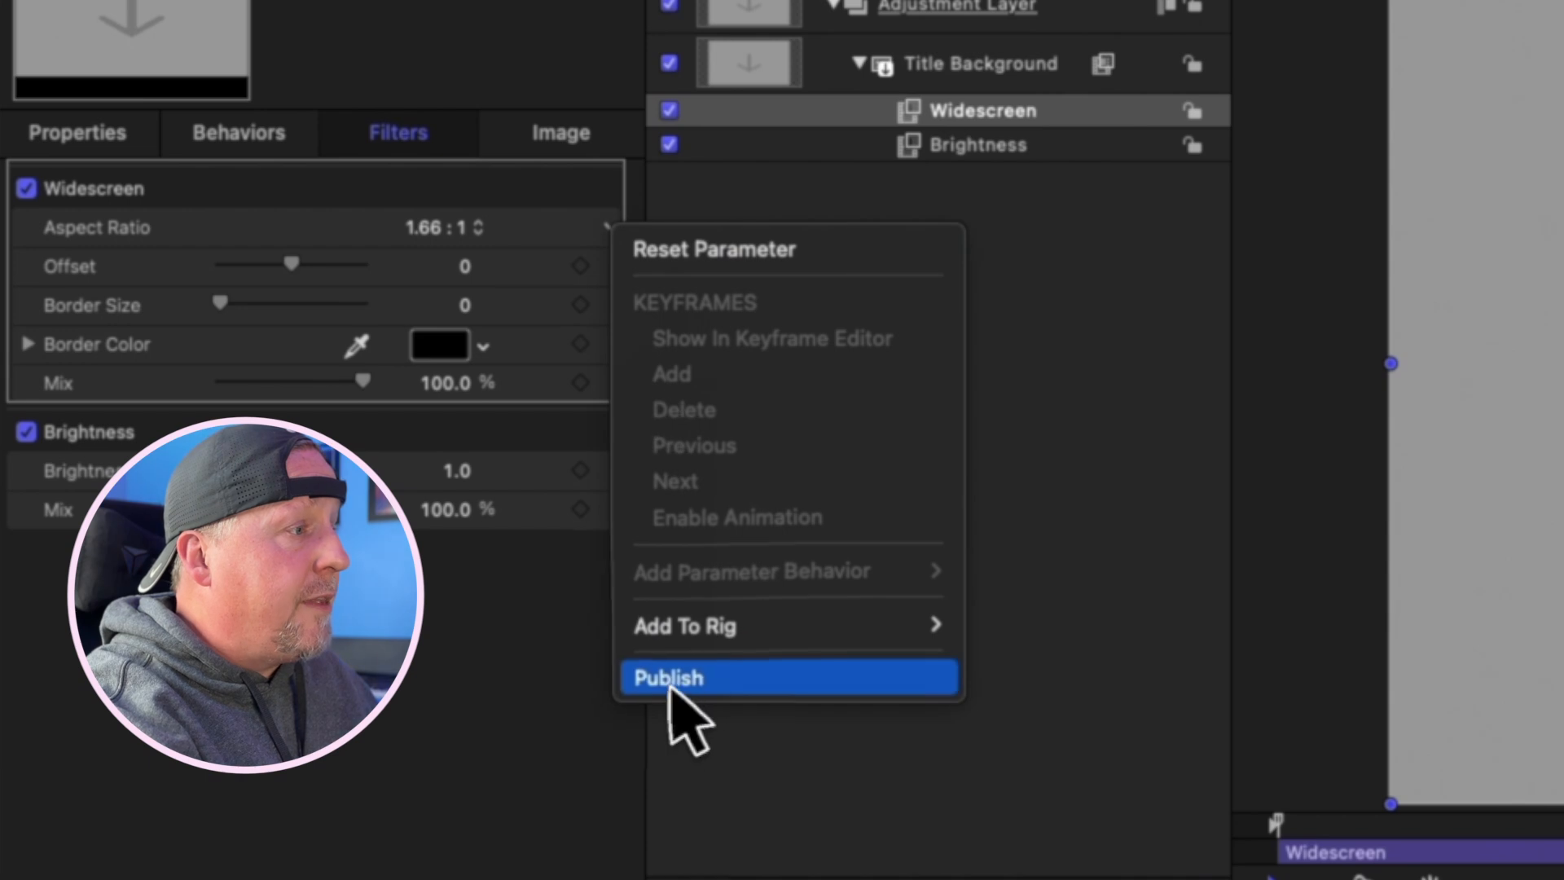
click(687, 717)
click(611, 266)
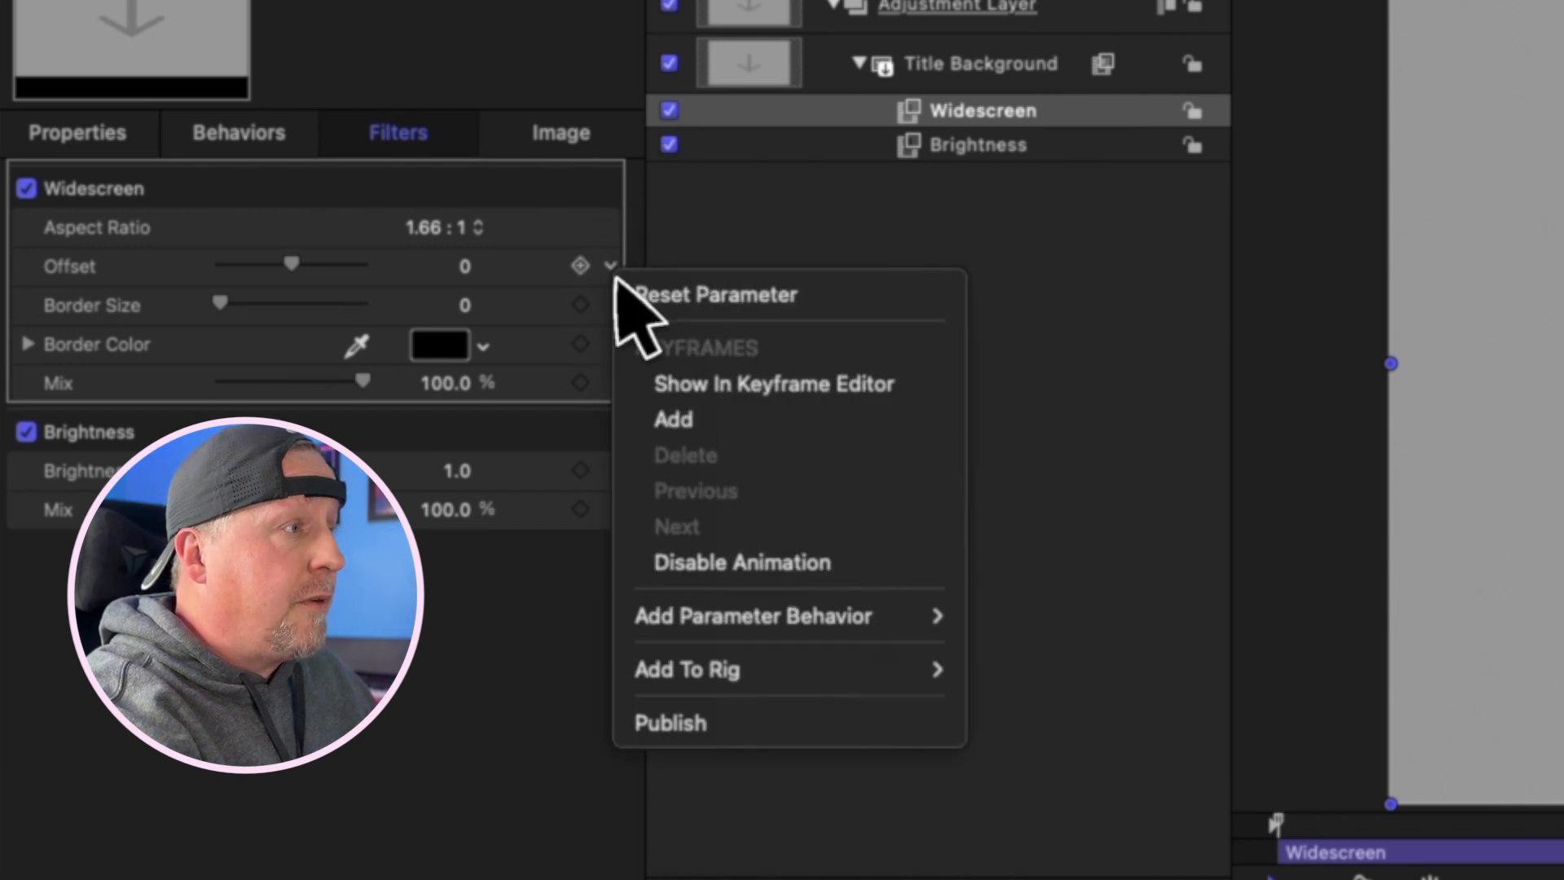
click(670, 722)
click(610, 305)
click(675, 742)
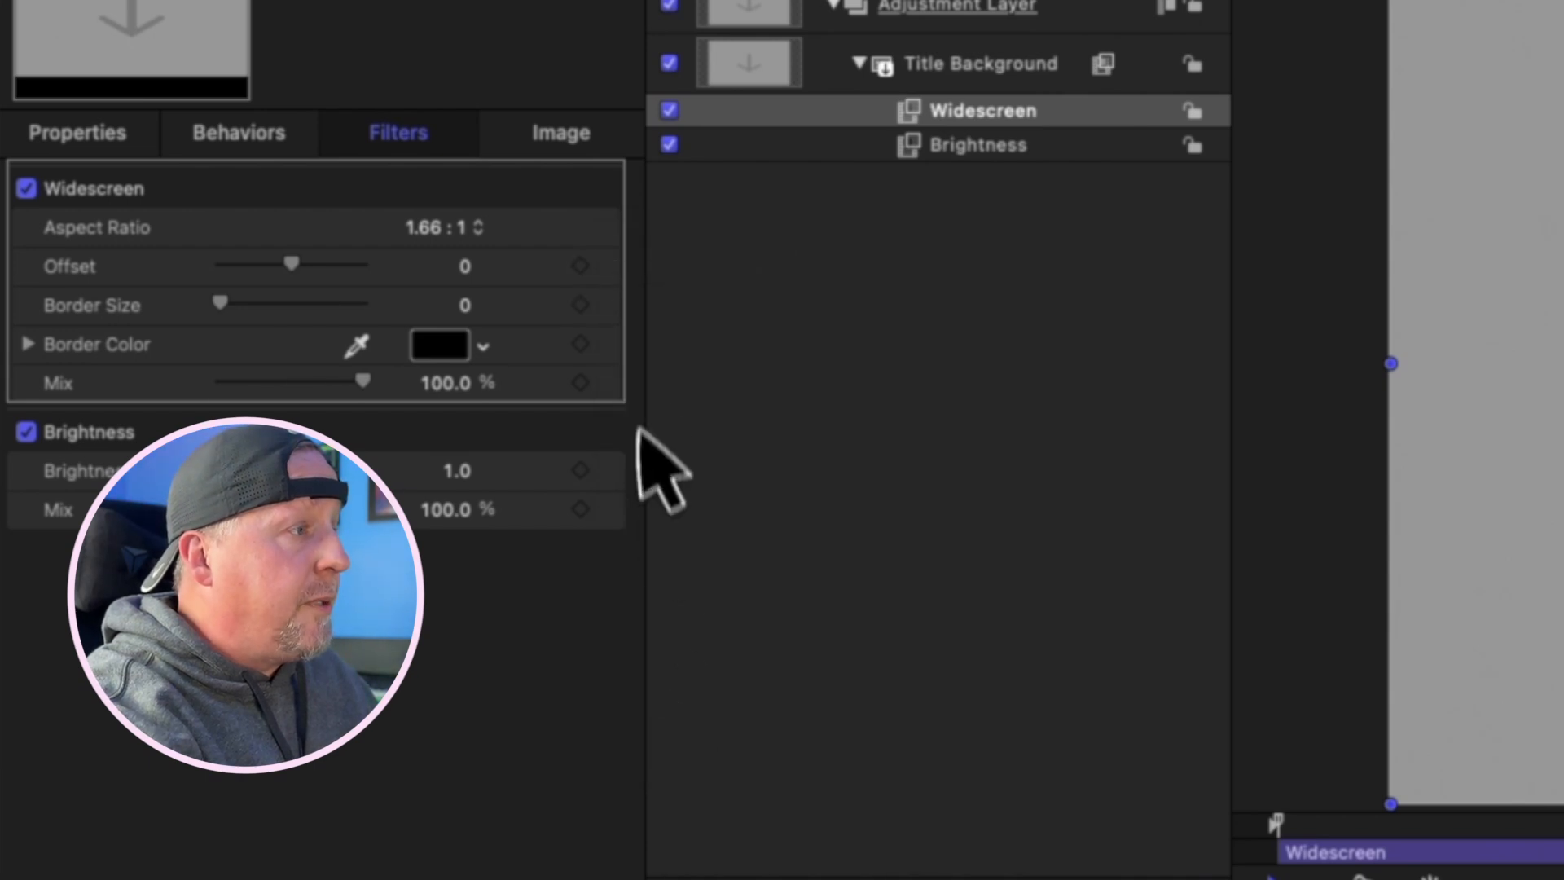
click(610, 344)
click(675, 792)
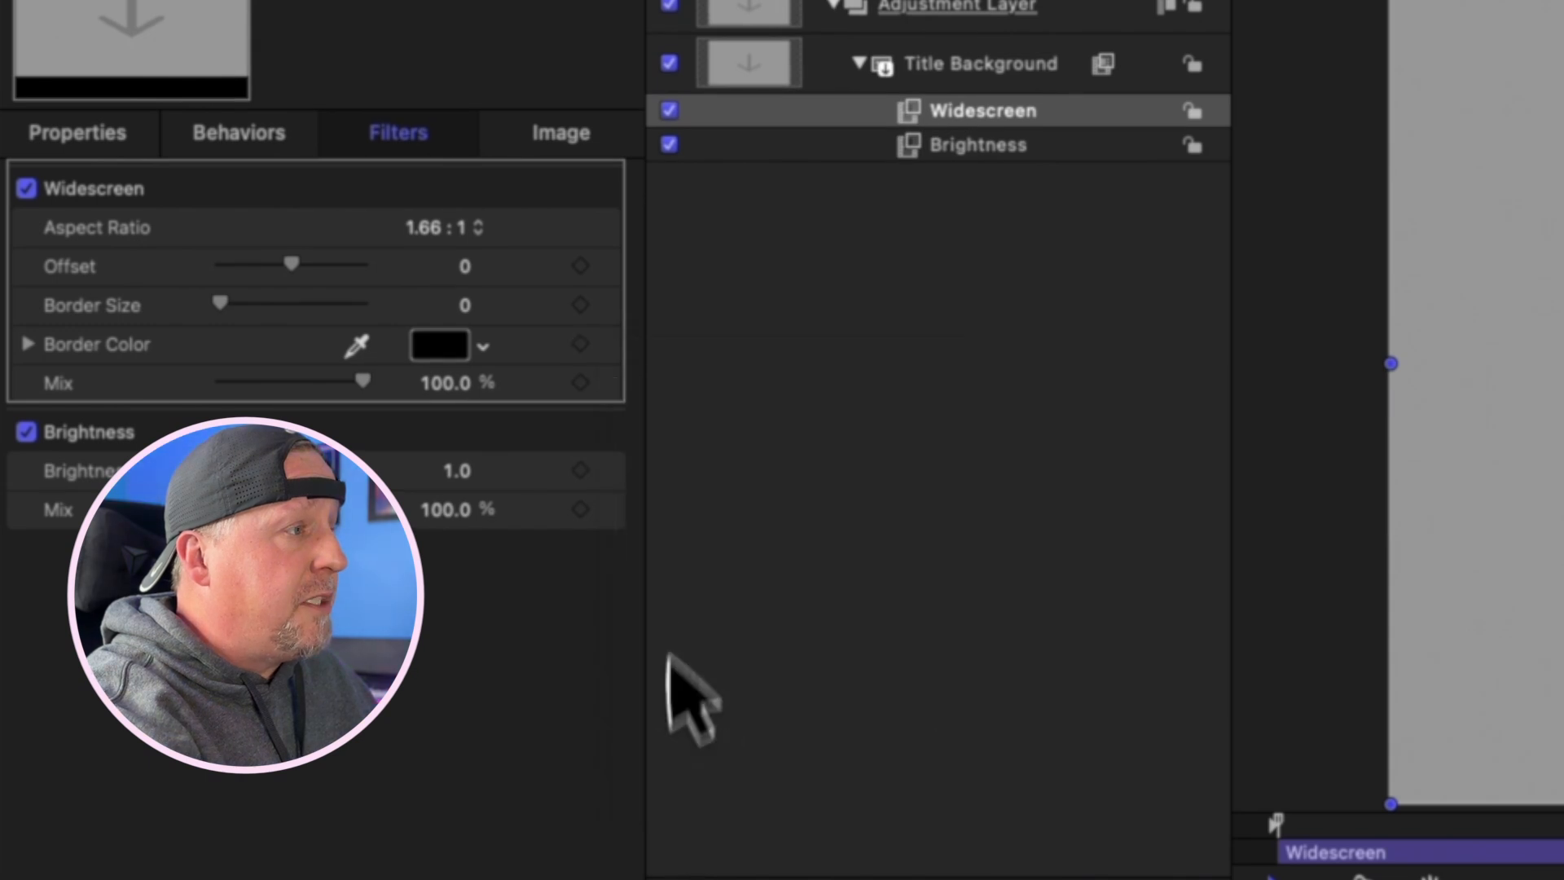
click(610, 382)
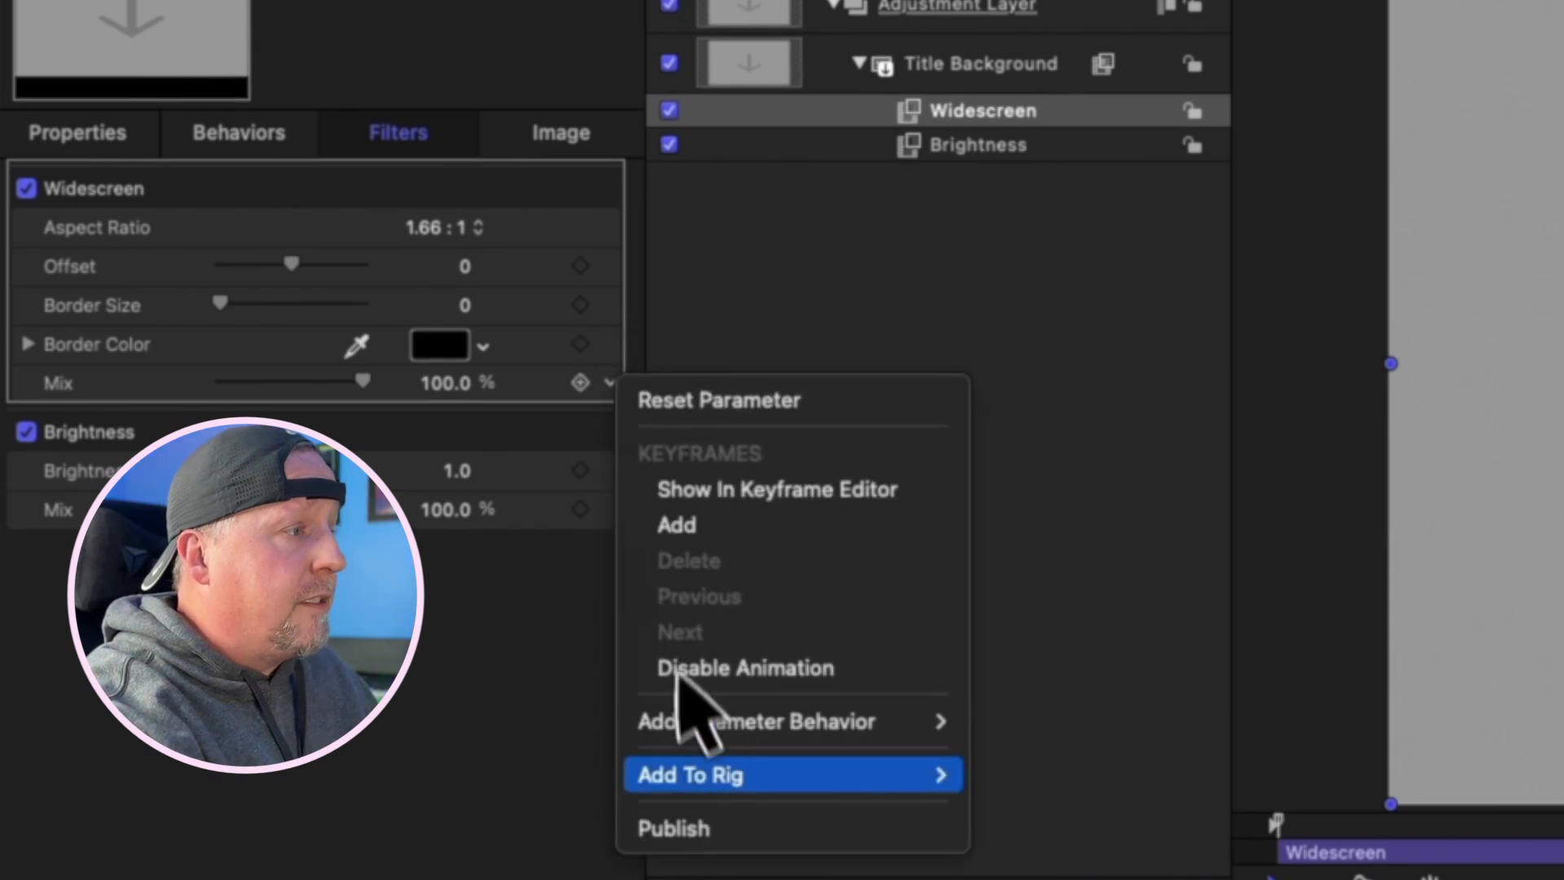
click(705, 835)
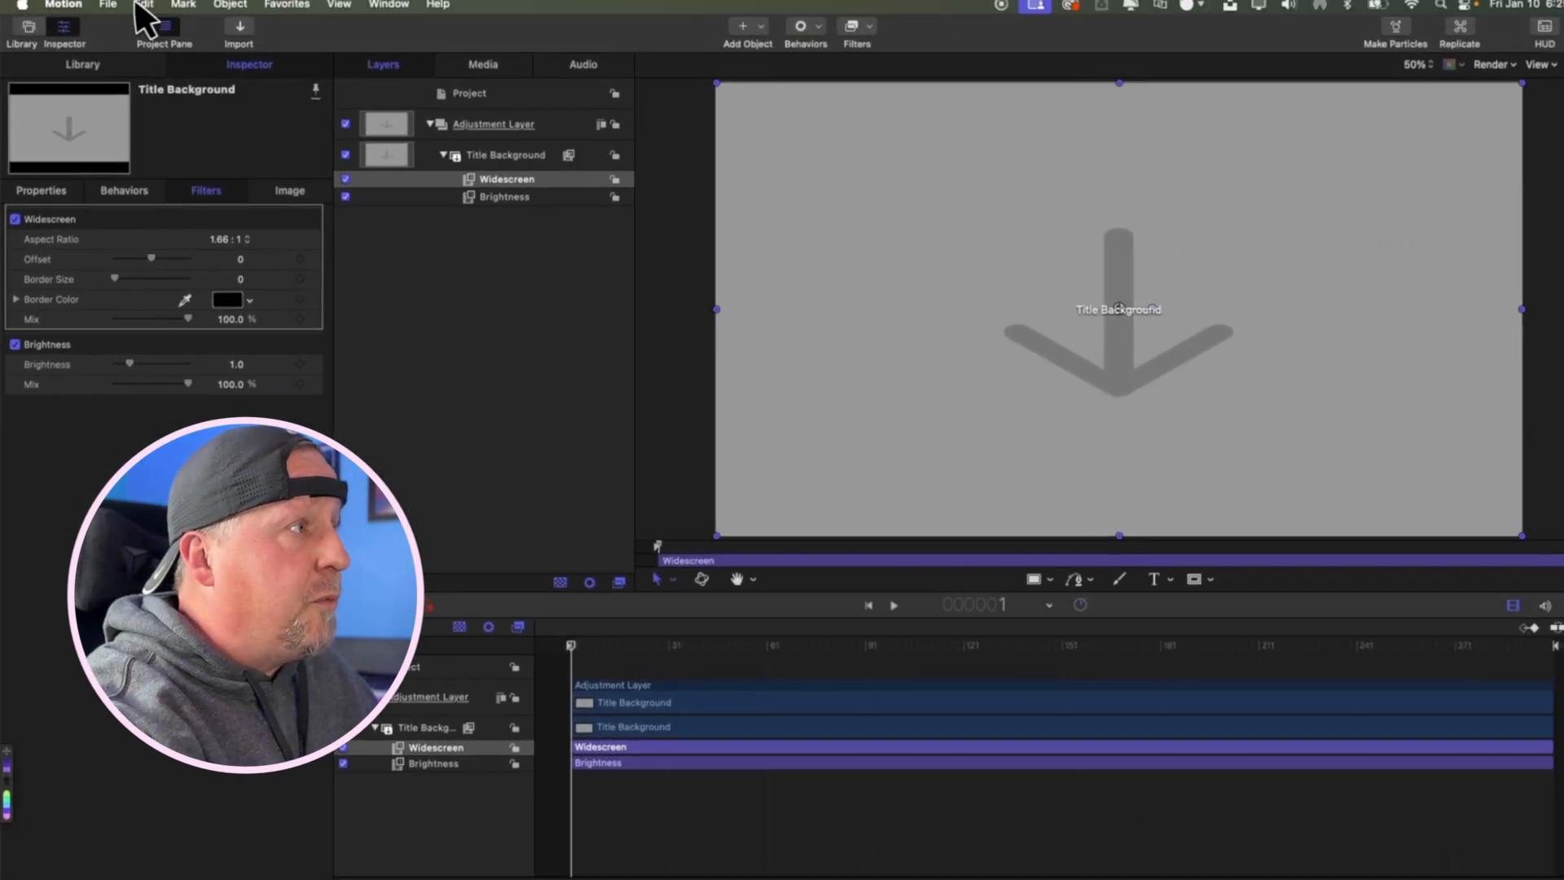
click(110, 7)
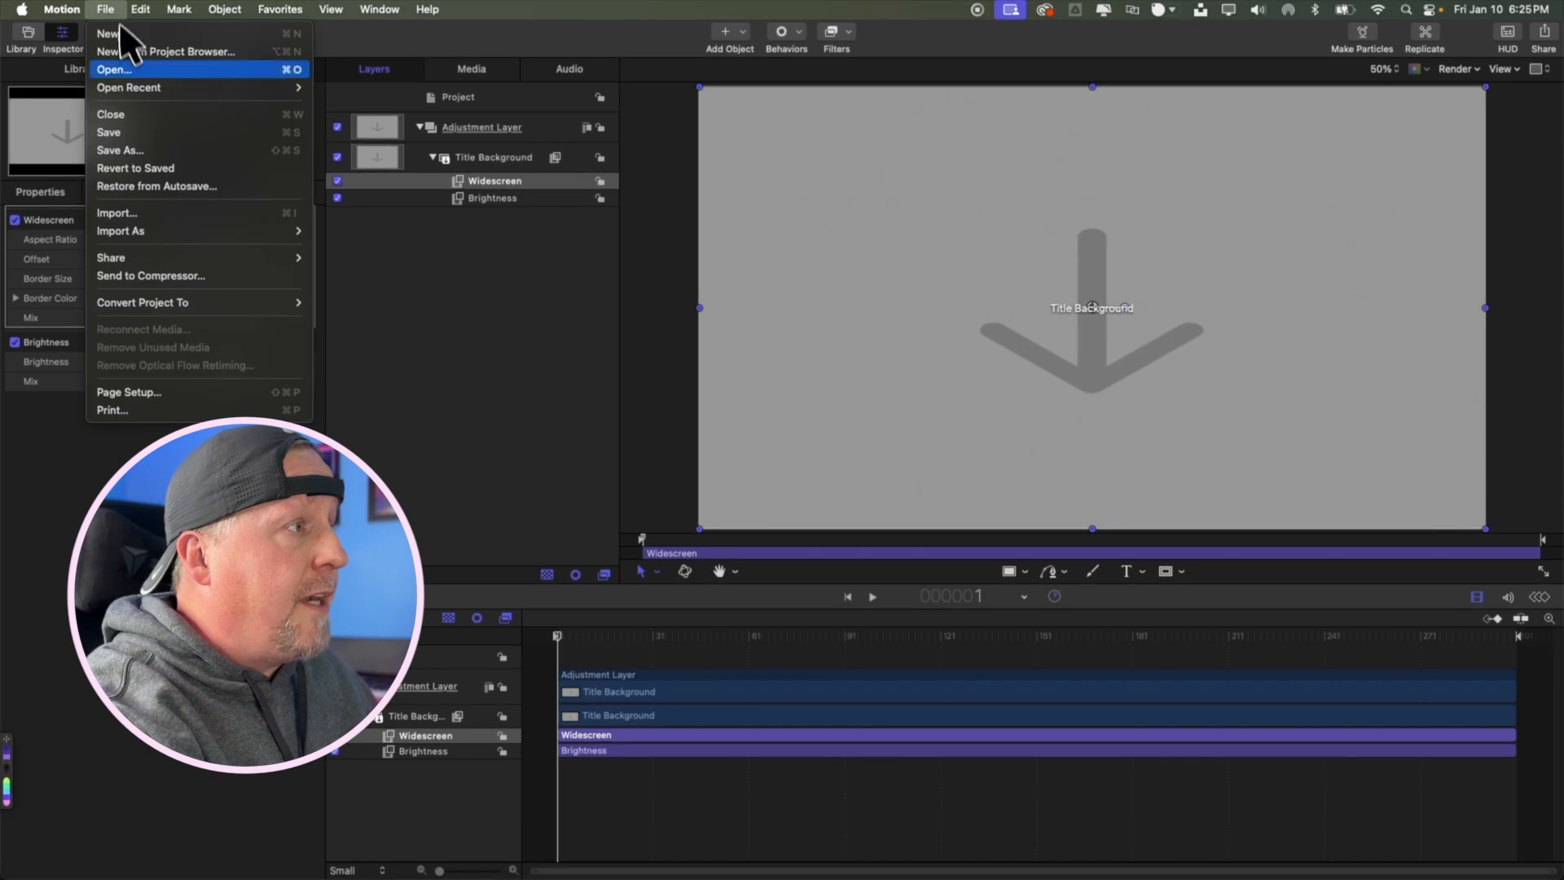
click(140, 130)
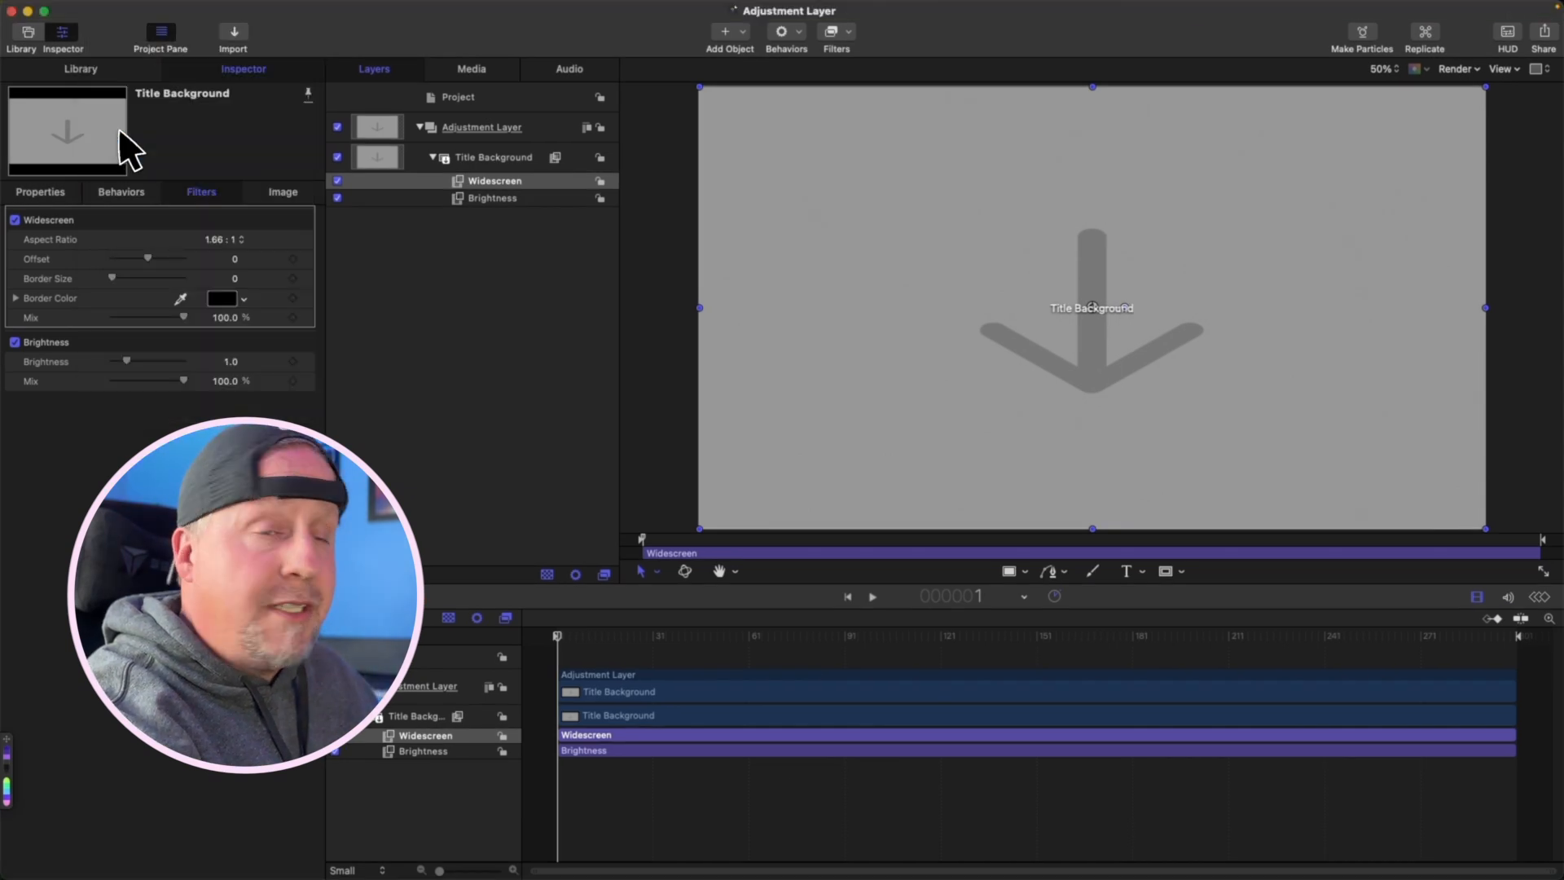
Step: Switch to Final Cut Pro and replace the adjustment layer above the lion clip with the updated Adjustment Layer title
click(394, 846)
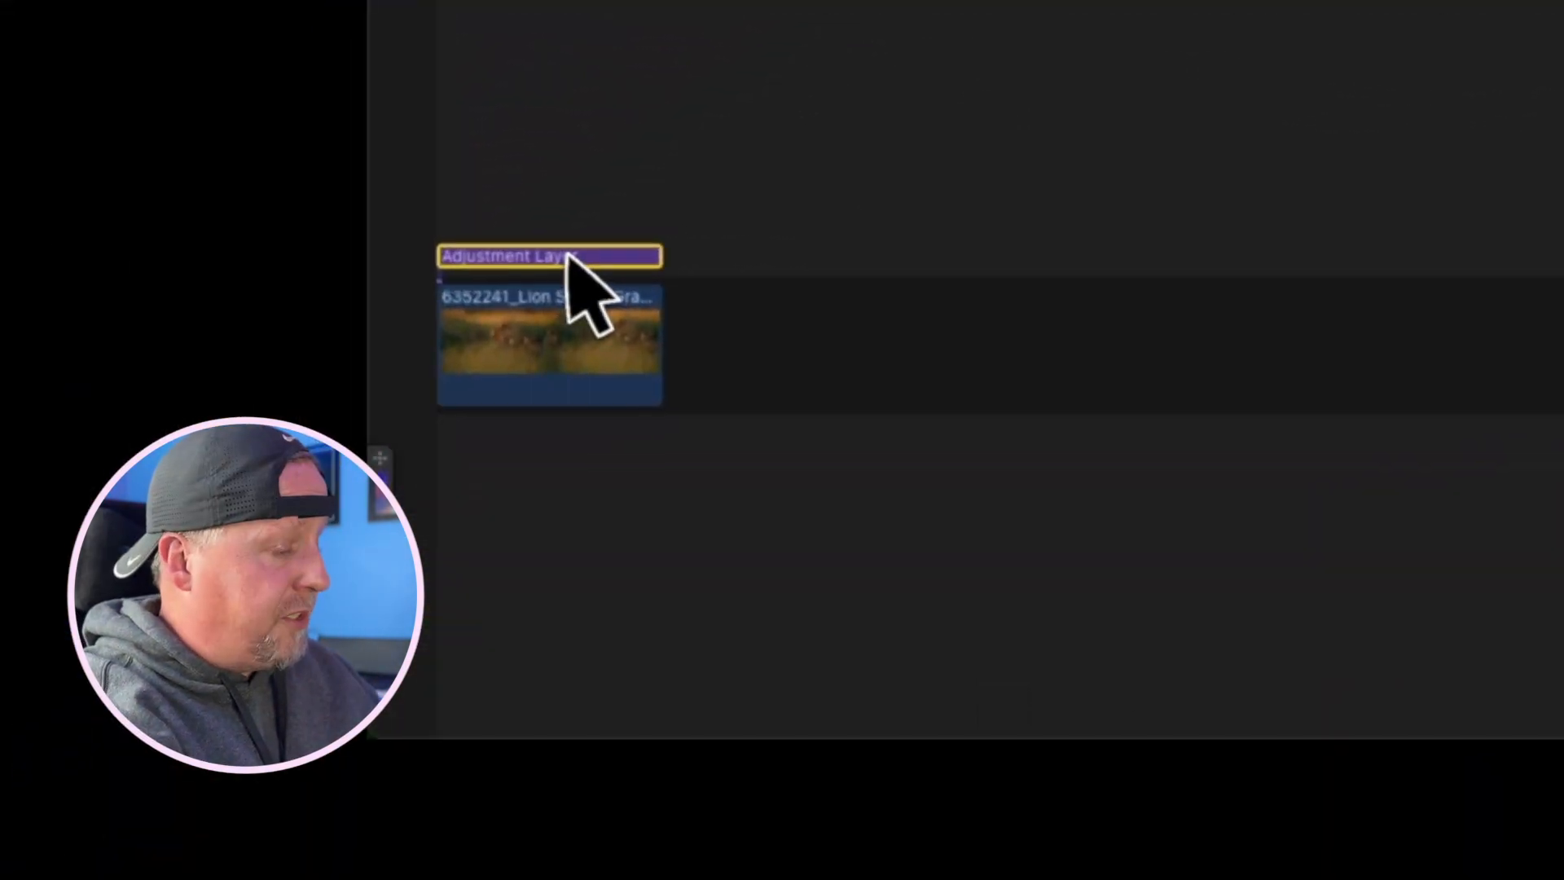
key(Delete)
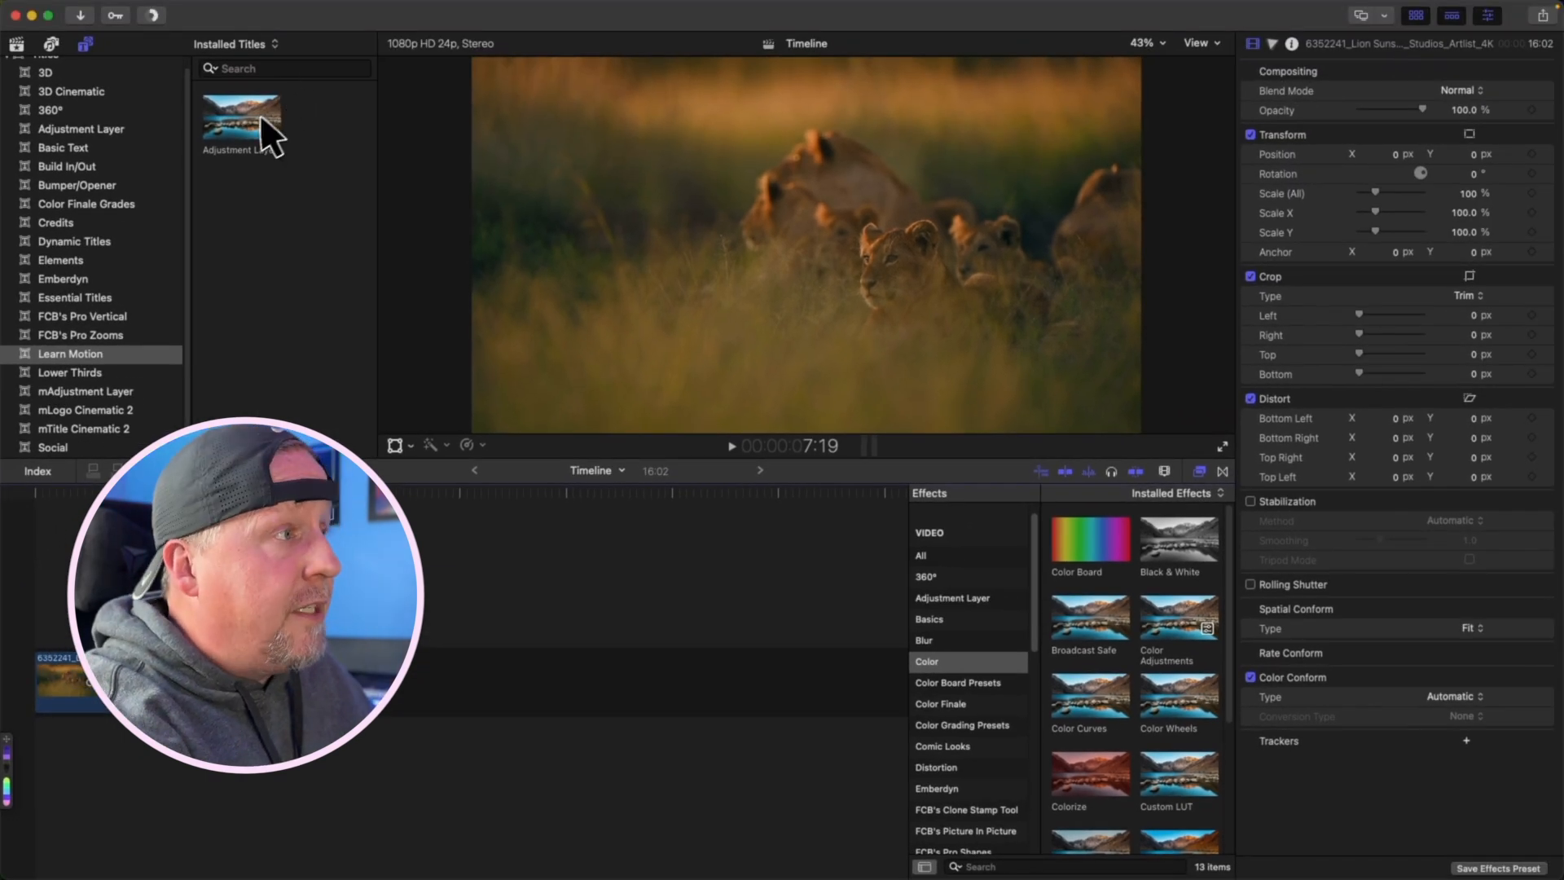
drag(262, 135, 53, 637)
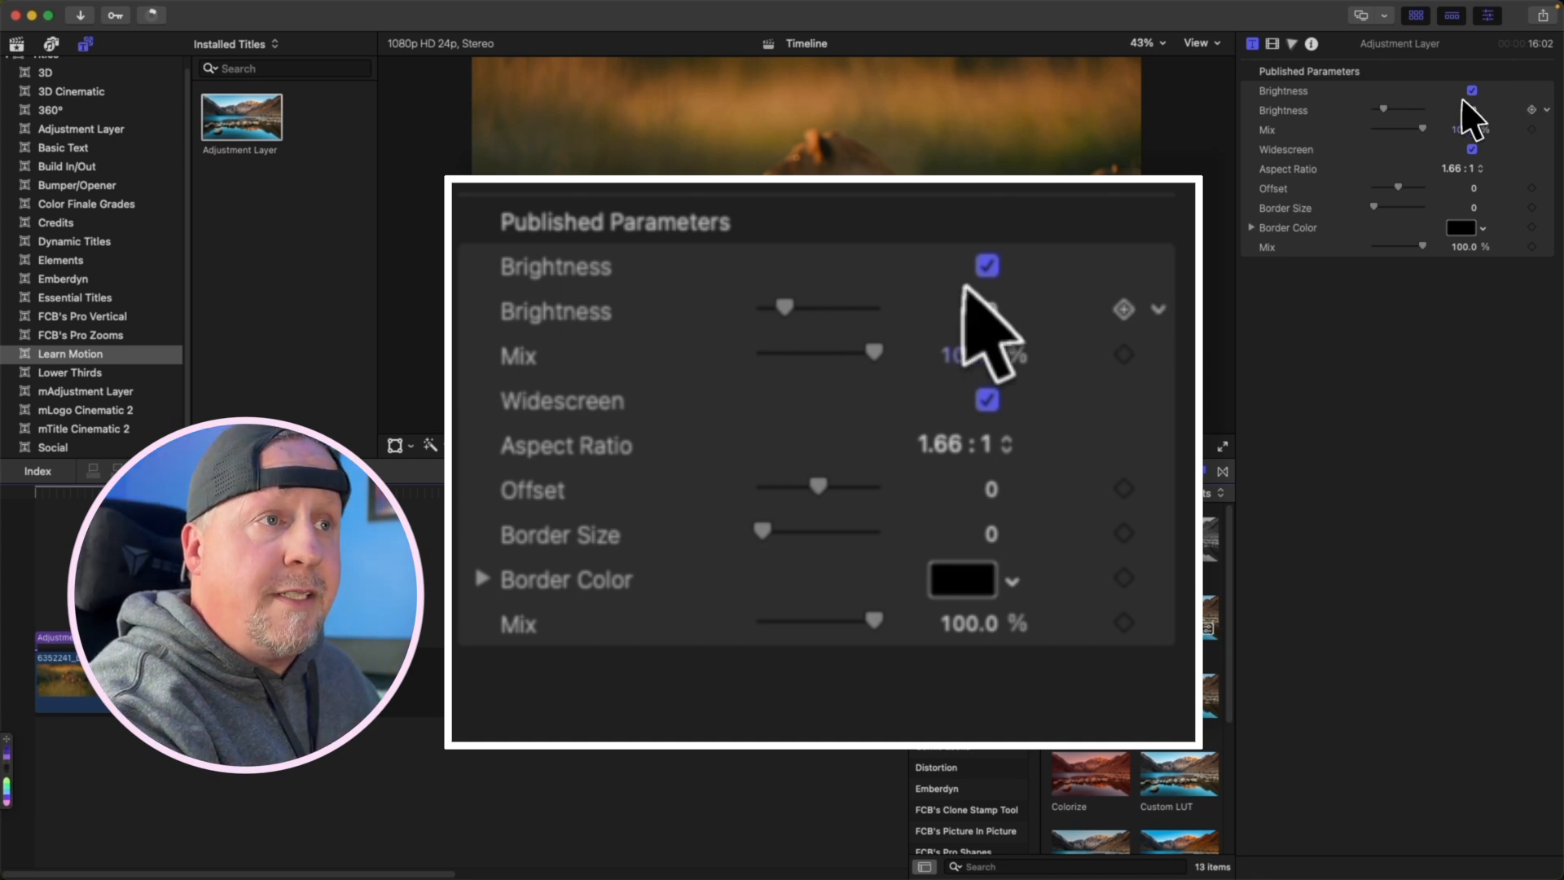
Step: Toggle the adjustment layer's Widescreen effect off and on, and choose a wider aspect ratio for it
click(1475, 150)
click(1476, 150)
click(1476, 169)
click(1469, 255)
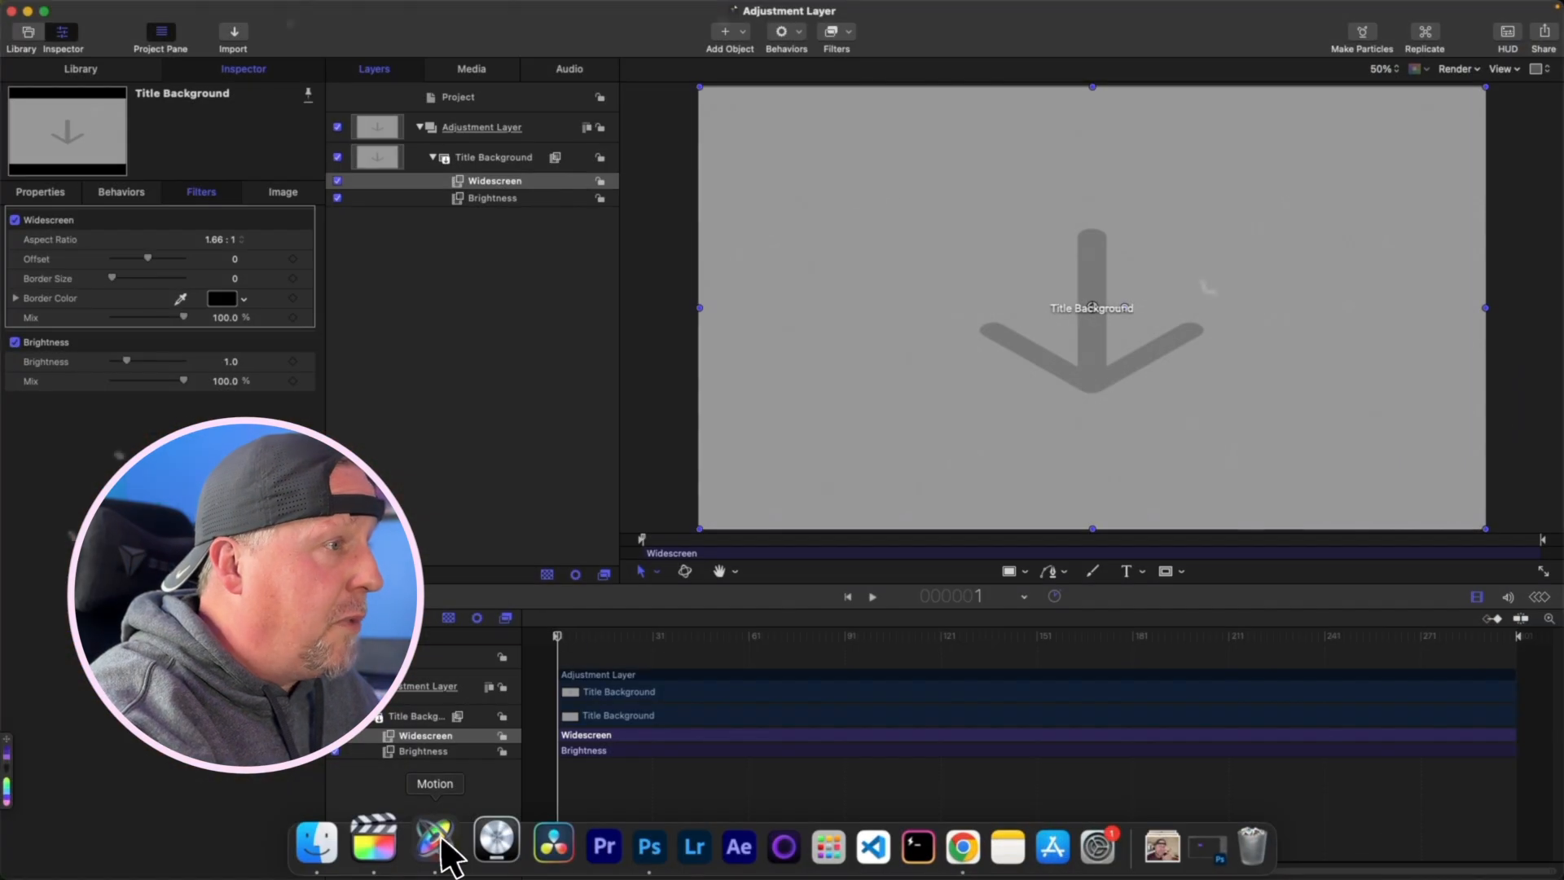
Step: Switch to Motion and add a Colorize filter from the Color category to the Title Background drop zone
click(282, 272)
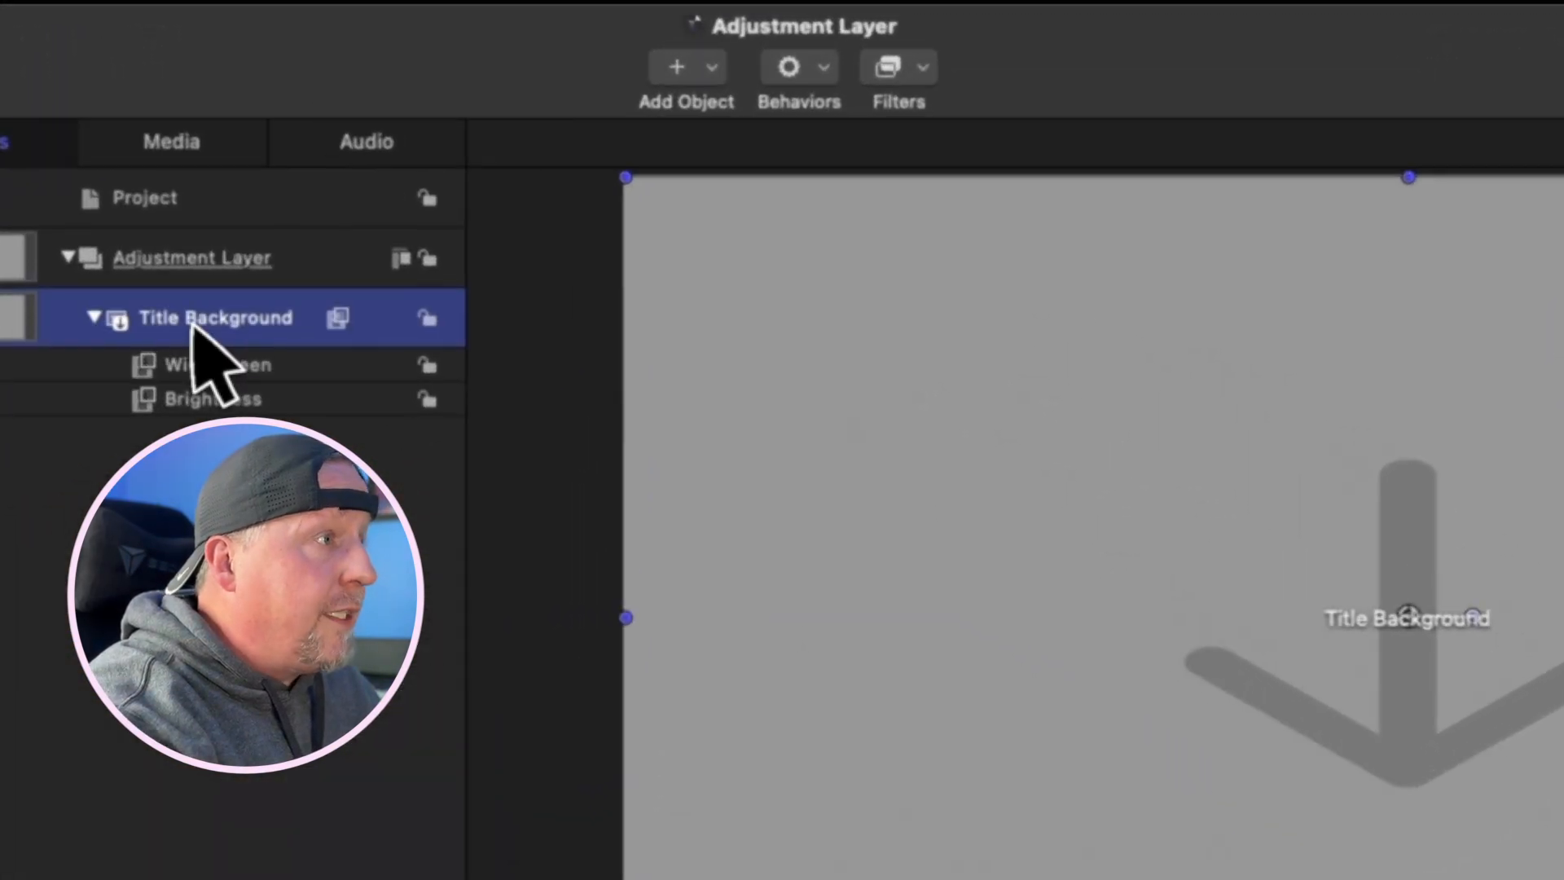
click(935, 67)
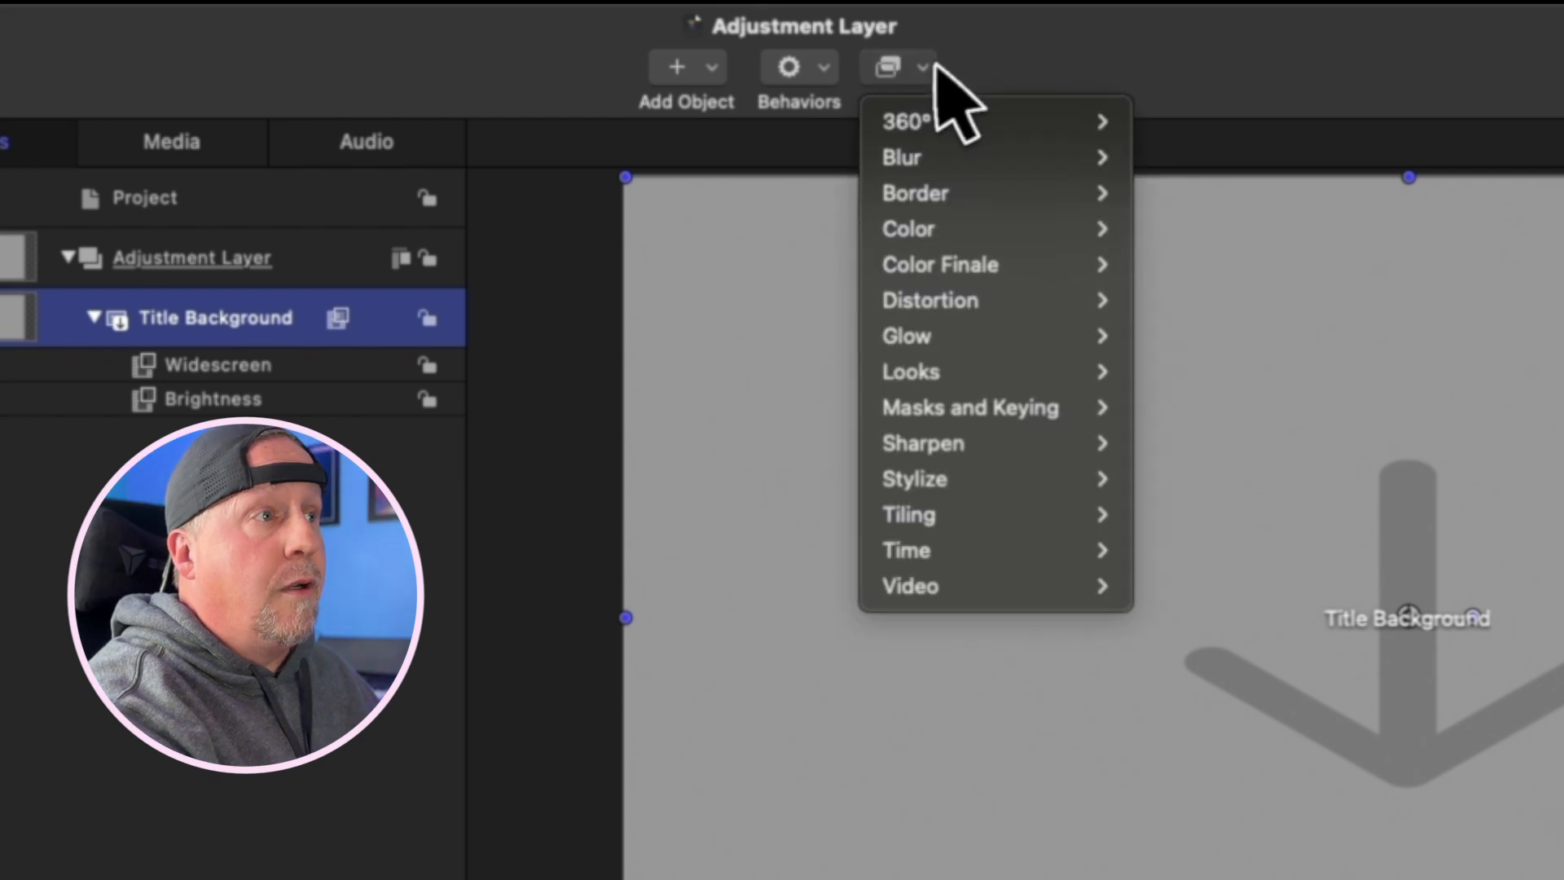
mouse_move(1068, 241)
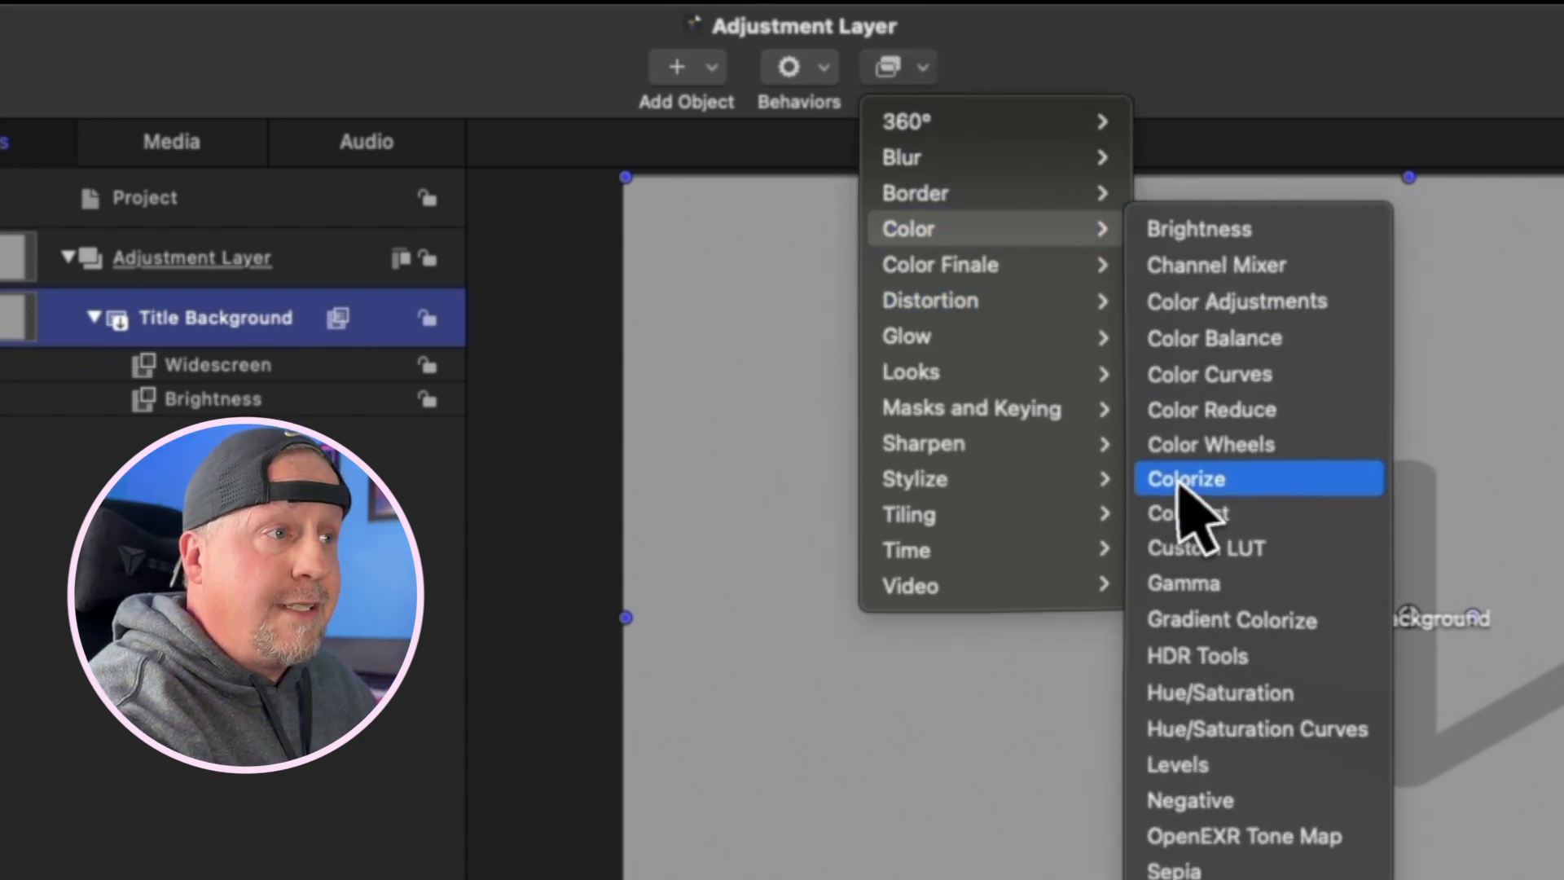
click(1177, 482)
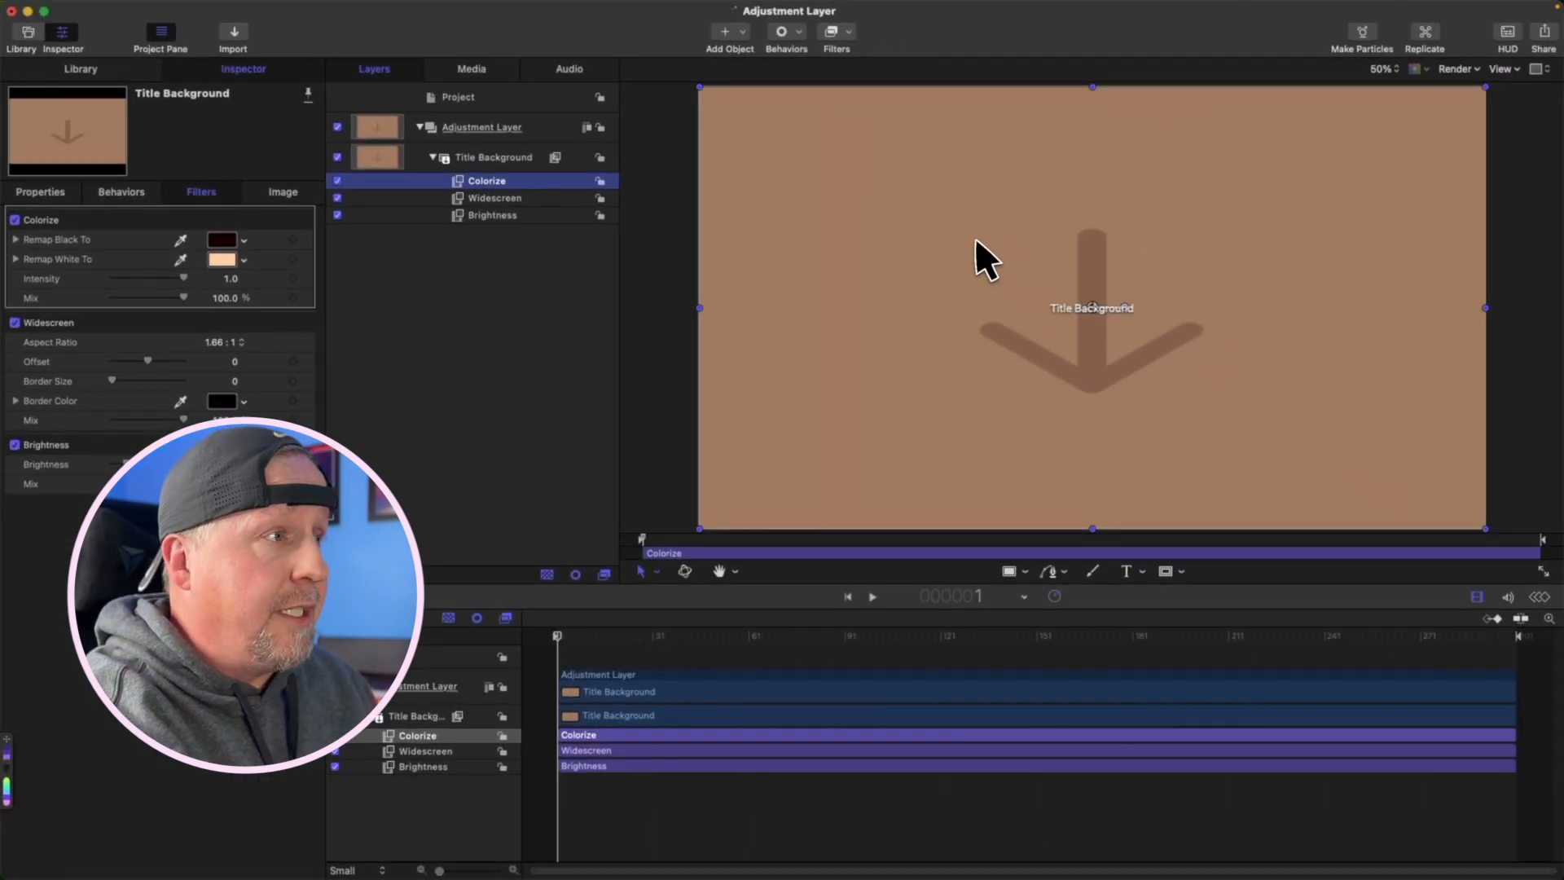
click(481, 261)
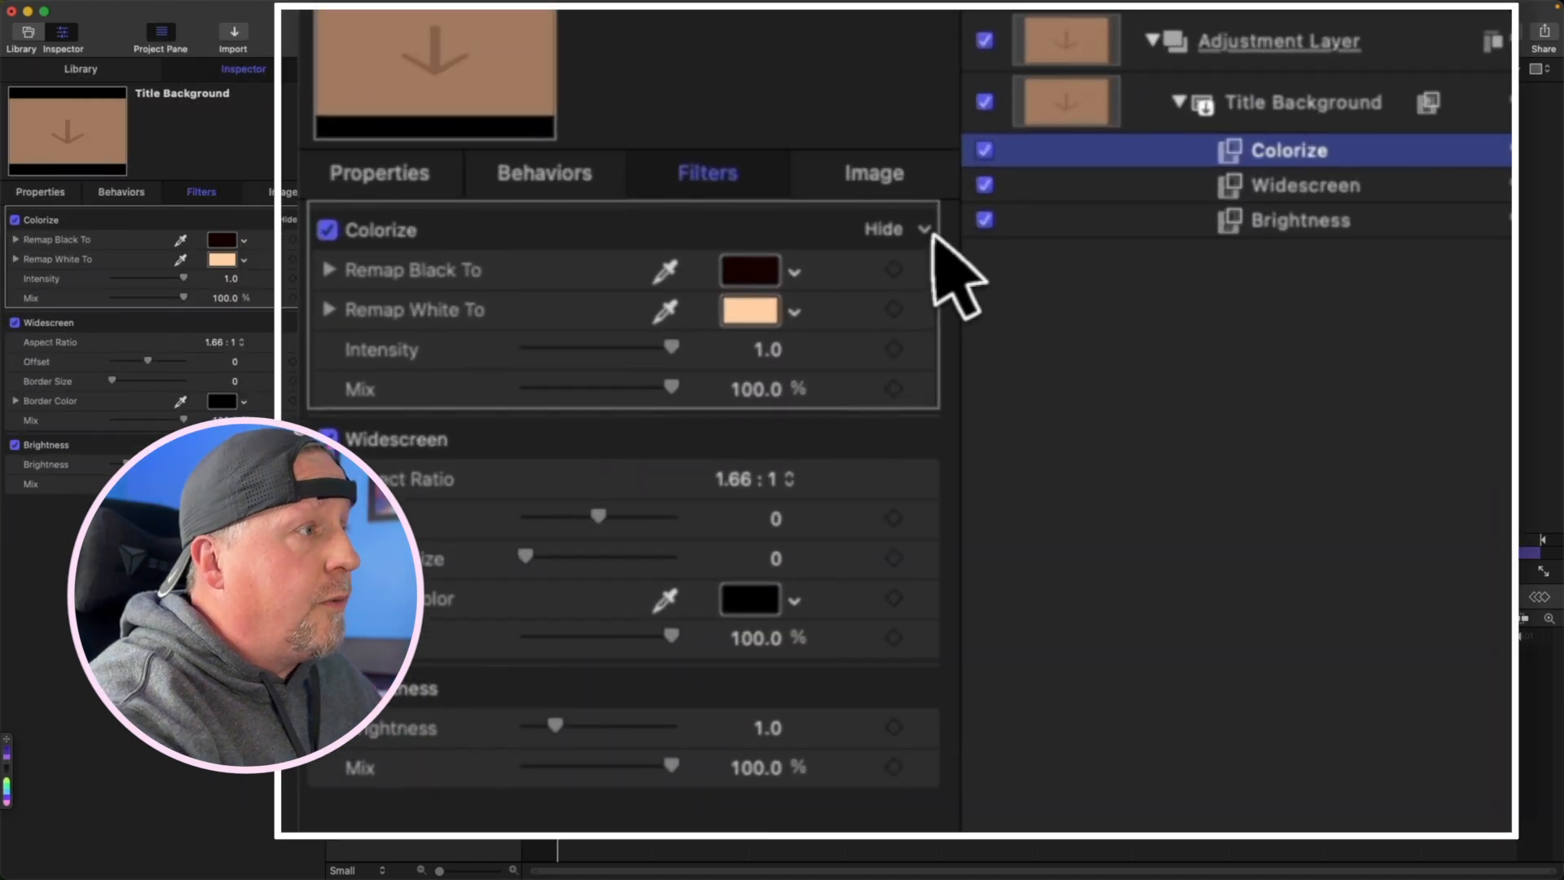
Step: Publish the Colorize filter's on/off switch, Remap Black To, Remap White To, Intensity and Mix, and save the template
click(934, 232)
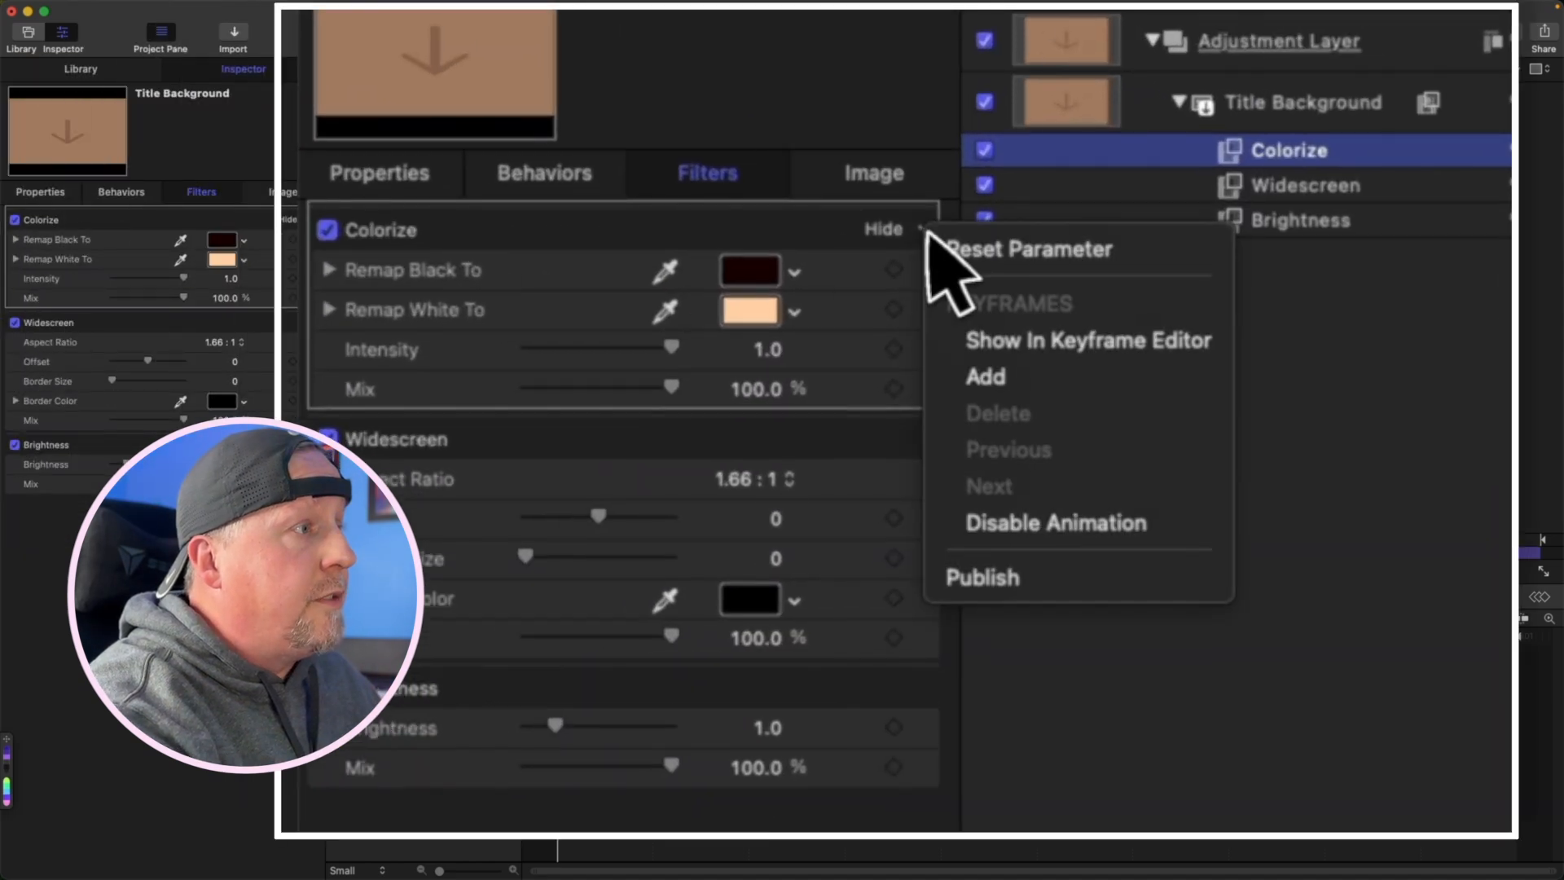
click(984, 579)
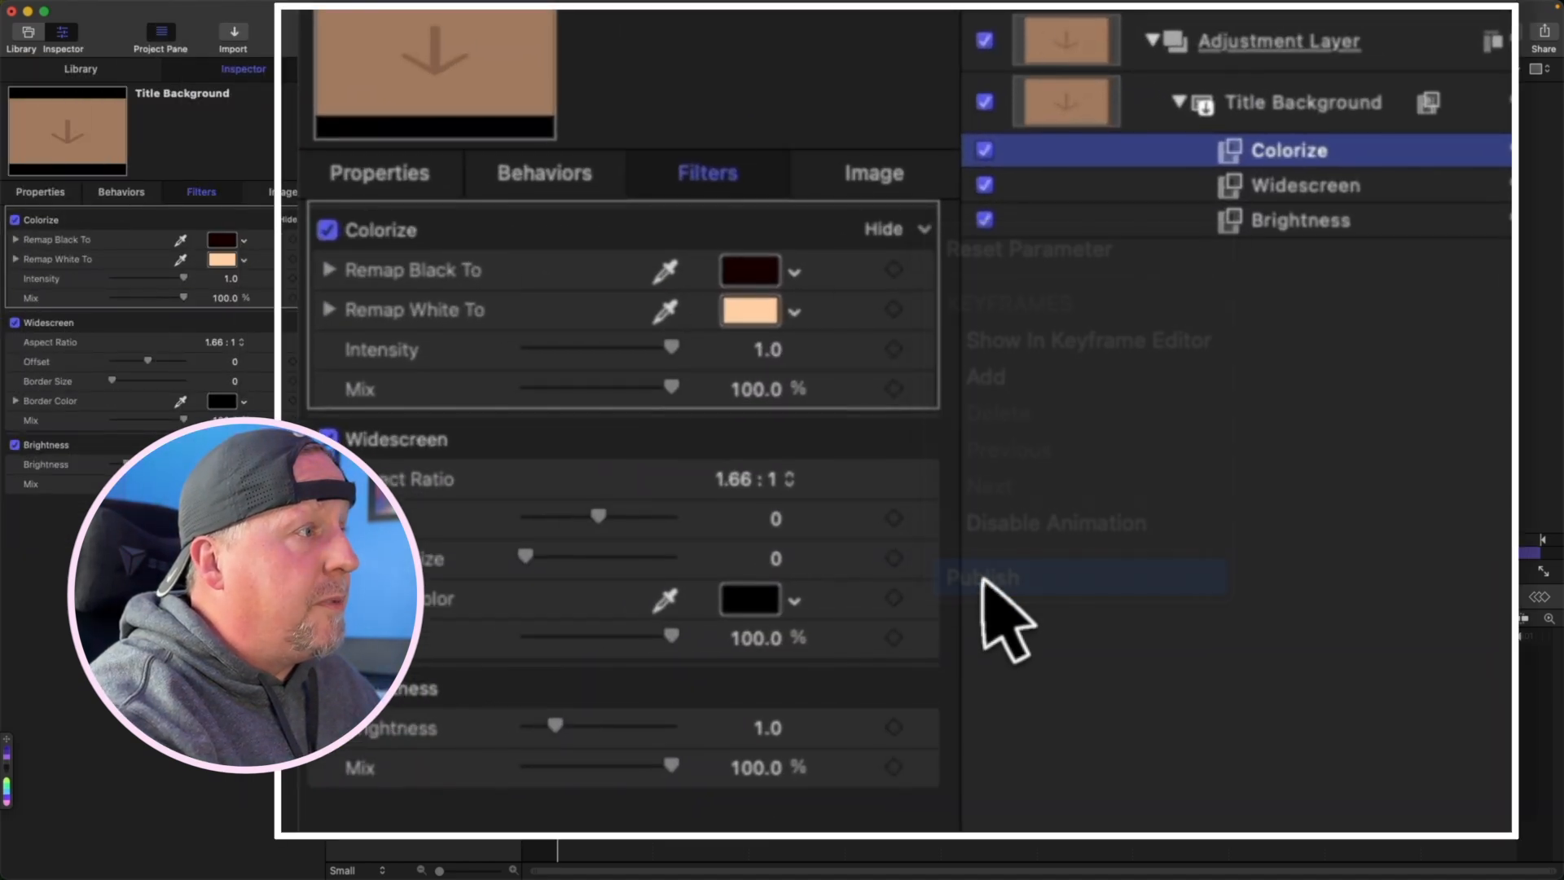
click(924, 269)
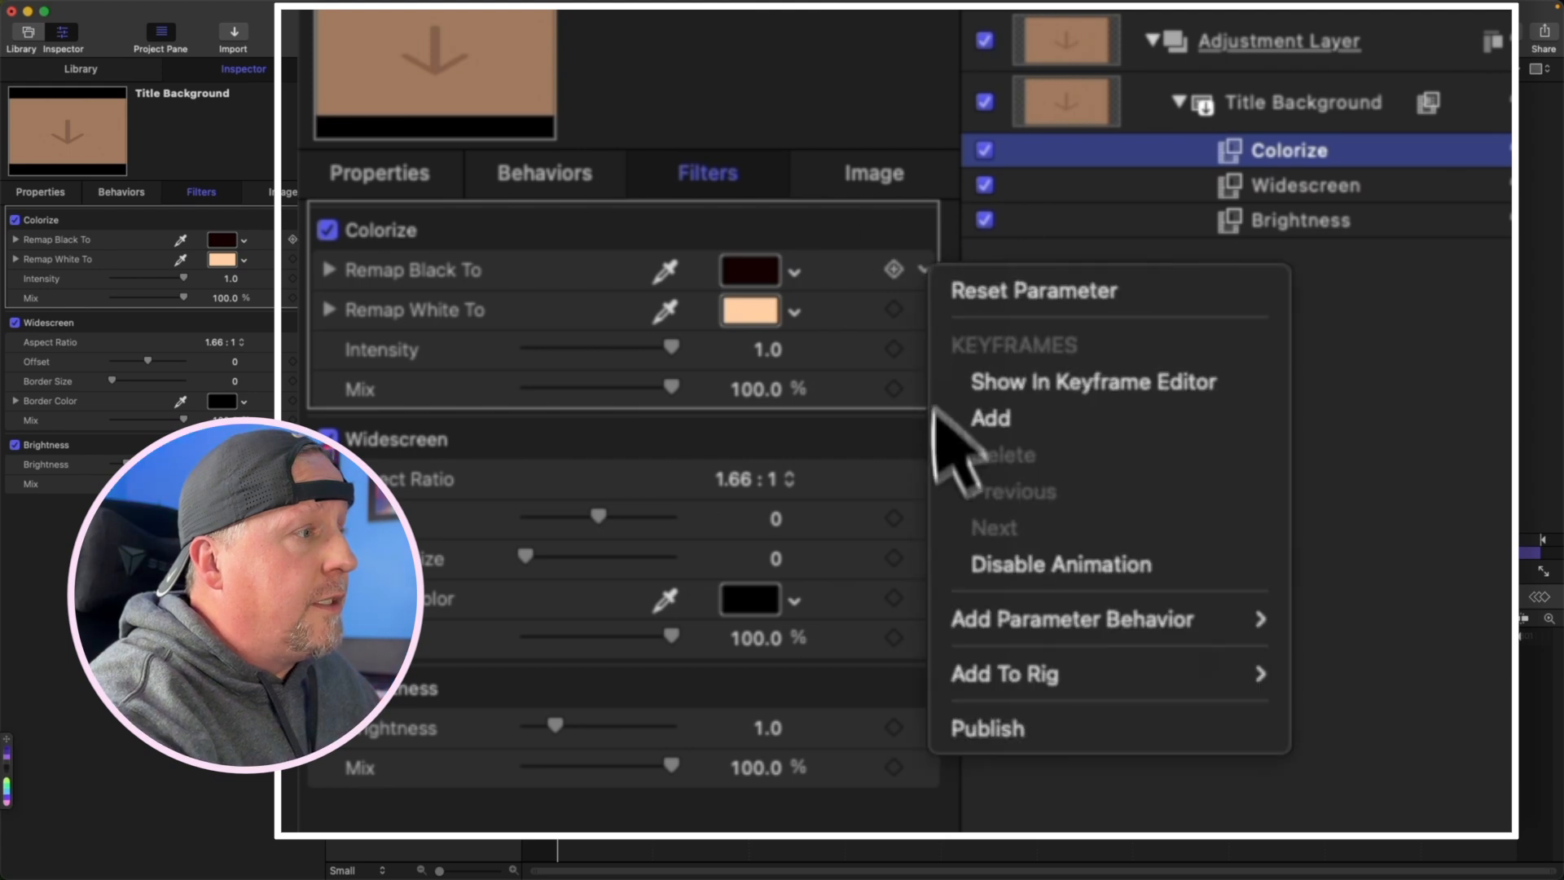
click(990, 727)
click(920, 310)
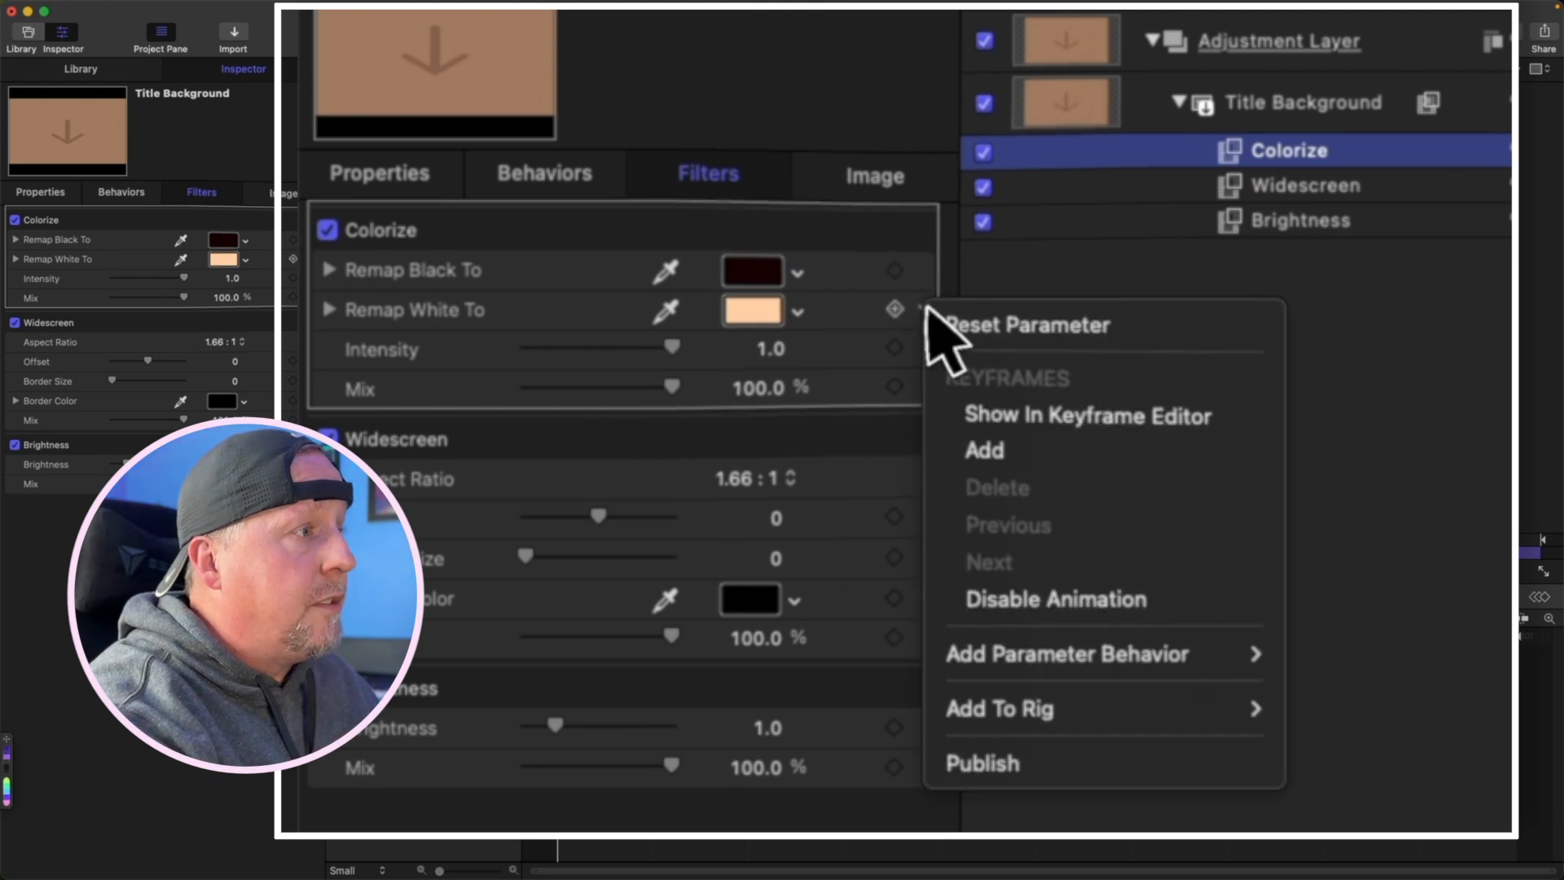
click(982, 766)
click(923, 349)
click(989, 810)
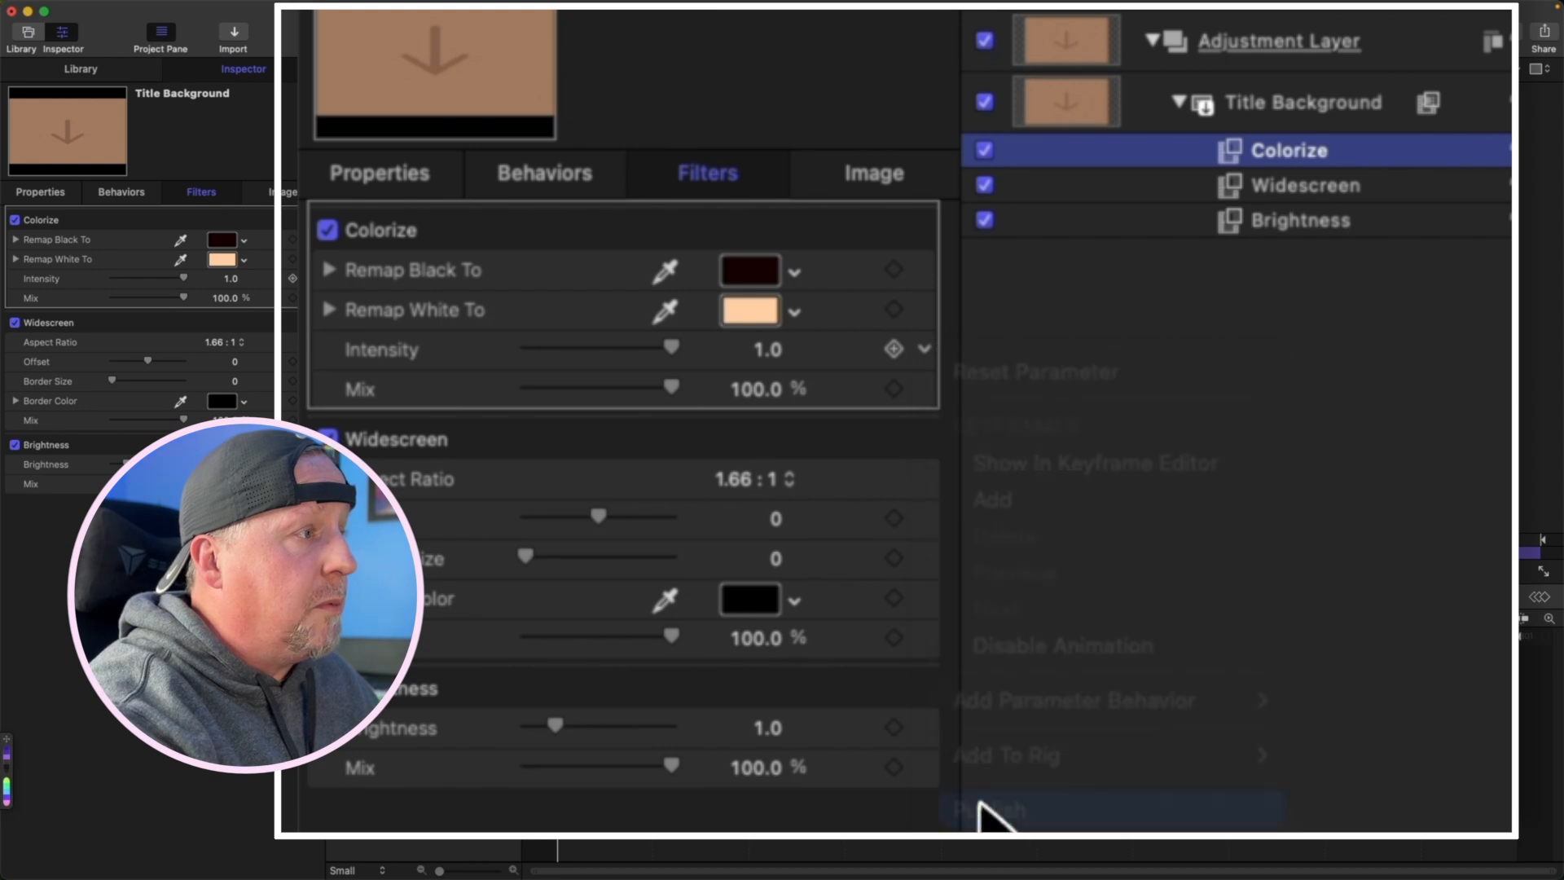
click(925, 390)
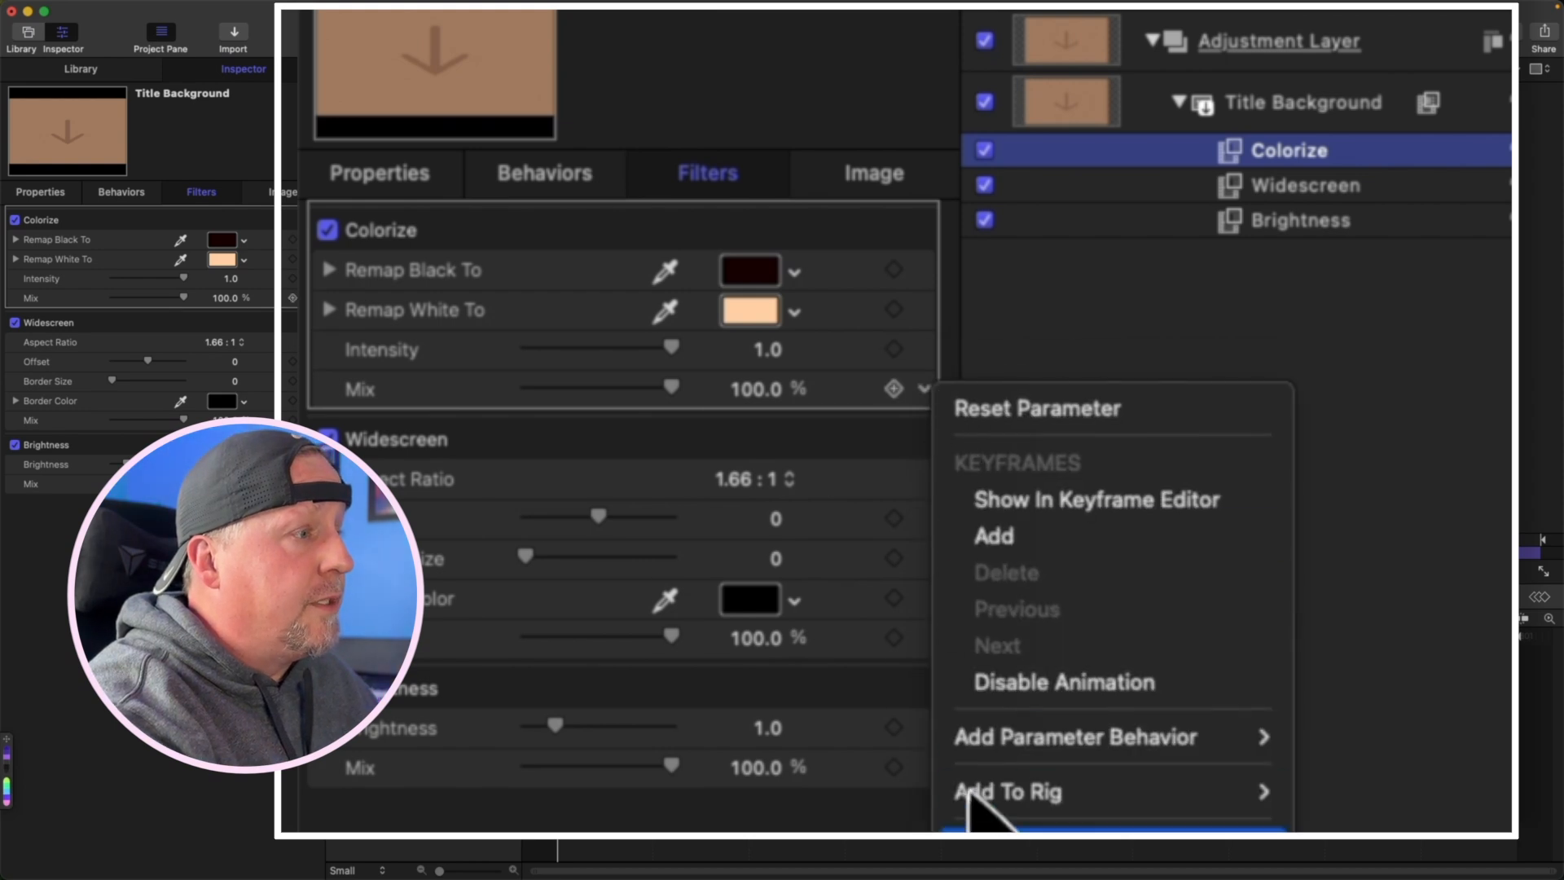
click(984, 824)
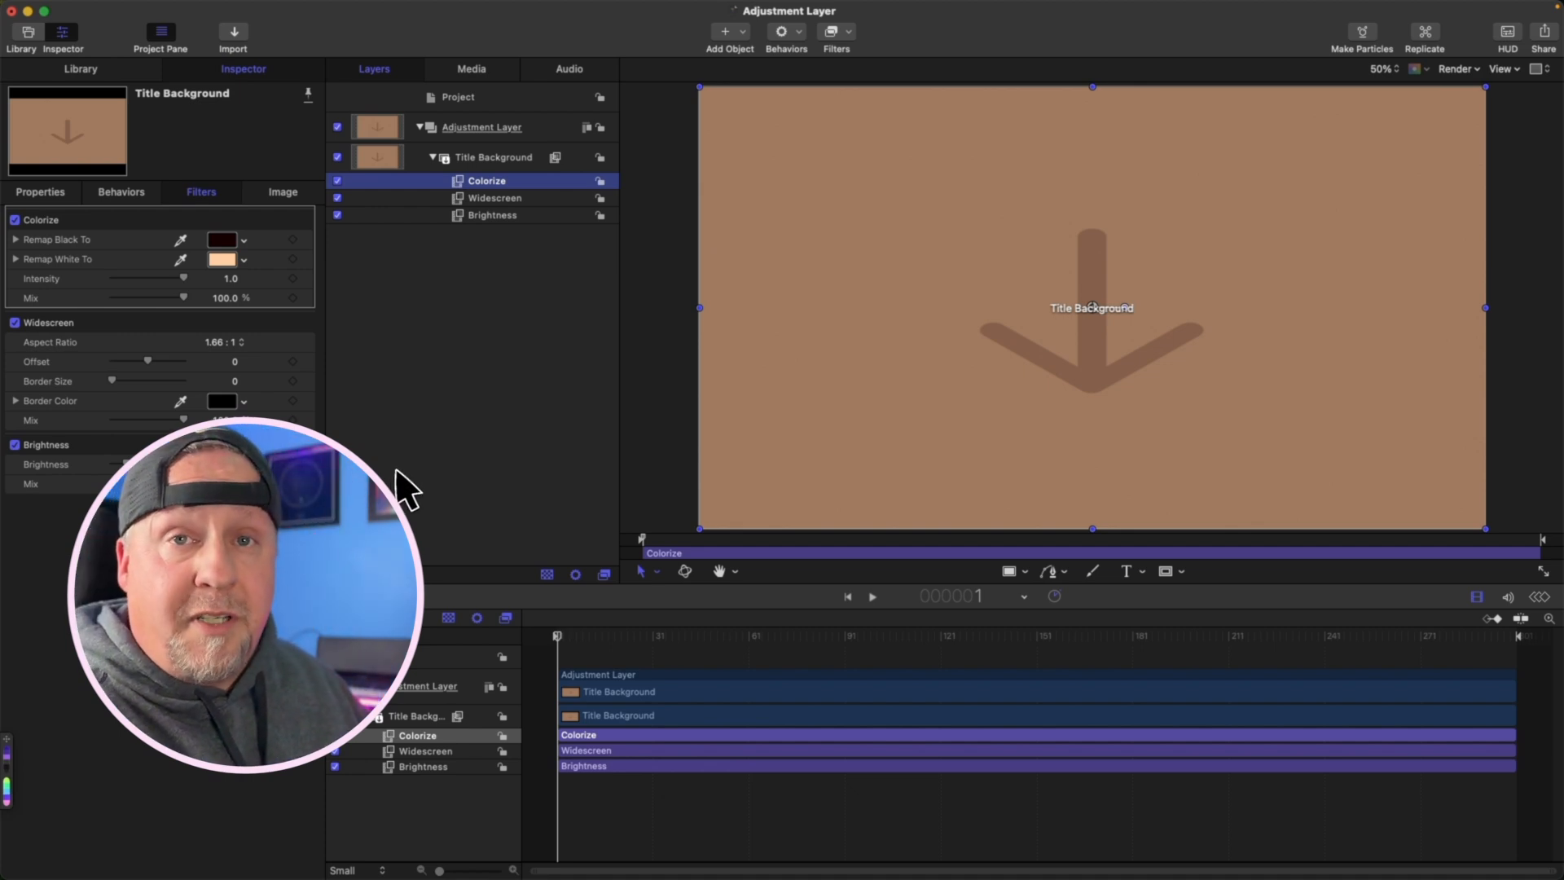
mouse_move(26, 8)
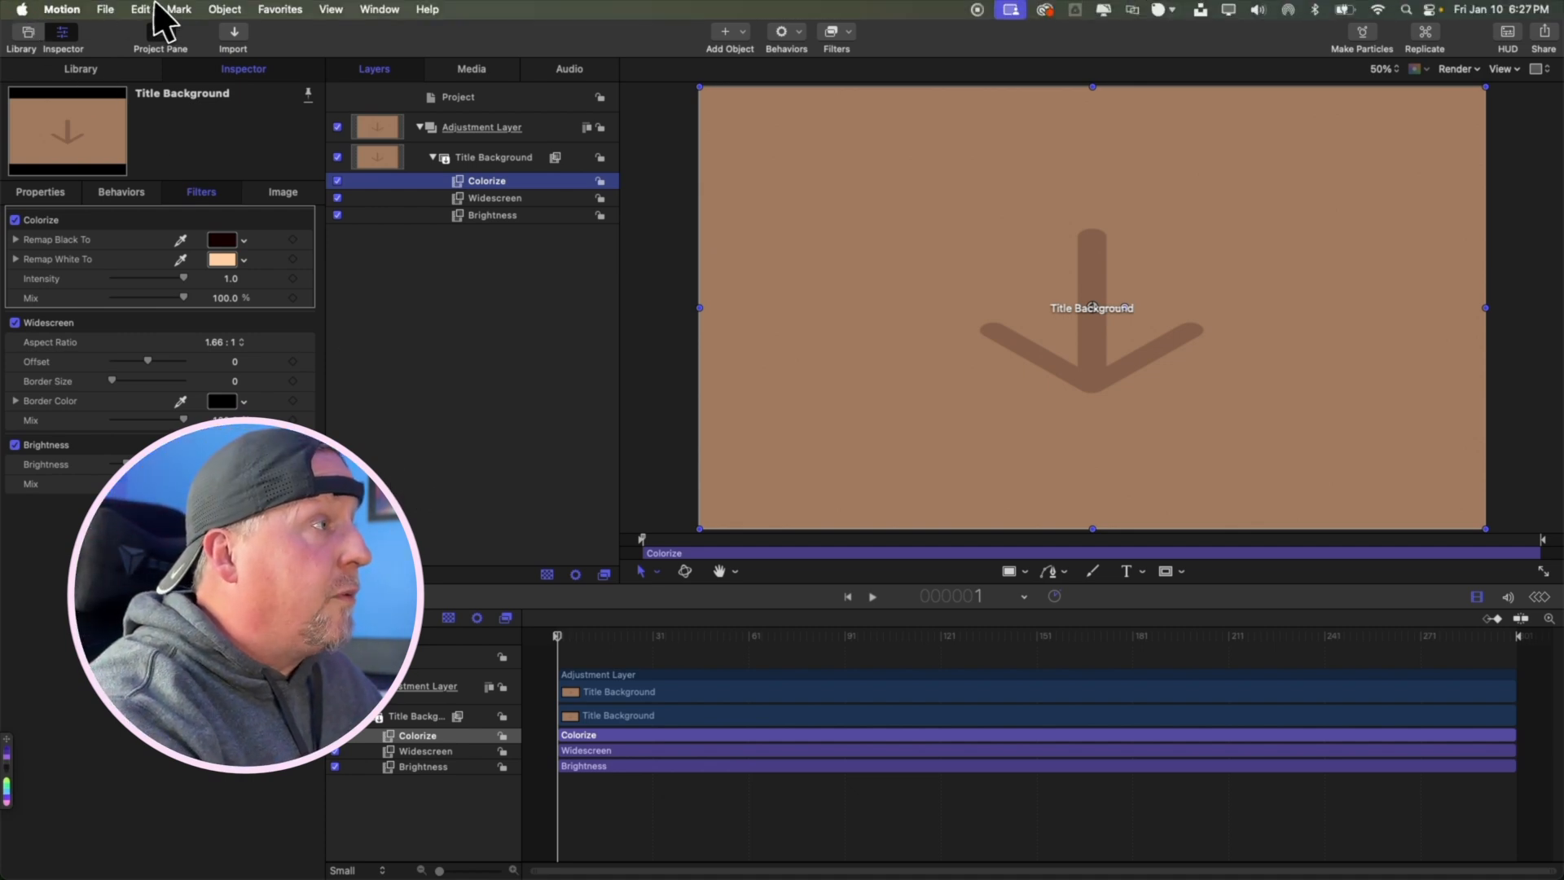
click(113, 10)
click(127, 133)
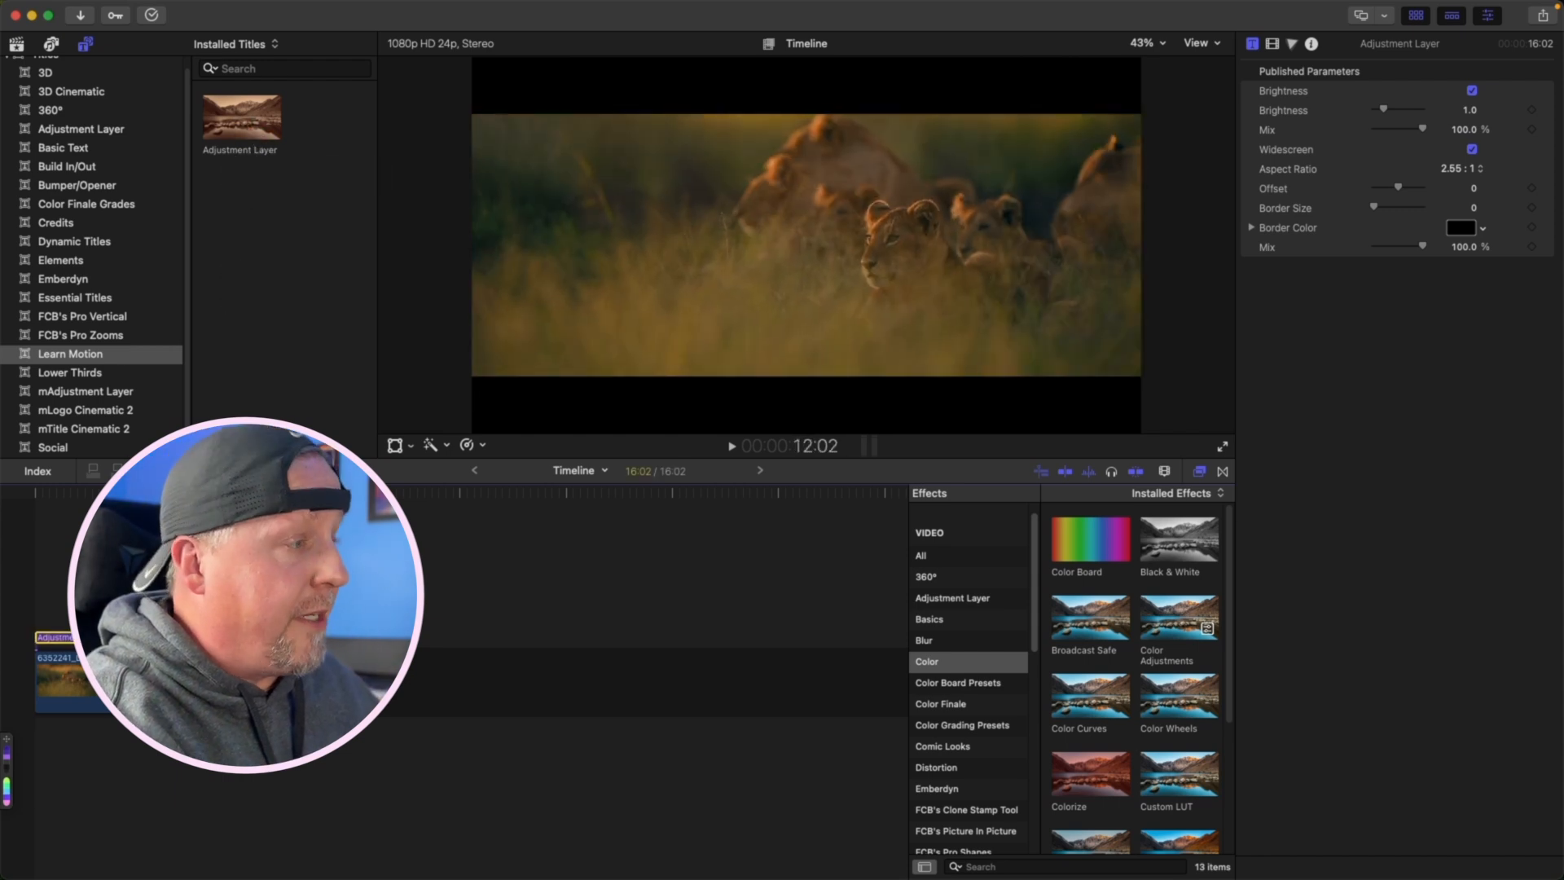
Step: Switch to Final Cut Pro, replace the lion clip's adjustment layer with the updated title, and turn off its Brightness, Widescreen and Colorize effects
key(BackSpace)
drag(265, 119, 49, 635)
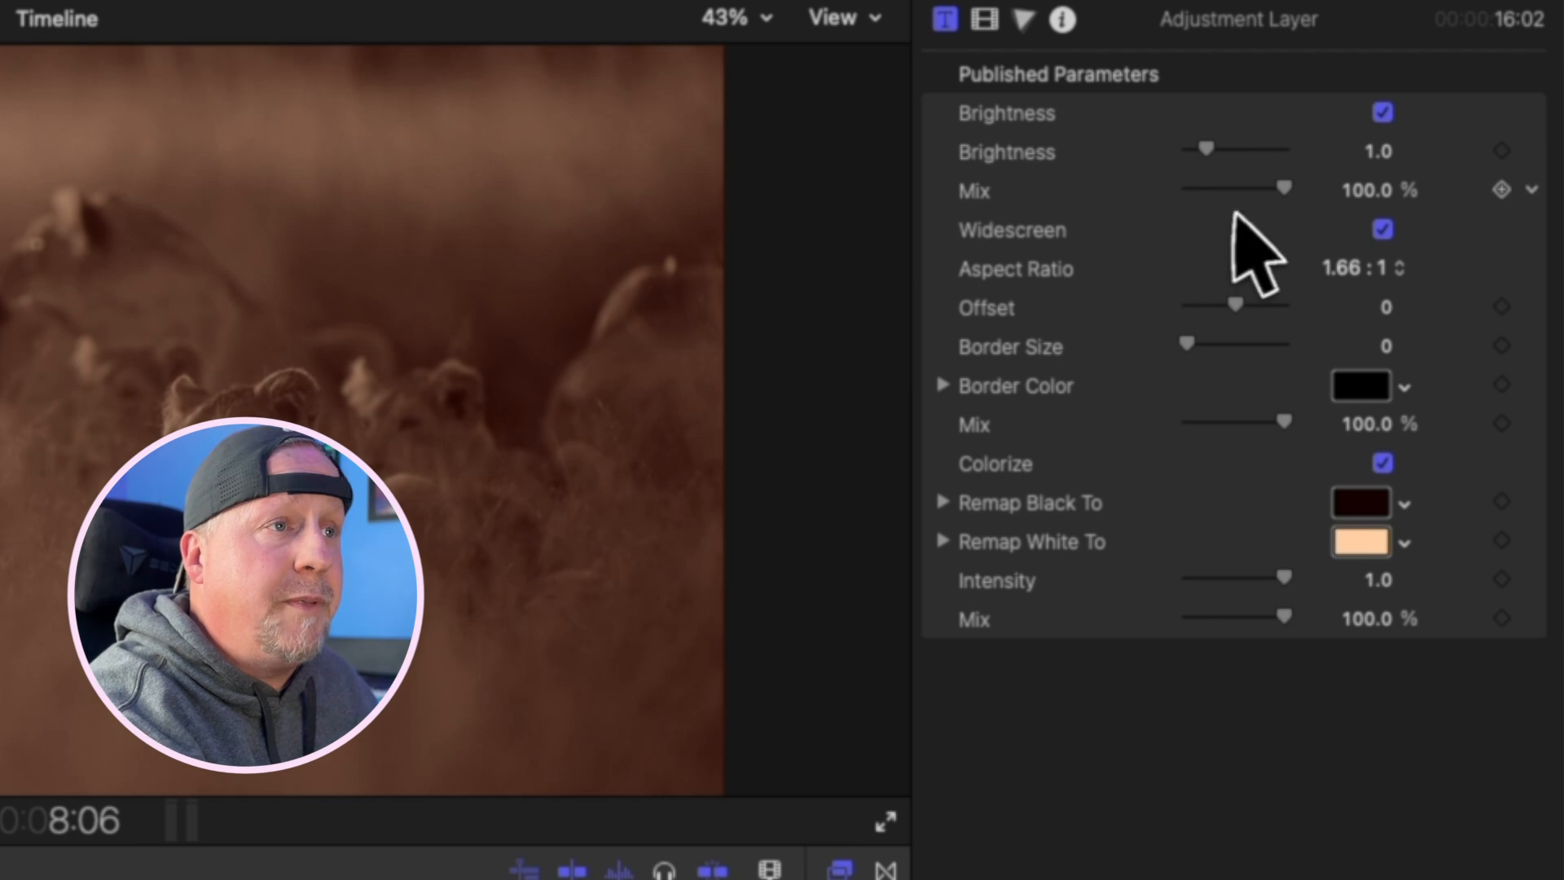
click(1383, 113)
click(1382, 230)
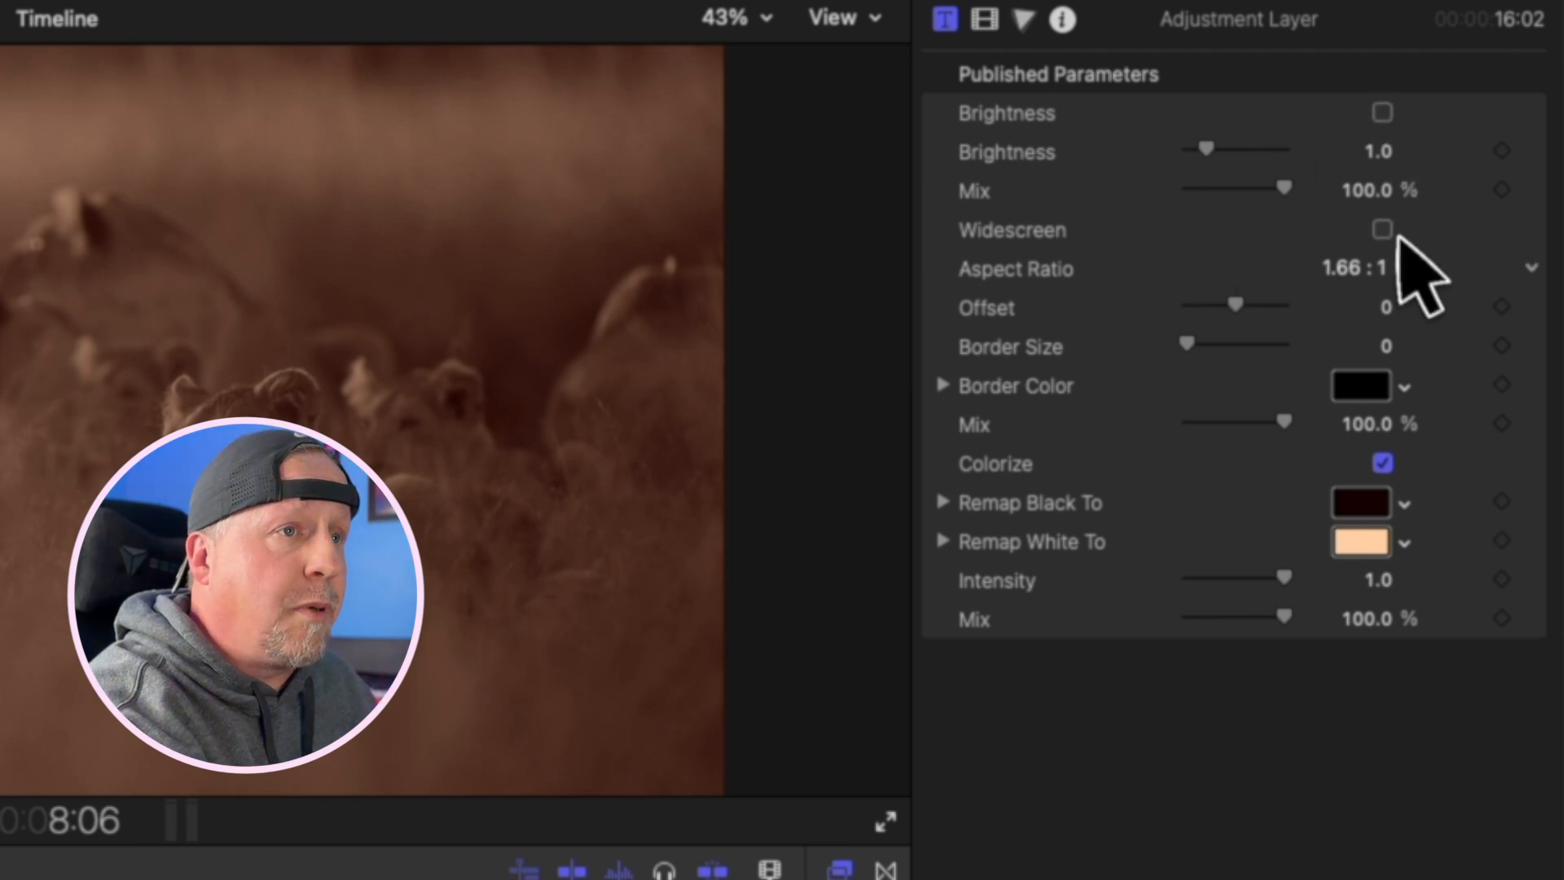
click(1382, 463)
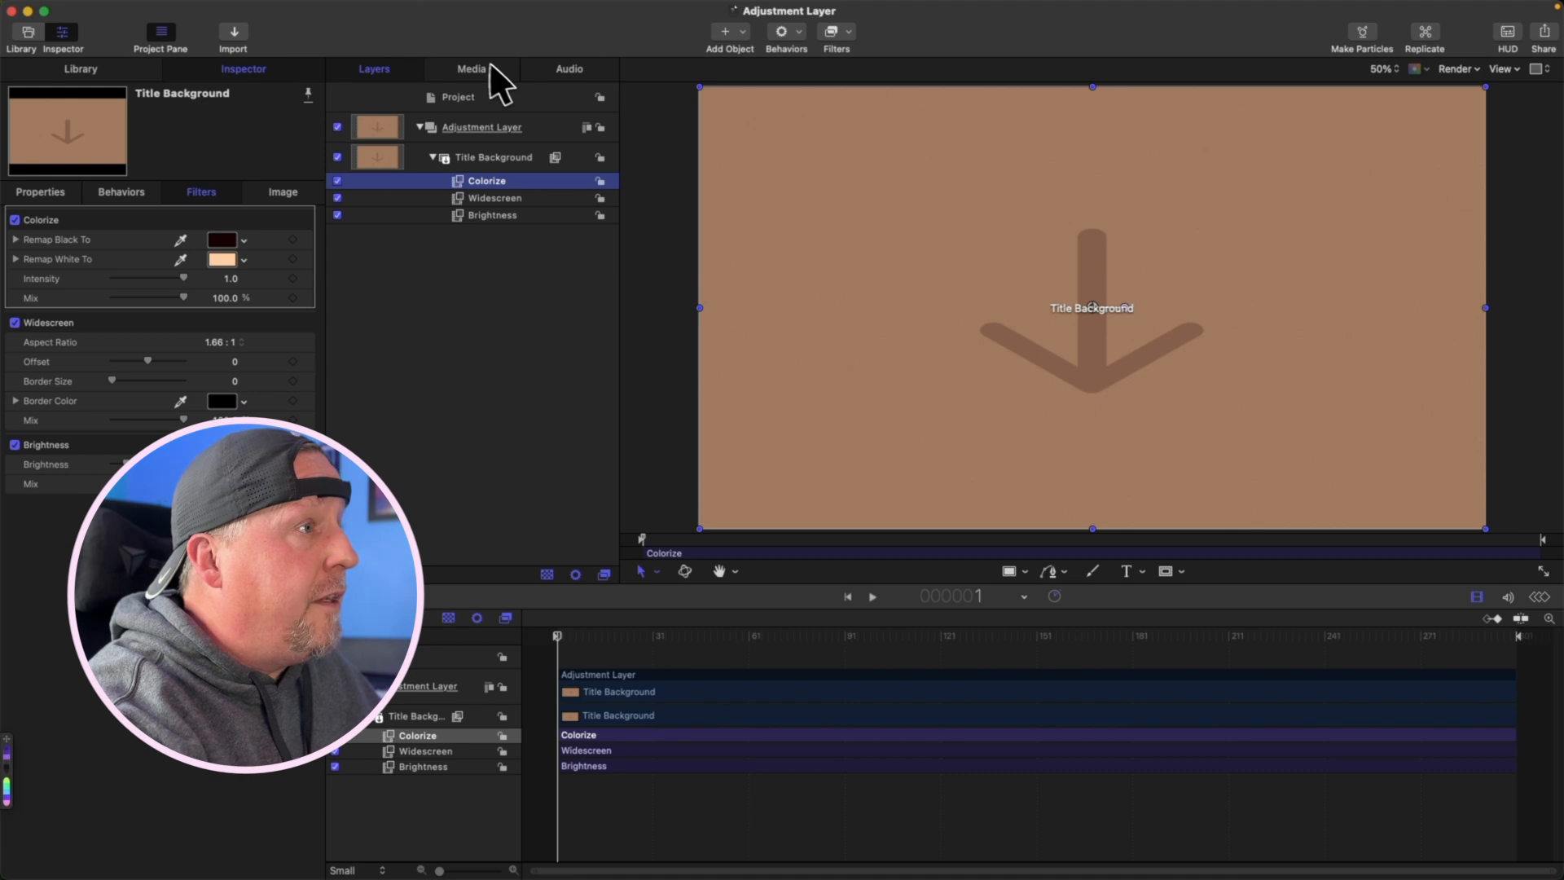
Step: Switch to Motion, turn off Brightness, Widescreen and Colorize in the project's published parameters, and save the template
click(465, 101)
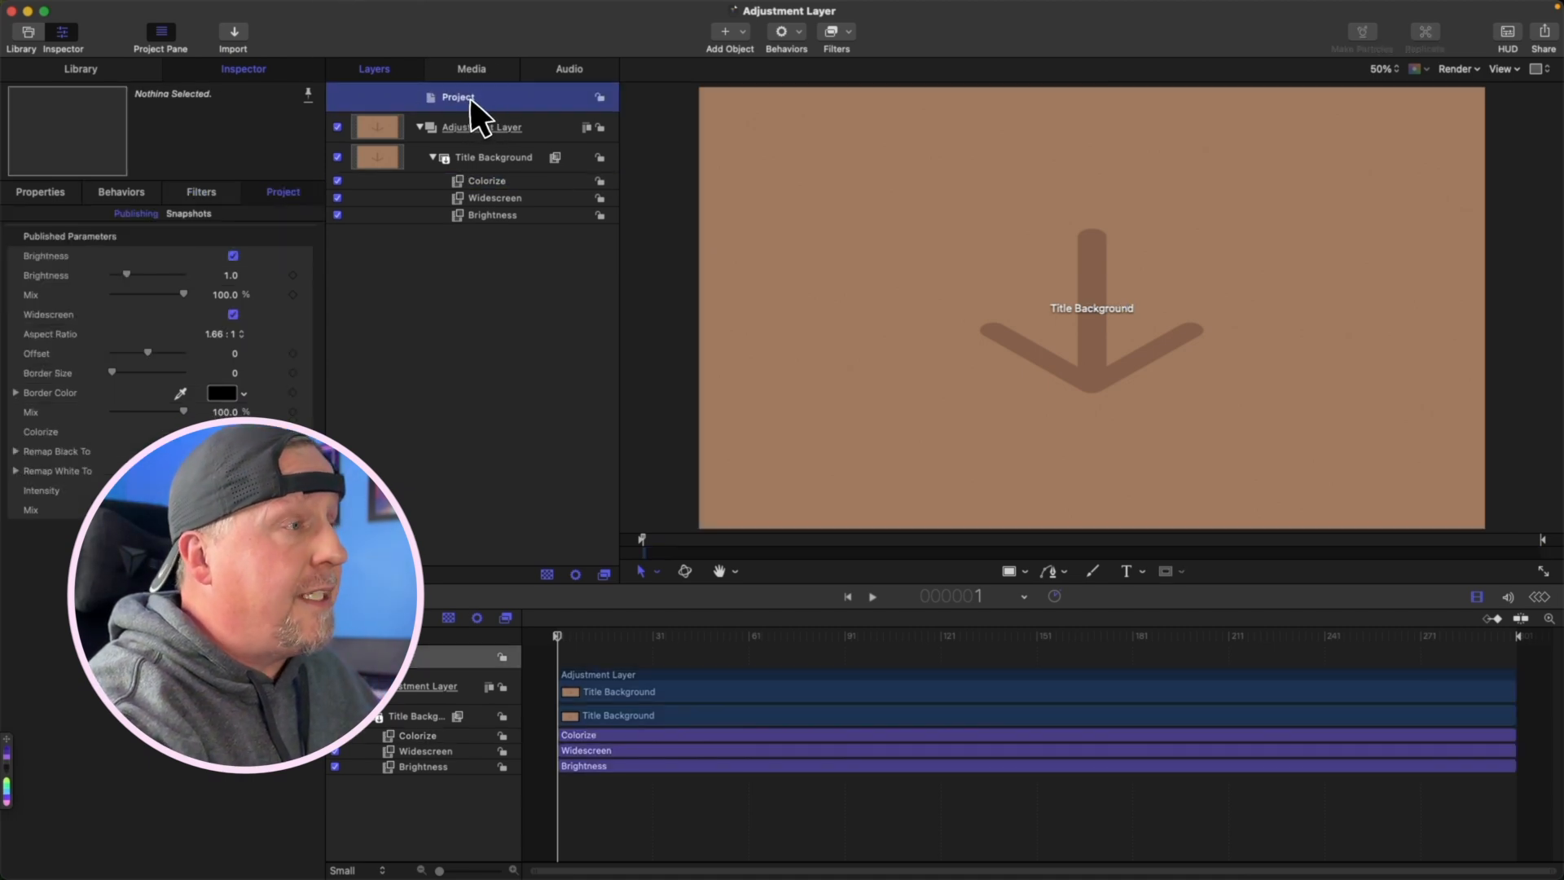
double_click(471, 102)
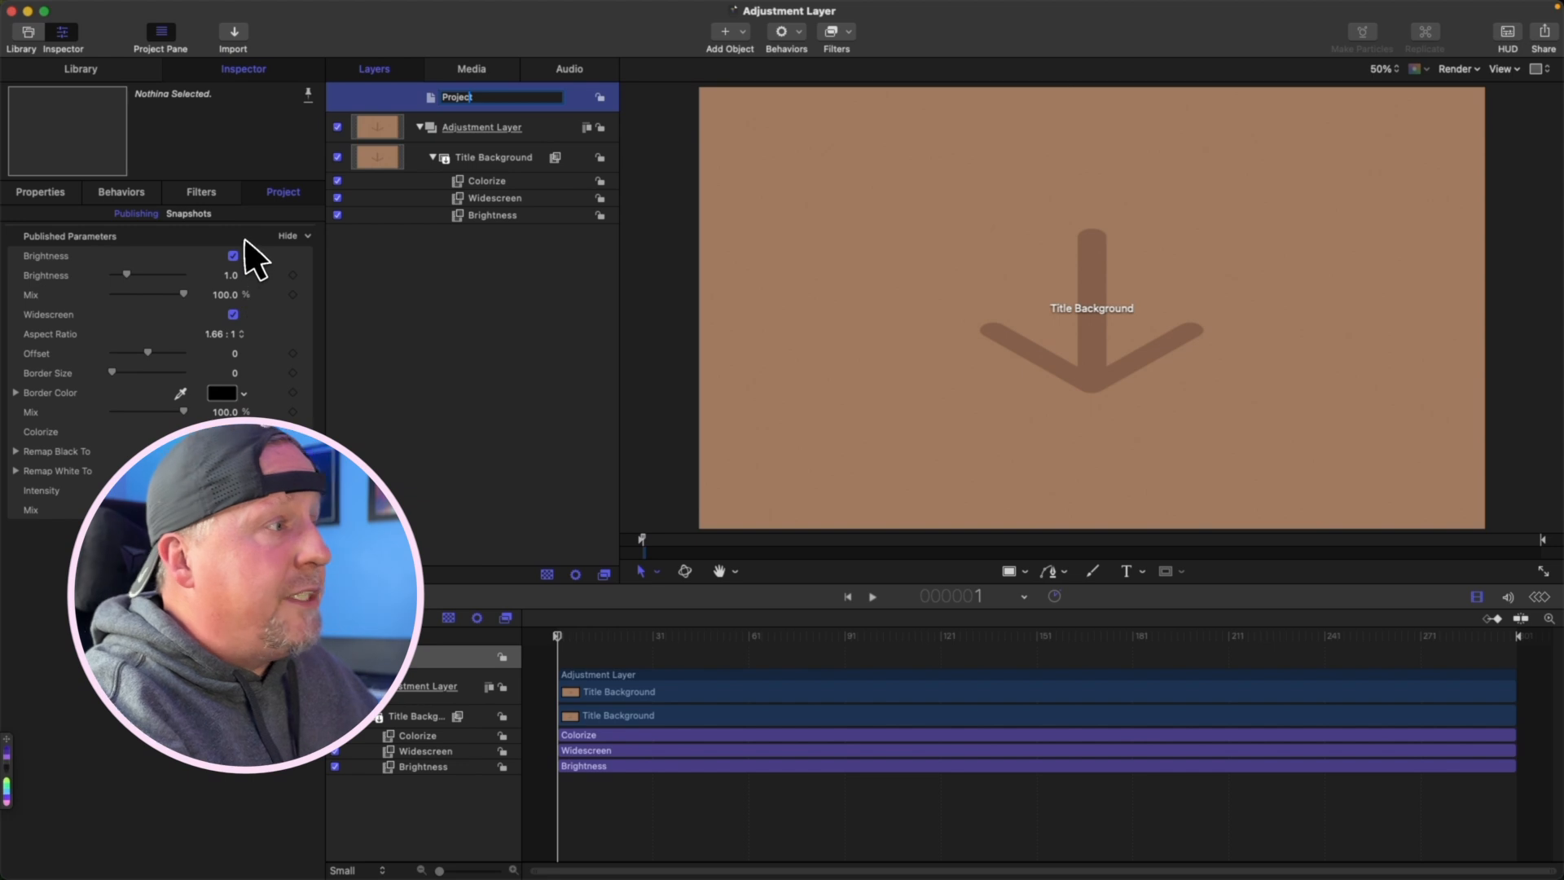
click(233, 256)
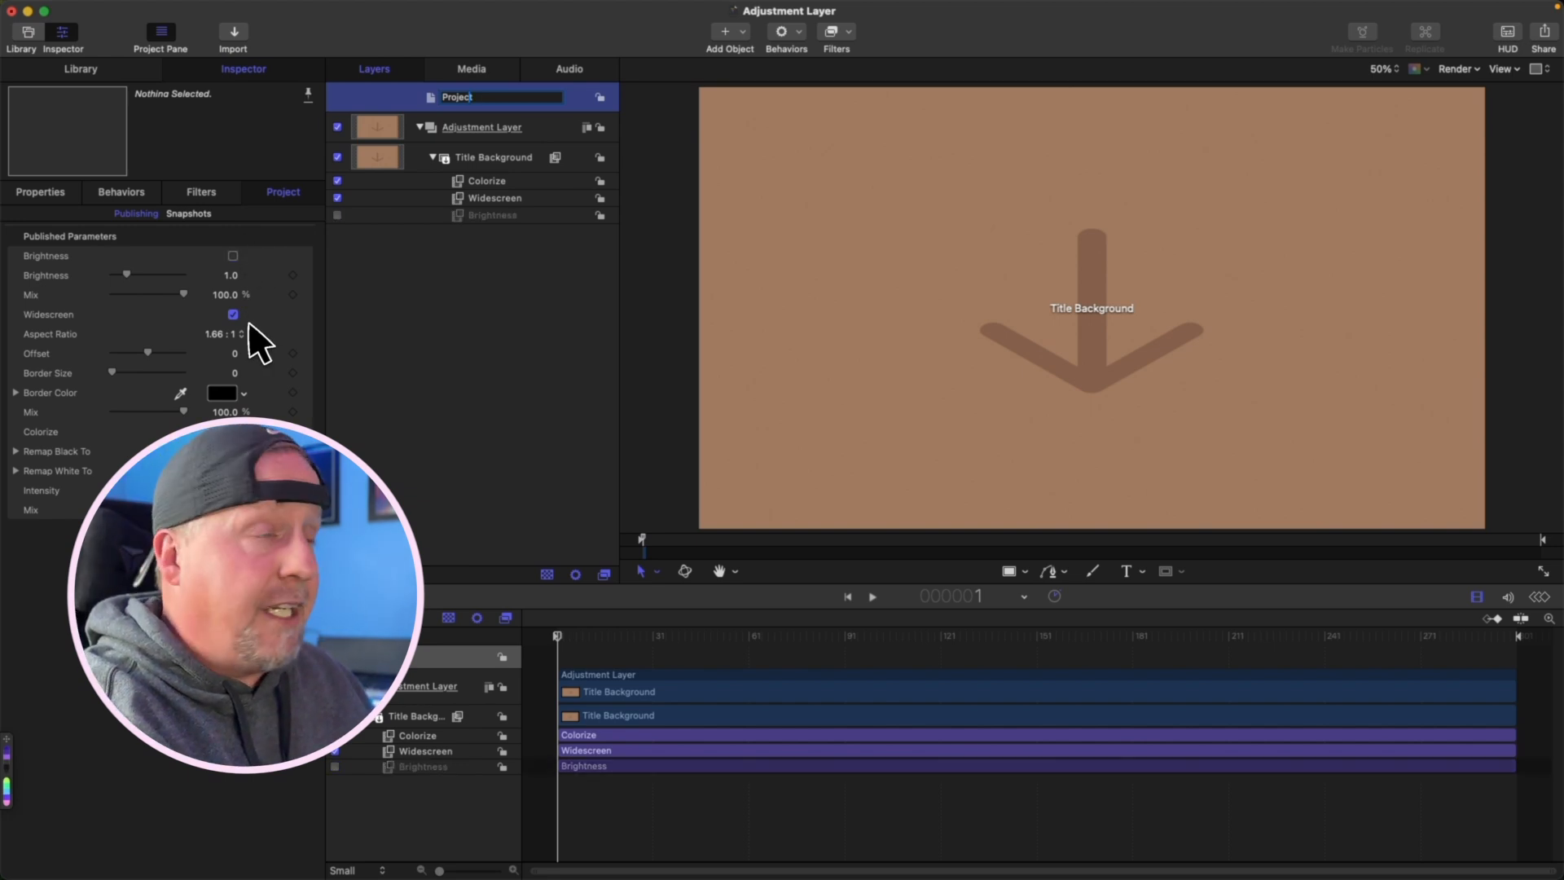
click(234, 315)
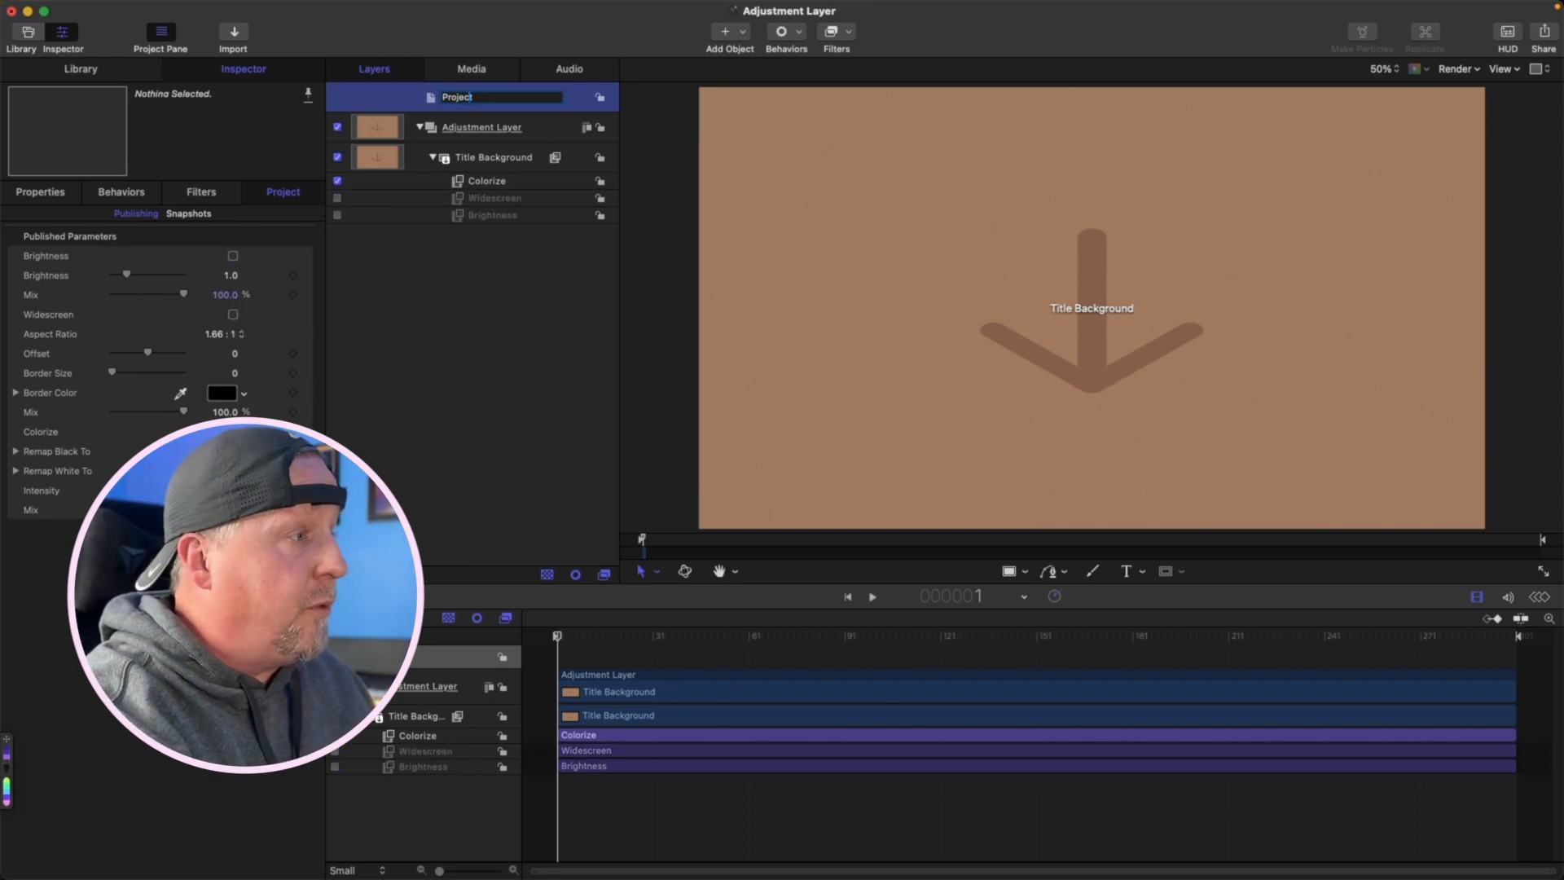
click(233, 432)
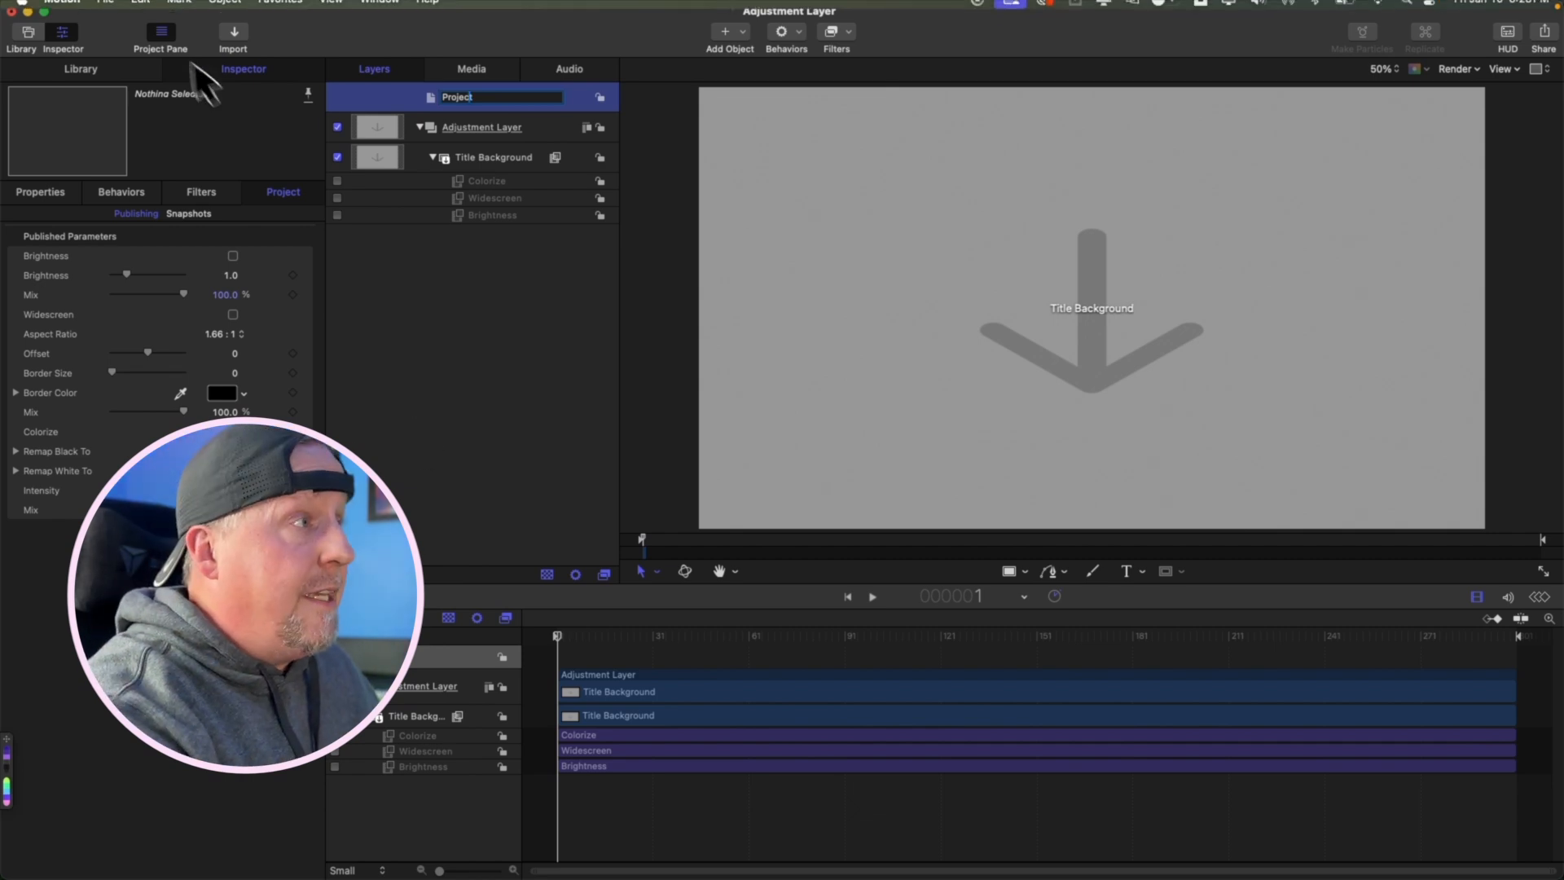
click(106, 9)
click(123, 143)
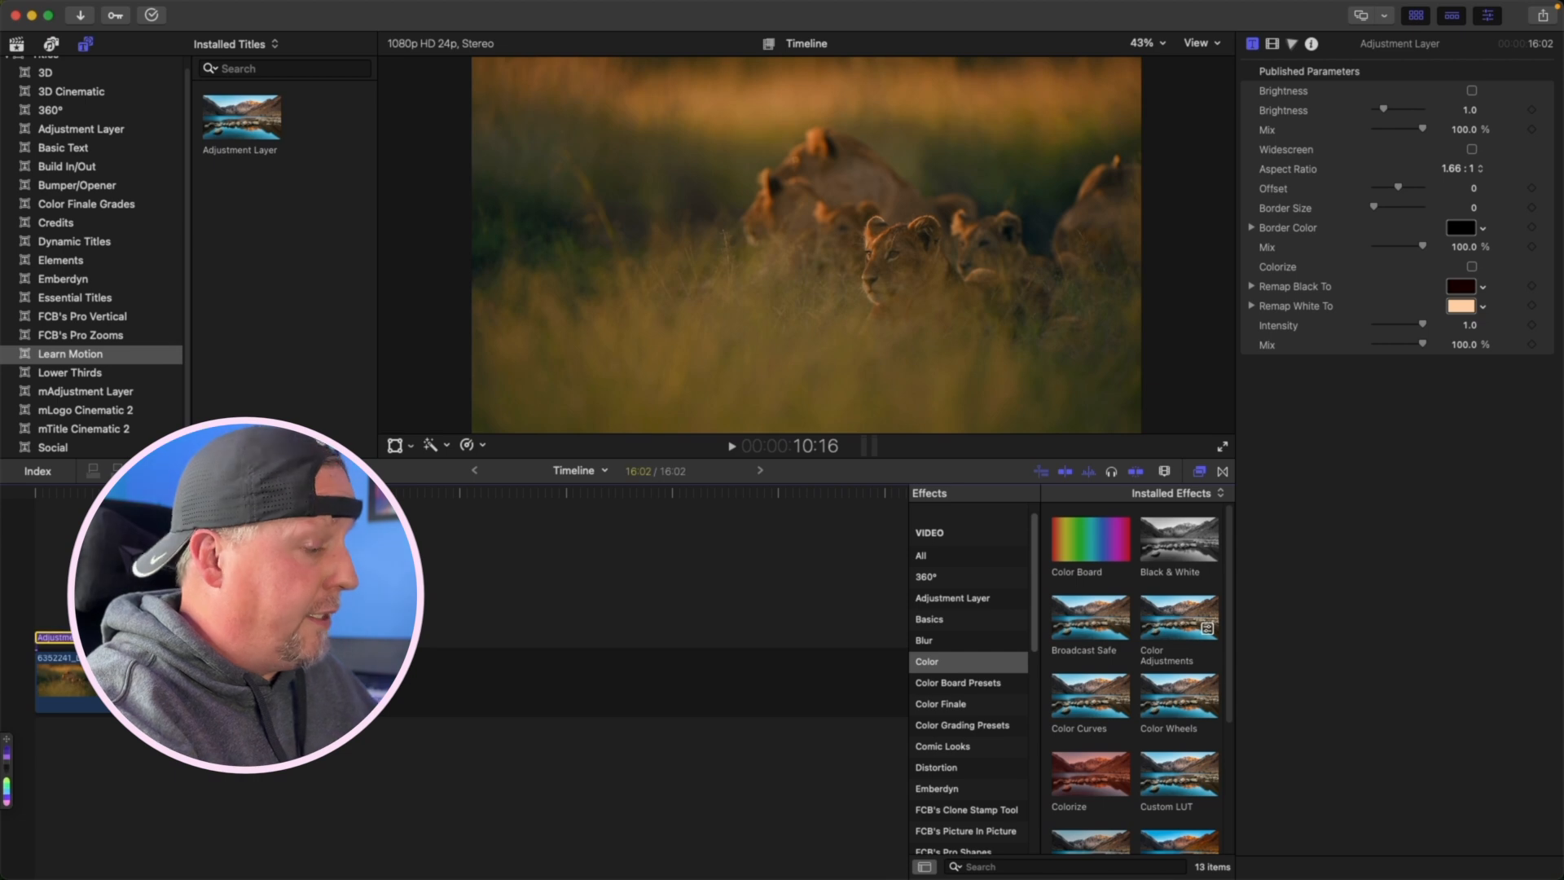
Step: Switch to Final Cut Pro and replace the adjustment layer above the lion clip with the newly saved Adjustment Layer title
key(BackSpace)
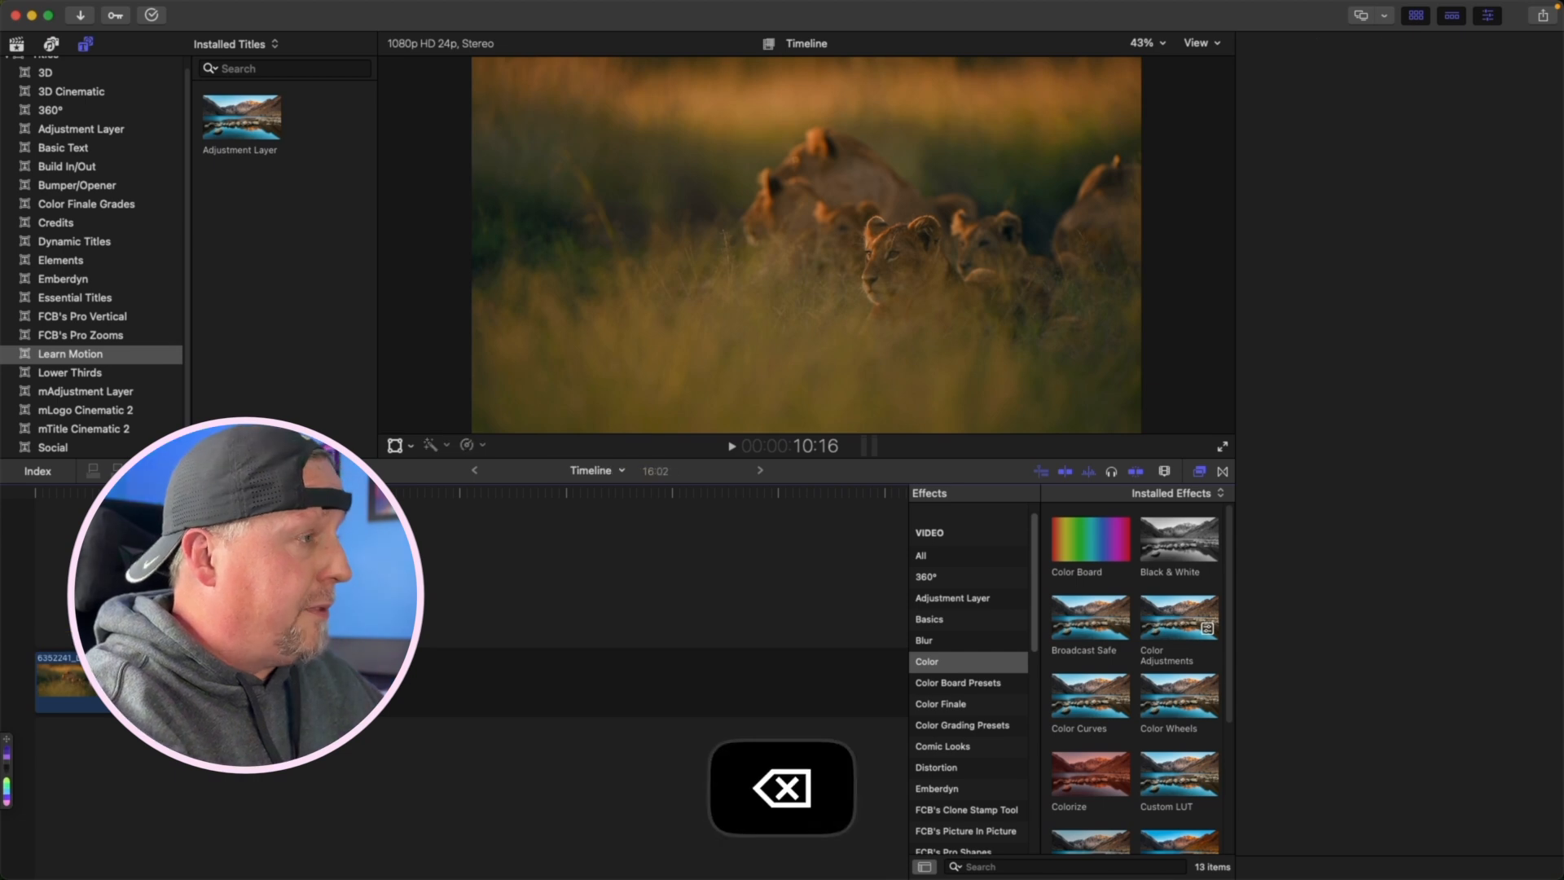
drag(242, 116, 49, 638)
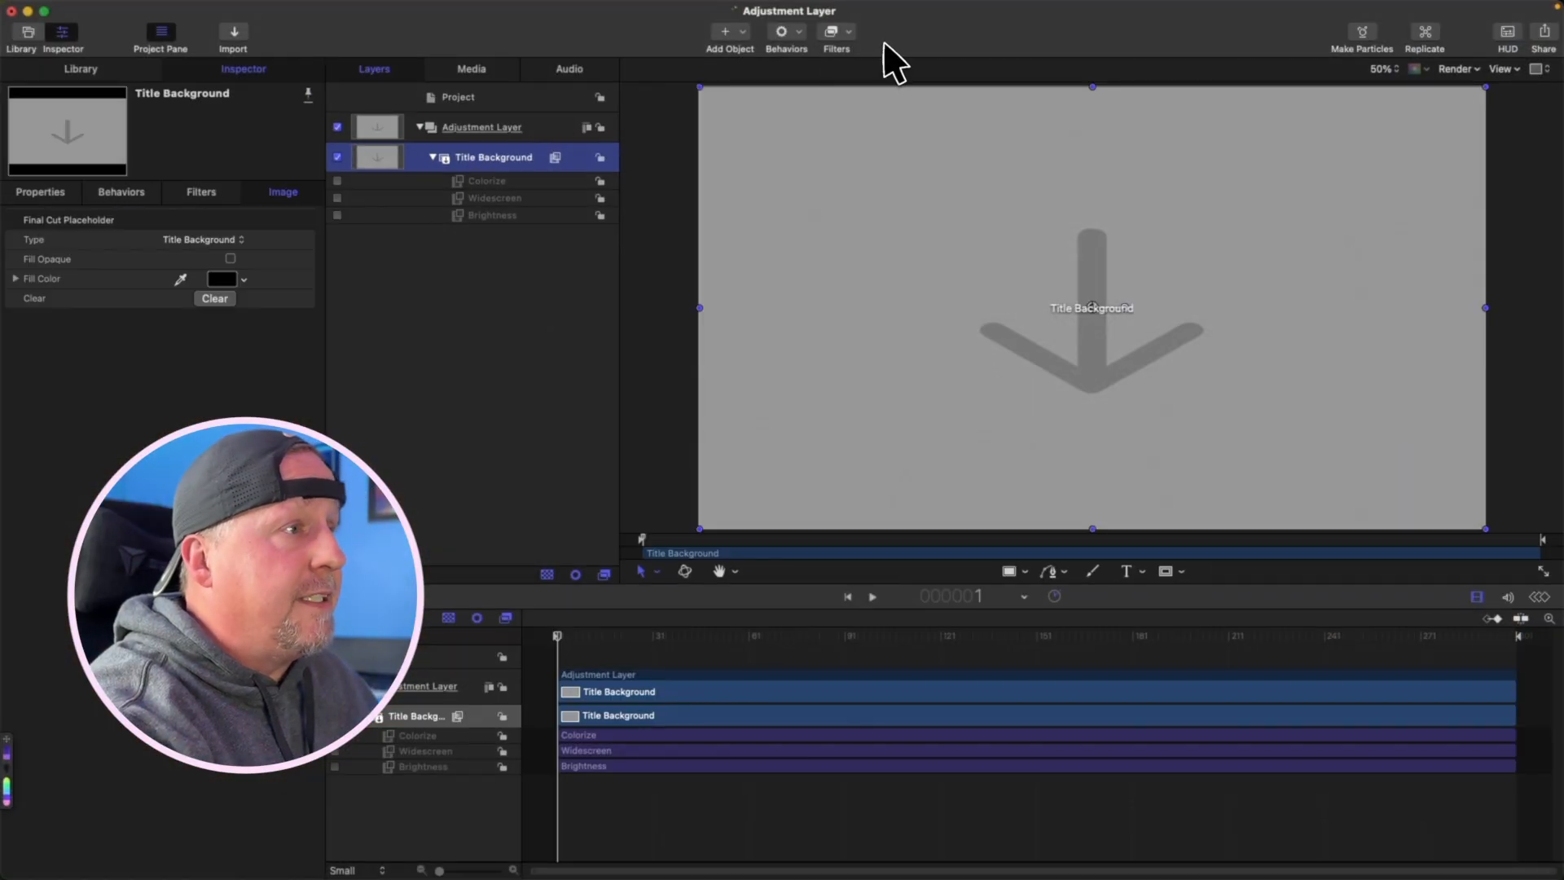
Step: Switch to Motion and add the Mono look, Sharpen and Gaussian Blur filters to the Title Background drop zone
click(833, 33)
mouse_move(921, 184)
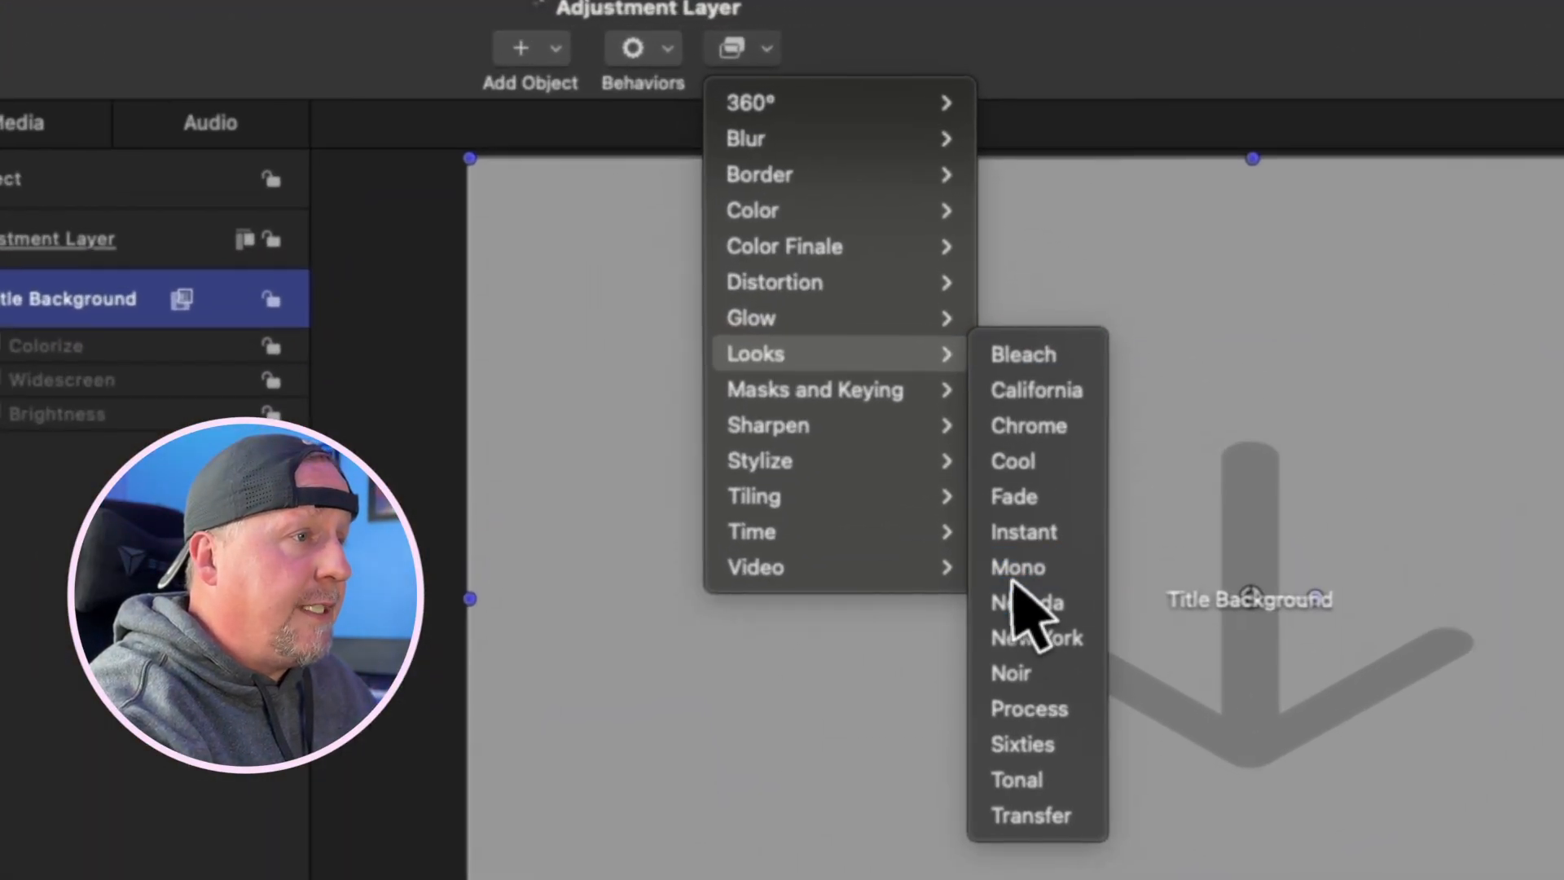
click(1013, 572)
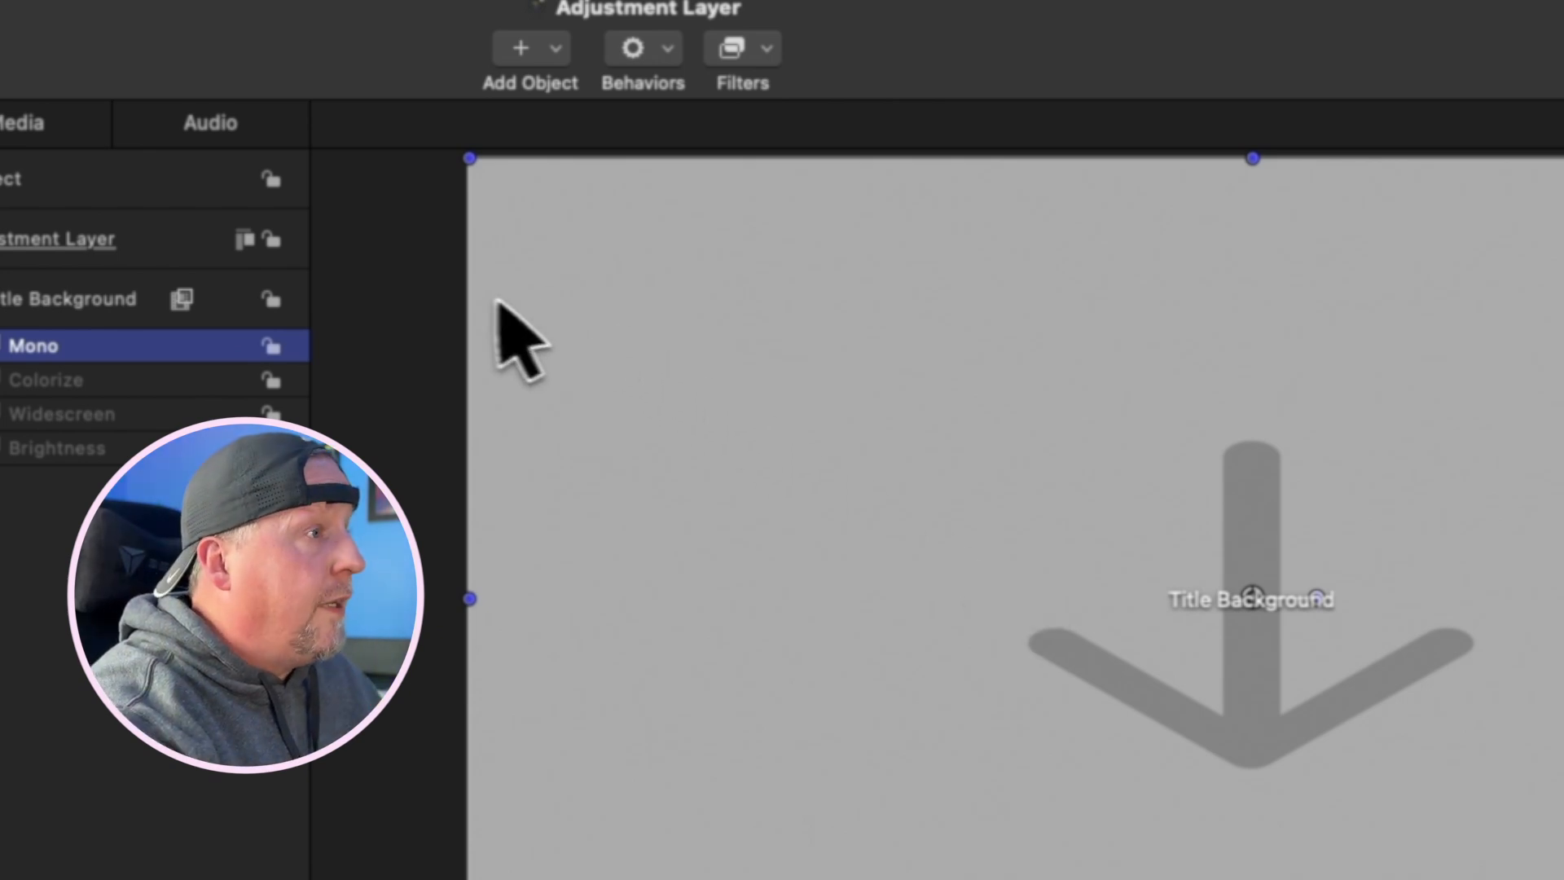
click(770, 50)
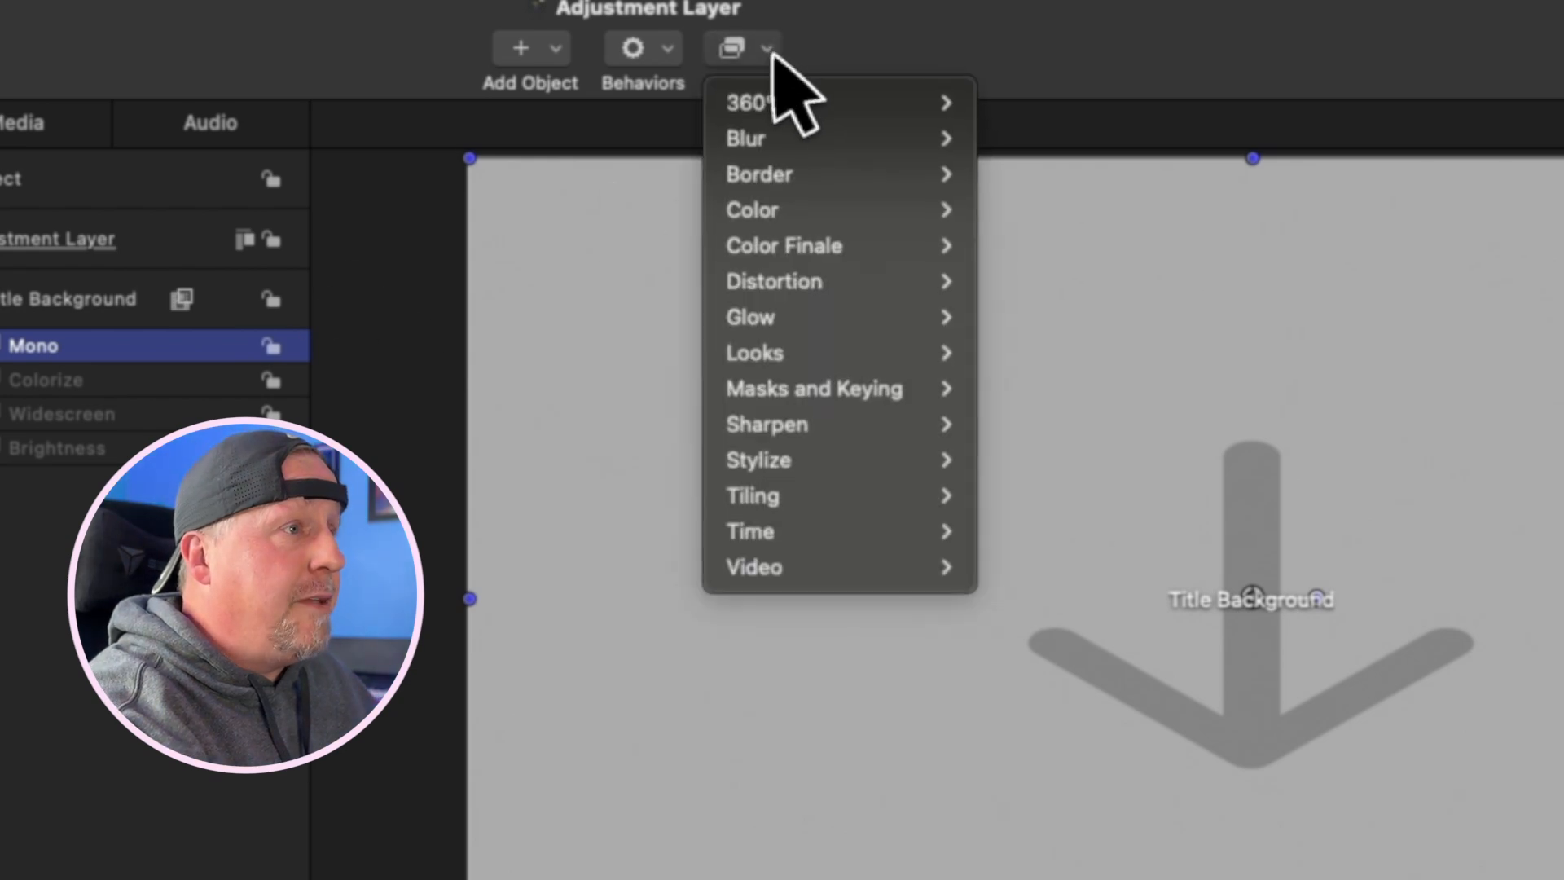
mouse_move(897, 424)
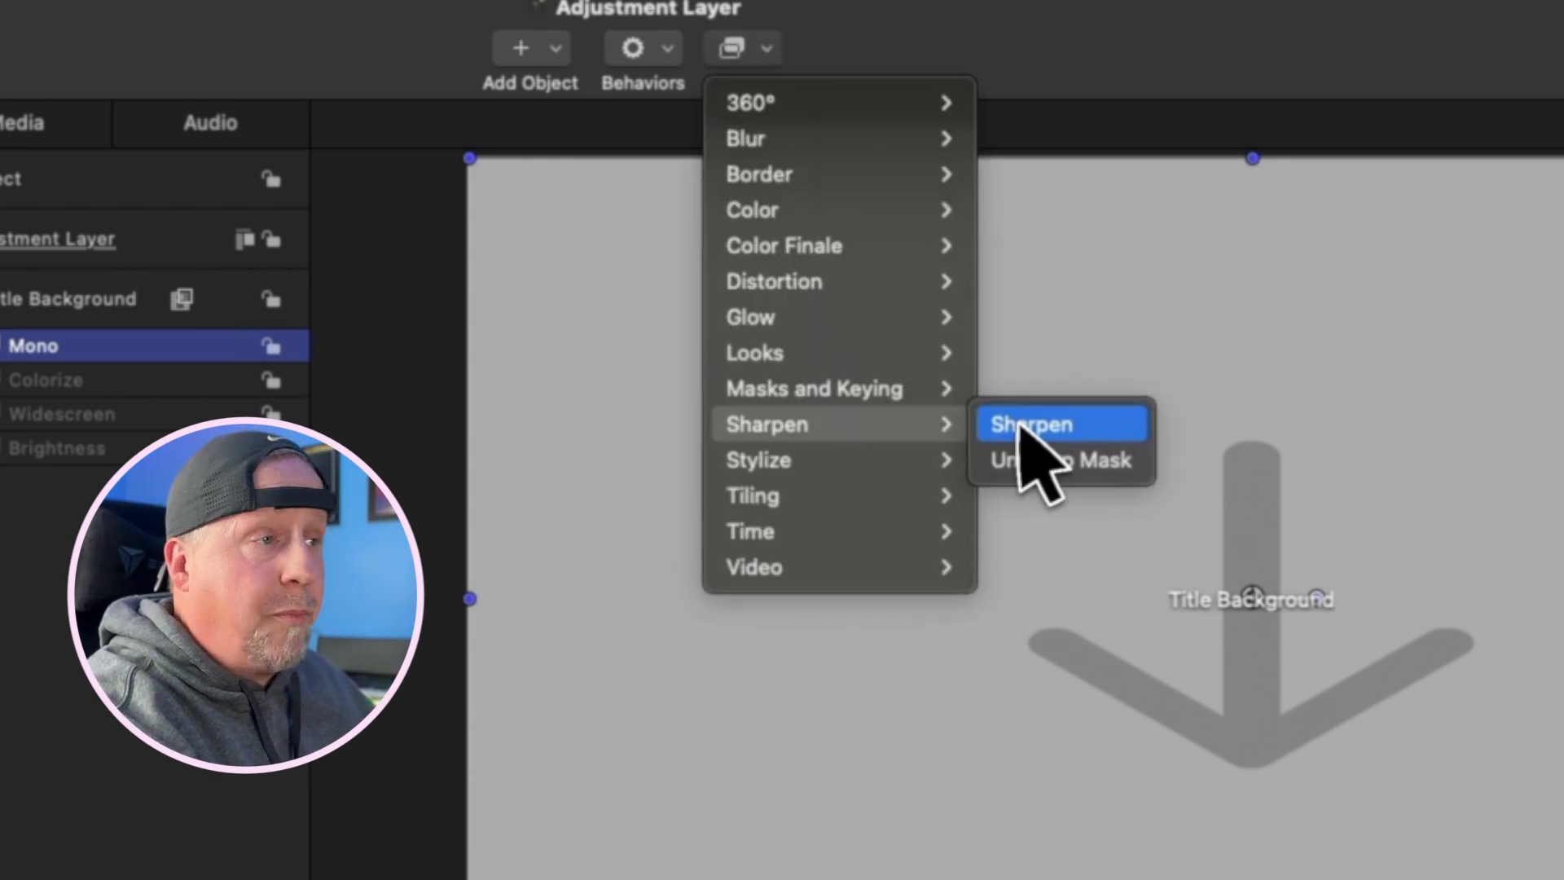
click(1024, 427)
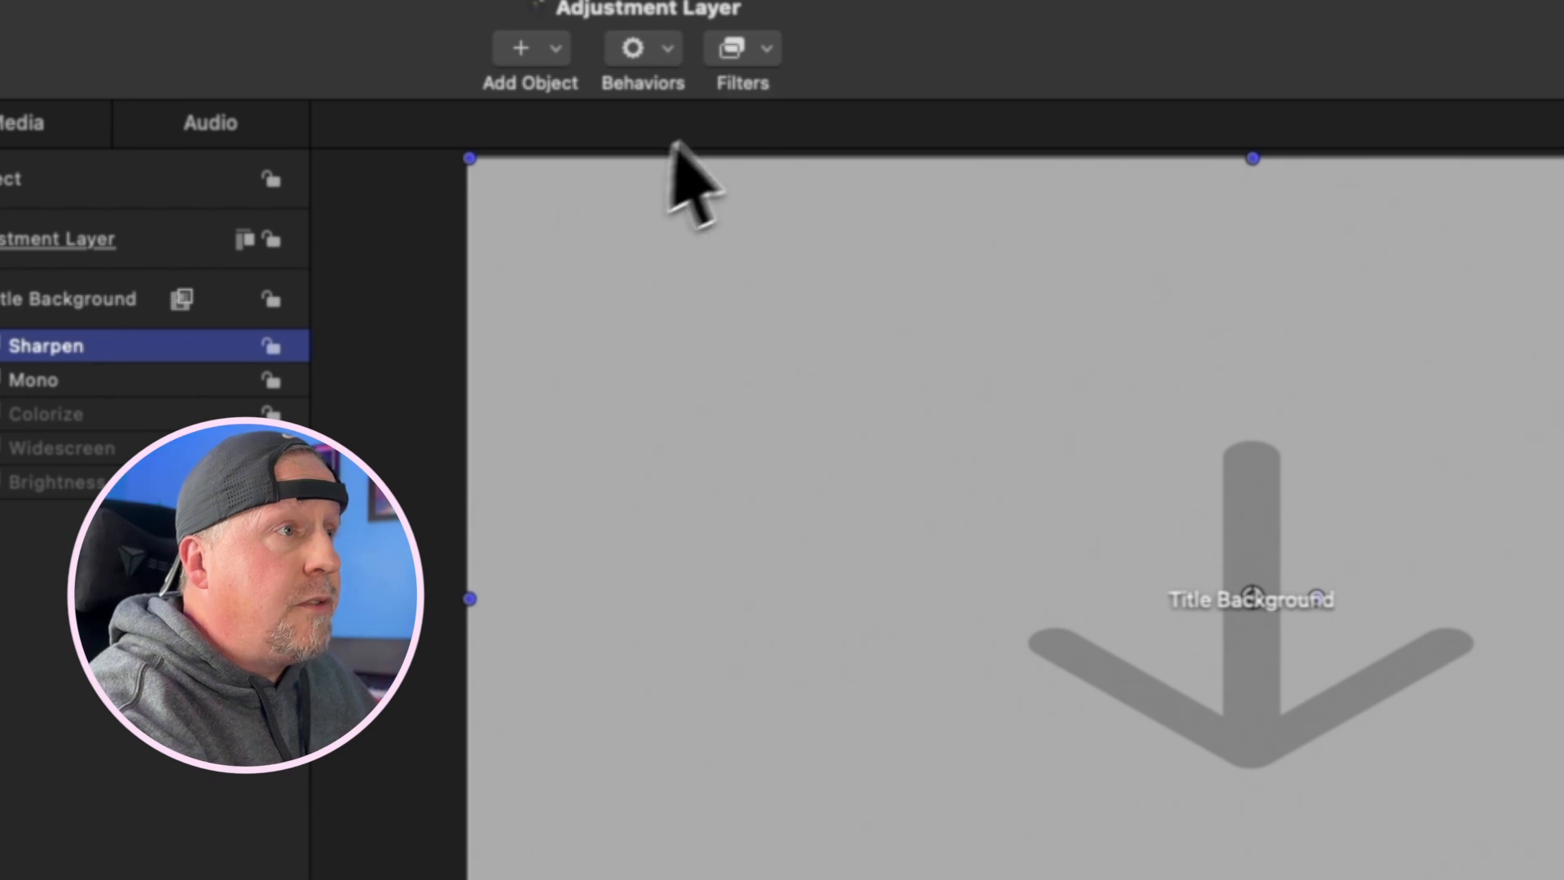
click(766, 49)
mouse_move(901, 140)
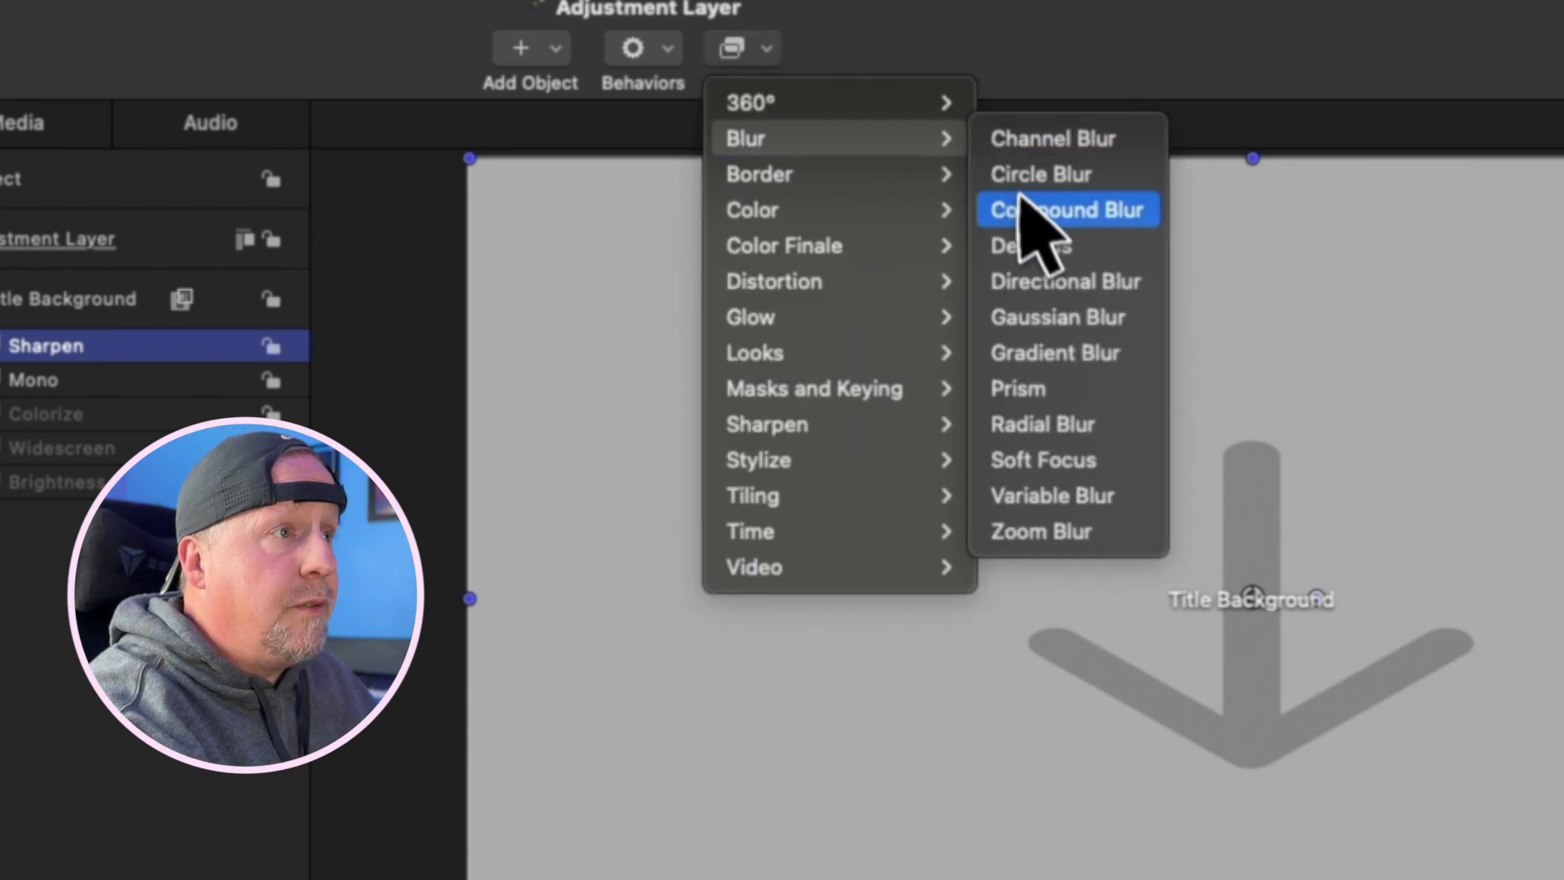
click(1036, 324)
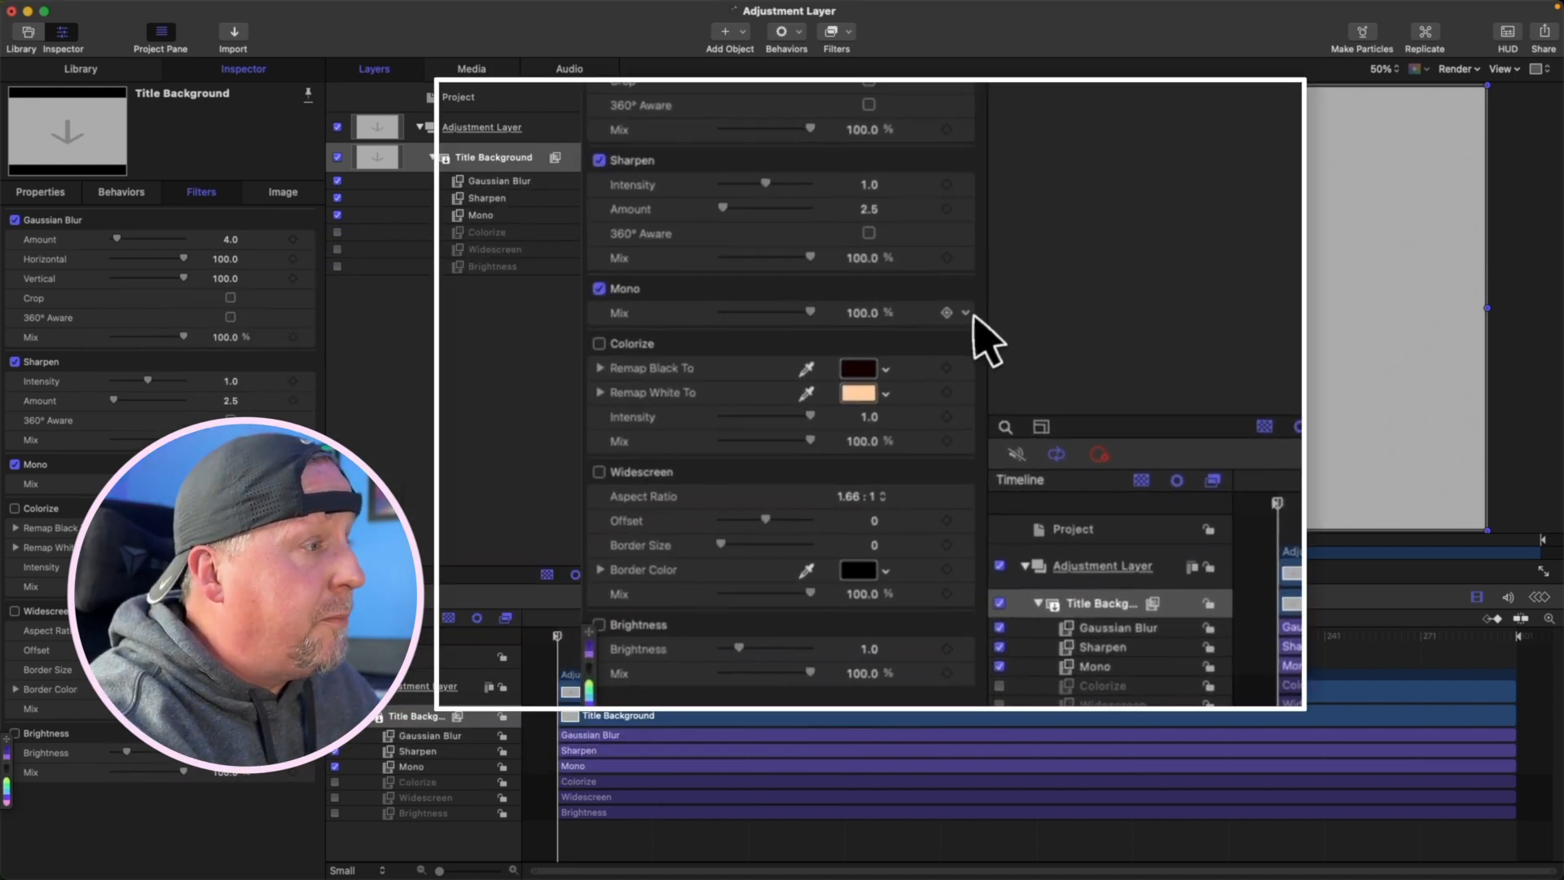
Step: Publish the Mono filter's on/off switch and Mix parameter
click(967, 290)
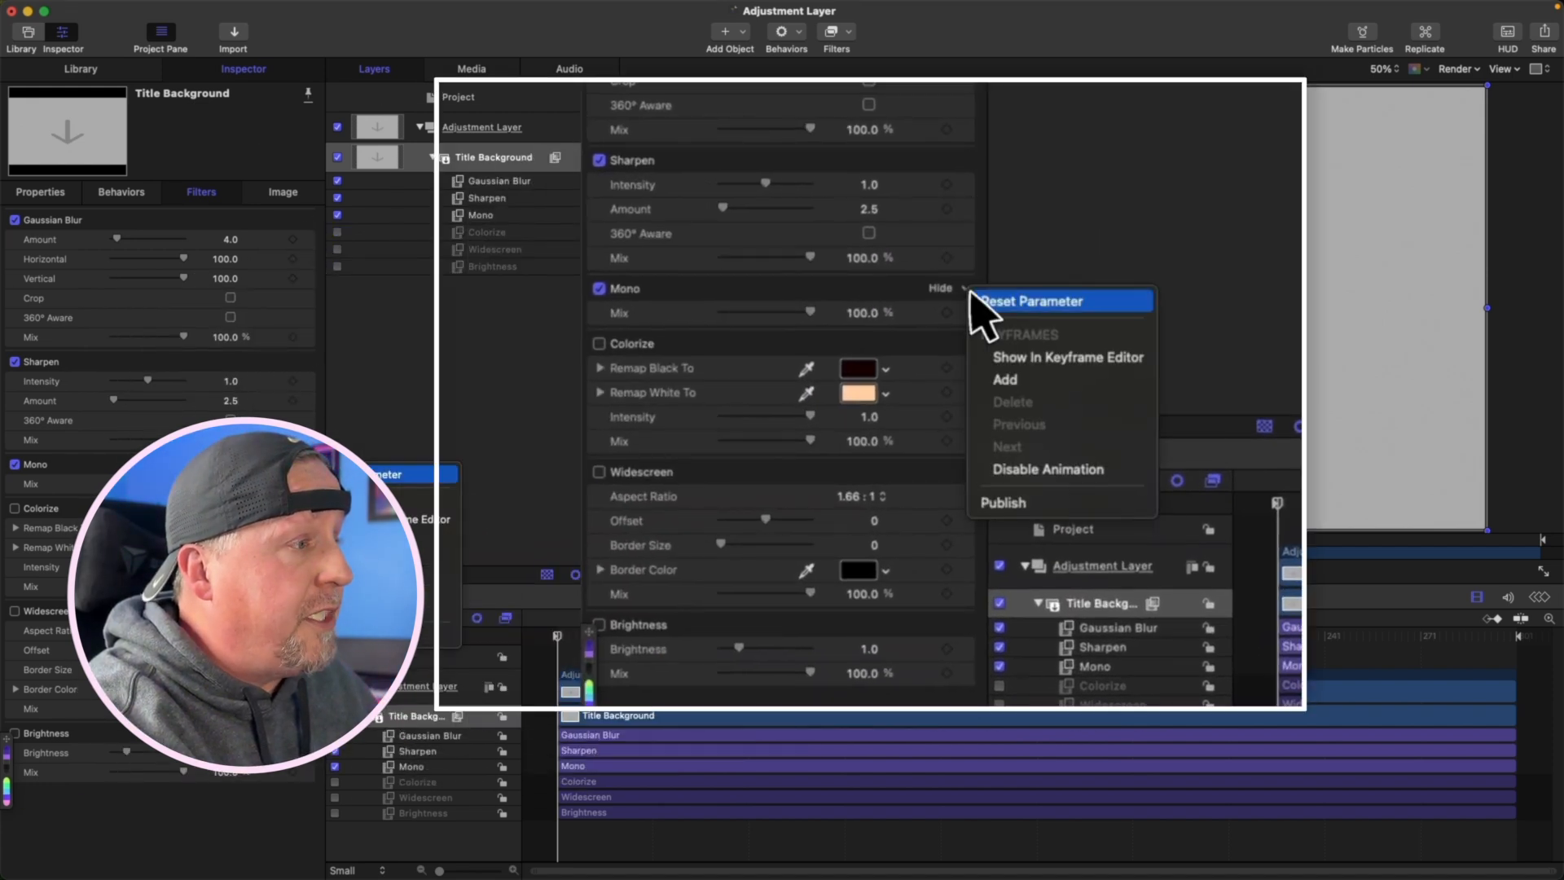
click(1003, 505)
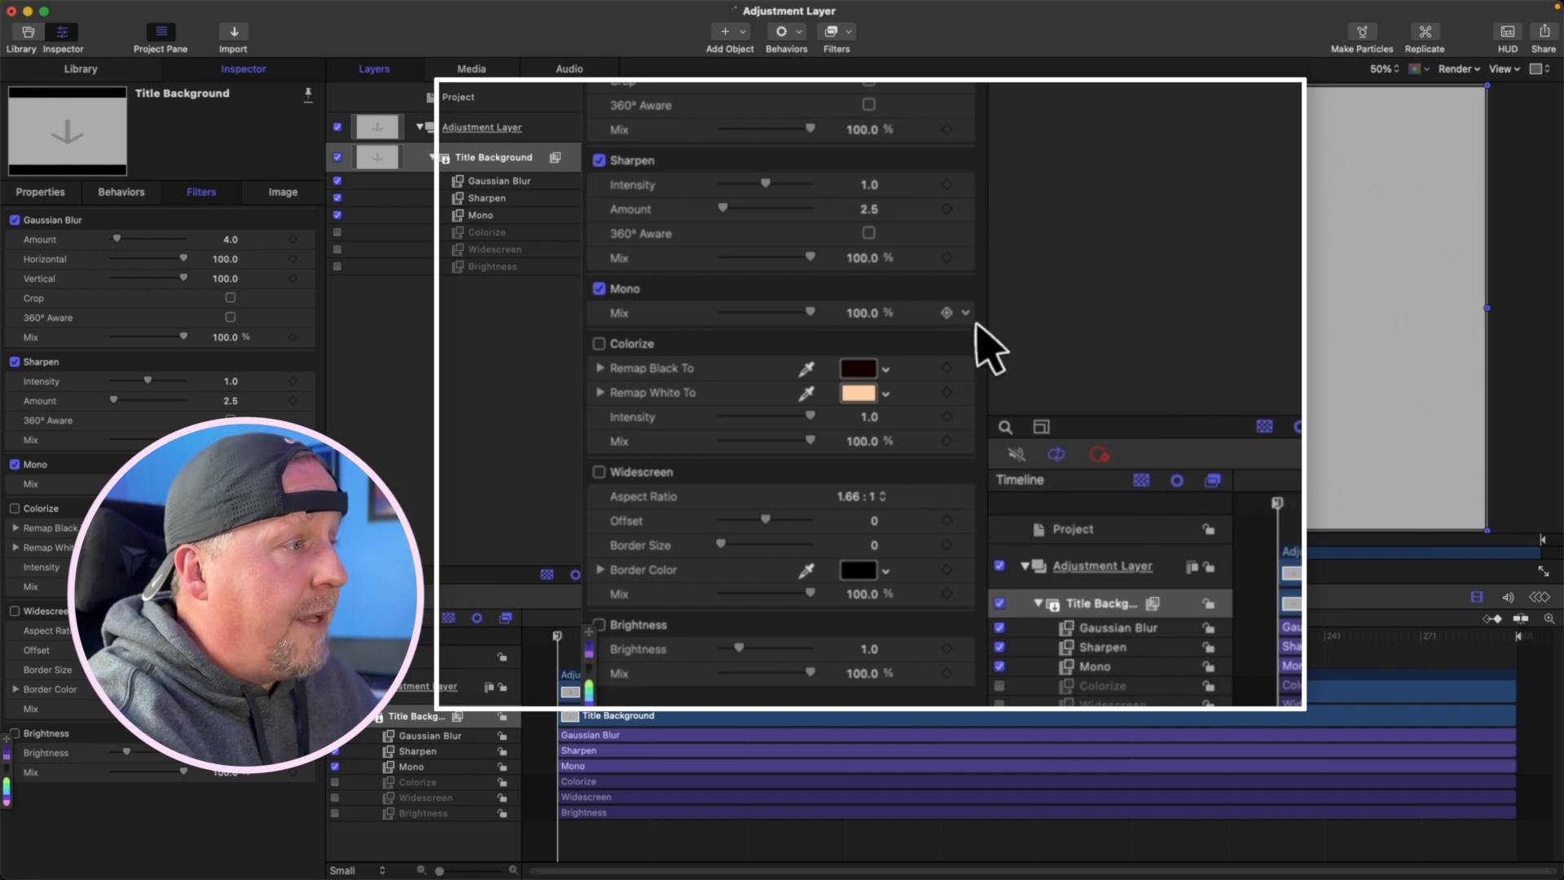
click(966, 315)
click(1001, 595)
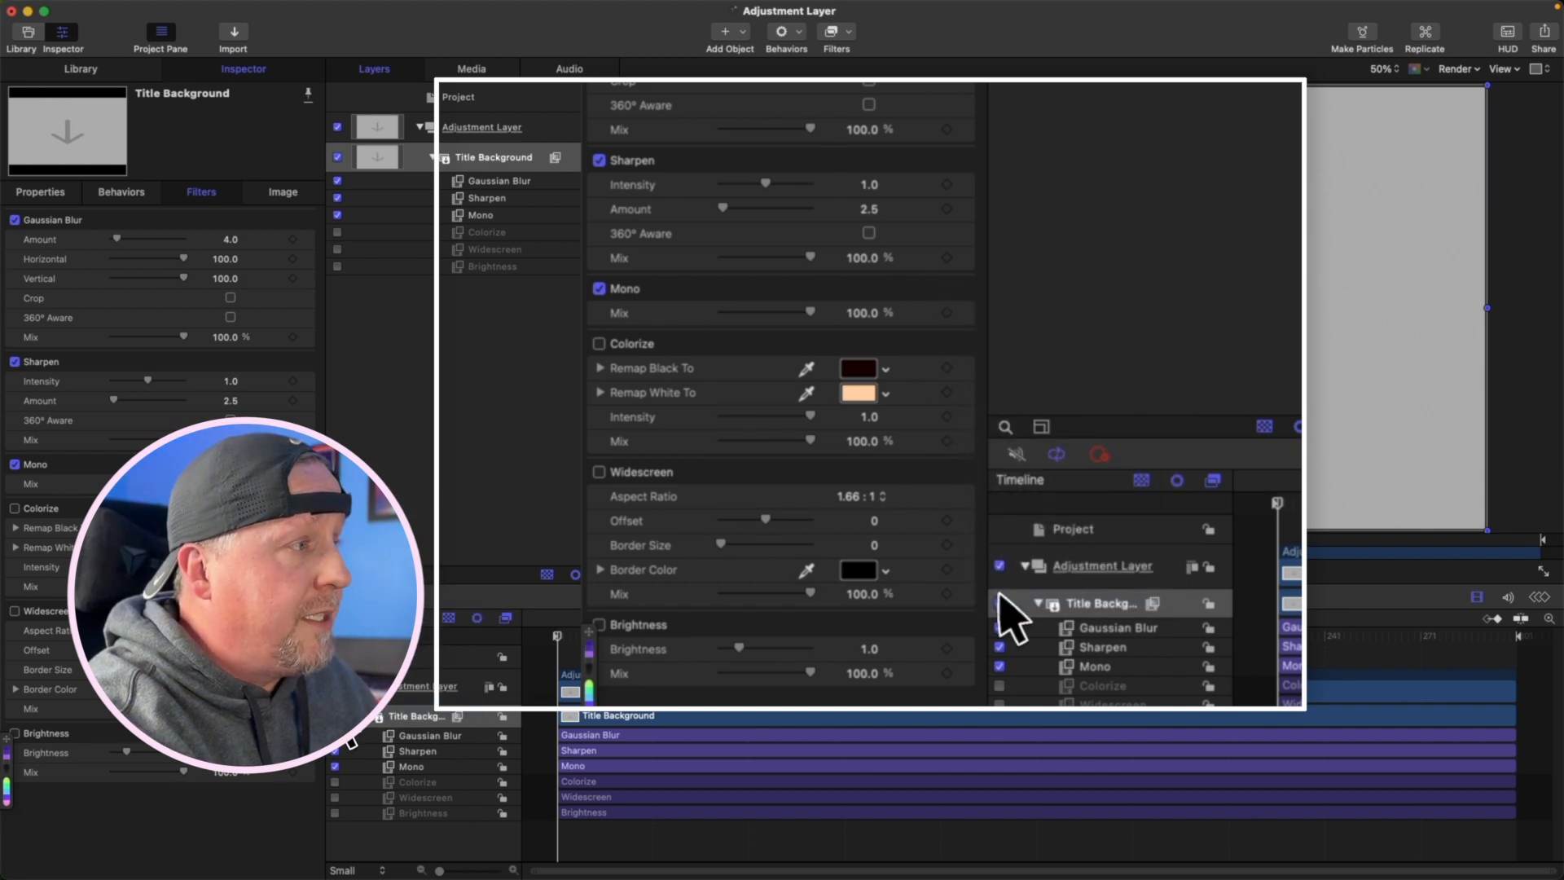
Step: Publish the Sharpen filter's on/off switch and its Intensity, Amount, 360° Aware and Mix parameters
click(309, 361)
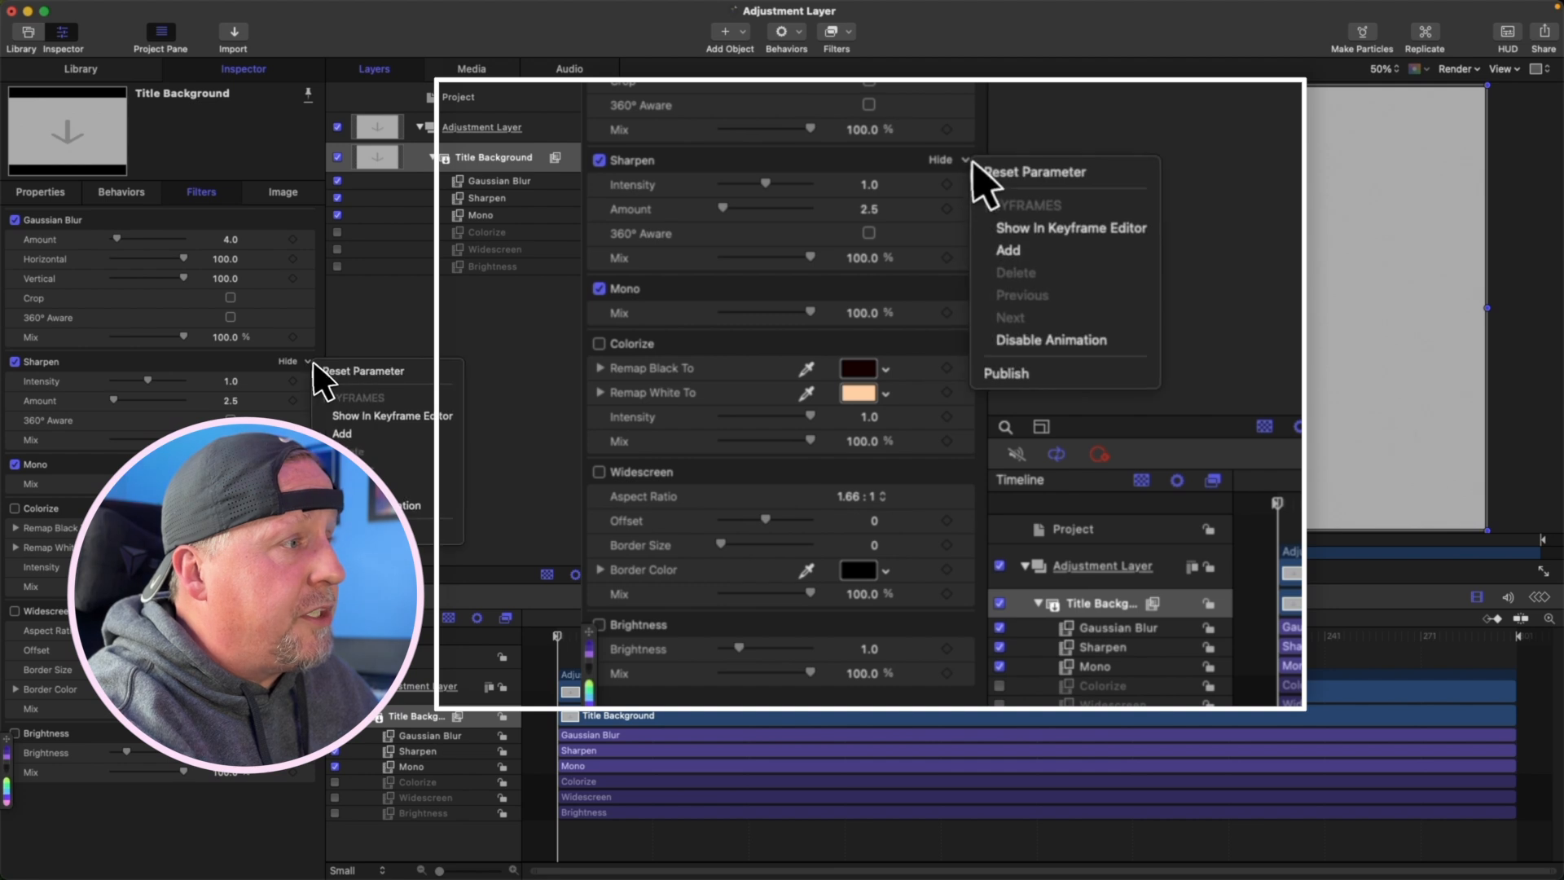
click(346, 531)
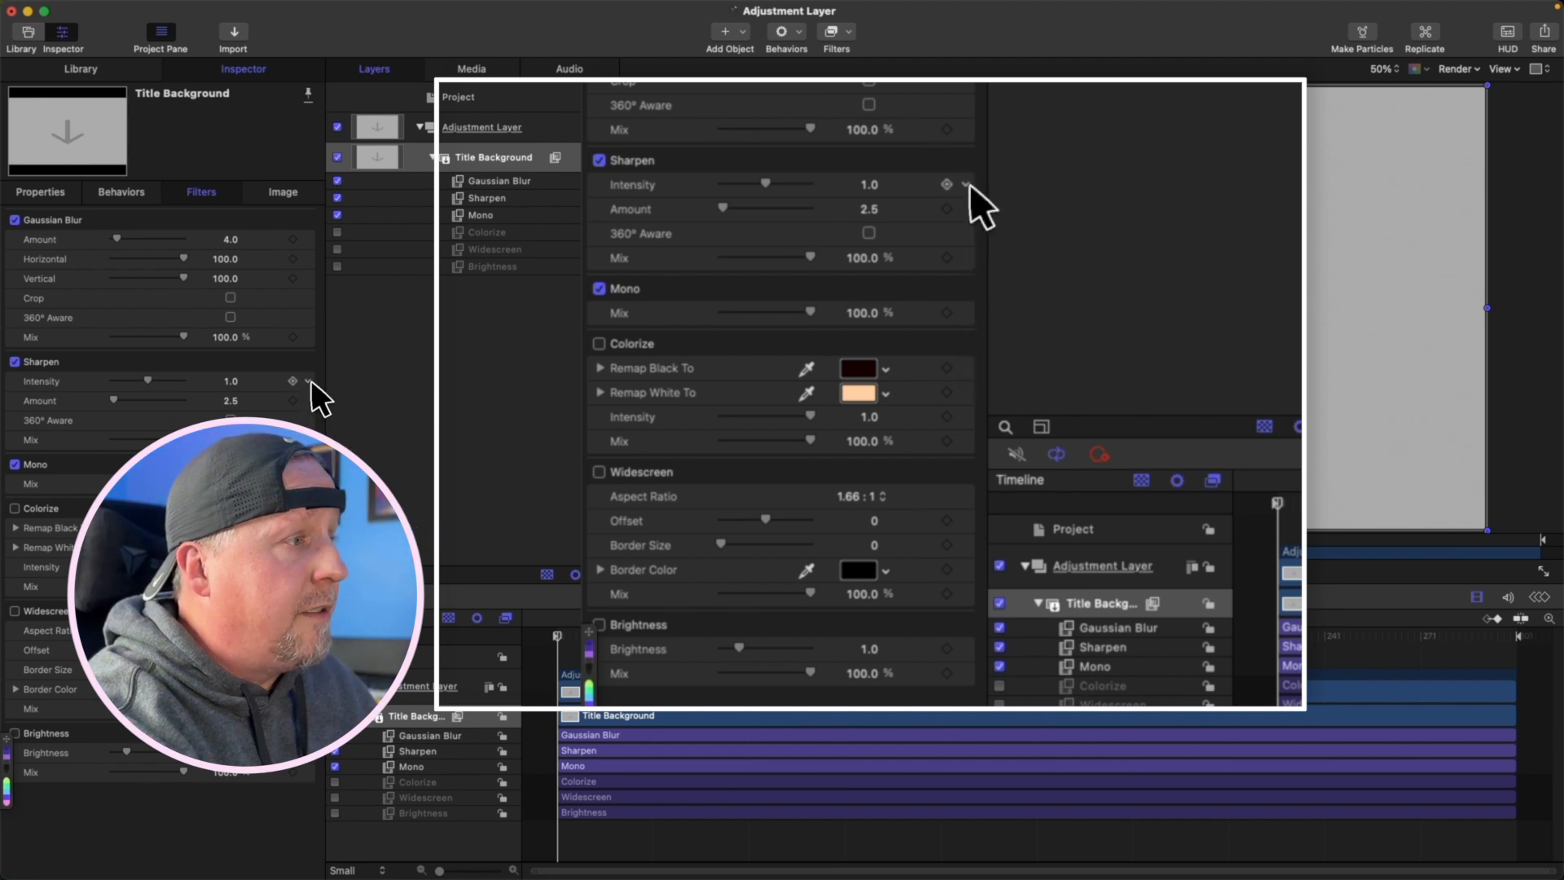
click(310, 382)
click(342, 607)
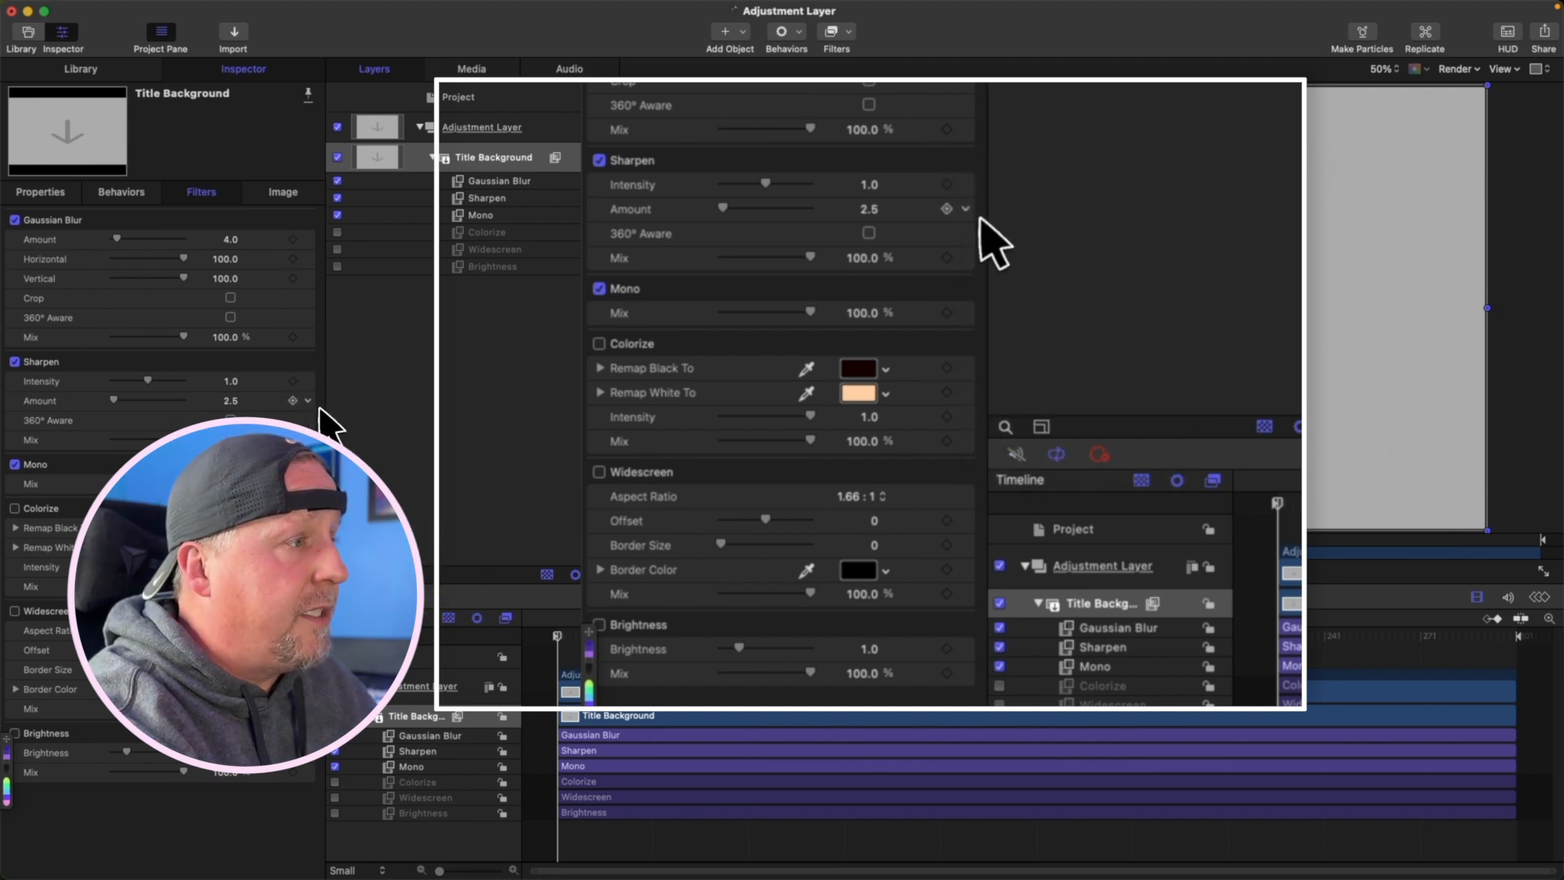
click(308, 401)
click(1011, 485)
click(965, 233)
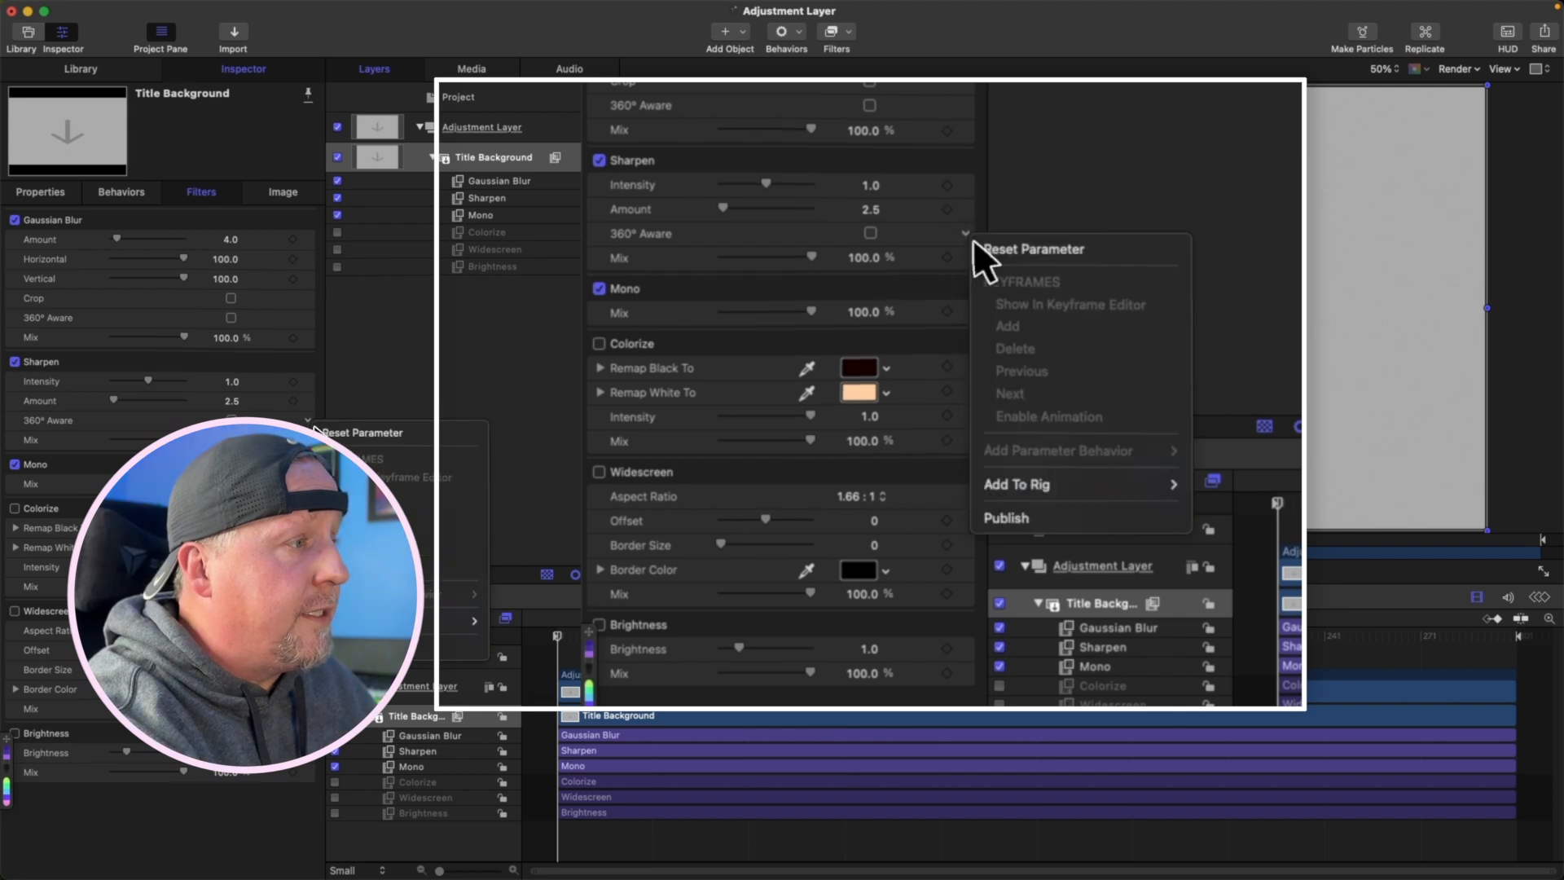
click(1019, 520)
click(966, 258)
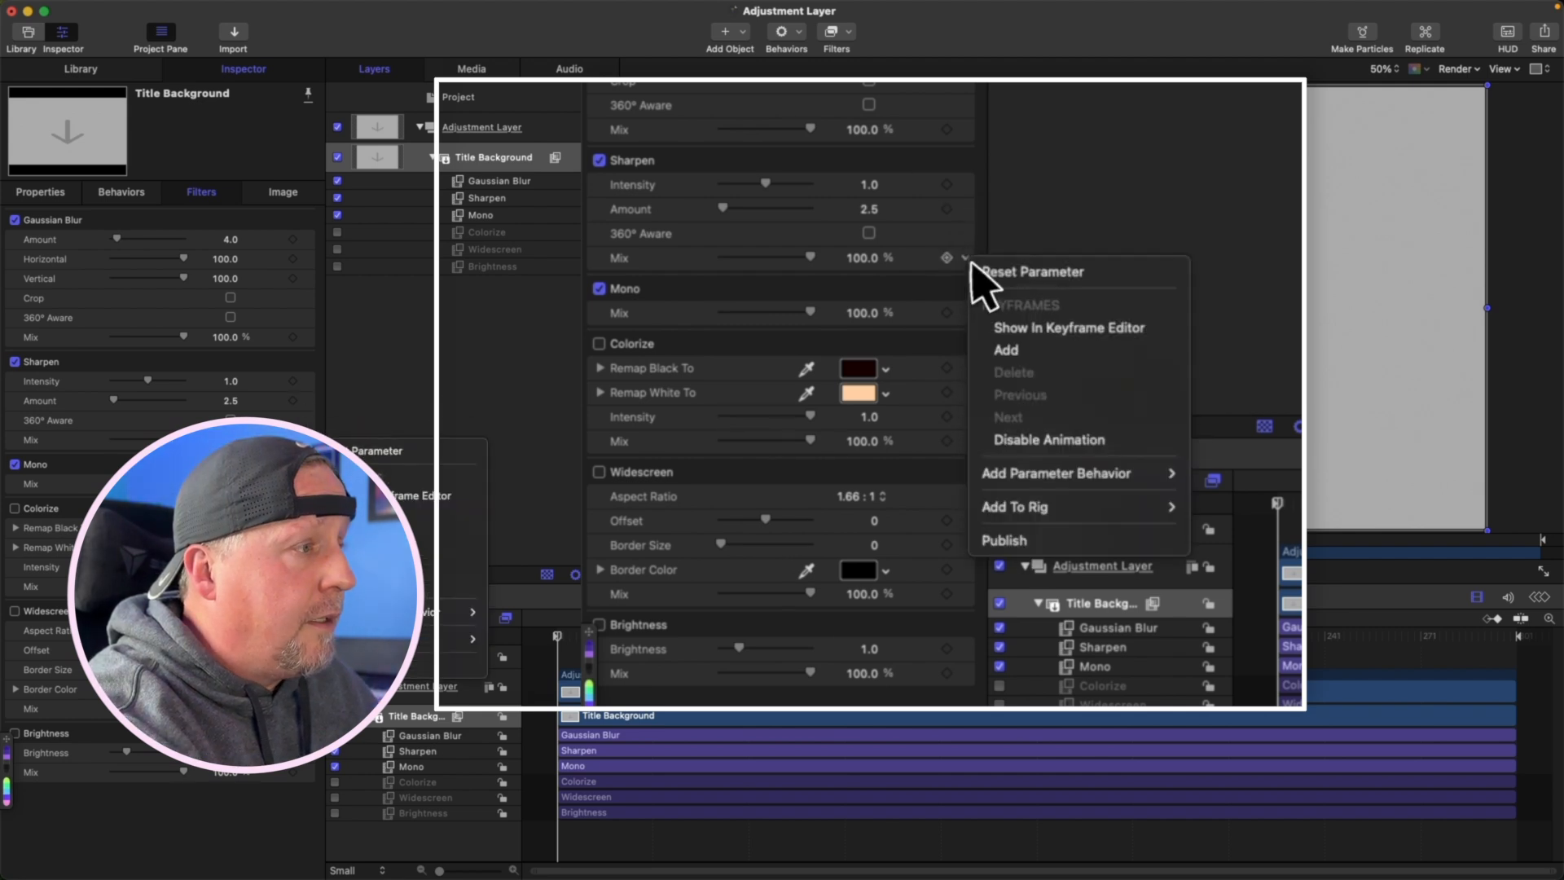
click(1010, 540)
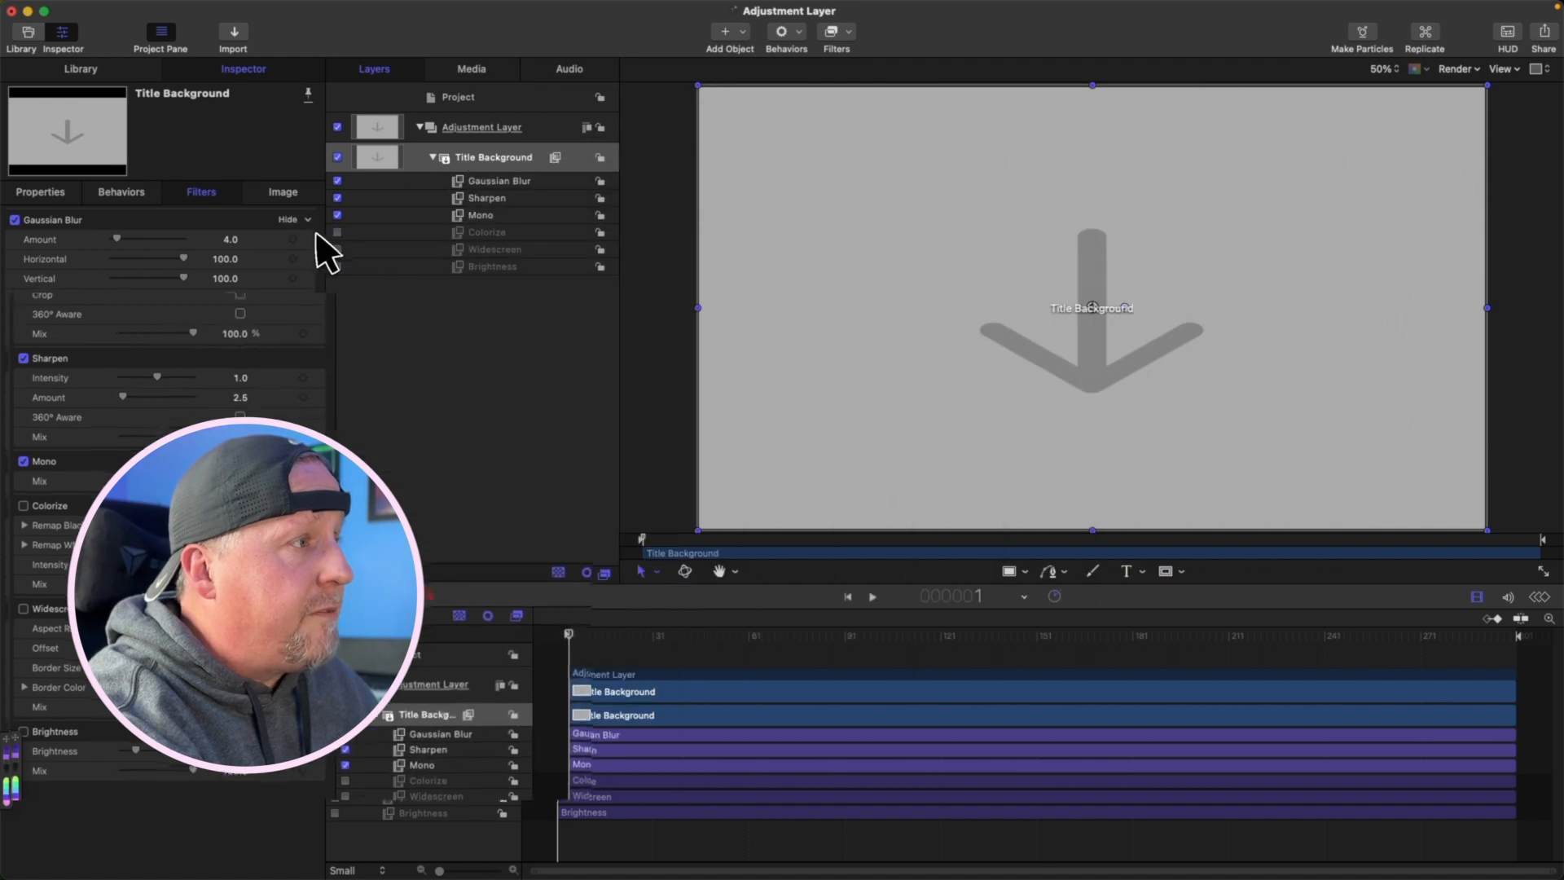
Step: Publish the Gaussian Blur filter's on/off switch and its Amount, Horizontal and Vertical parameters
click(310, 220)
click(346, 395)
click(308, 240)
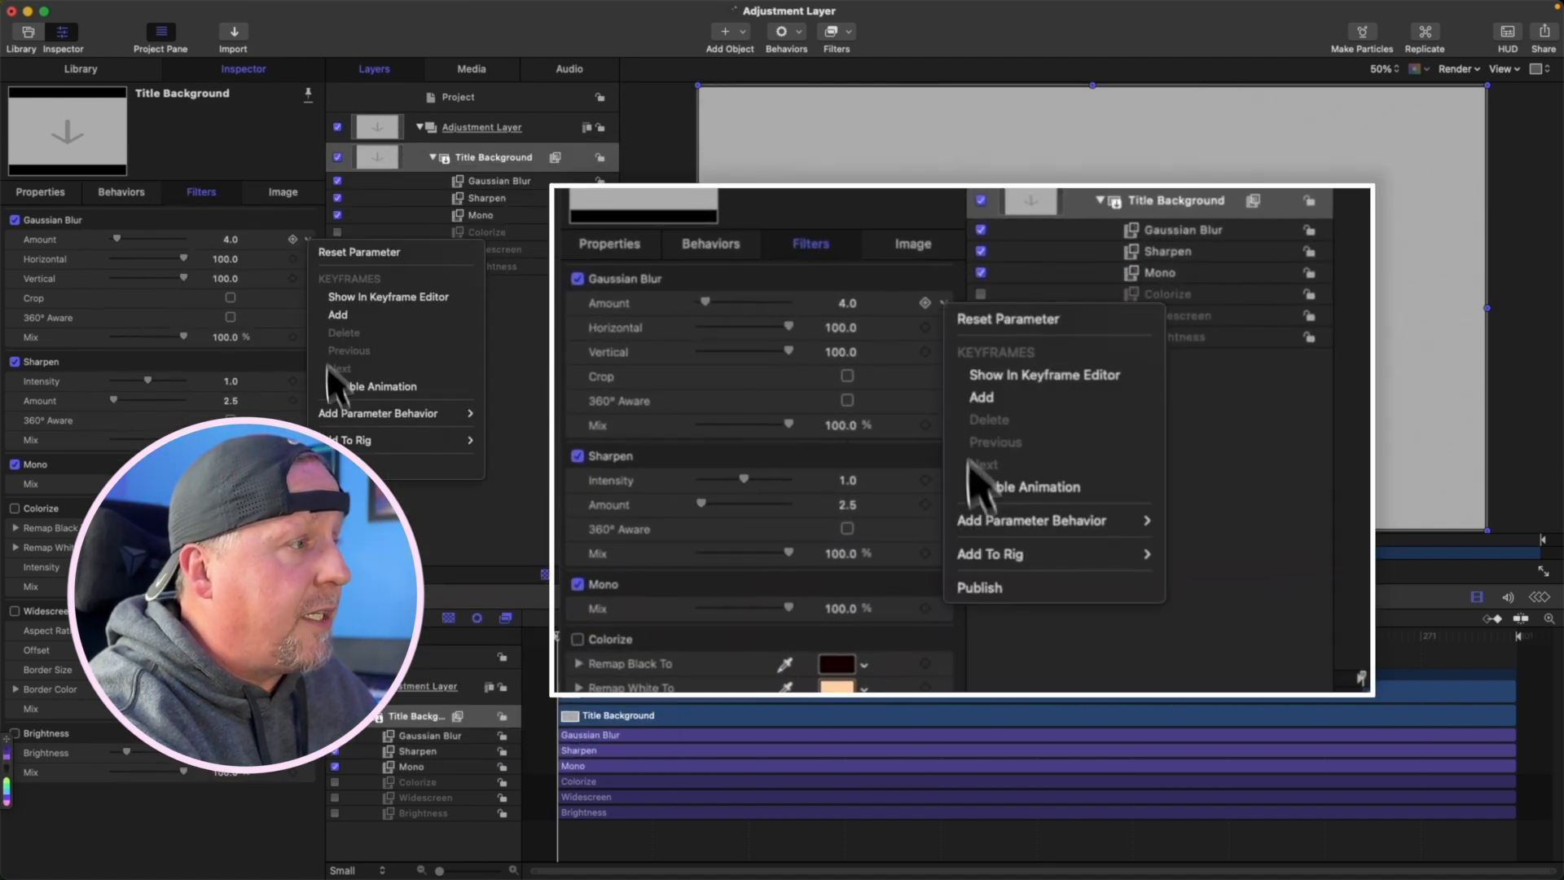
click(342, 467)
click(310, 259)
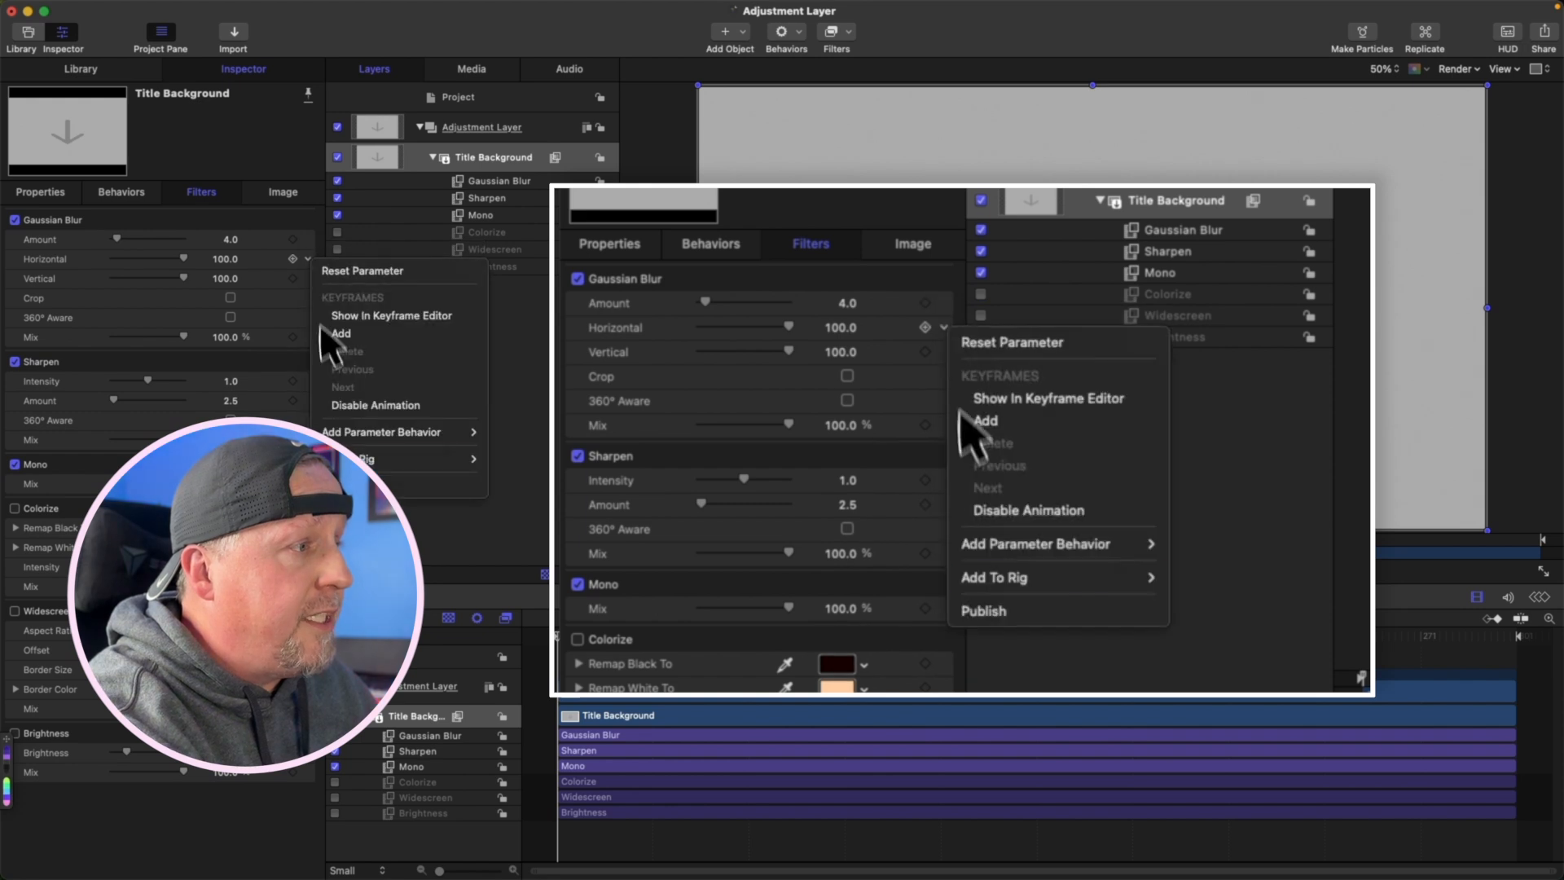
click(334, 486)
click(310, 278)
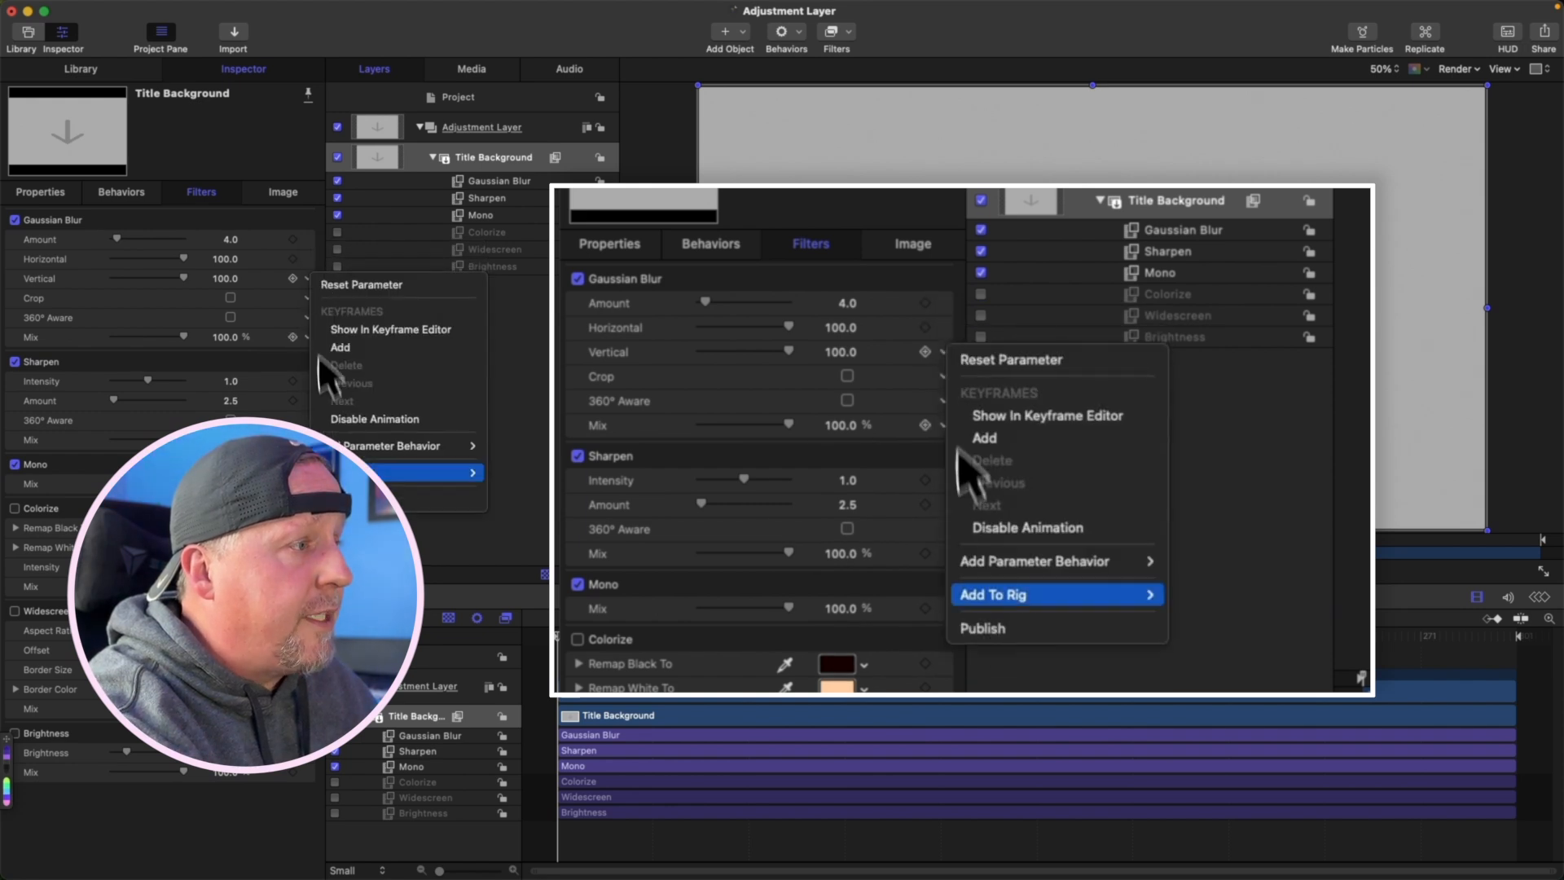
click(334, 500)
Step: Publish the Gaussian Blur filter's Crop, 360° Aware and Mix parameters
click(310, 317)
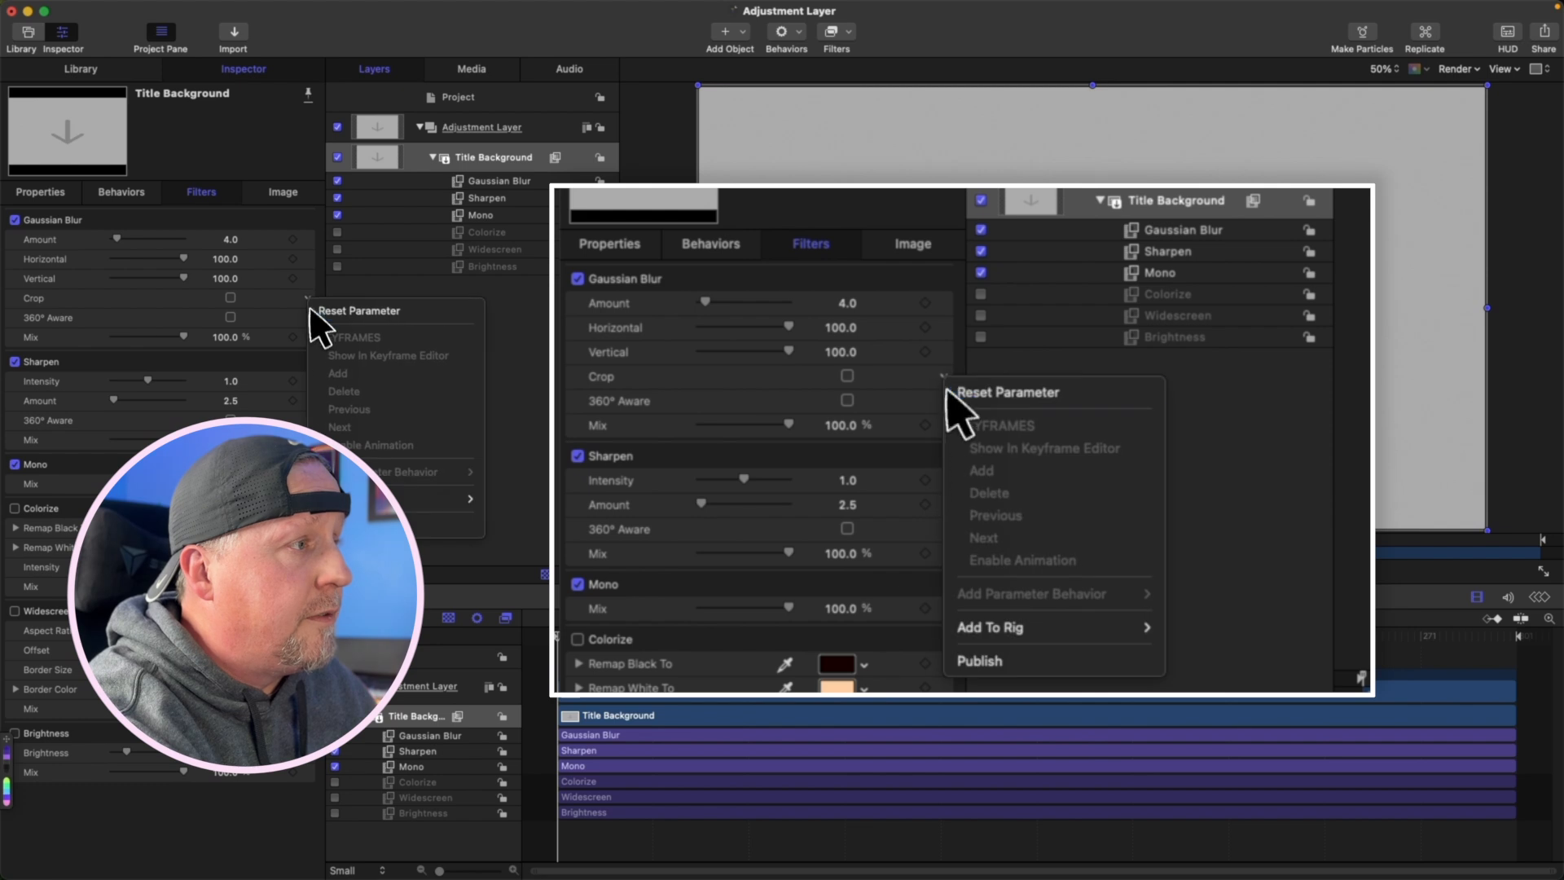
click(342, 514)
click(310, 337)
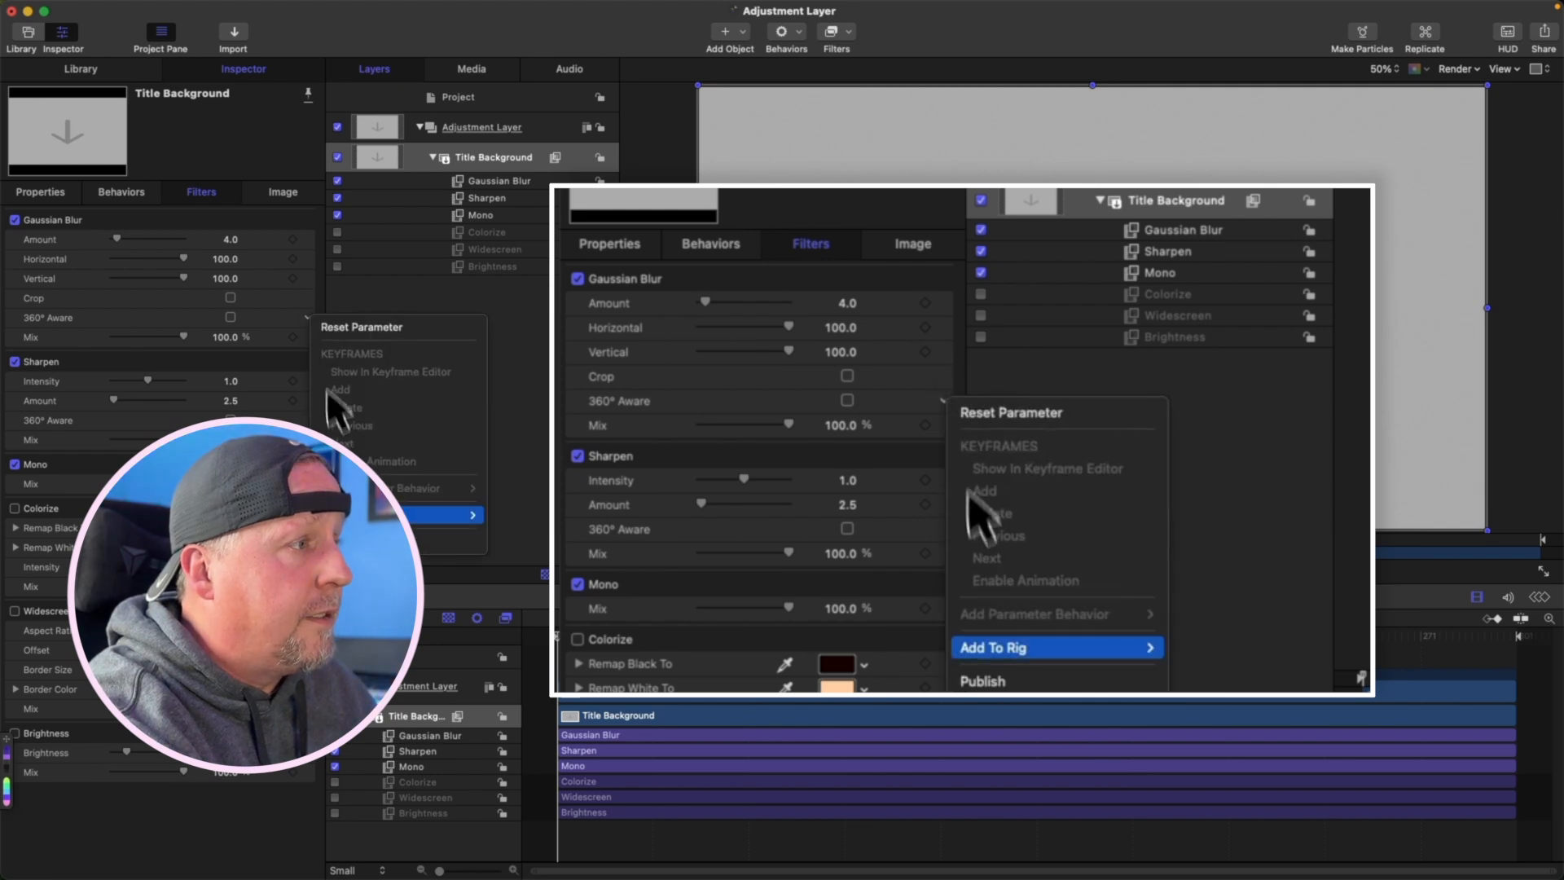
click(344, 538)
click(311, 337)
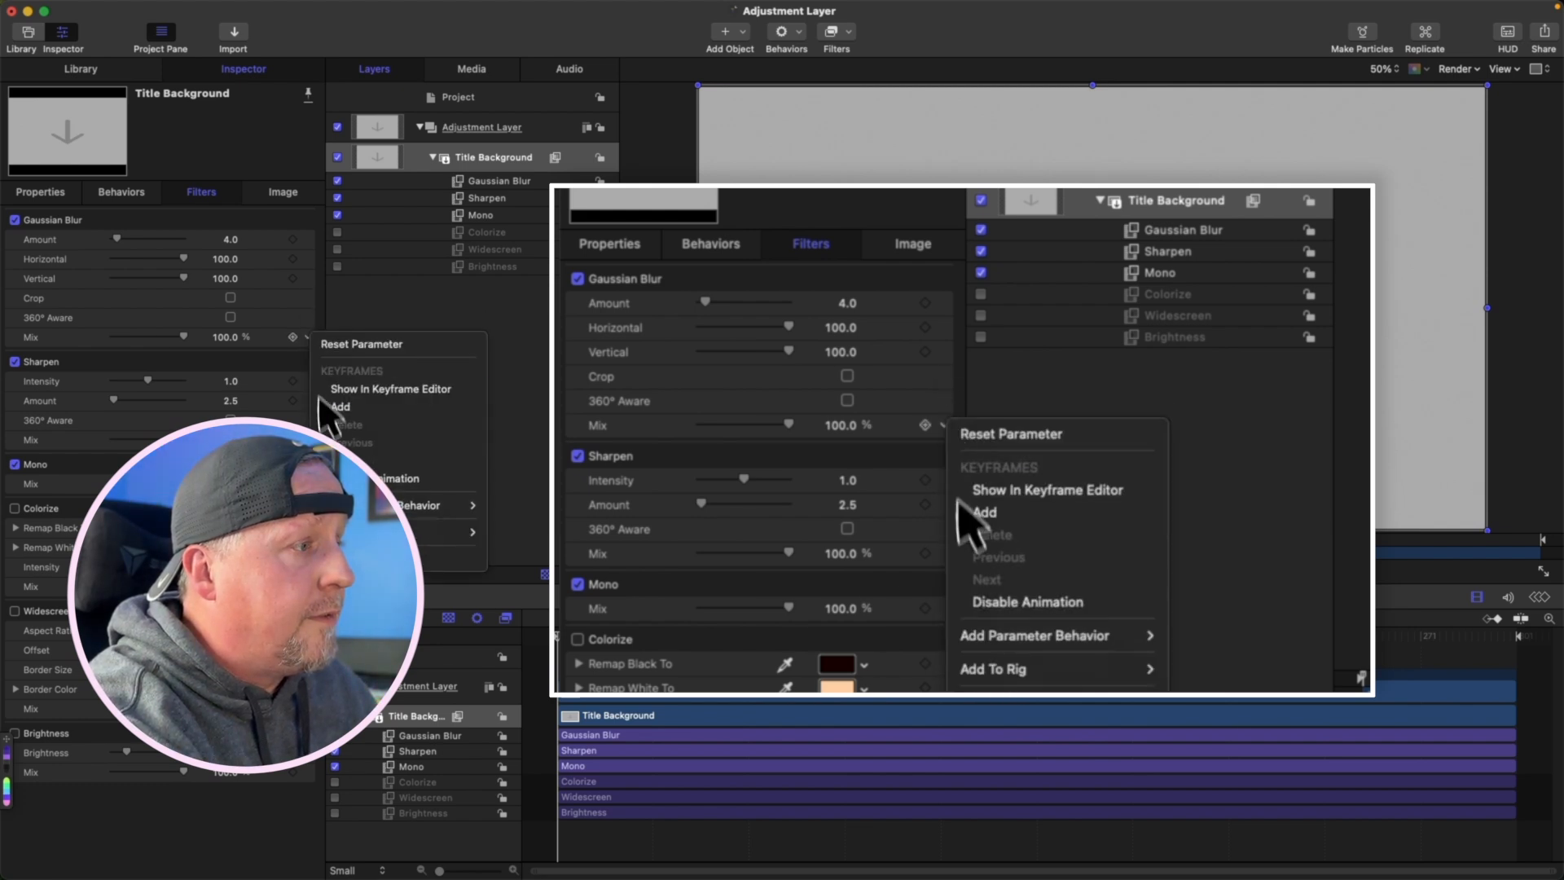
click(338, 538)
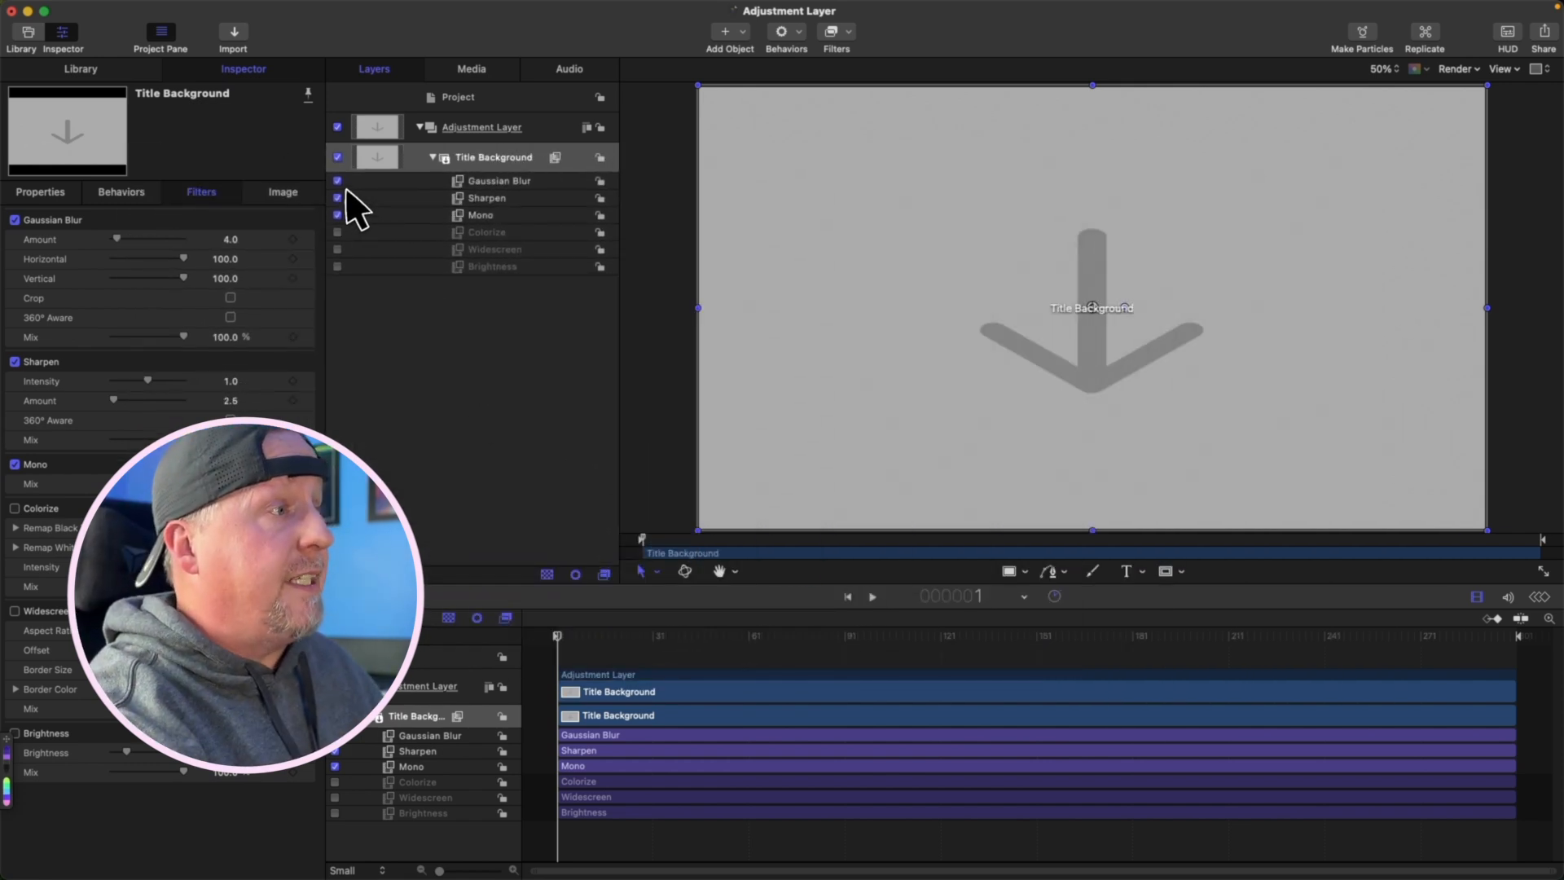
Step: Turn off the Gaussian Blur, Sharpen and Mono filters on the Title Background and show the project's published parameters
click(338, 181)
drag(340, 185, 338, 216)
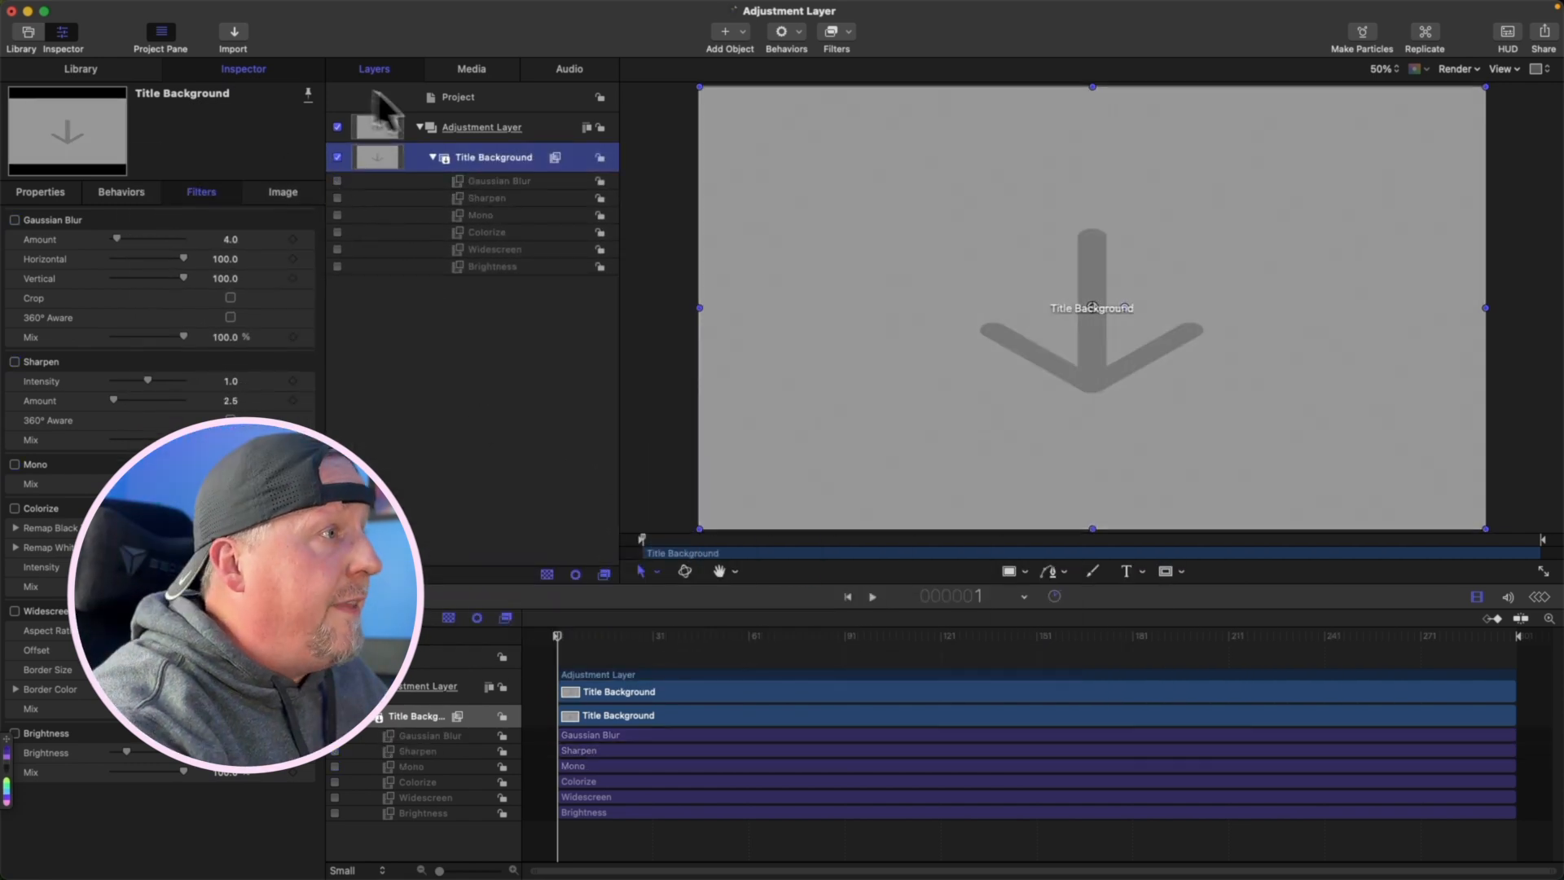
click(462, 101)
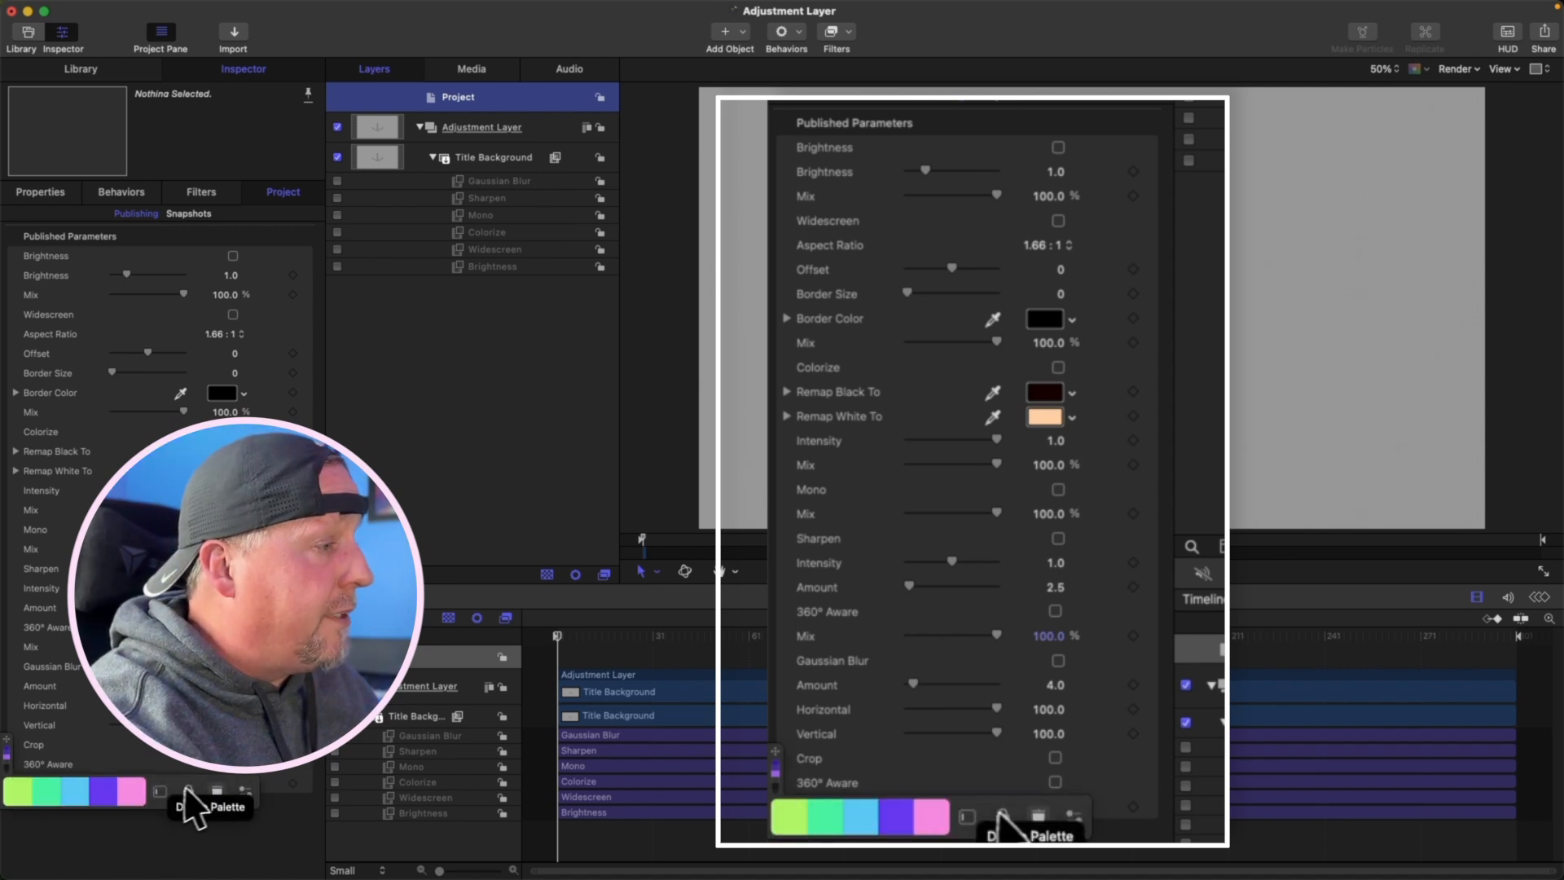
drag(51, 784, 52, 783)
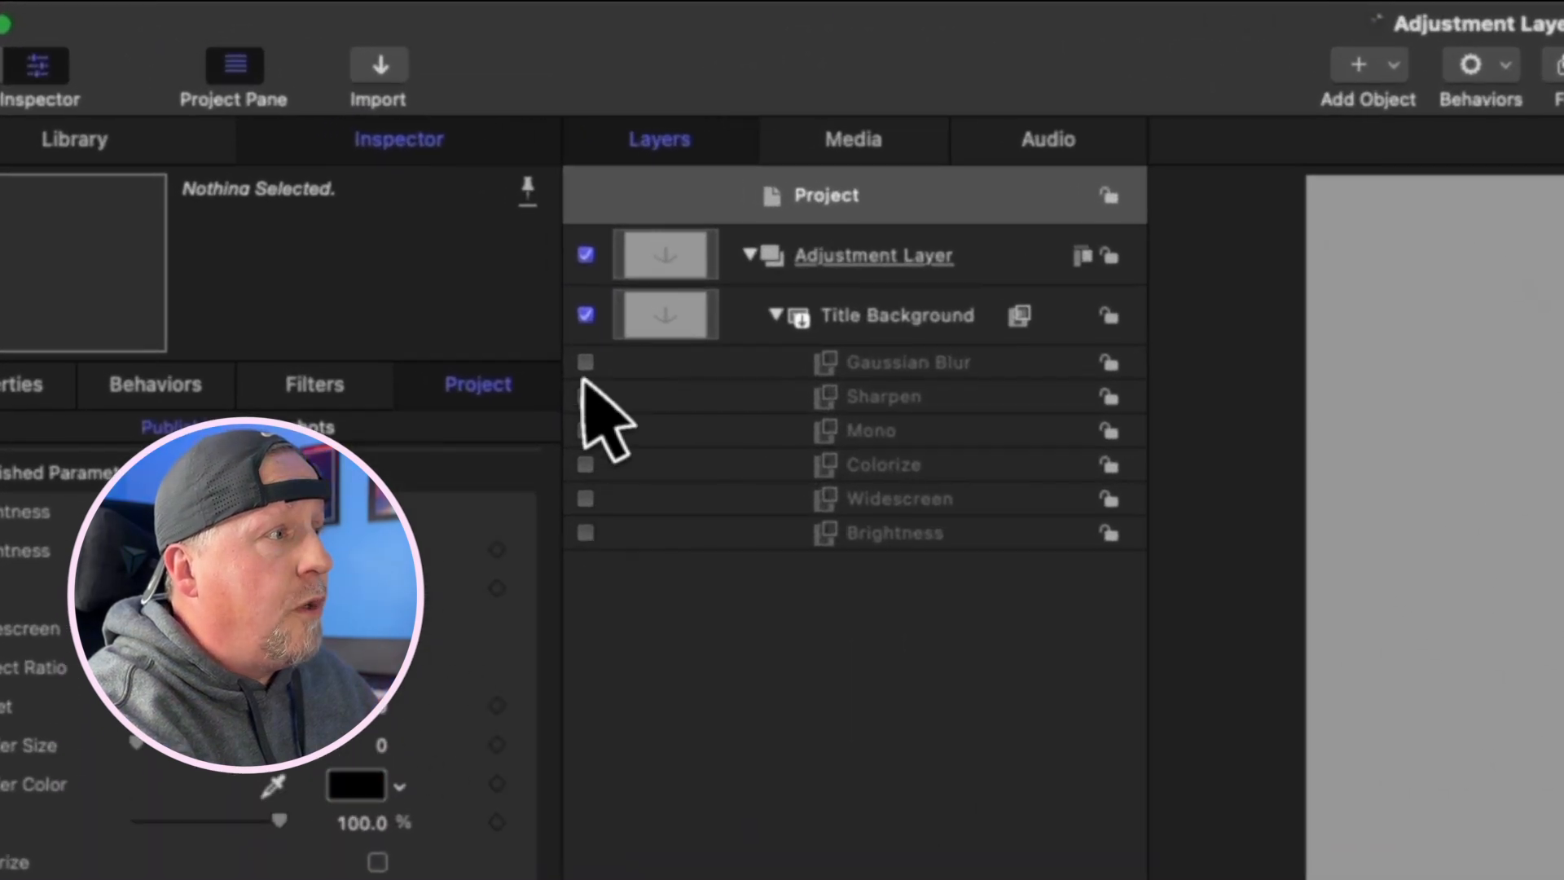
Step: Toggle the Gaussian Blur filter on and back off, and save the template
click(586, 361)
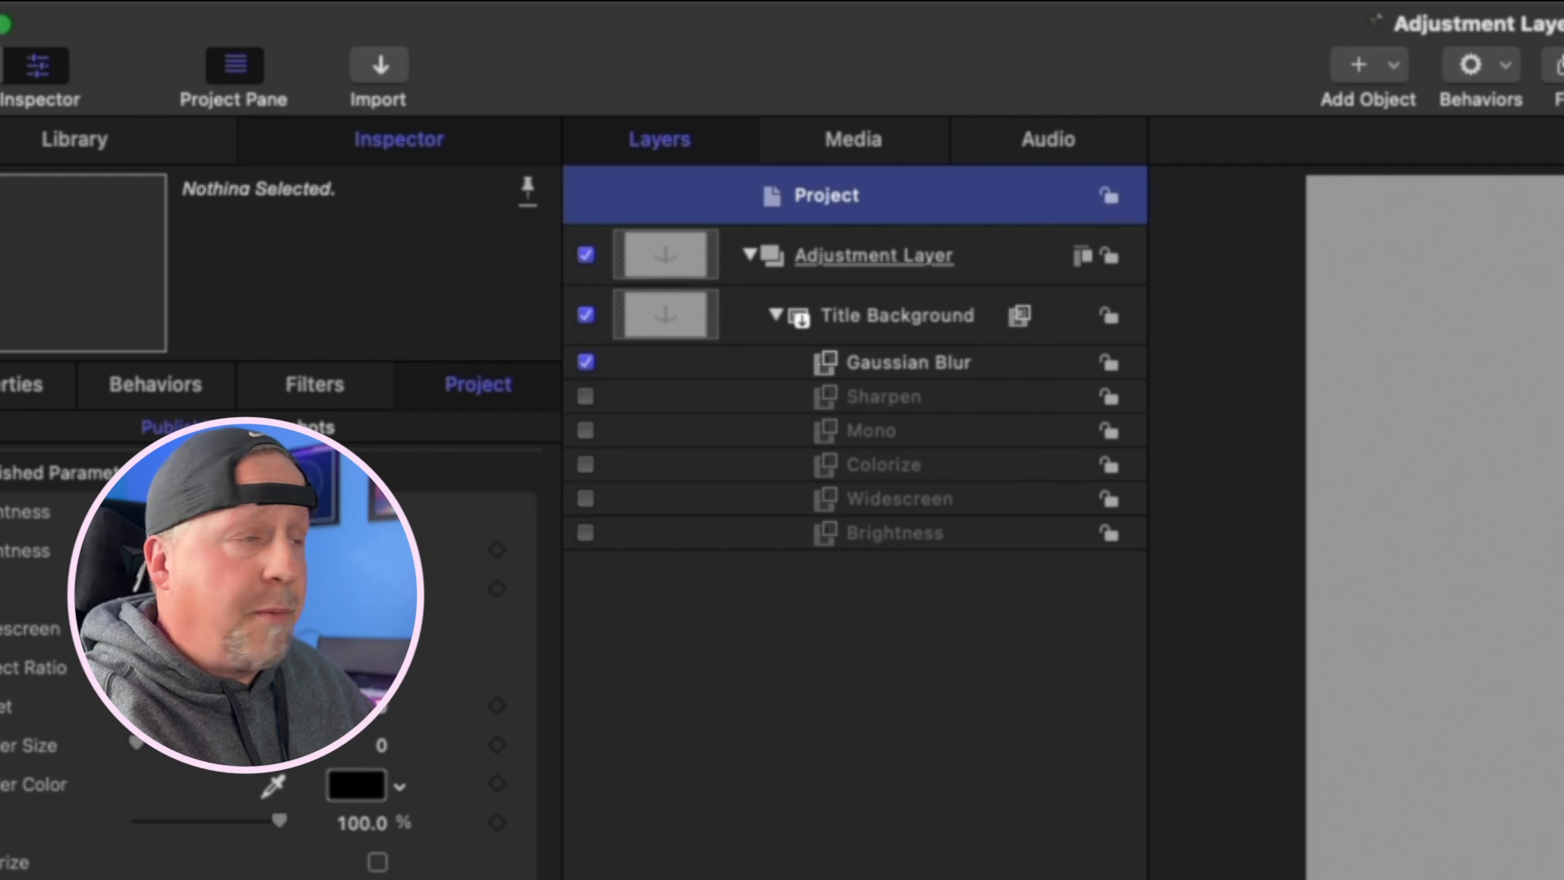
click(586, 362)
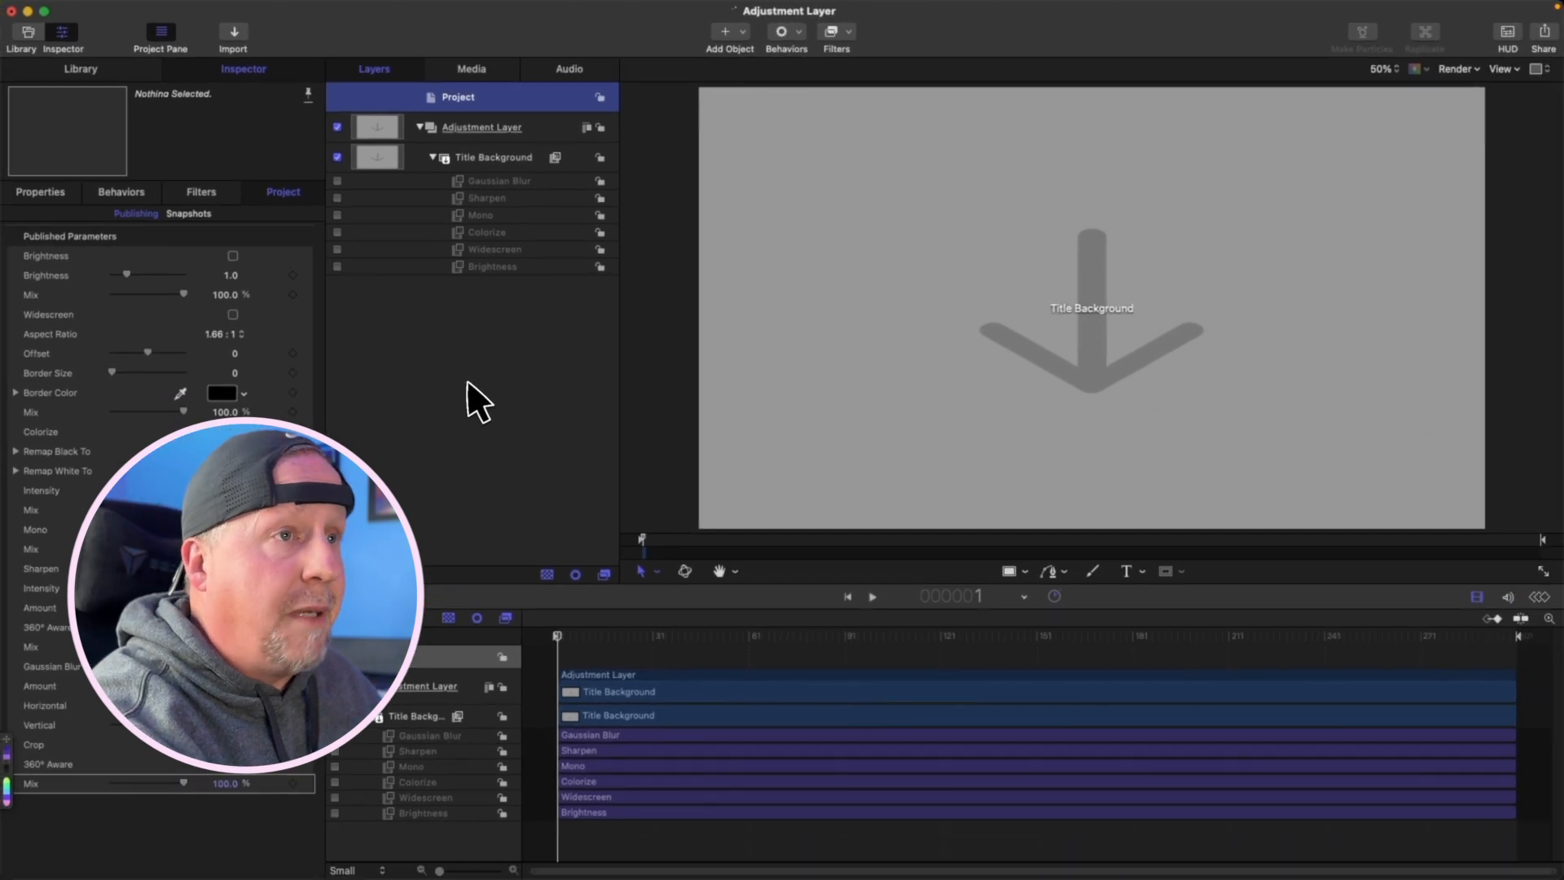
mouse_move(360, 3)
click(106, 9)
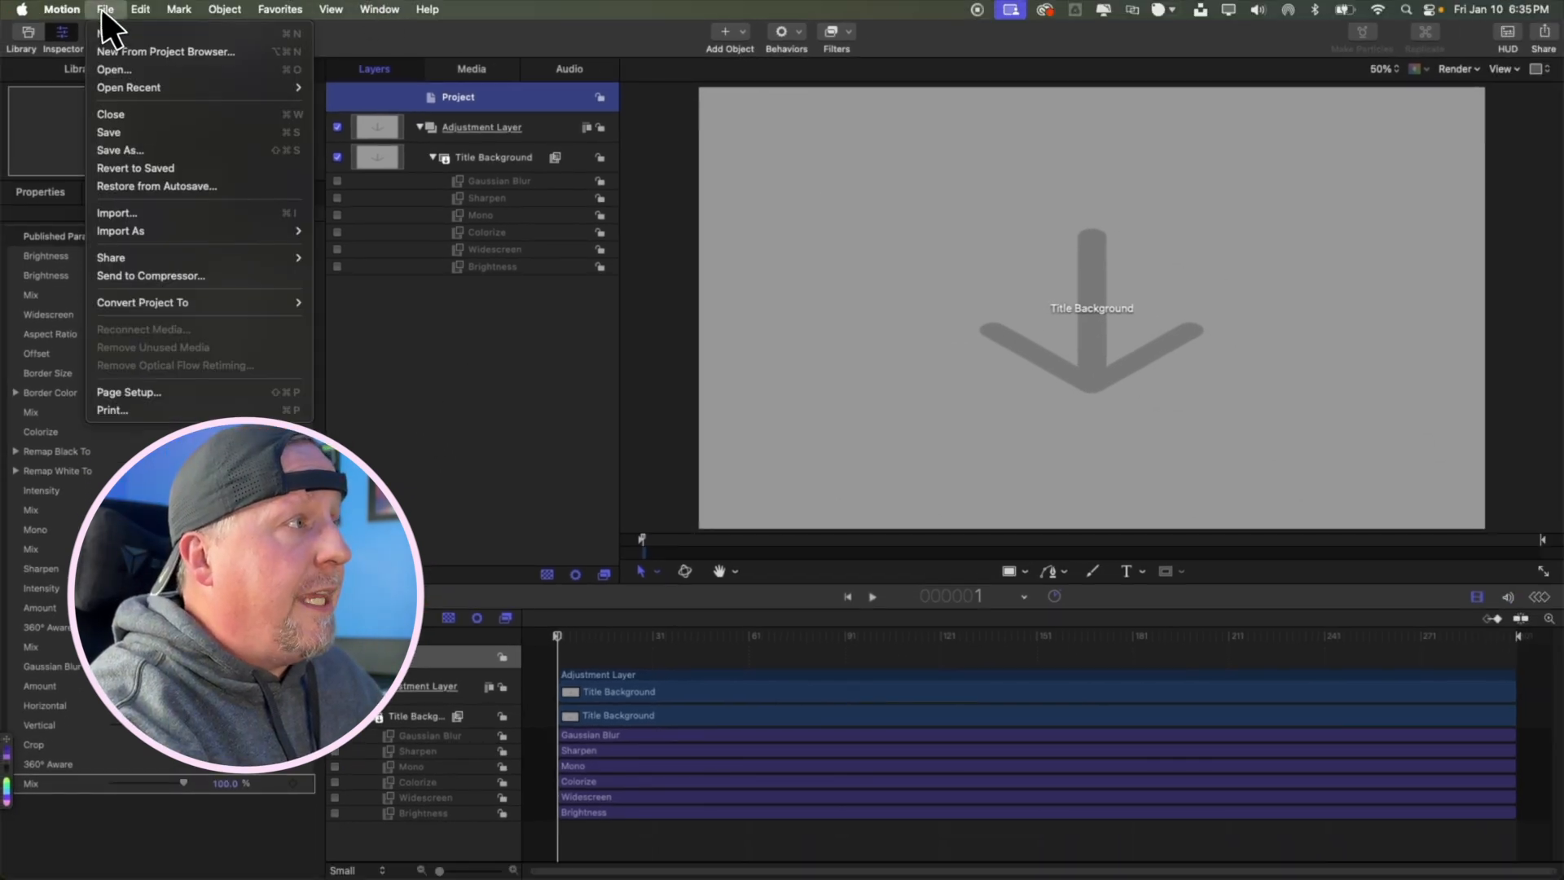
click(123, 128)
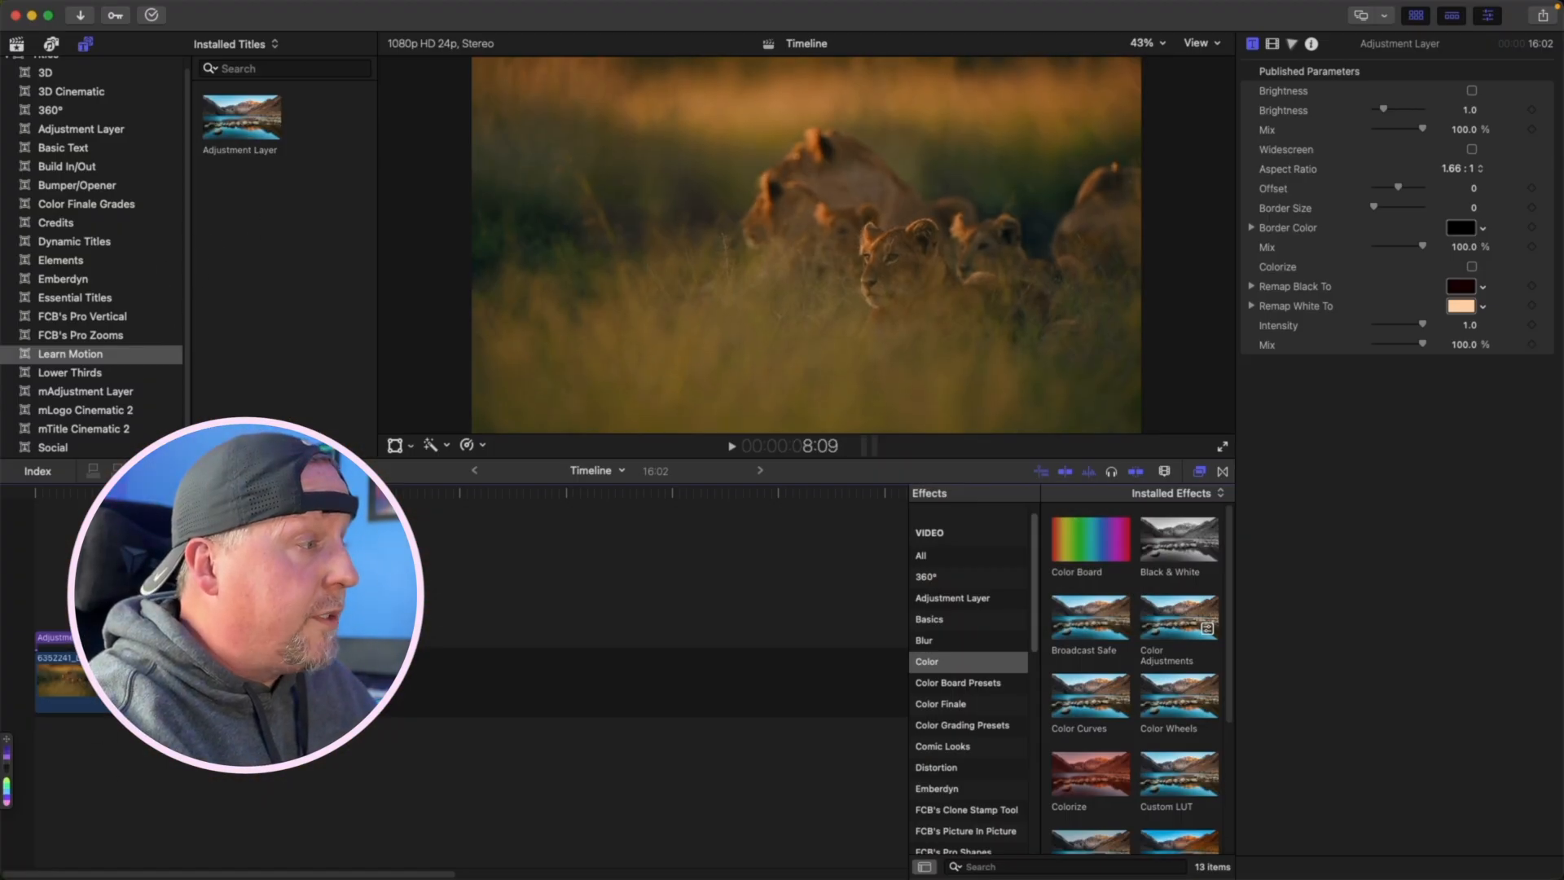
Step: Switch to Final Cut Pro and refresh the adjustment layer above the lion clip by deleting it and undoing the deletion
key(BackSpace)
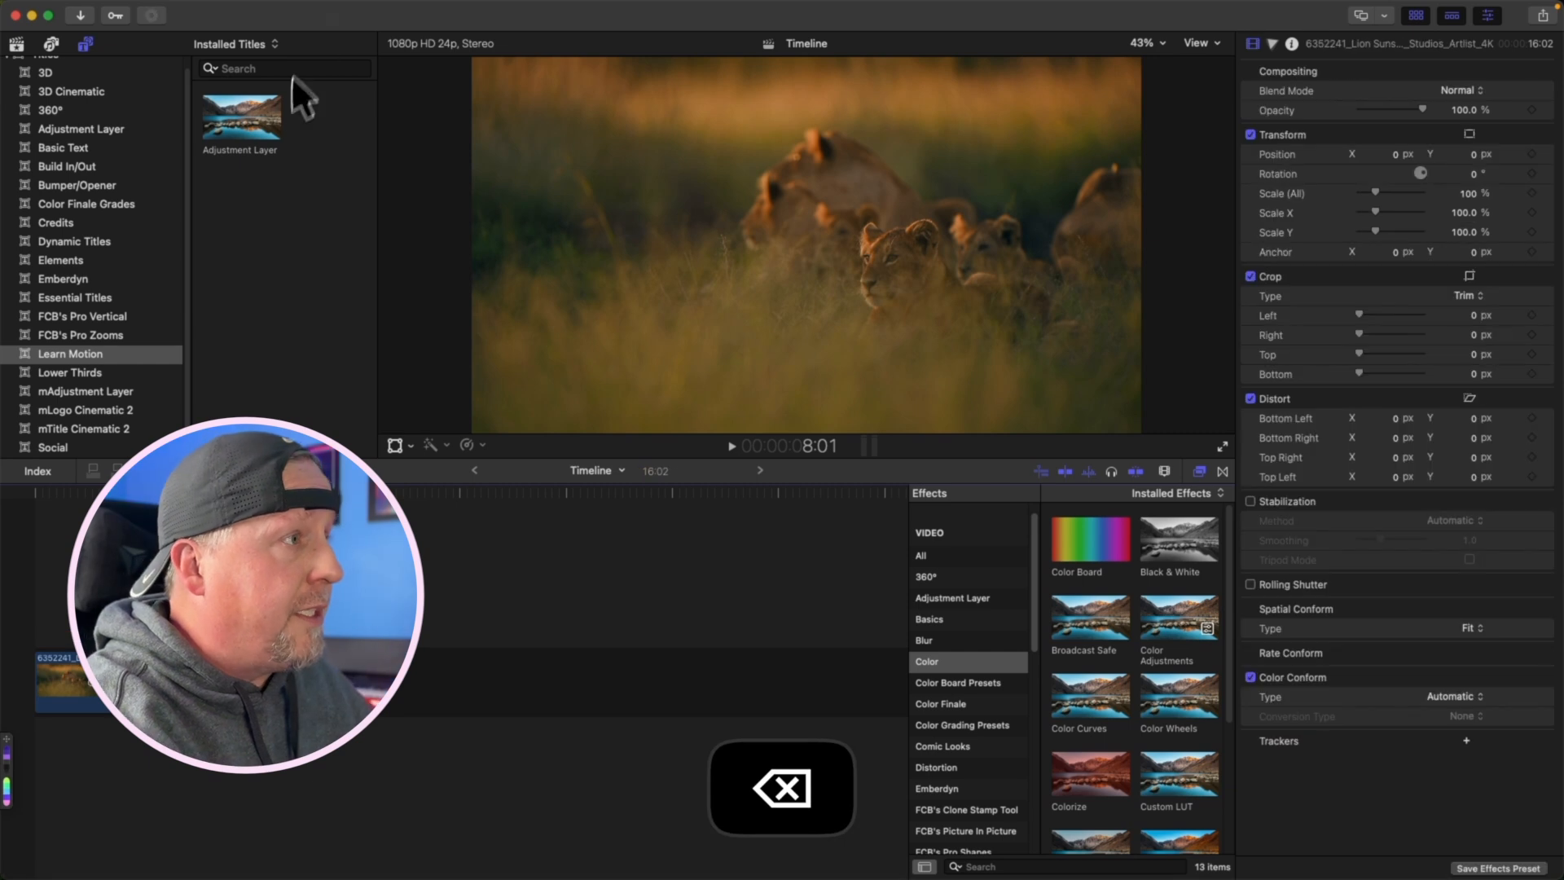
key(super+z)
drag(107, 638, 150, 638)
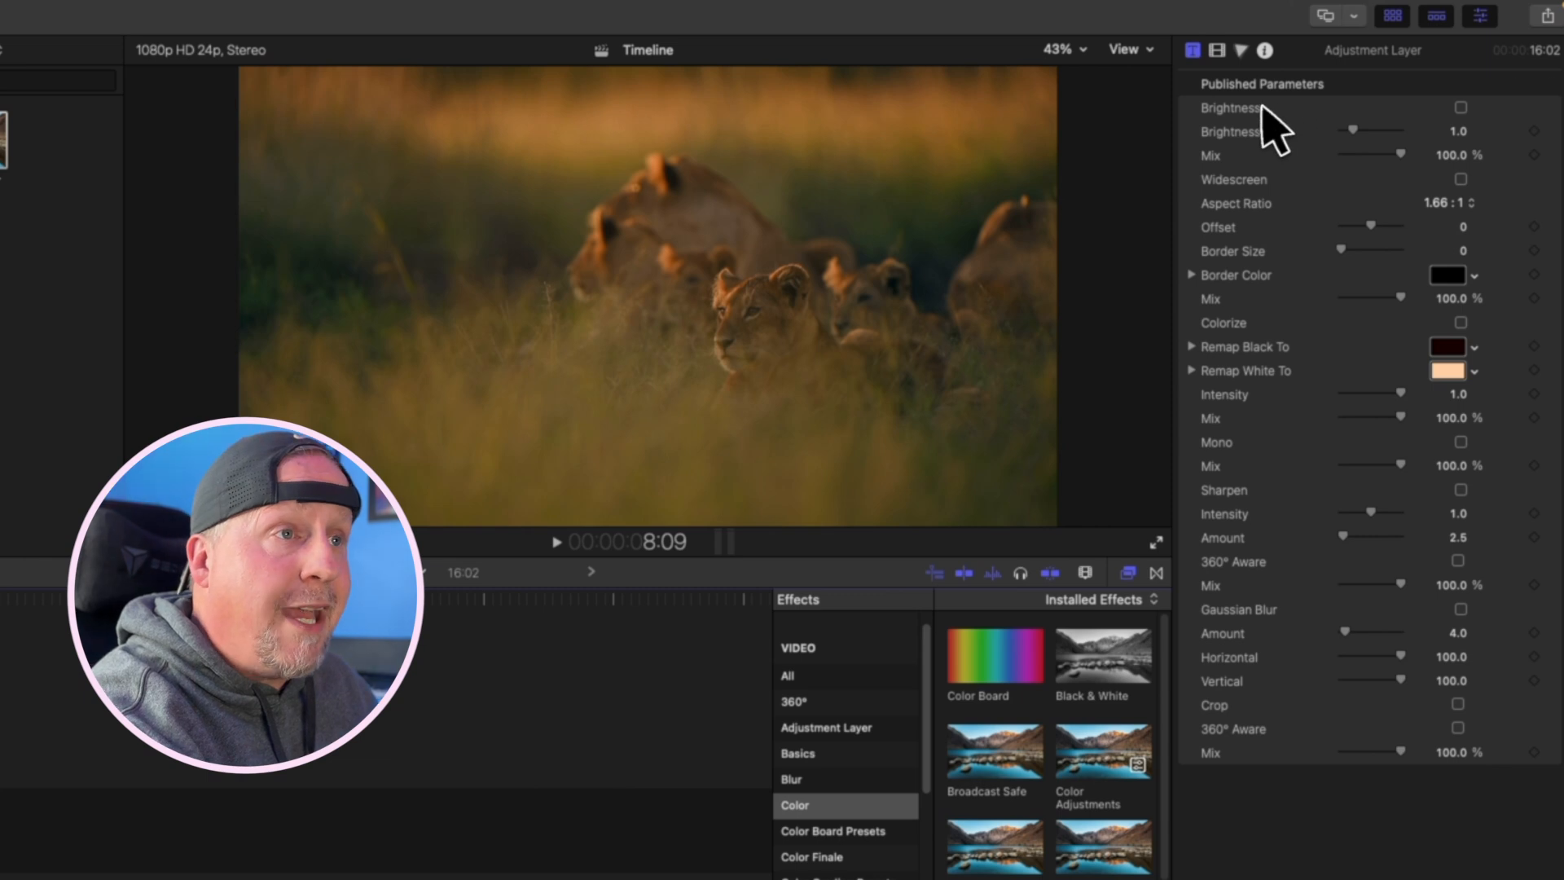
Step: Turn on Brightness at 1.5 with an 81.56% Mix, and turn on Widescreen with a 2.35 : 1 aspect ratio
click(1461, 108)
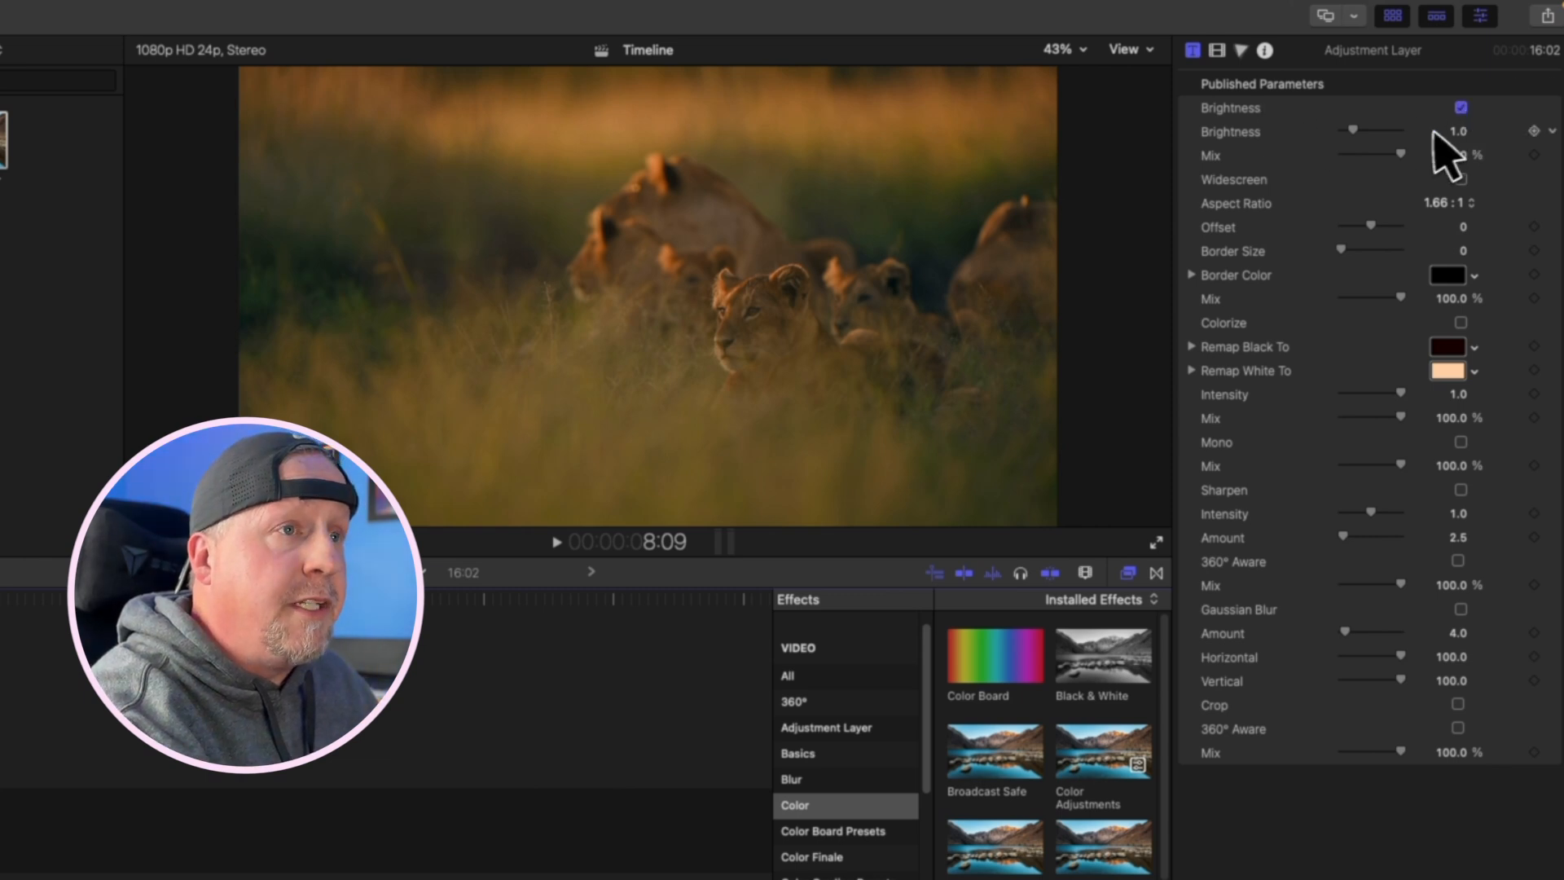
drag(1363, 132, 1402, 168)
click(1461, 179)
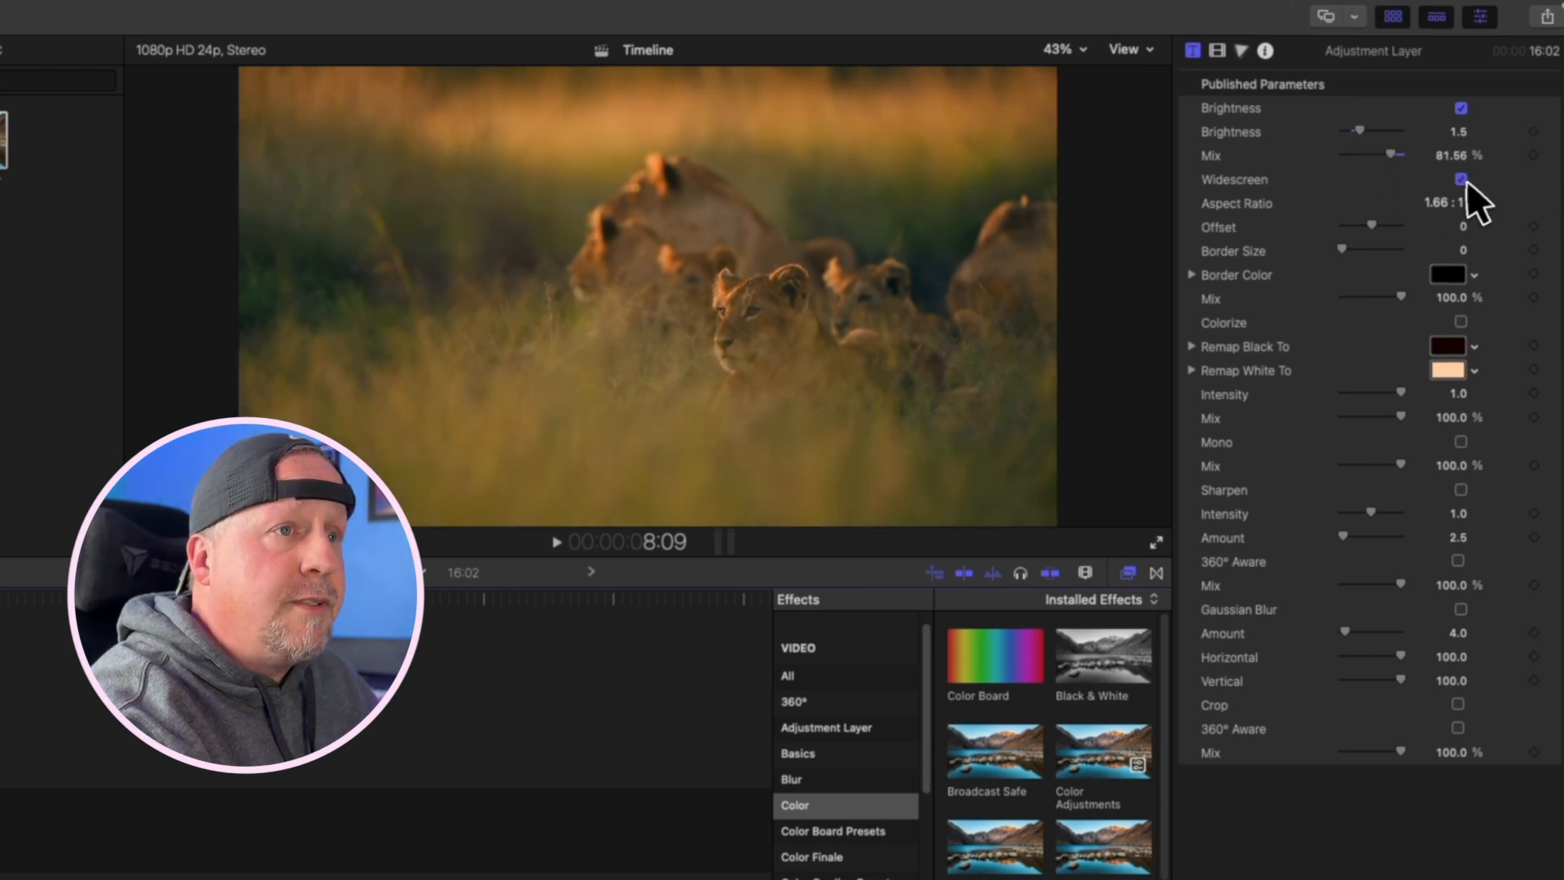
click(1450, 204)
click(1453, 292)
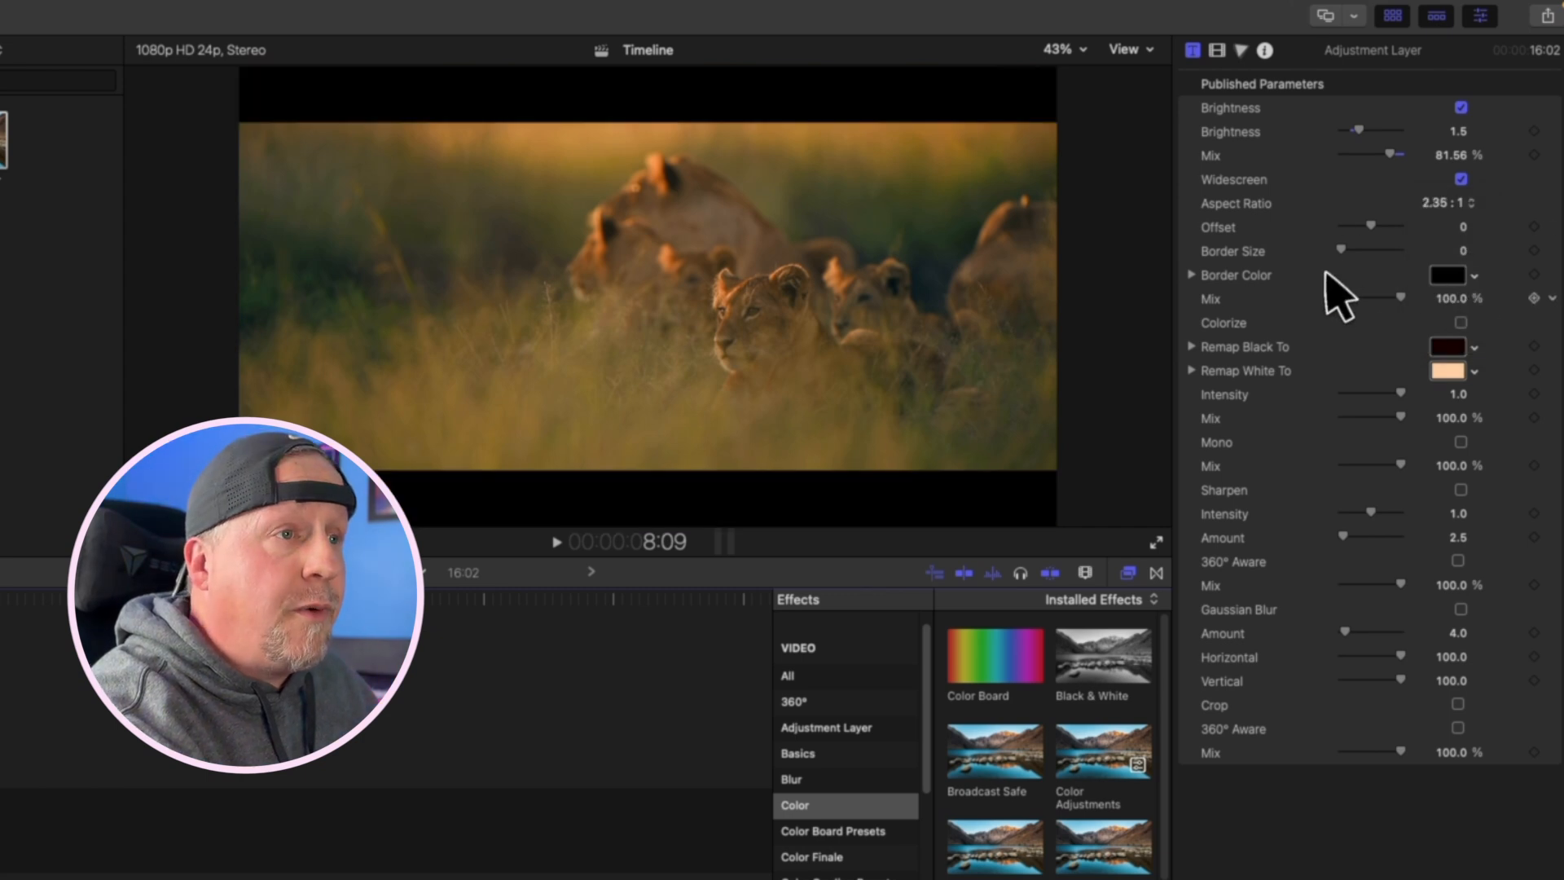
Step: Turn on Colorize and set its Remap White To color to cyan
click(1461, 324)
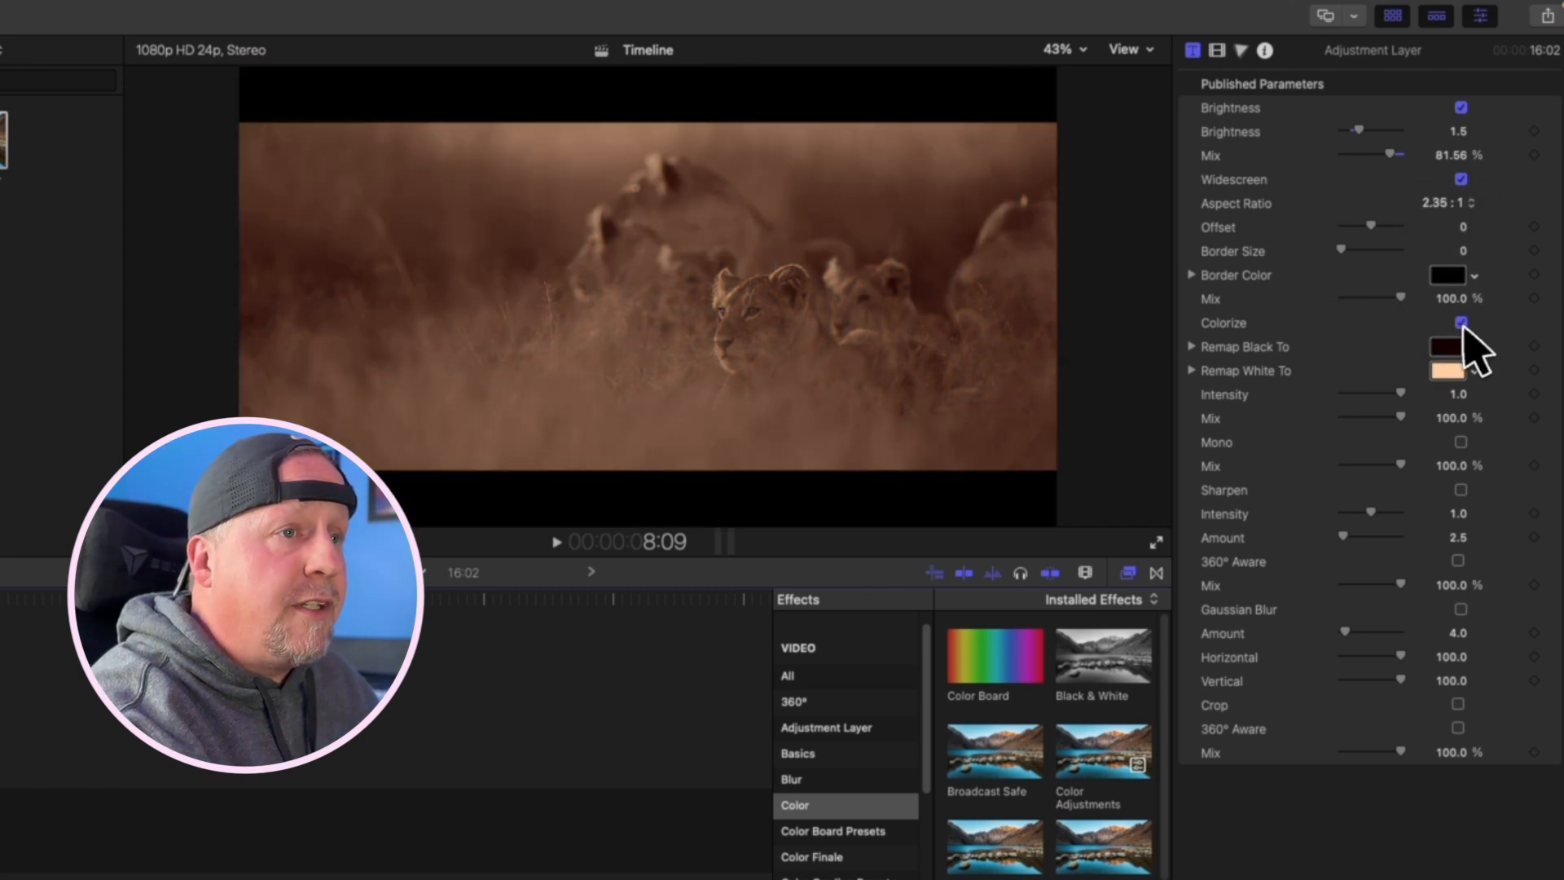
click(1452, 372)
click(979, 782)
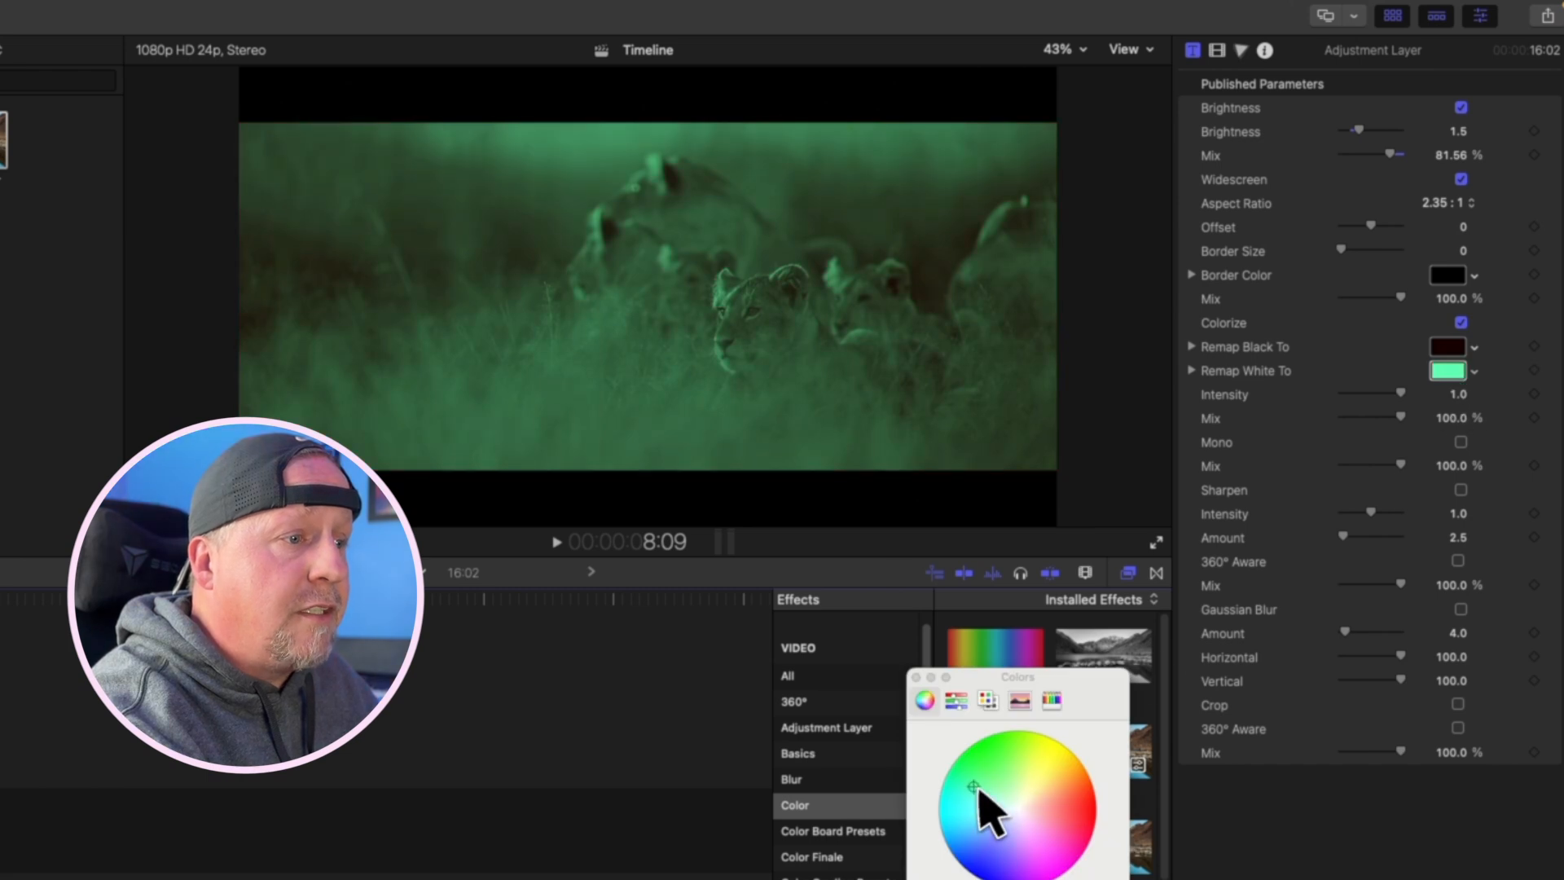
drag(969, 814, 966, 812)
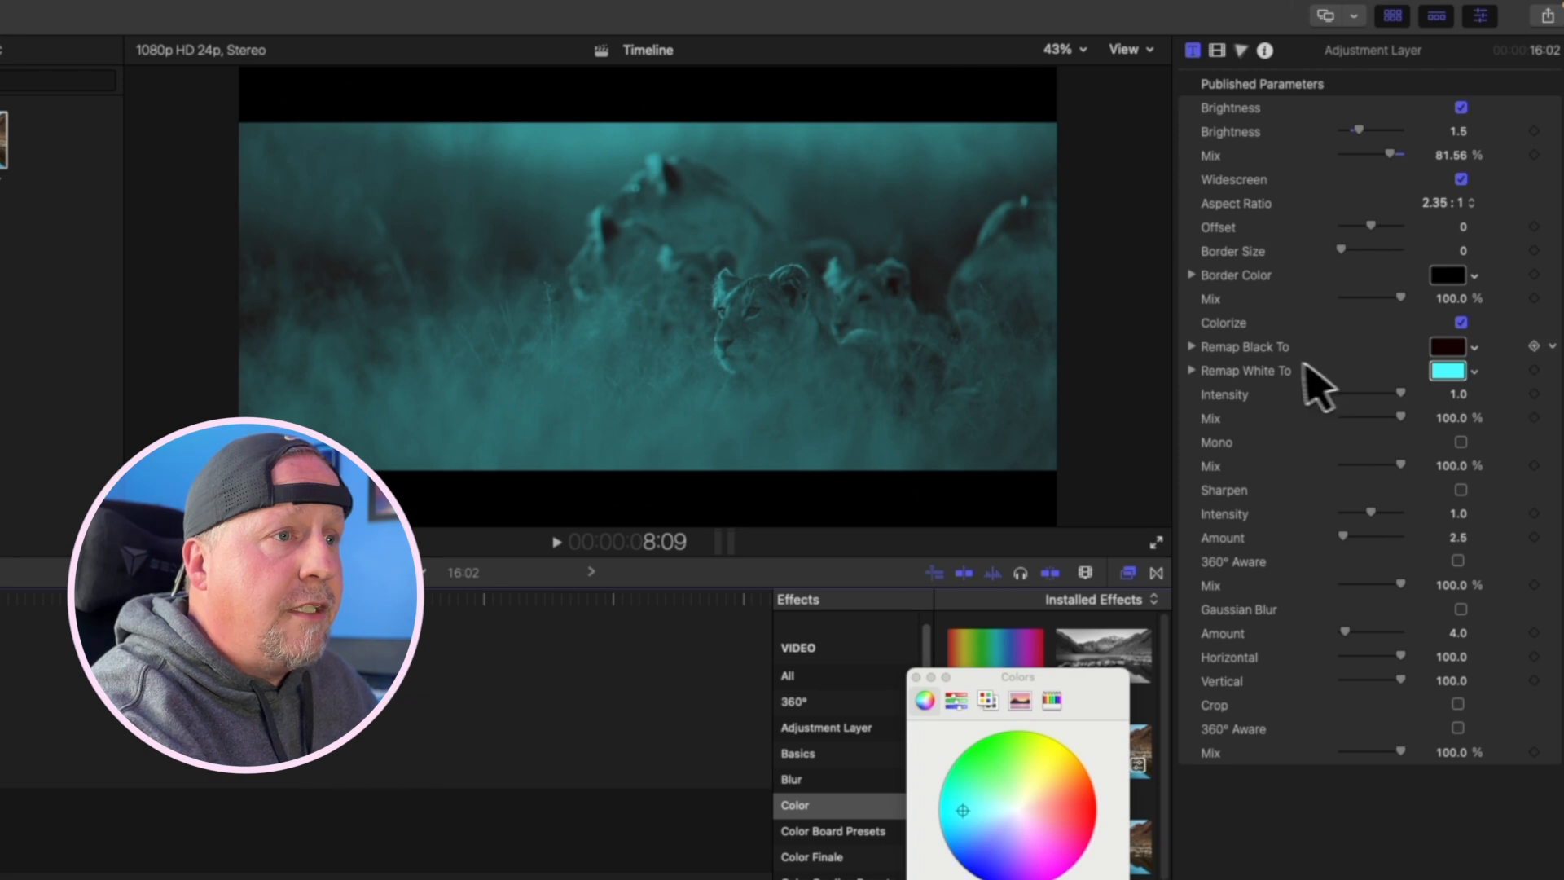
Step: Turn off Colorize, then turn on Mono with its Mix set to 39.11%
click(1461, 322)
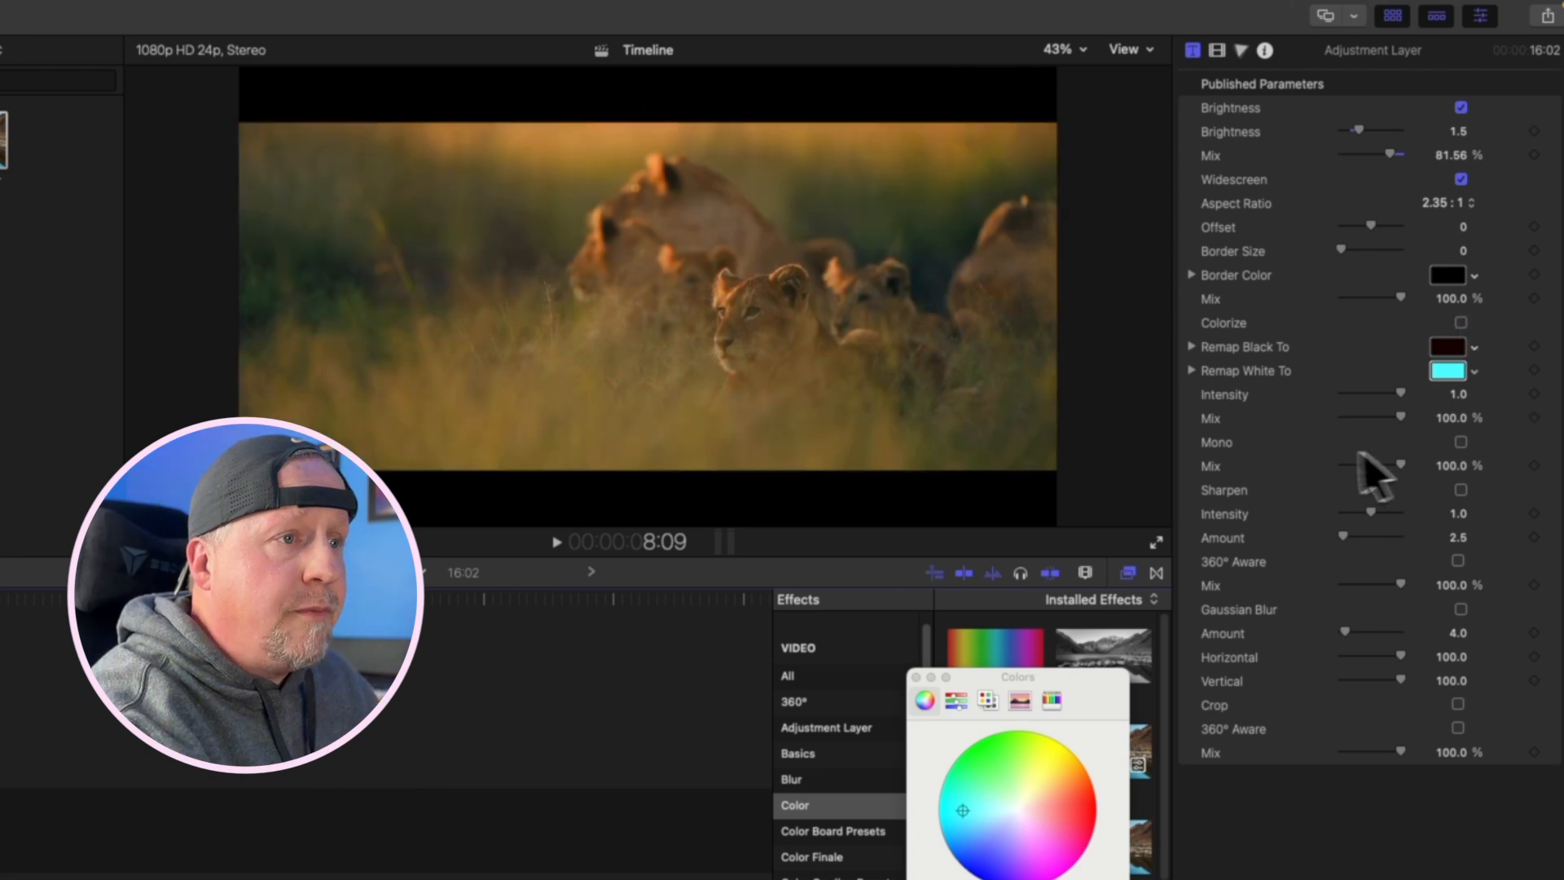
click(1460, 442)
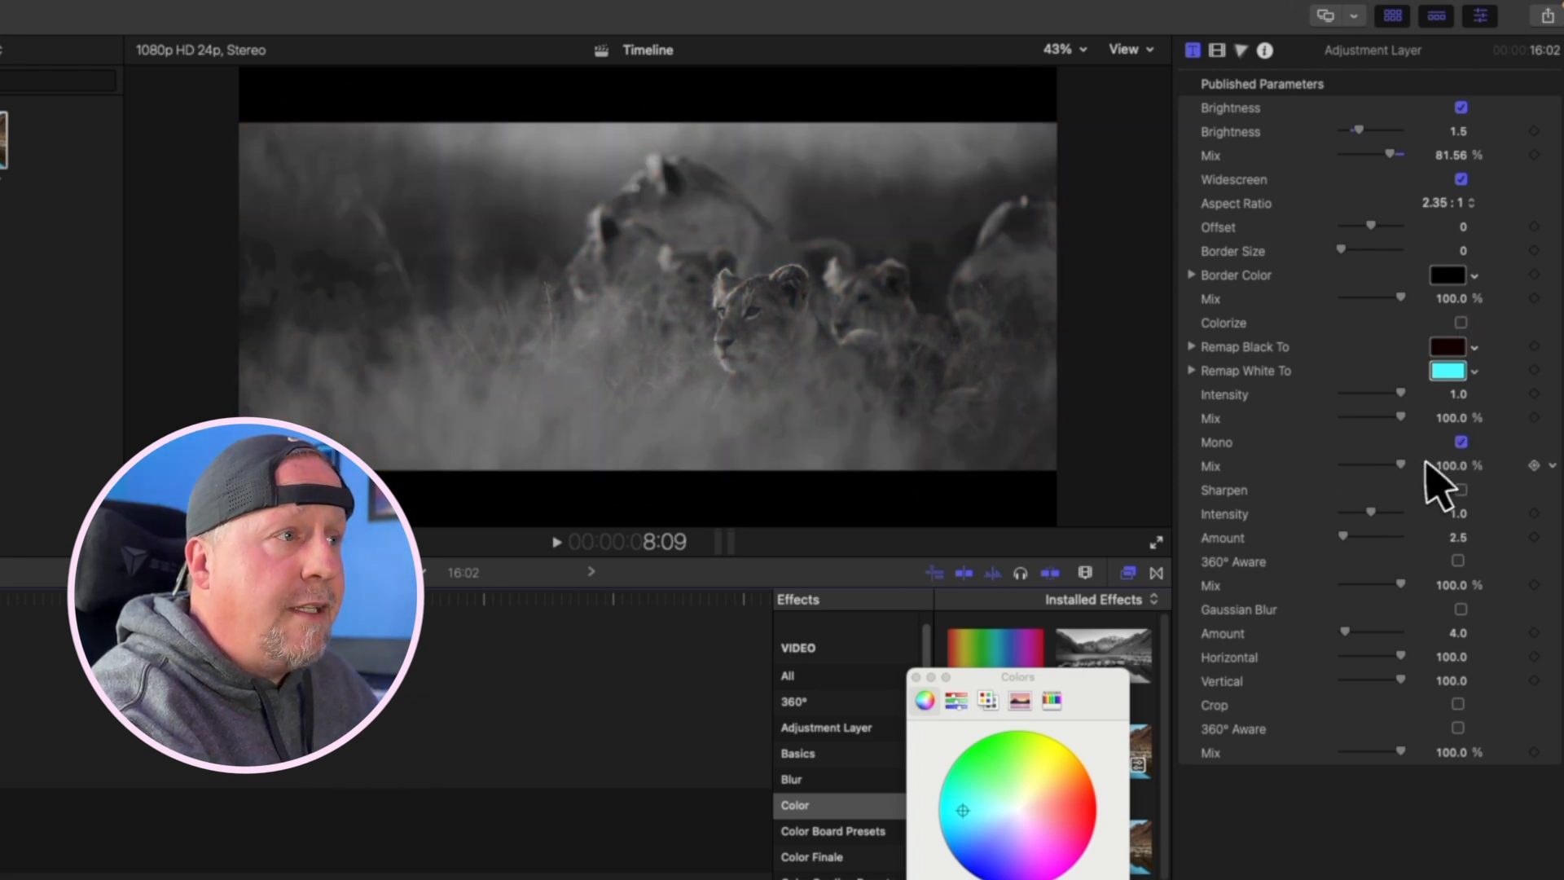
drag(1400, 463, 1365, 477)
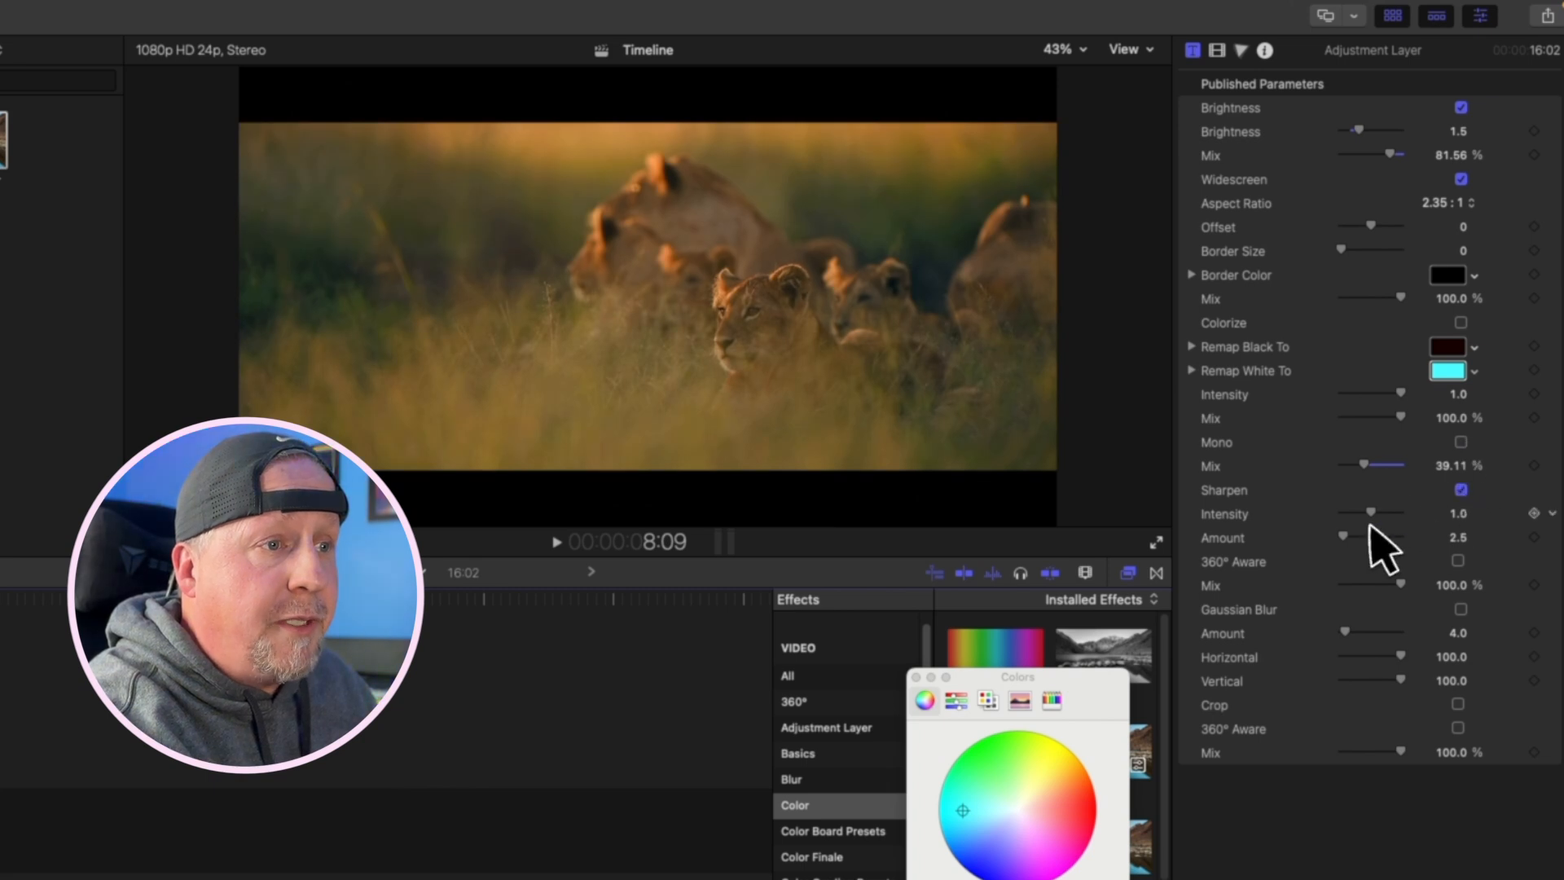
Step: Raise the Sharpen Amount to 39.0 and increase the Gaussian Blur Amount with both filters turned on
mouse_move(1344, 536)
mouse_down()
mouse_move(1380, 536)
mouse_move(1322, 546)
mouse_move(1380, 547)
mouse_move(1367, 546)
mouse_up()
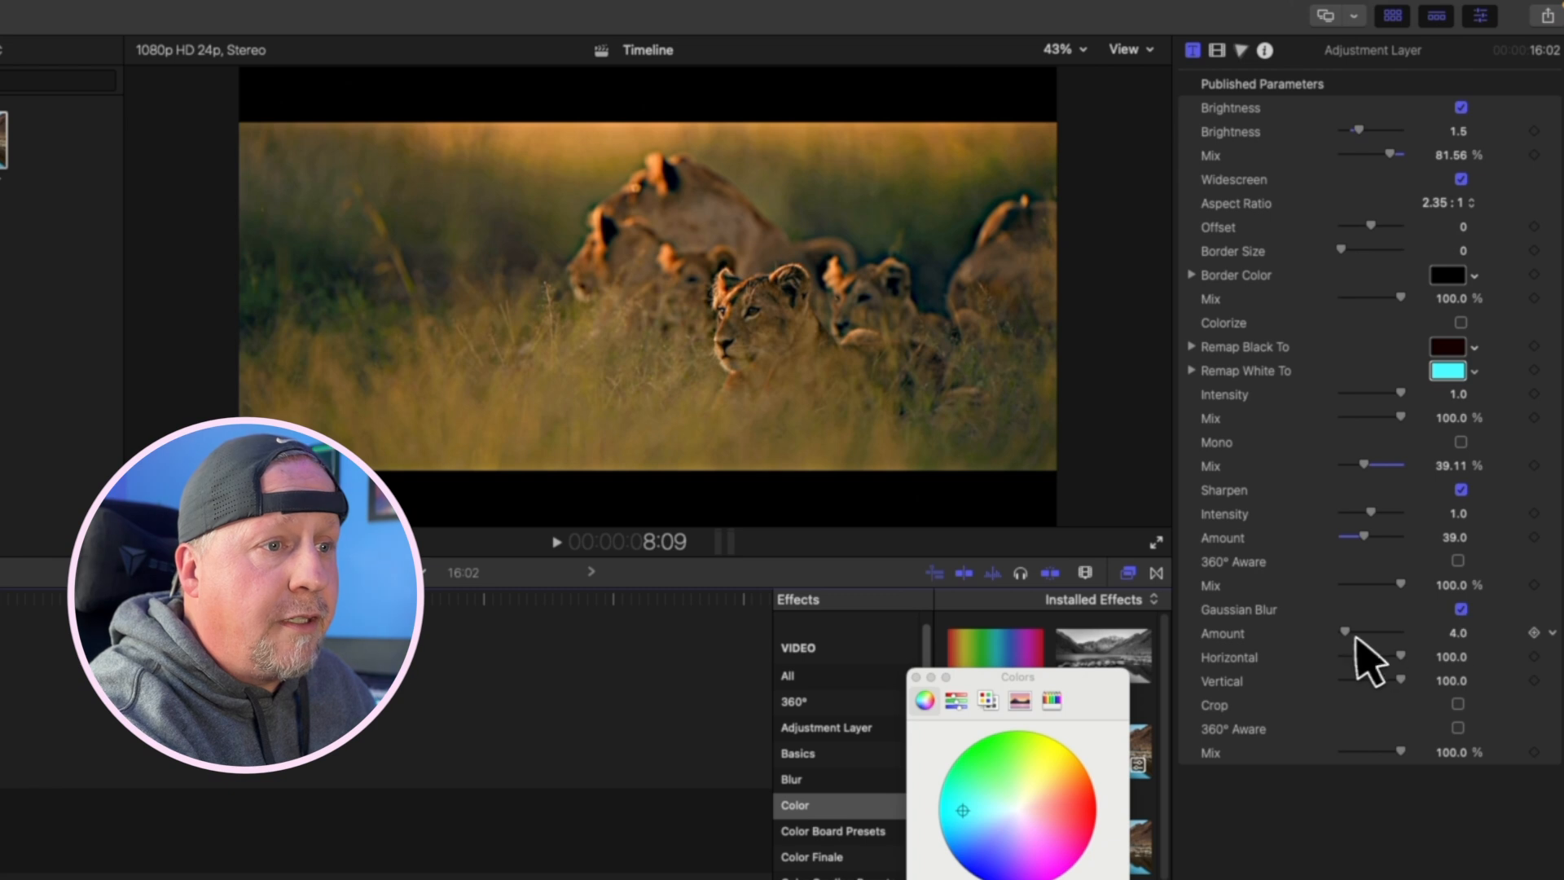
drag(1355, 633, 1385, 632)
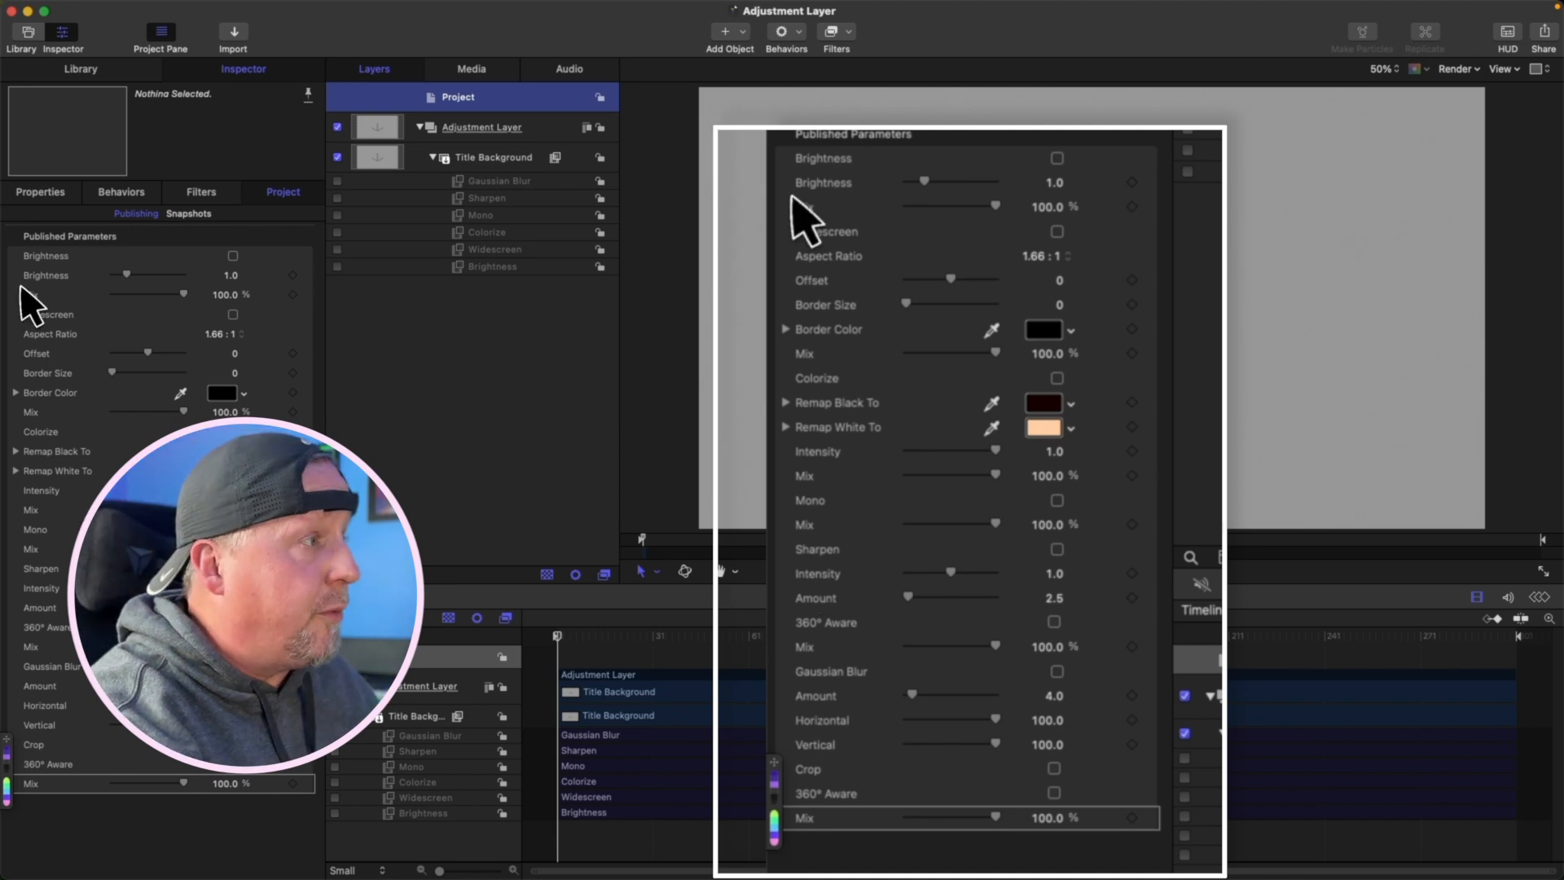
Step: Switch to Motion and rename the published Widescreen on/off parameter as Letterbox
double_click(43, 314)
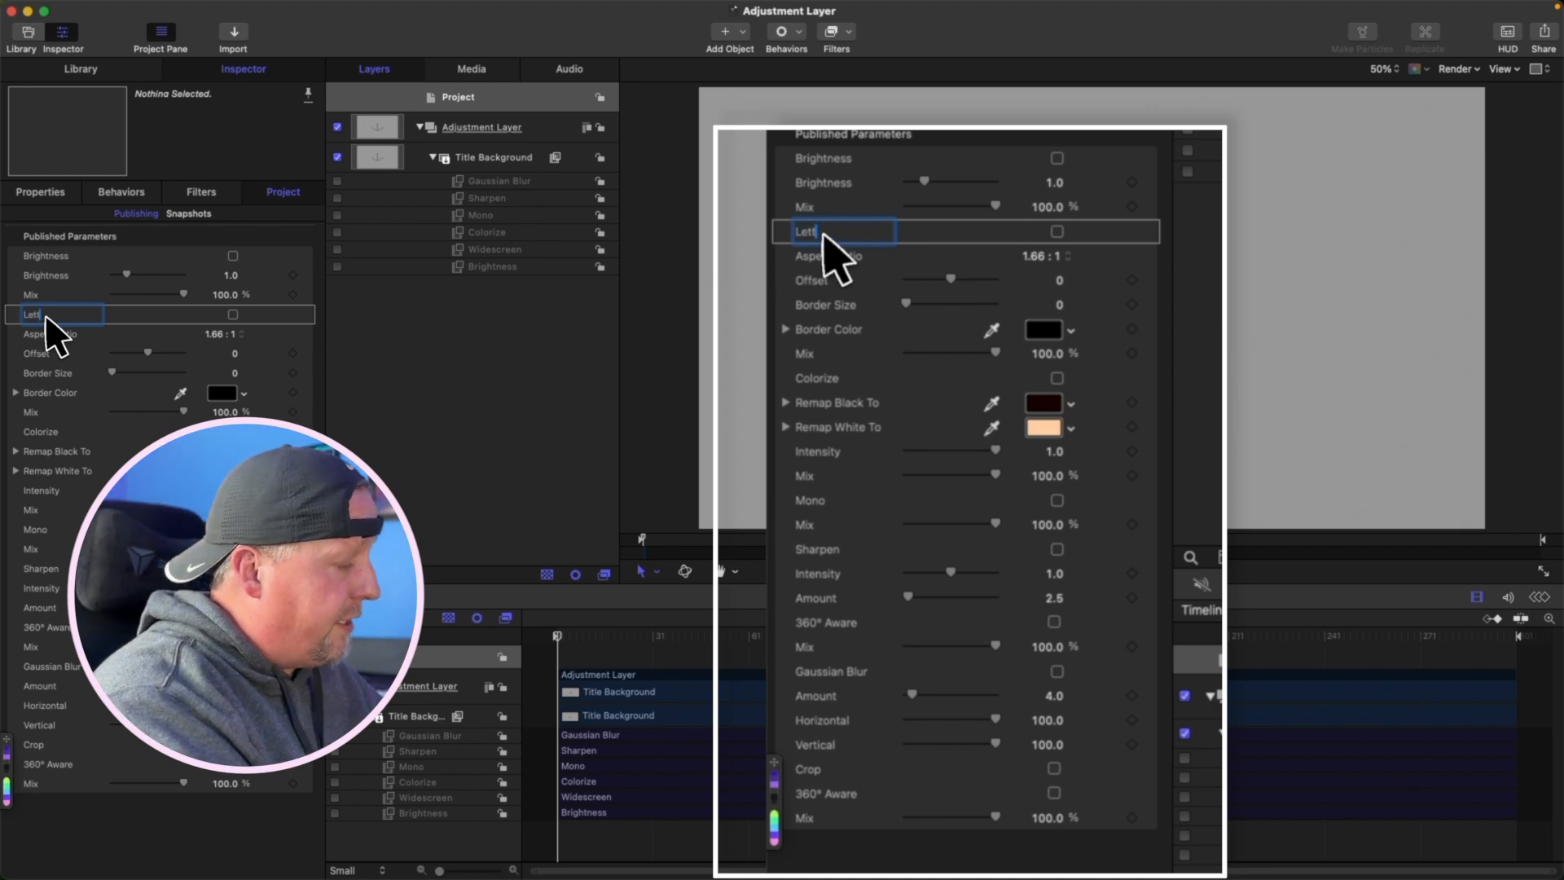
text(x)
click(588, 366)
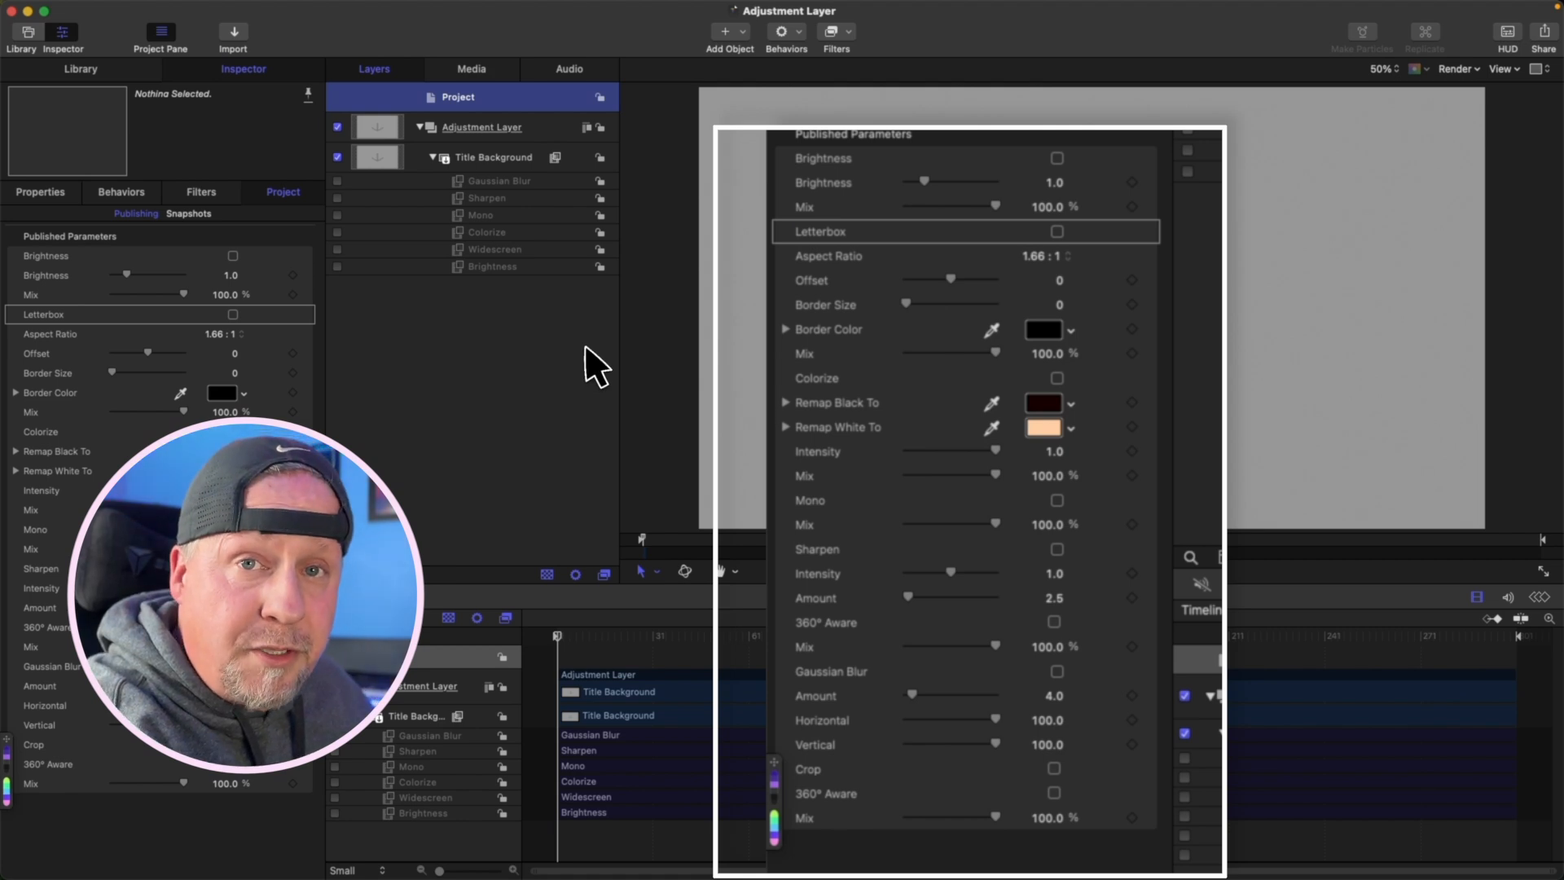
Step: Turn on the published Letterbox parameter and set its Aspect Ratio to 1.85 : 1
click(233, 317)
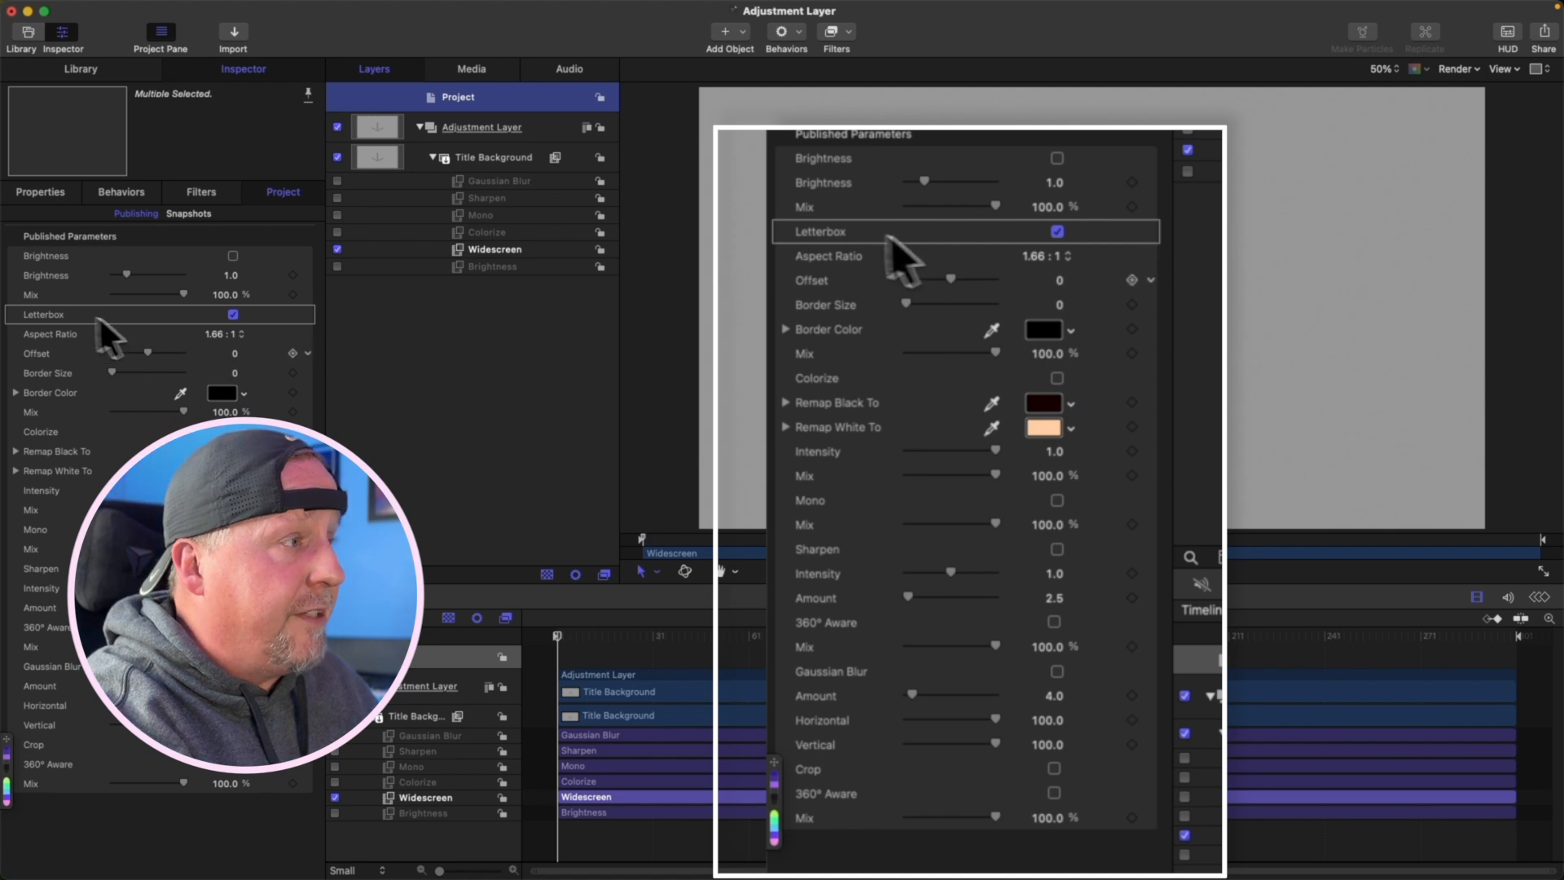
click(222, 335)
click(227, 398)
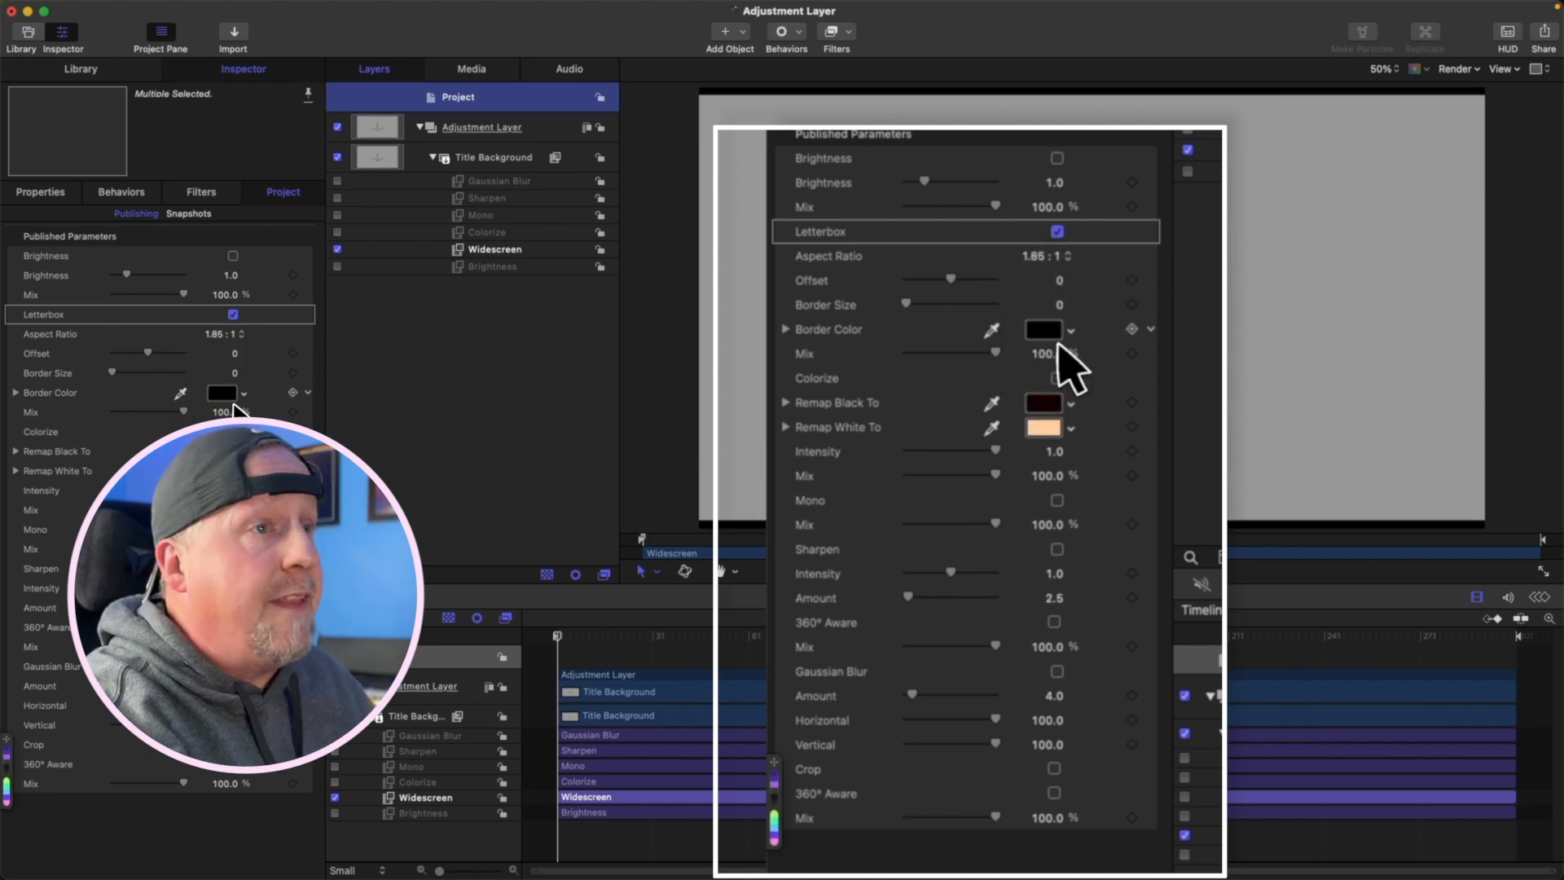
Step: Rename the published Mono on/off parameter as Desaturation
click(39, 531)
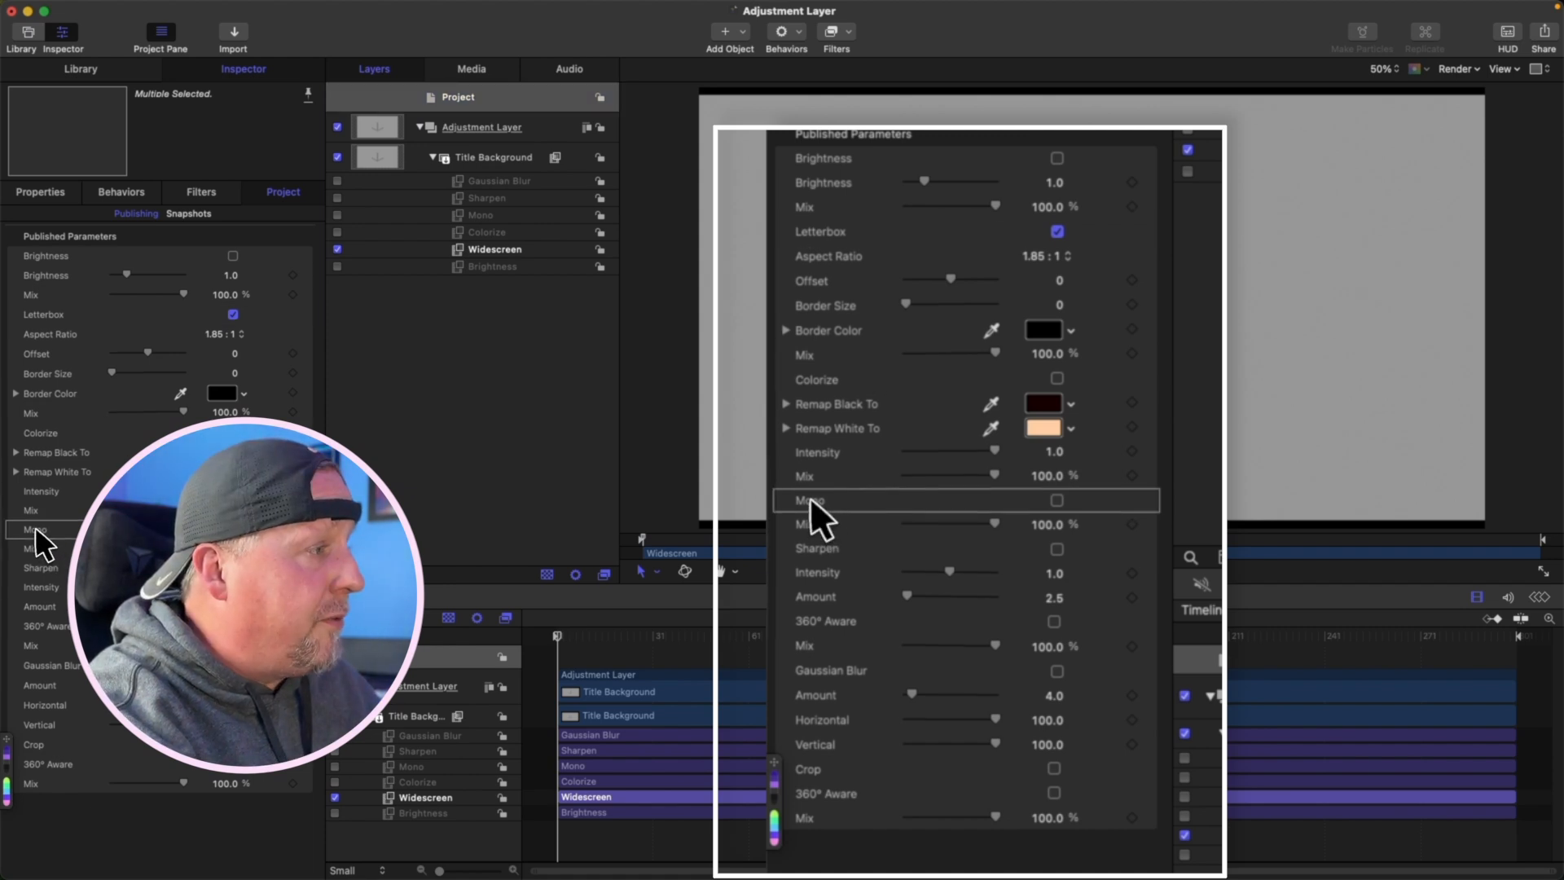
double_click(36, 529)
text(Saturati)
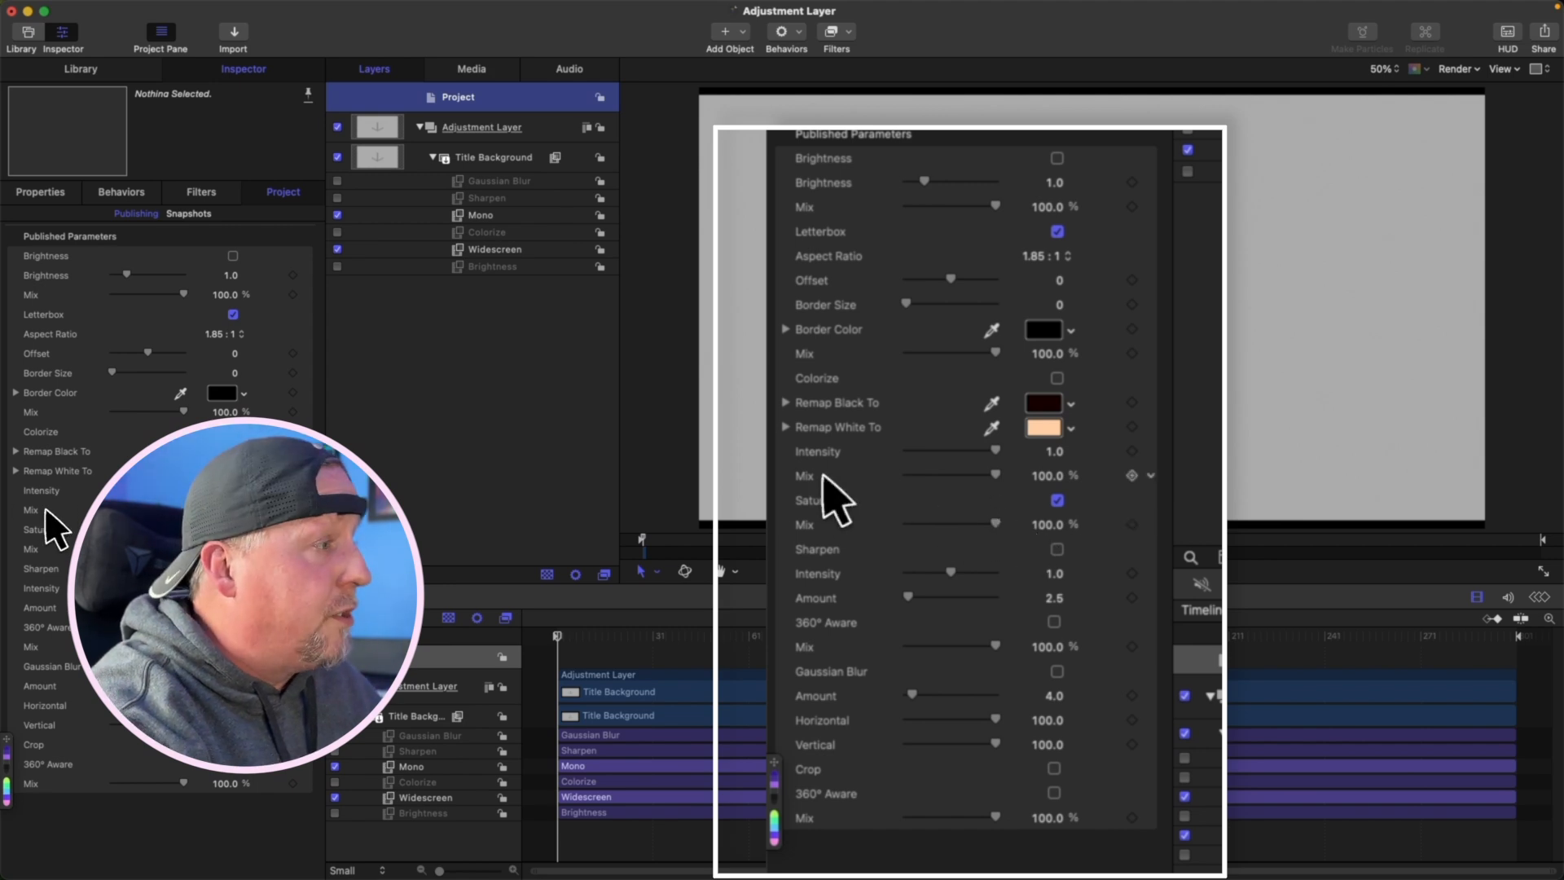
click(38, 531)
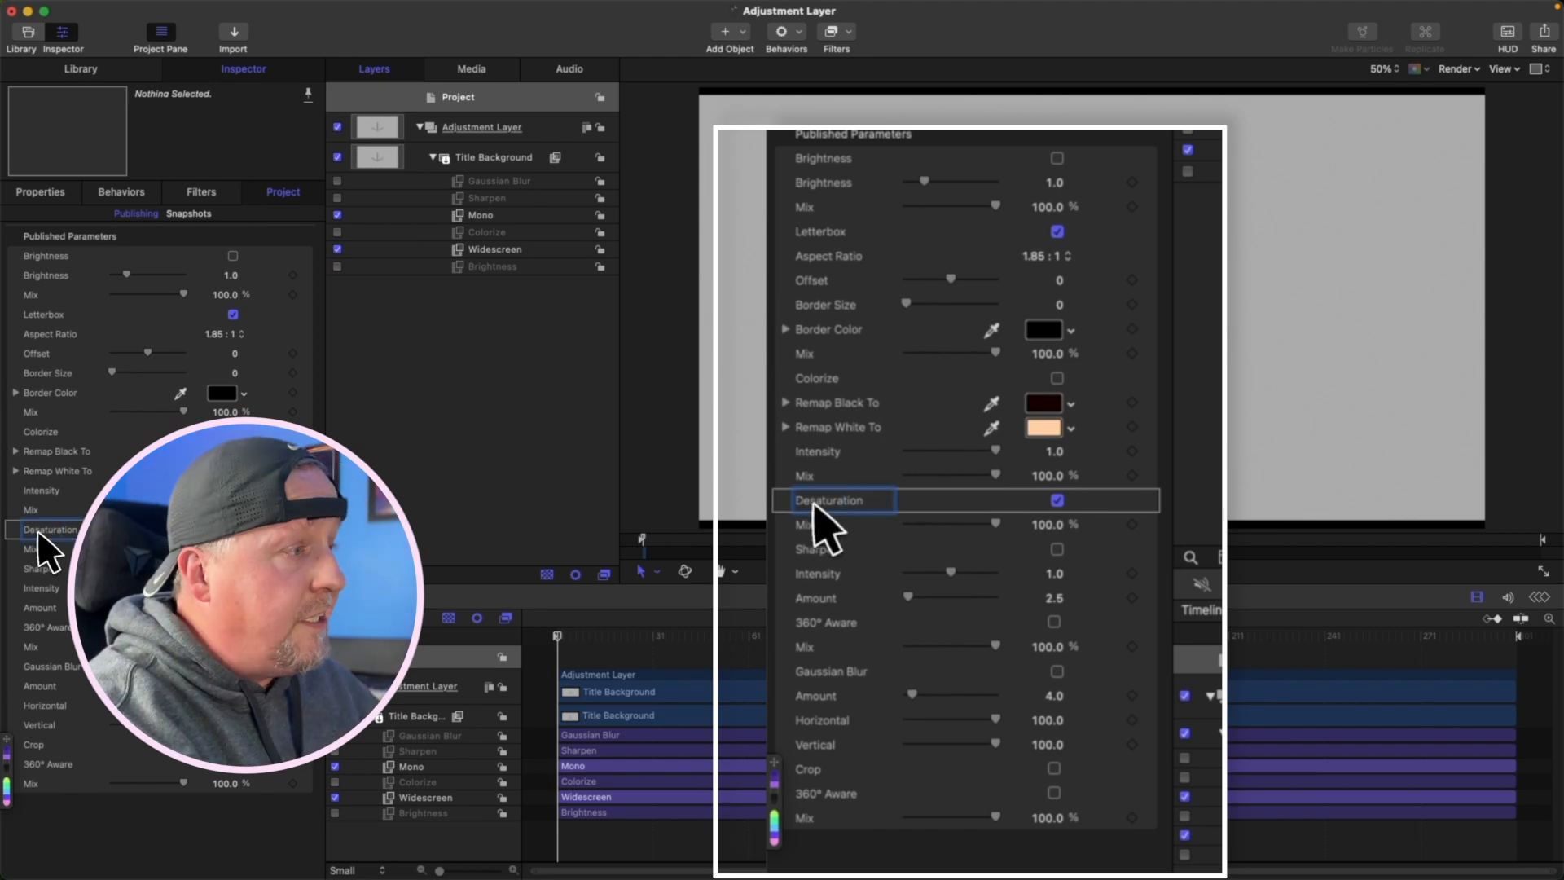
key(Return)
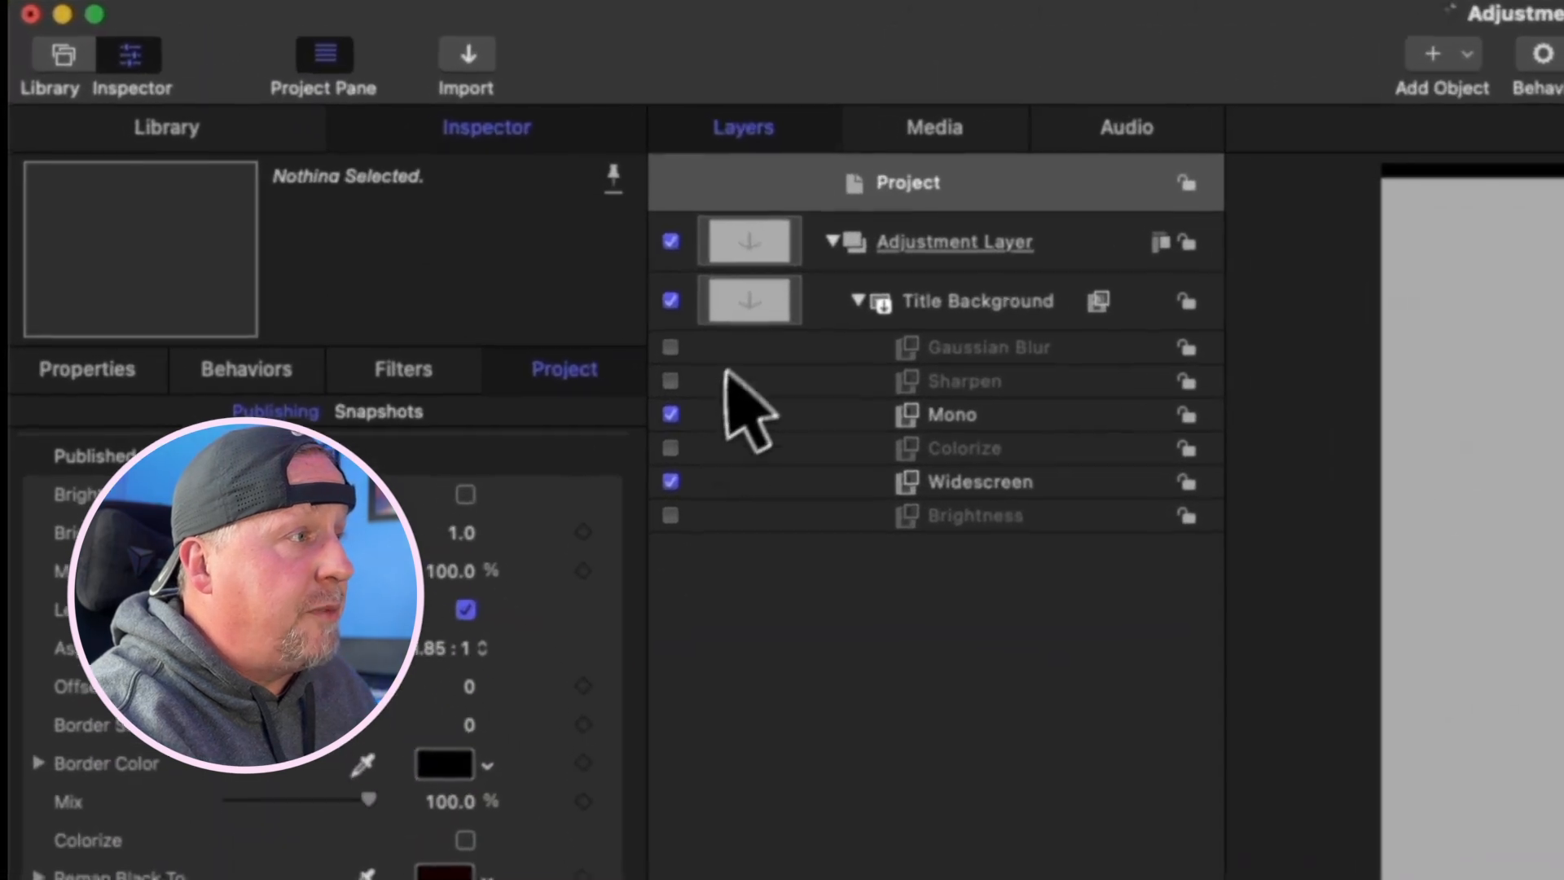
Step: Turn off the Mono and Widescreen filters on the Title Background, then save the project
click(467, 292)
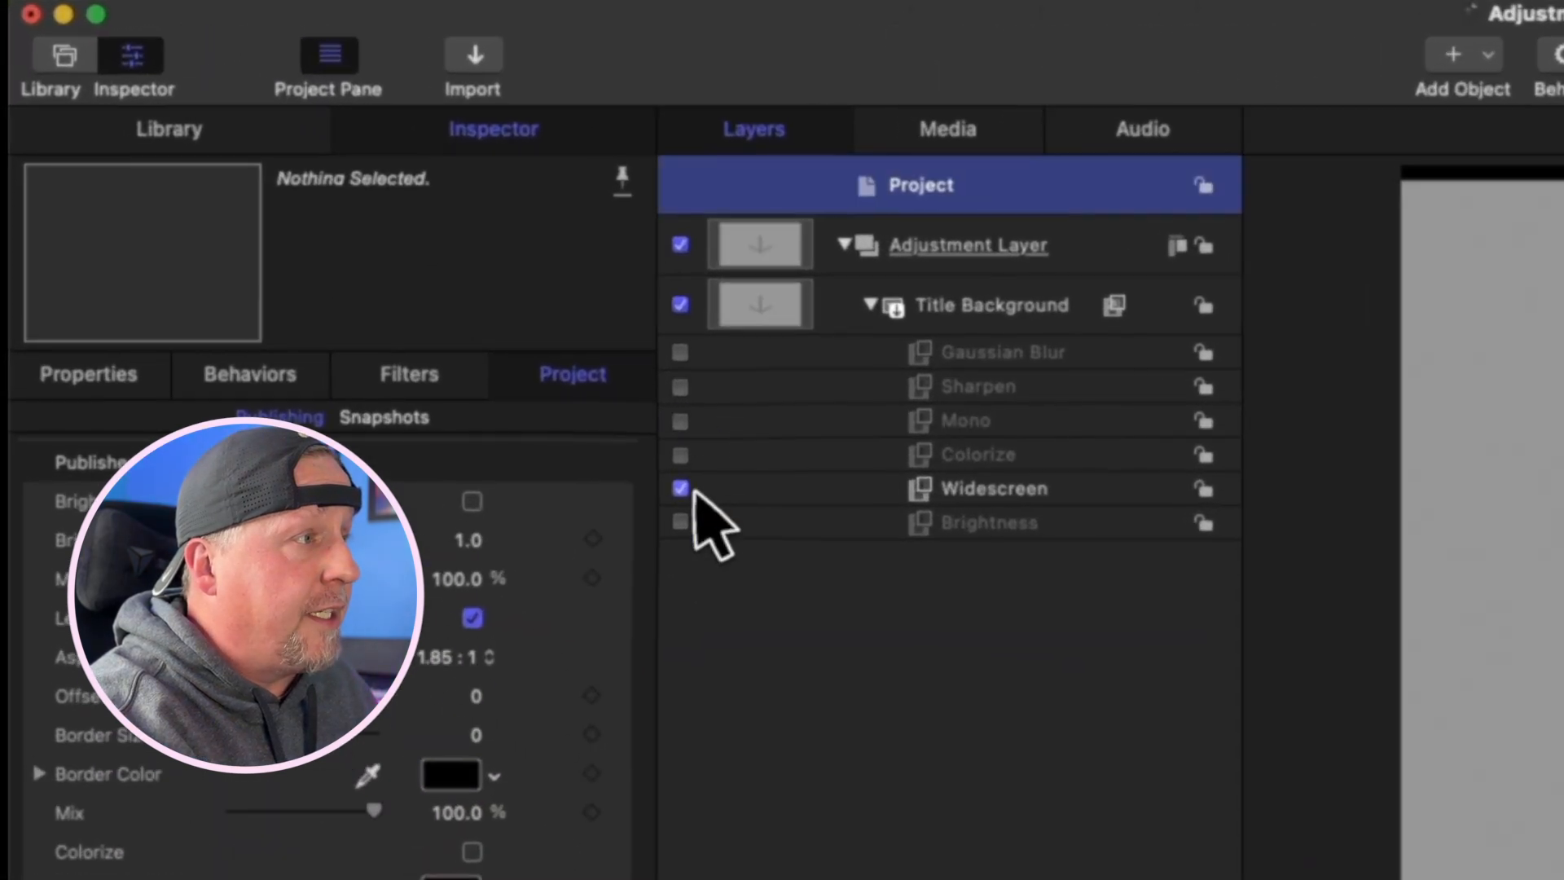
click(466, 339)
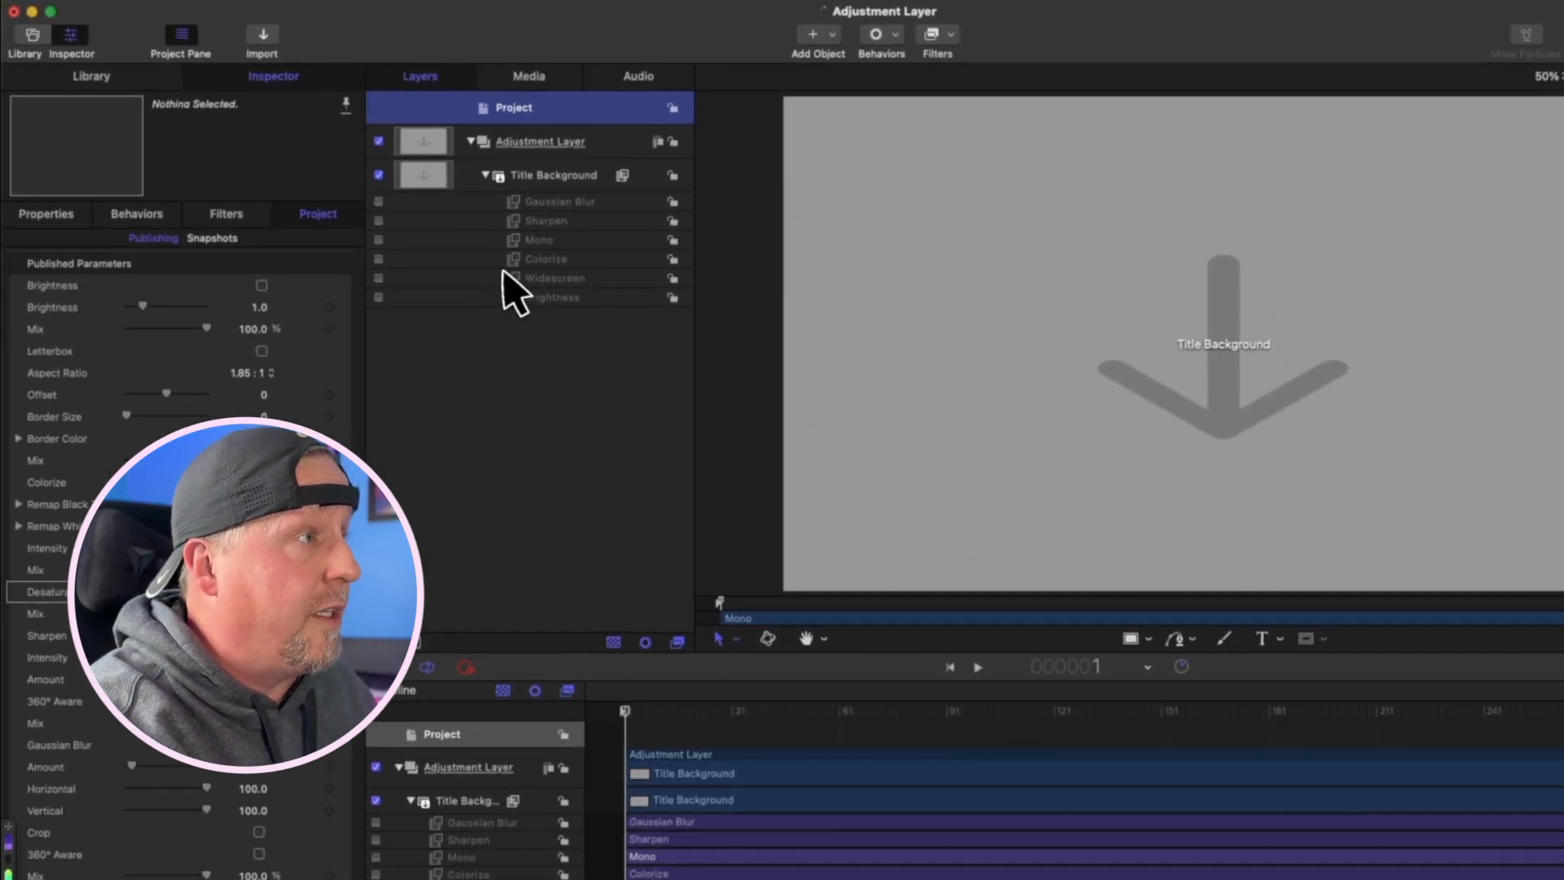
click(937, 421)
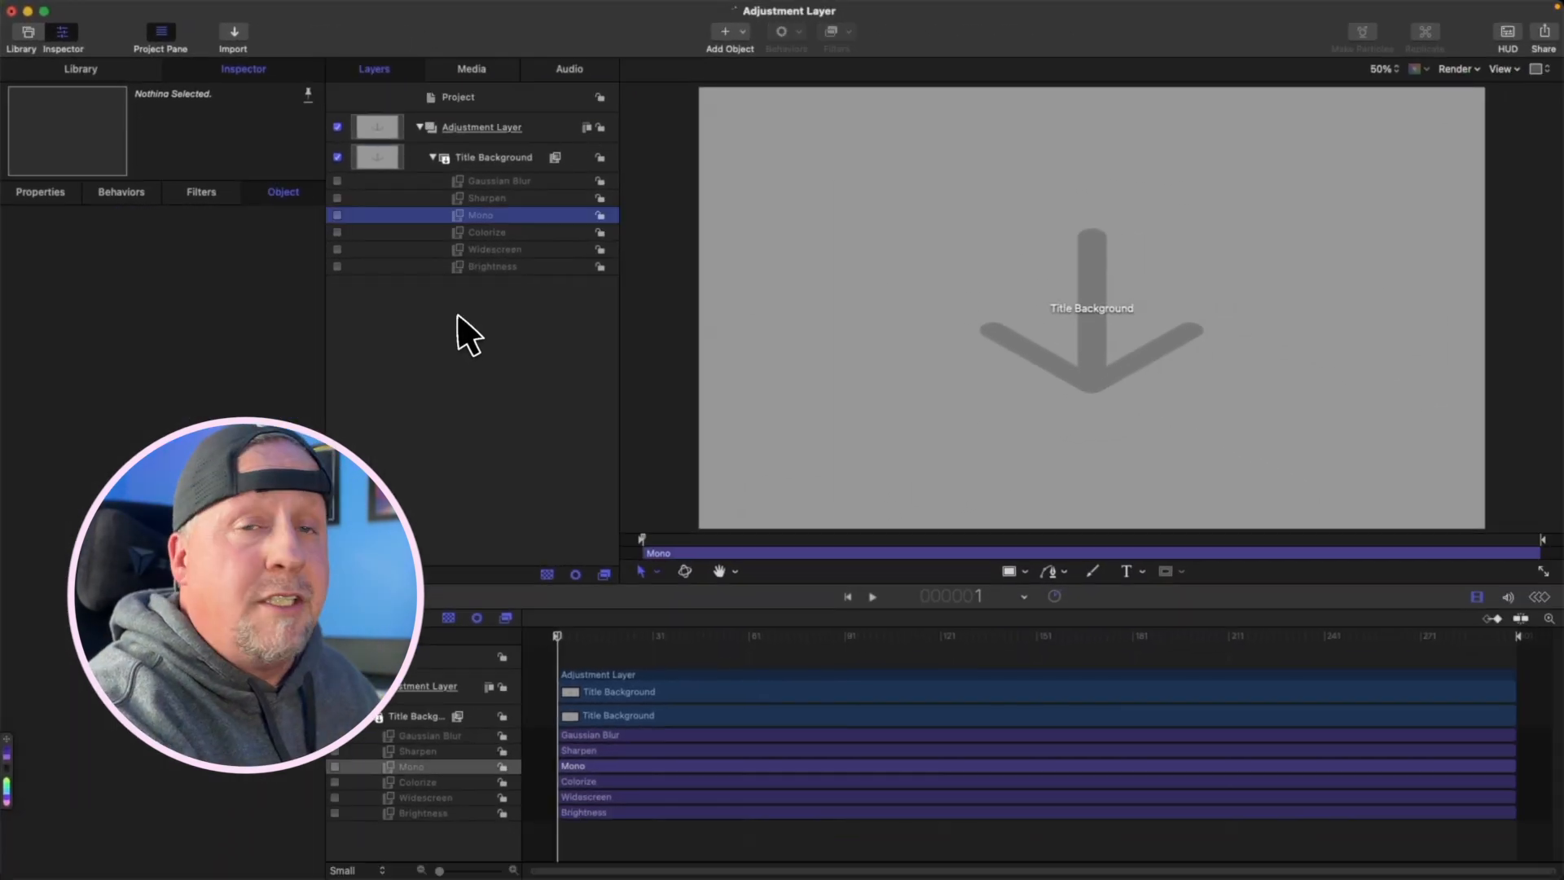
click(105, 9)
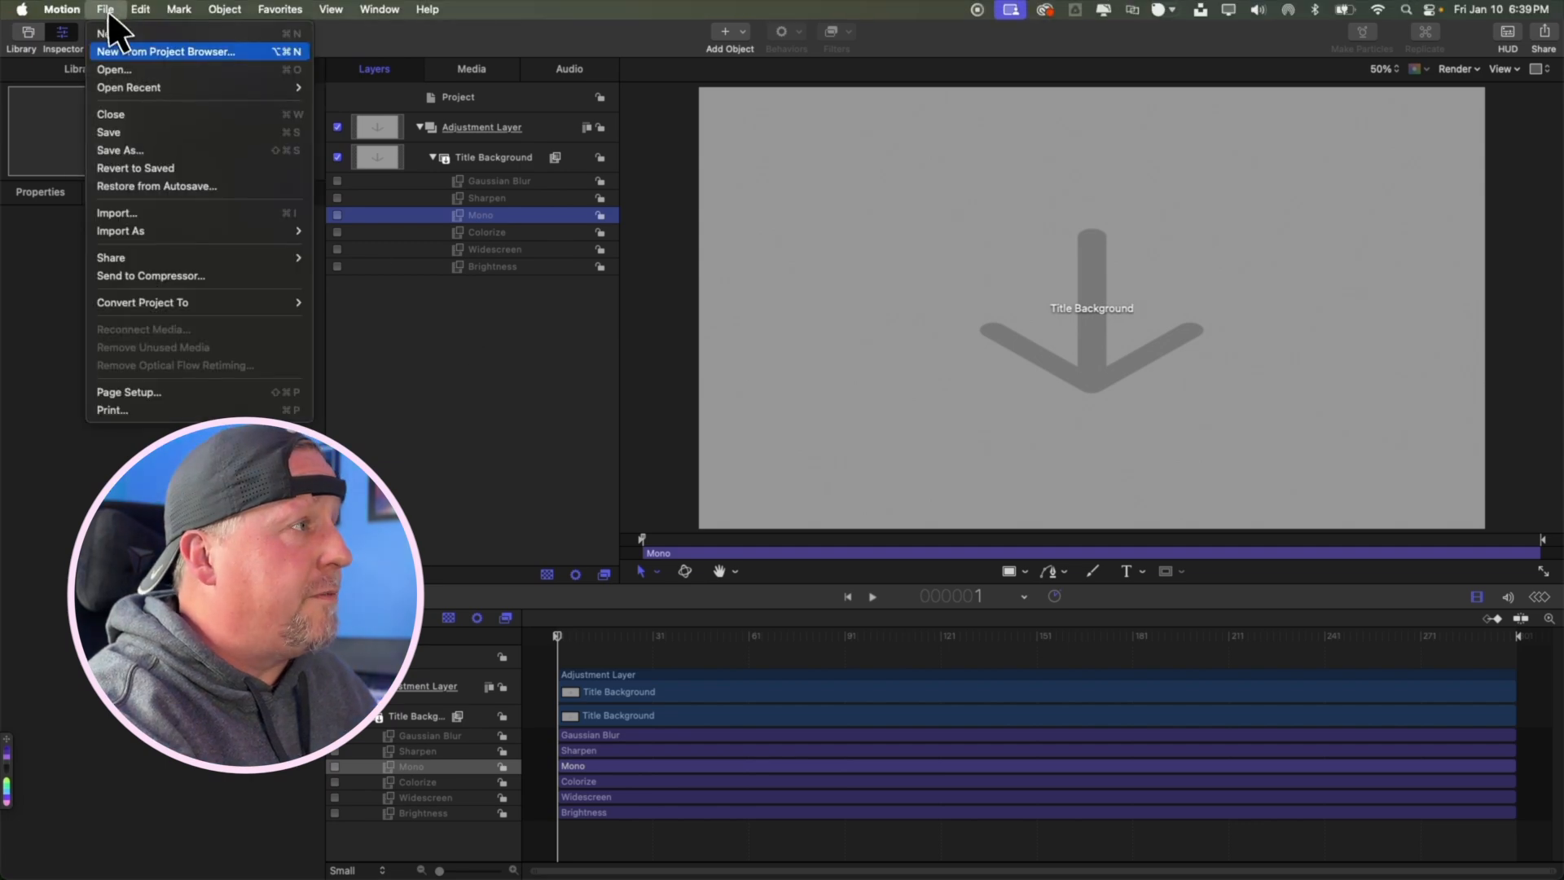
click(118, 134)
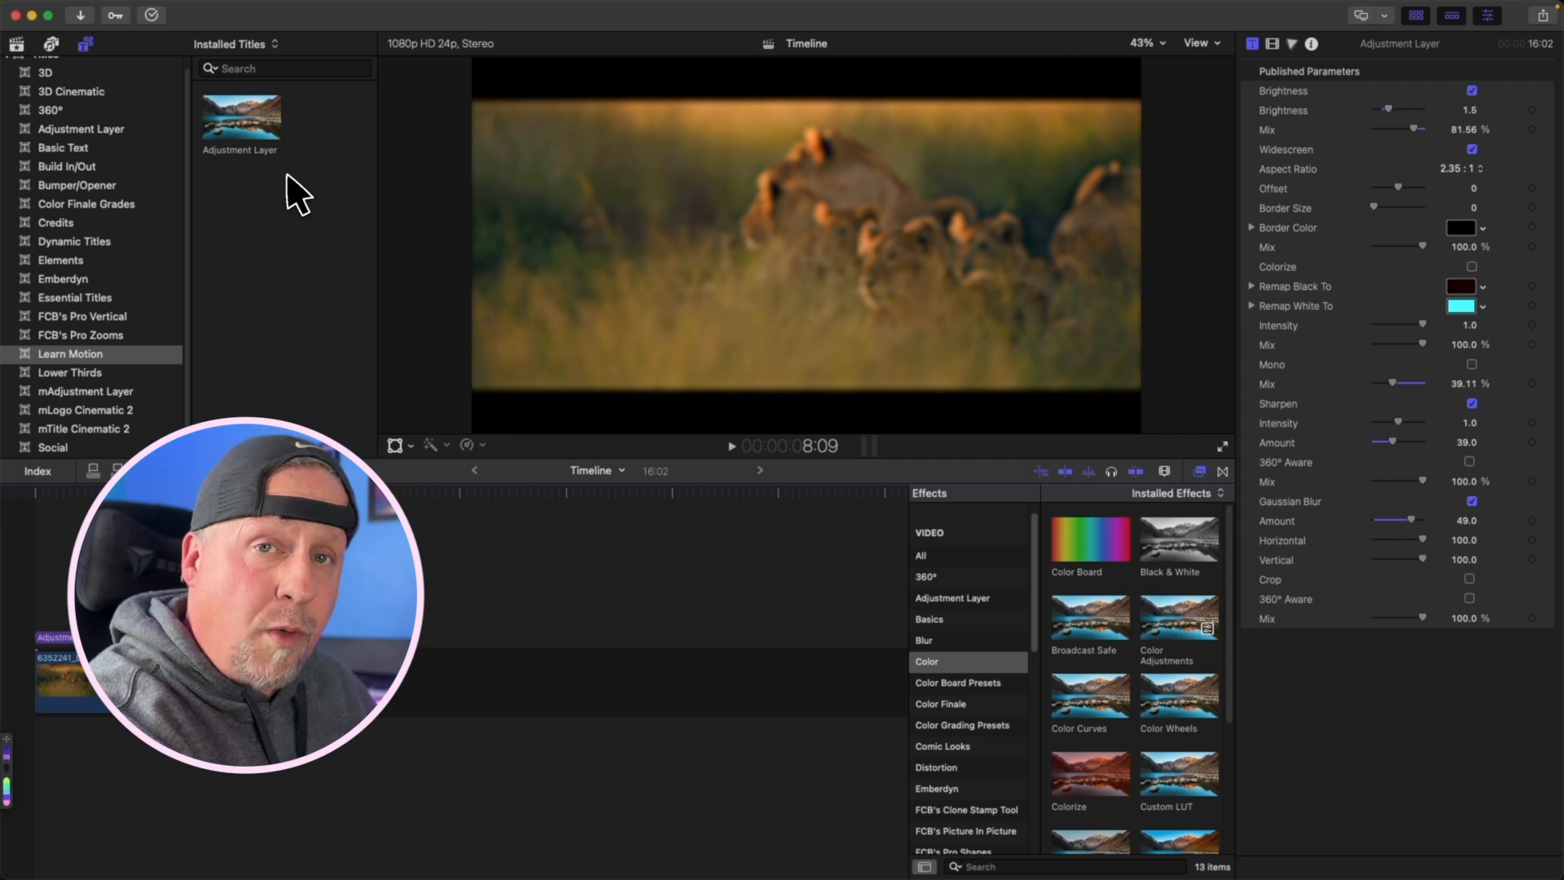
Step: Switch to Final Cut Pro, place the updated Adjustment Layer title above the lion clip and extend it to the clip's full length
drag(269, 133, 140, 638)
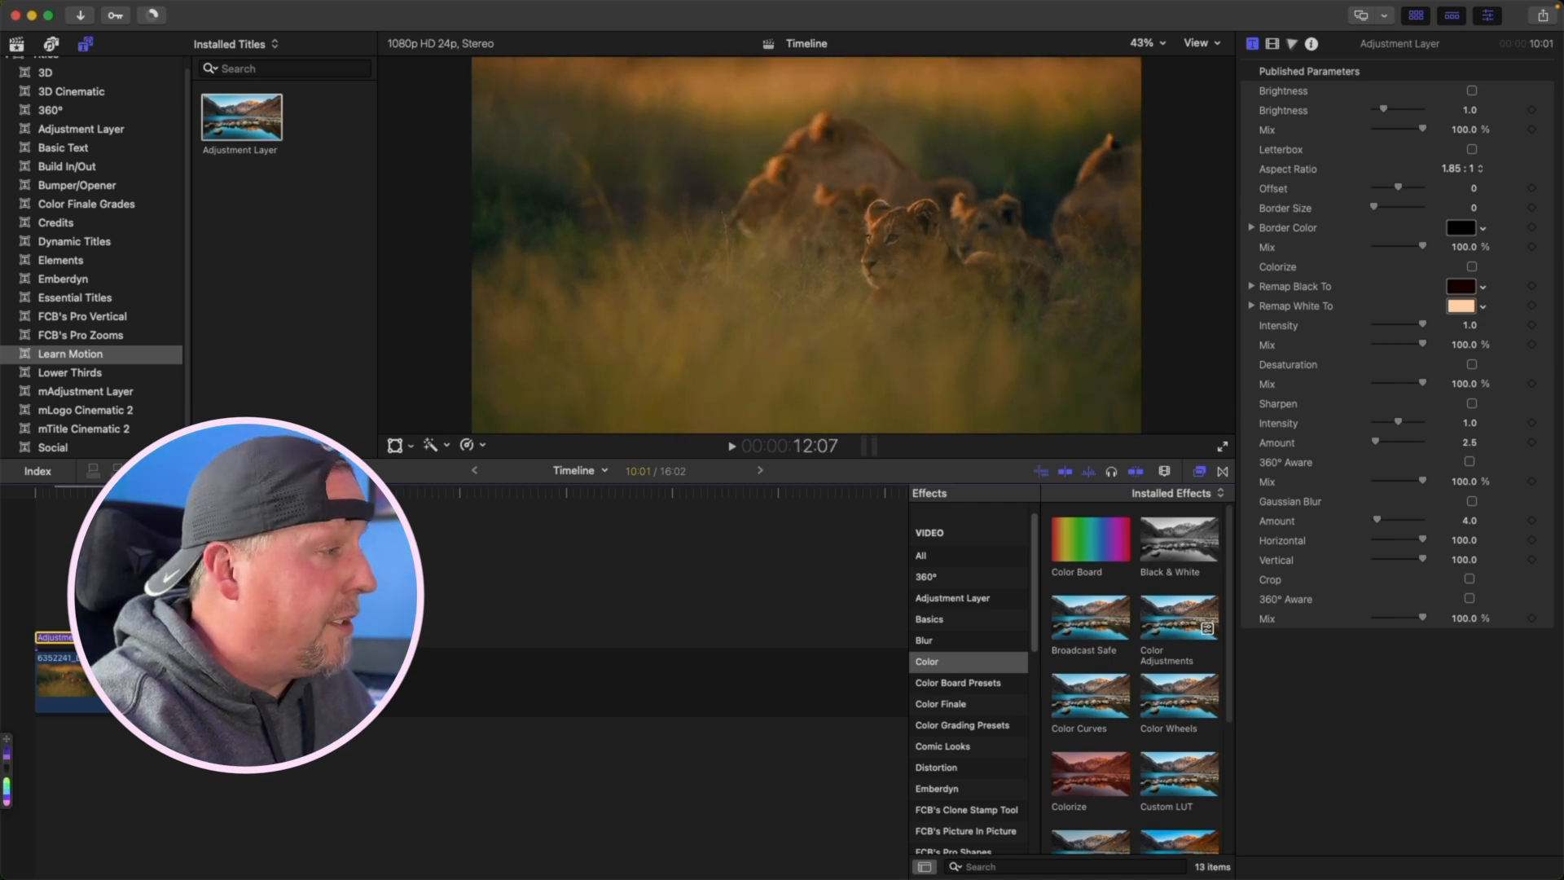
mouse_move(106, 637)
mouse_down()
mouse_move(932, 623)
mouse_move(862, 637)
mouse_move(86, 638)
mouse_move(186, 637)
mouse_move(135, 637)
mouse_up()
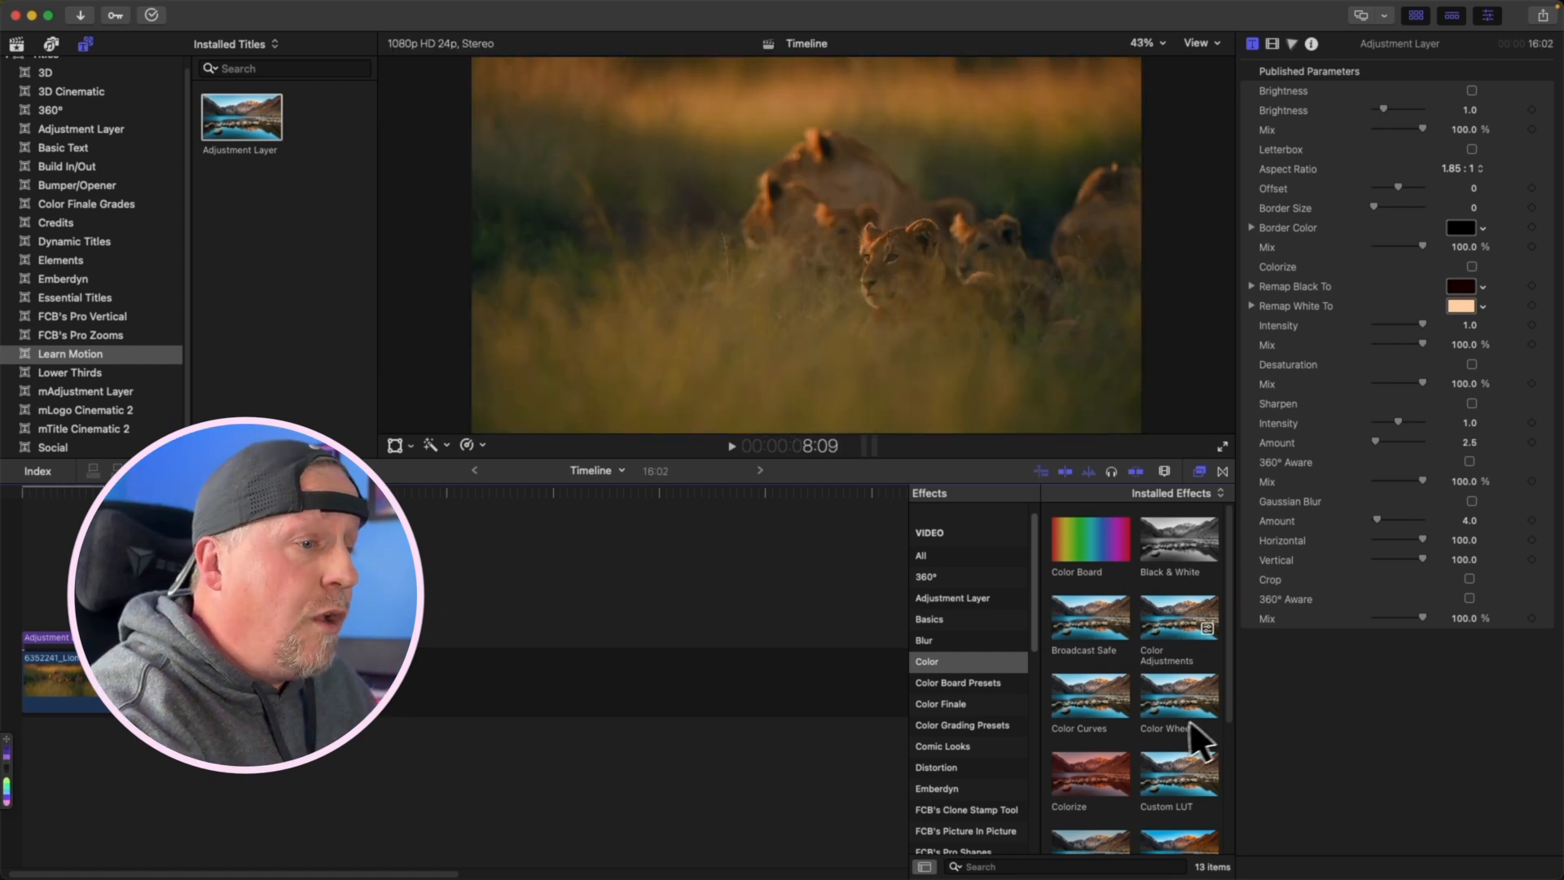
Step: Apply the Security effect from the Nostalgia category to the adjustment layer, then turn on its Brightness and set it to 1.36
scroll(945, 737, down, 10)
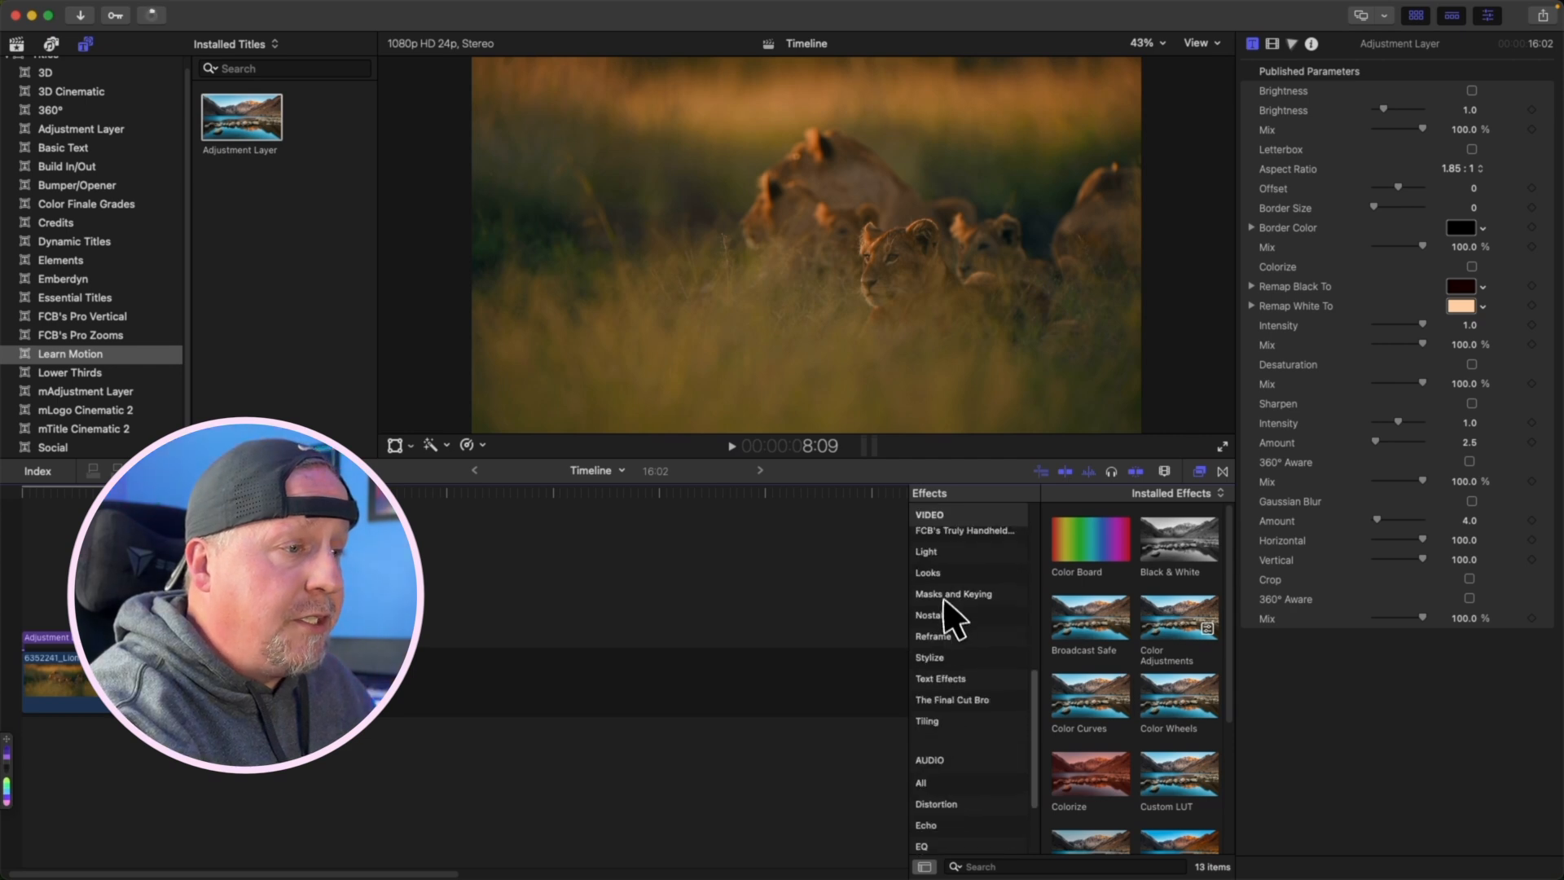
click(937, 615)
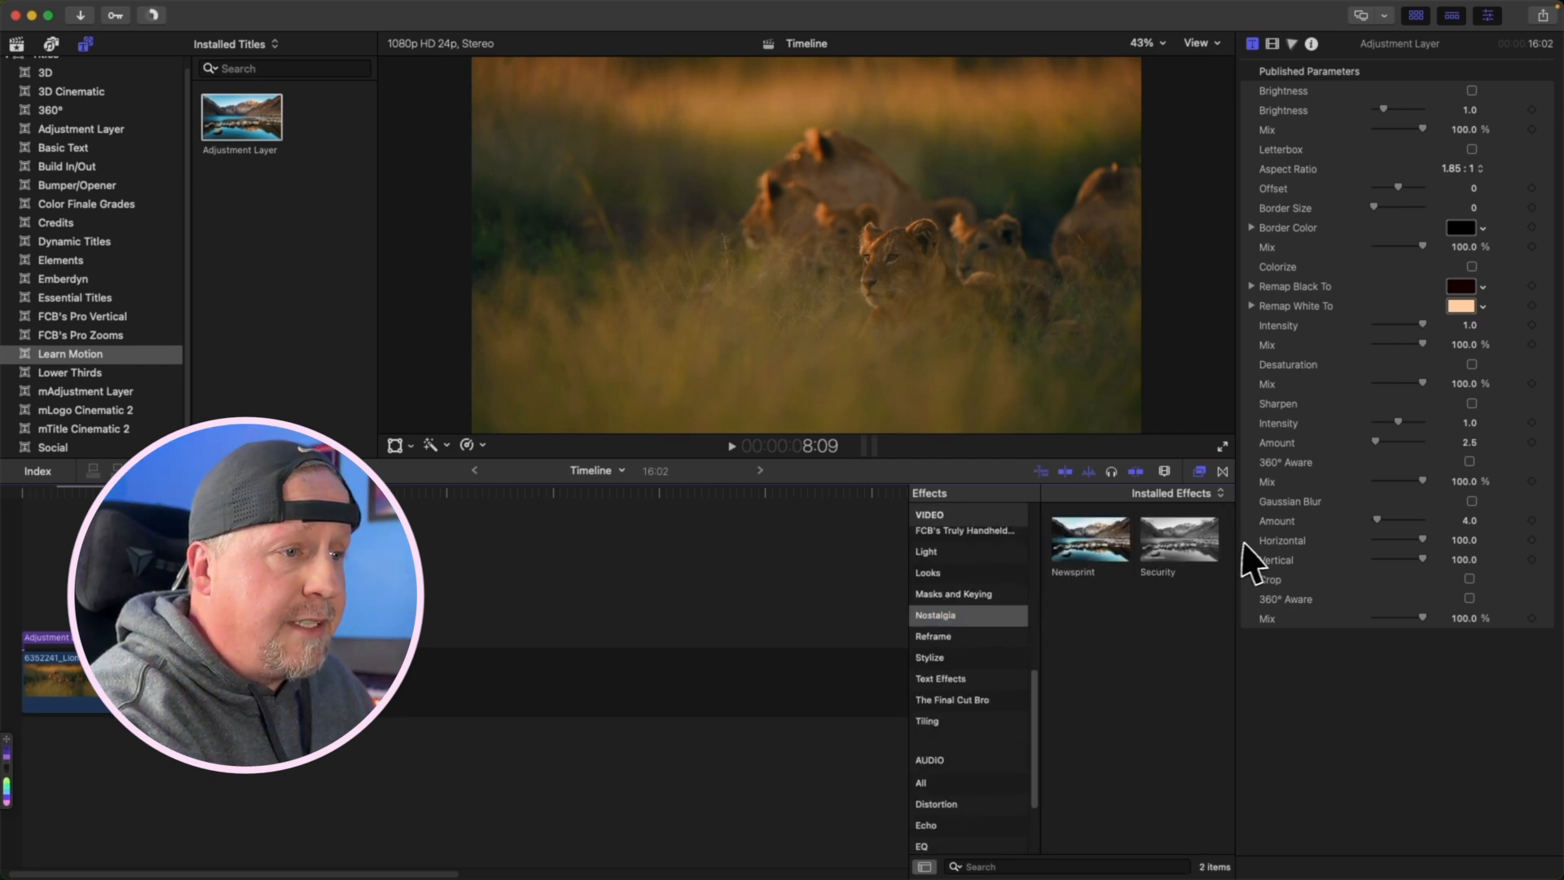
drag(1181, 558, 114, 656)
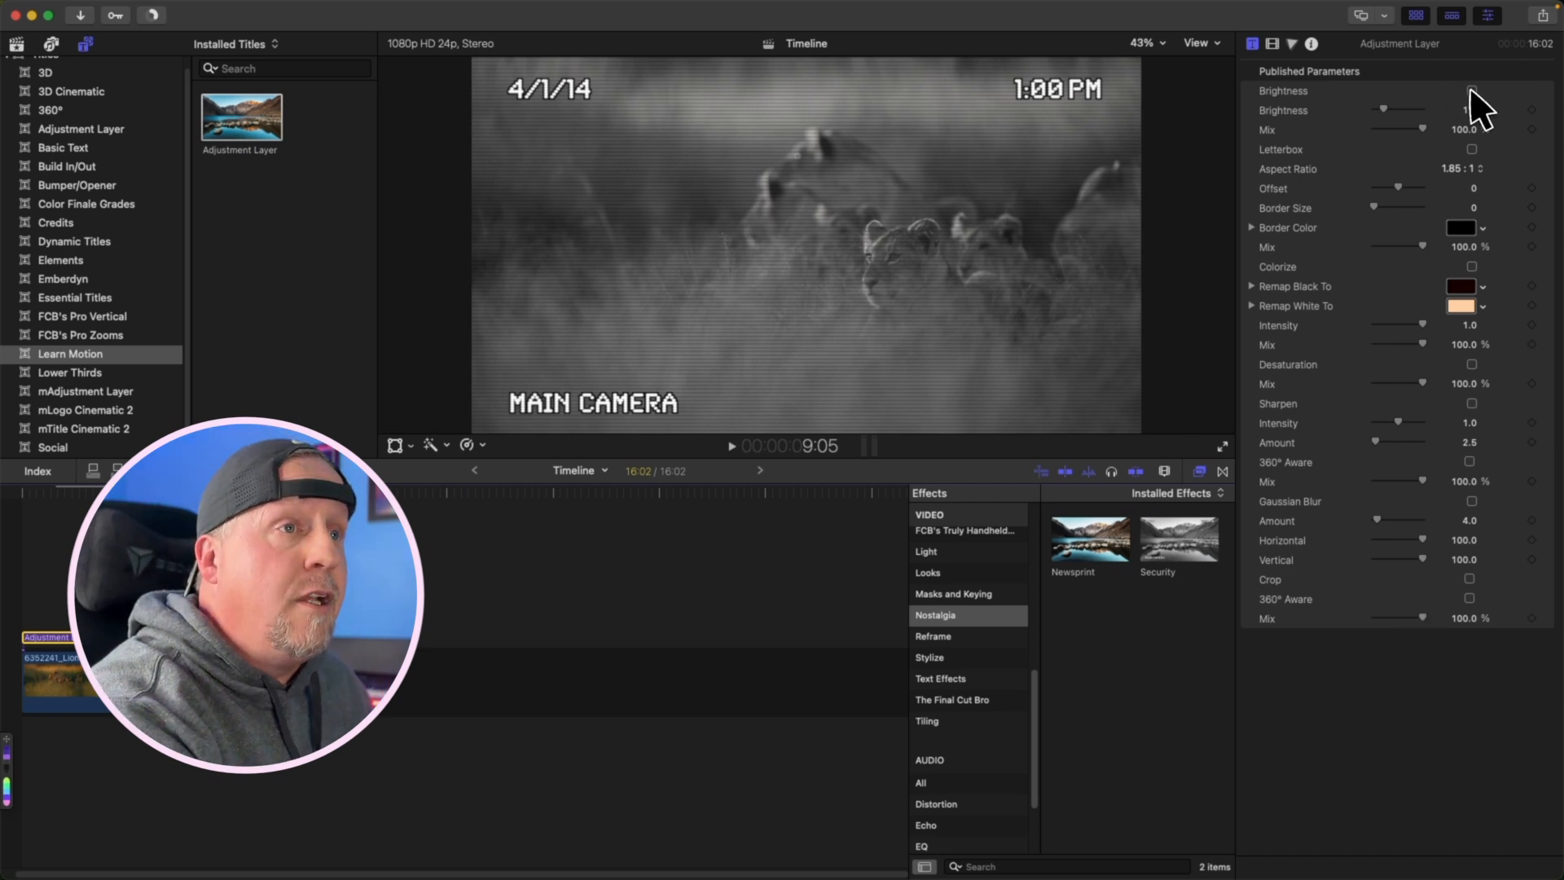
drag(1402, 112, 1393, 111)
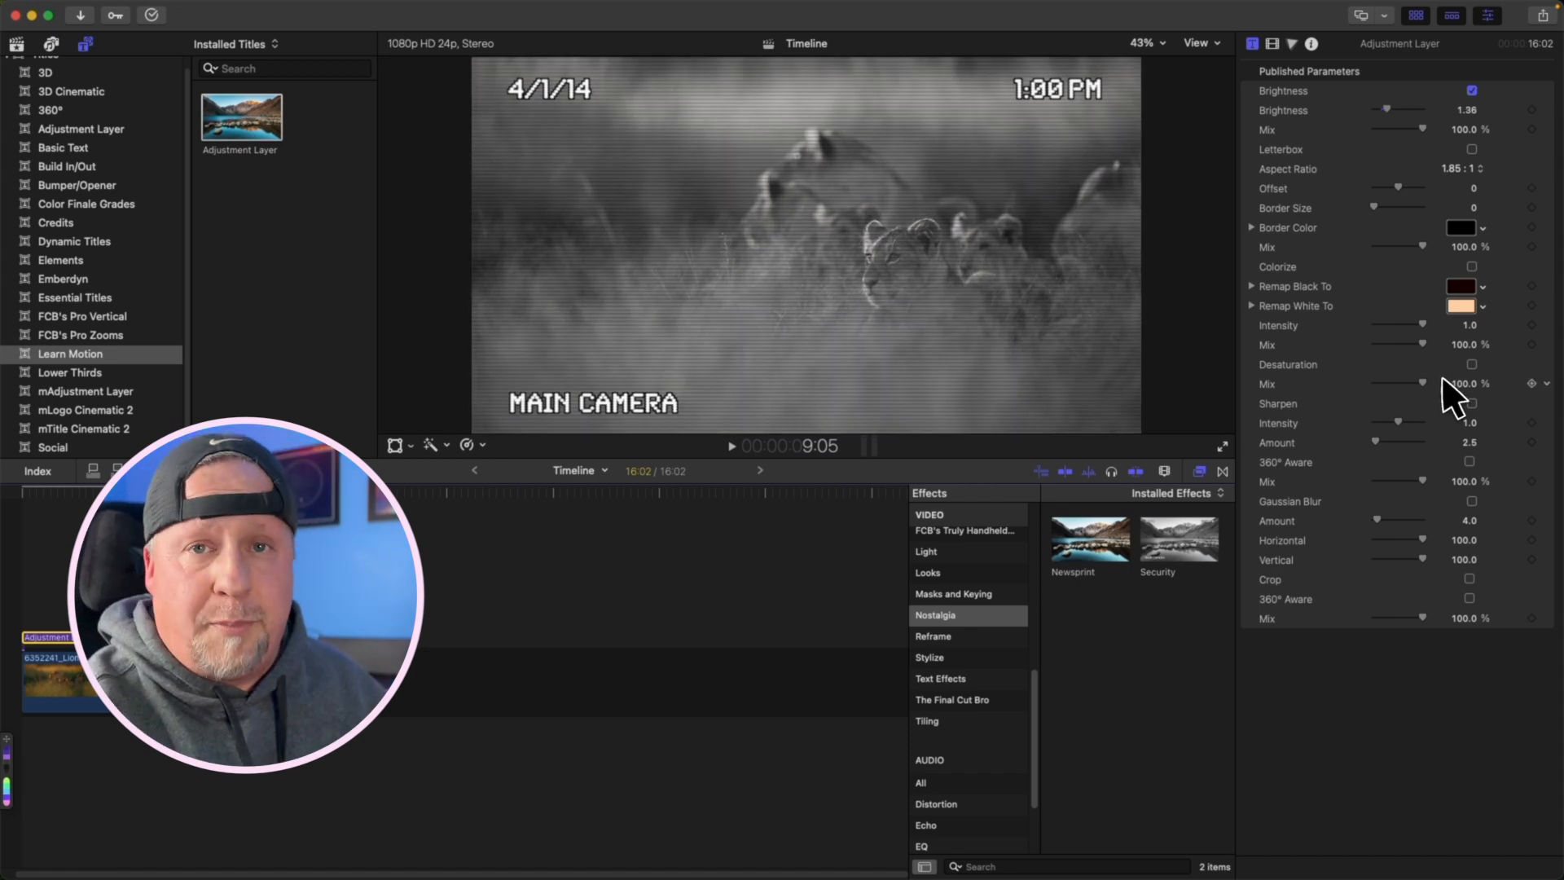